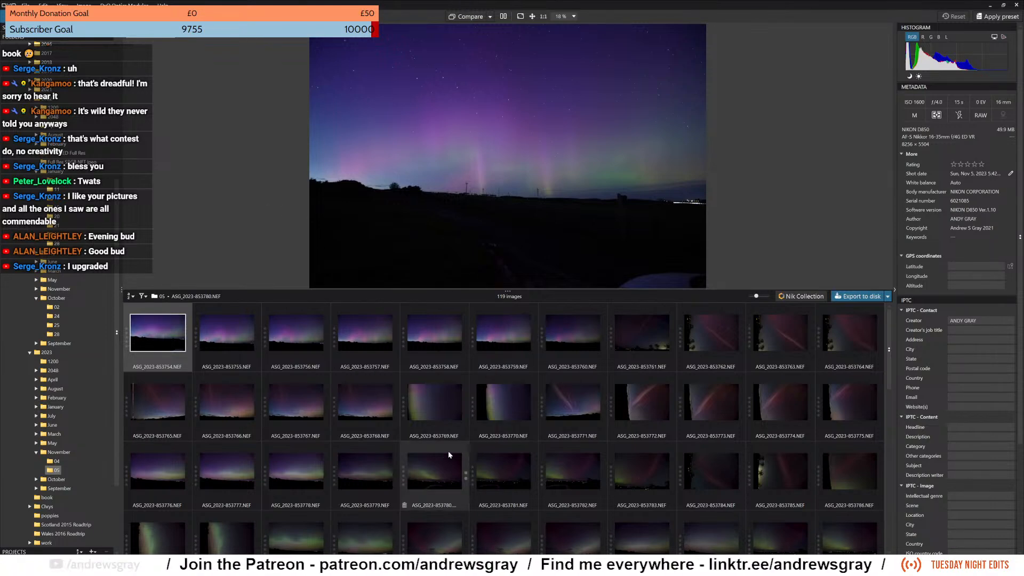
Look through the photo library's folder tree and the metadata of ASG_2023-853754.NEF.
scroll(435, 419, "down", 2)
left_click(347, 366)
scroll(330, 381, "up", 2)
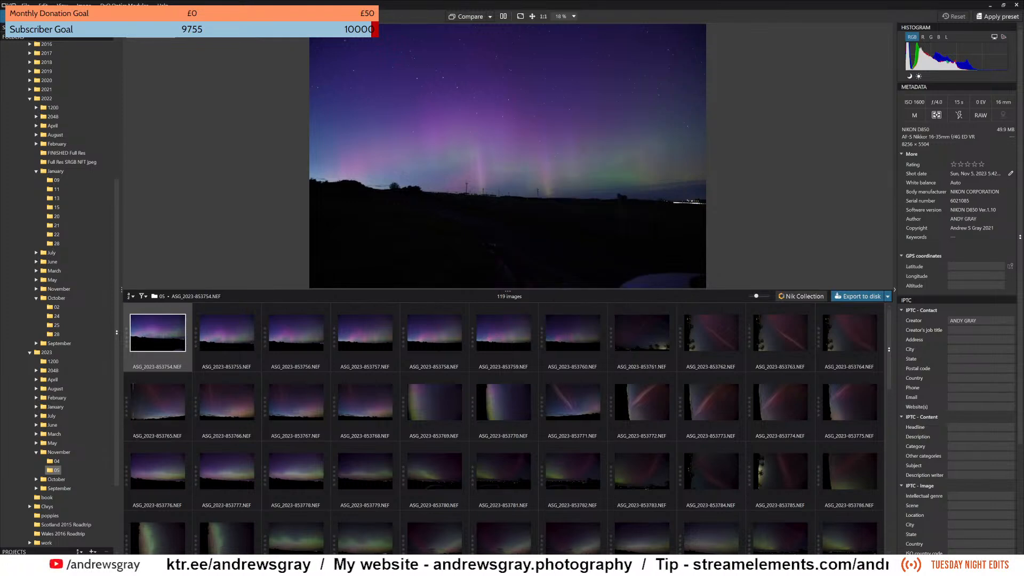
scroll(72, 220, "up", 6)
scroll(76, 210, "down", 6)
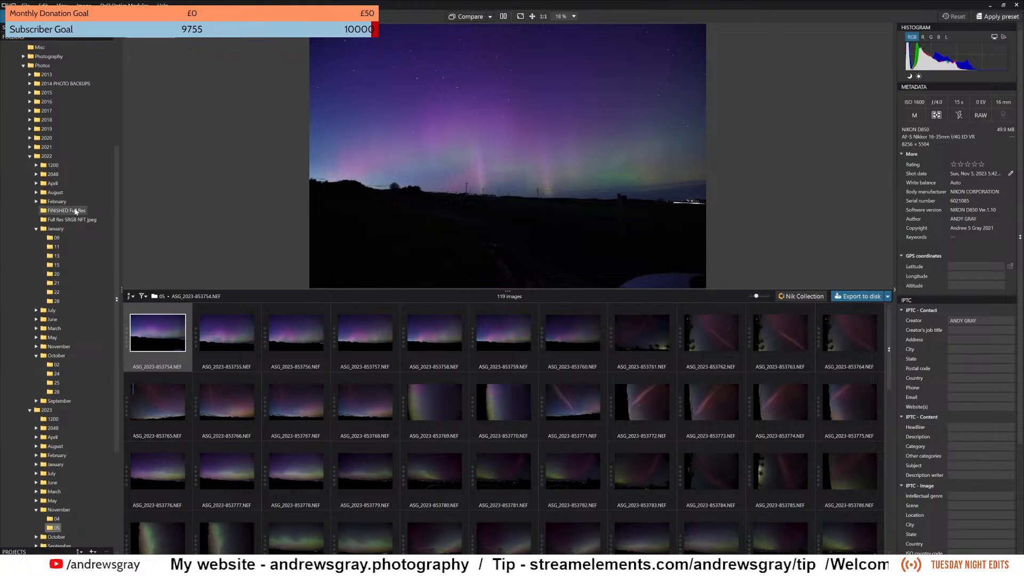
scroll(76, 211, "down", 1)
scroll(75, 211, "up", 2)
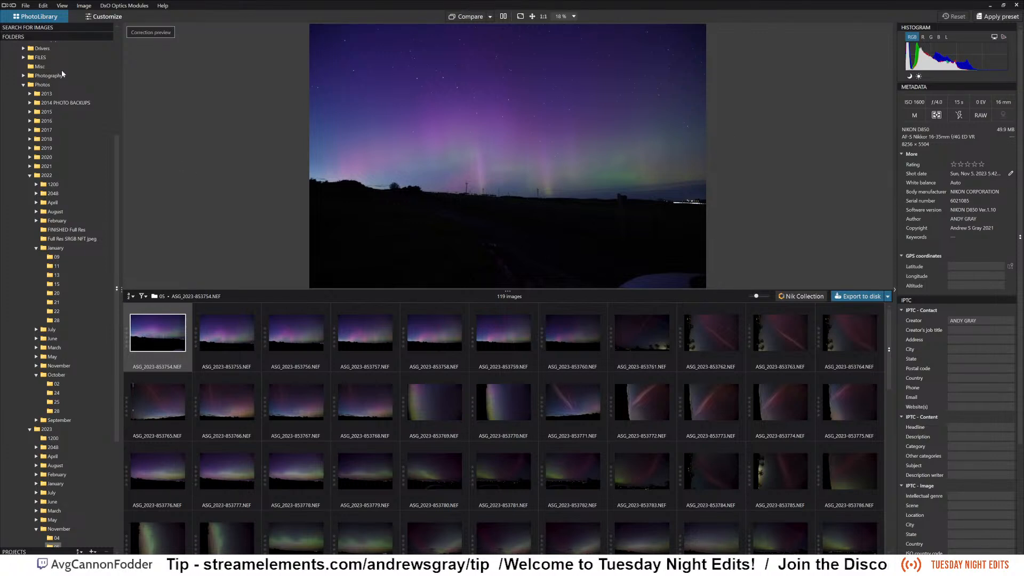
scroll(57, 162, "down", 6)
scroll(59, 172, "up", 6)
scroll(62, 219, "up", 3)
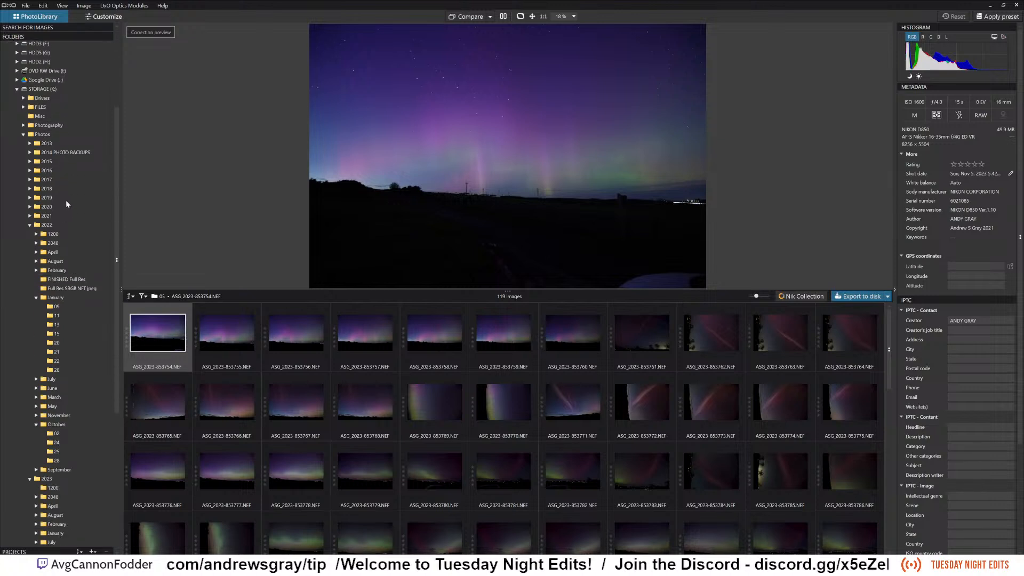
scroll(83, 164, "up", 2)
scroll(82, 167, "down", 2)
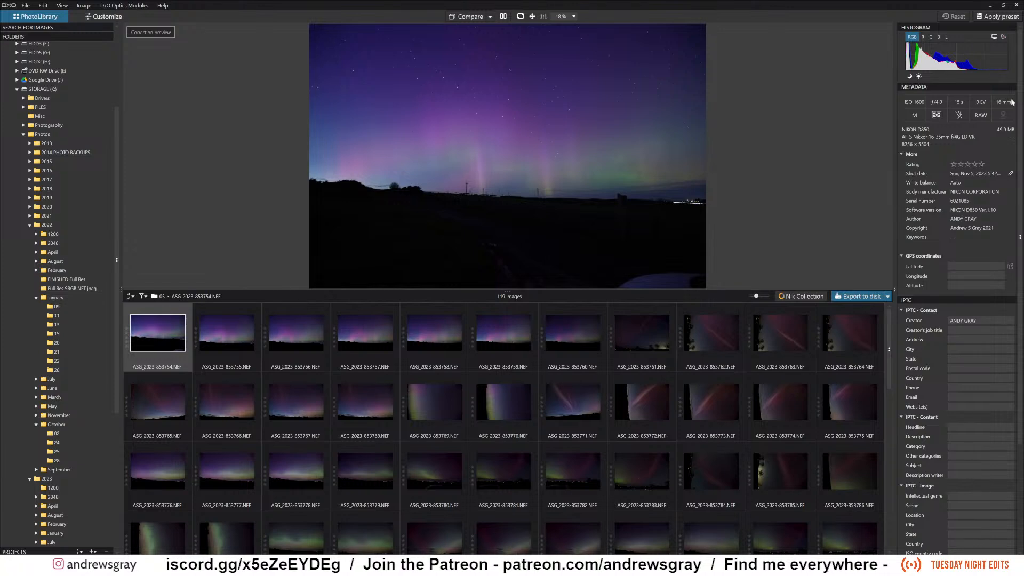
scroll(954, 356, "down", 5)
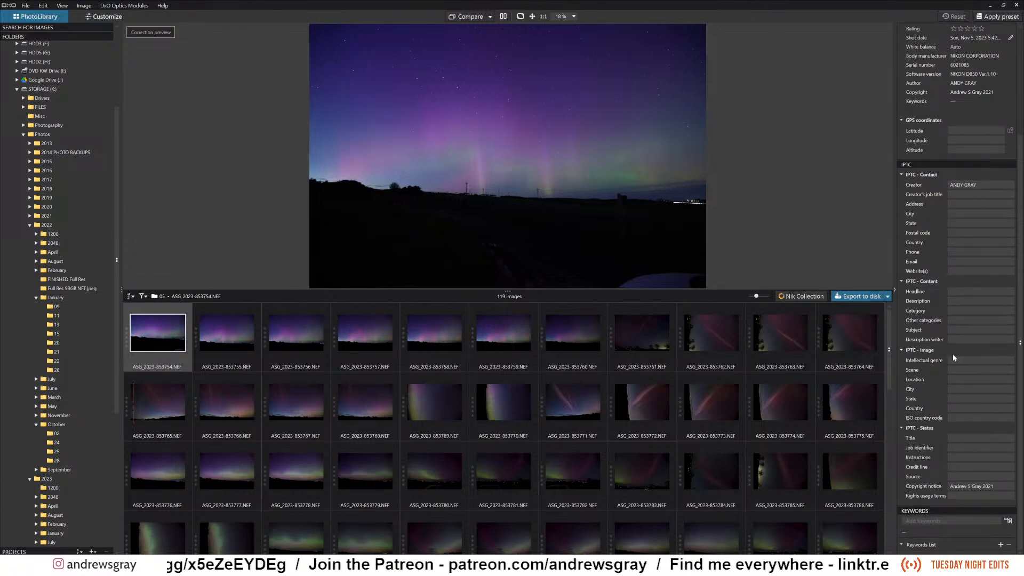
scroll(953, 354, "up", 5)
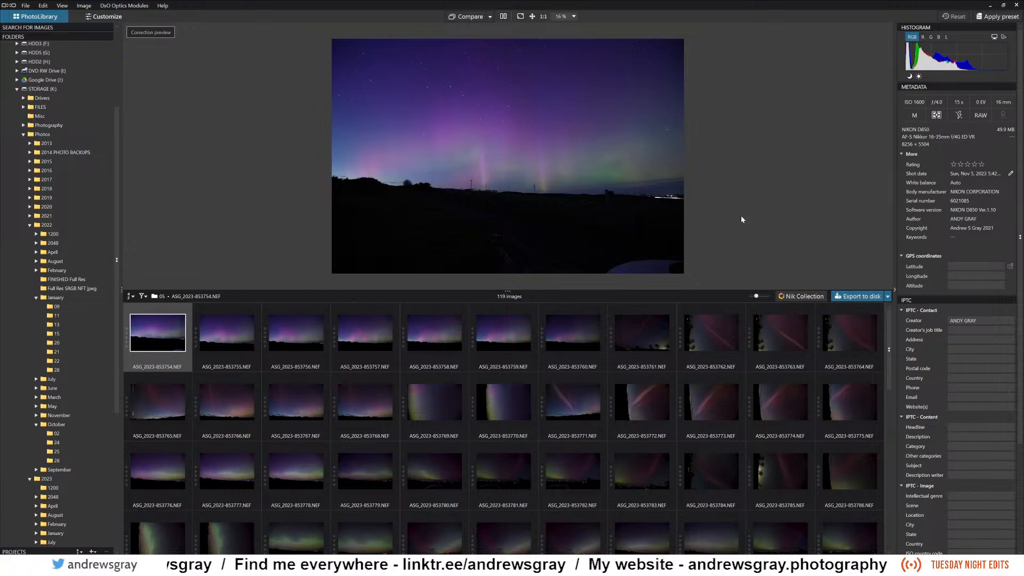
Rotate the sideways aurora photo ASG_2023-853772.NEF 90° left.
left_click(648, 401)
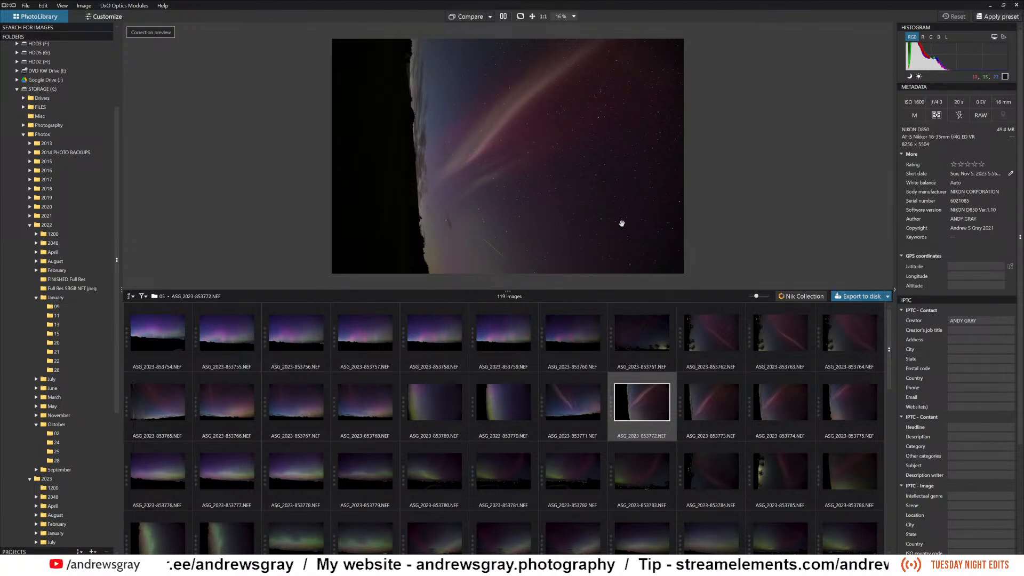
left_click(83, 7)
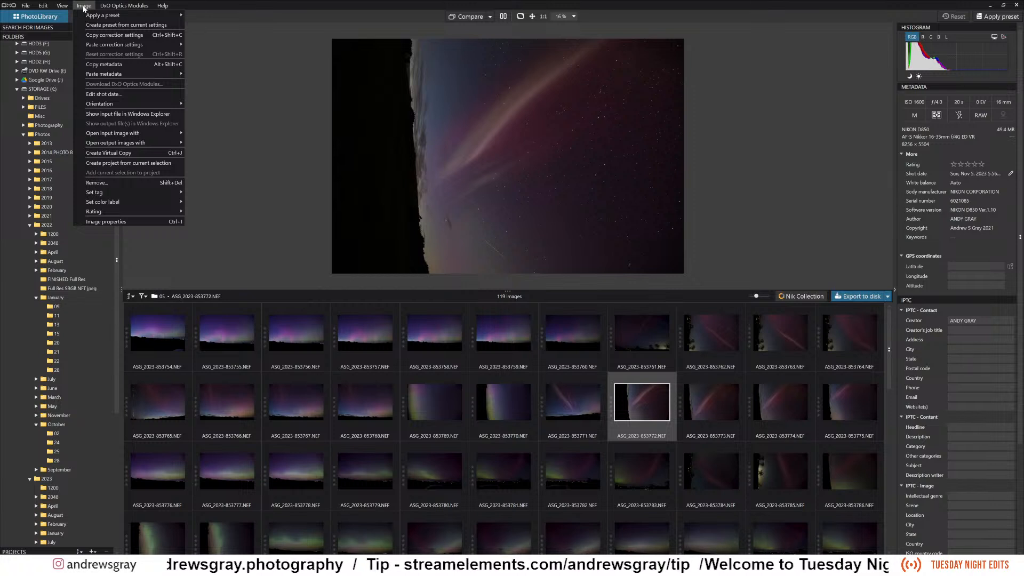
mouse_move(161, 106)
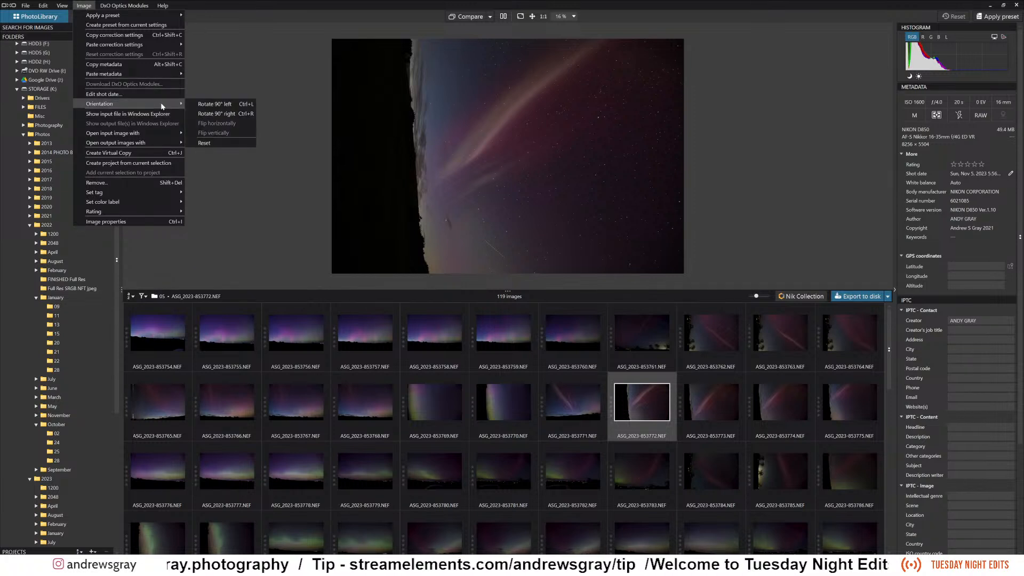
left_click(250, 106)
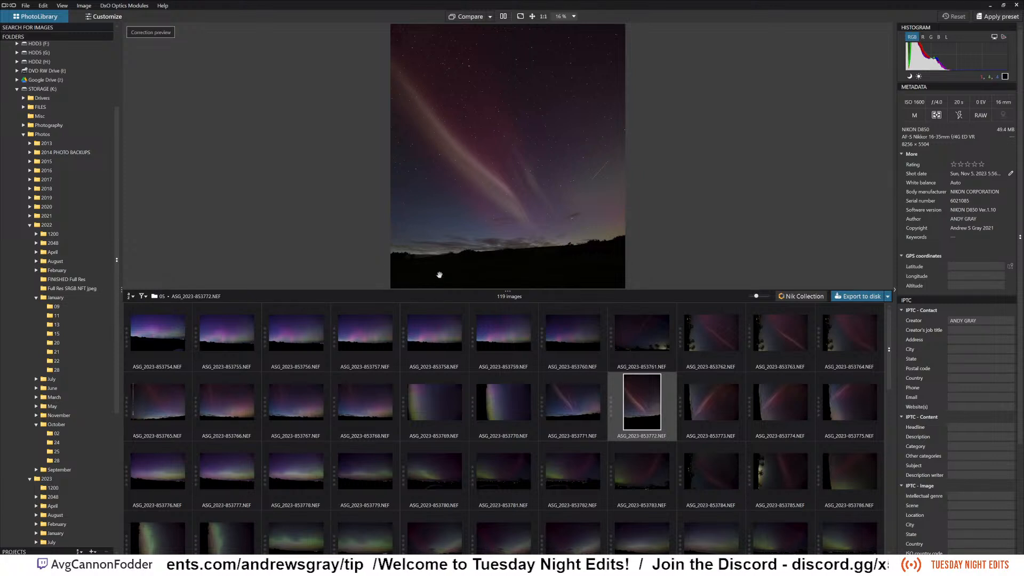
left_click(712, 338)
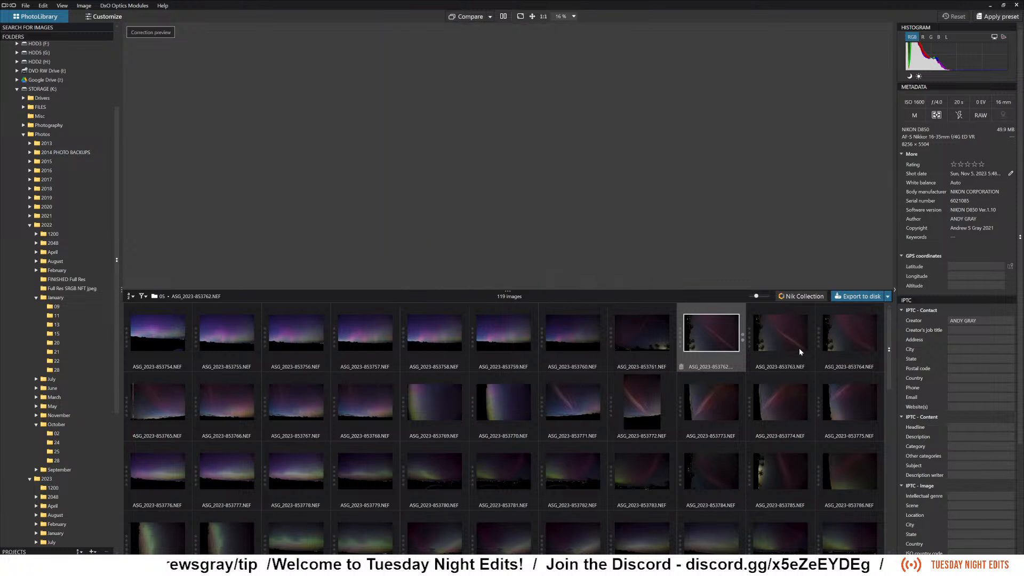
left_click(800, 347, "ctrl")
left_click(845, 338, "ctrl")
left_click(726, 397, "ctrl")
left_click(783, 402, "ctrl")
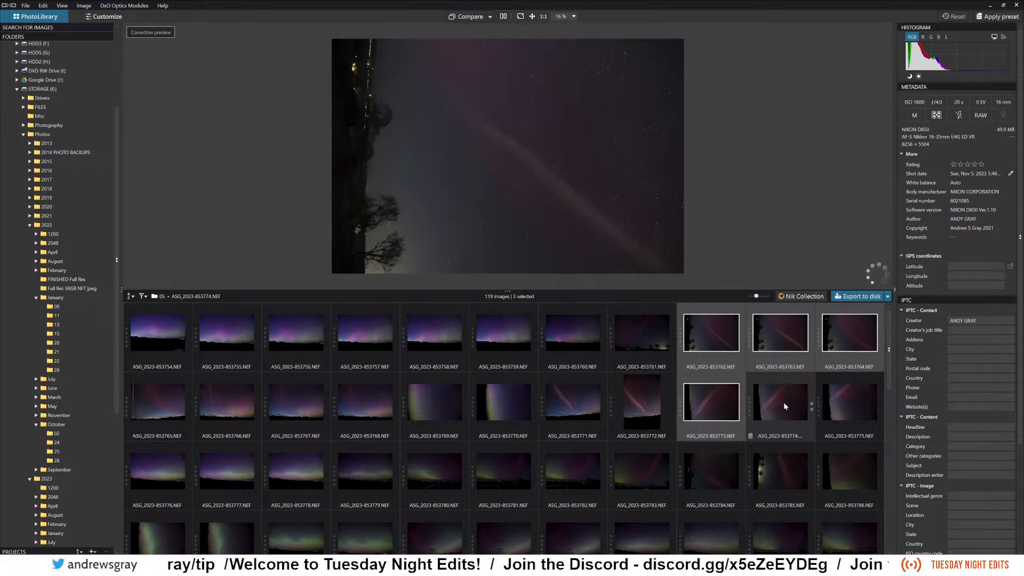
left_click(853, 404, "ctrl")
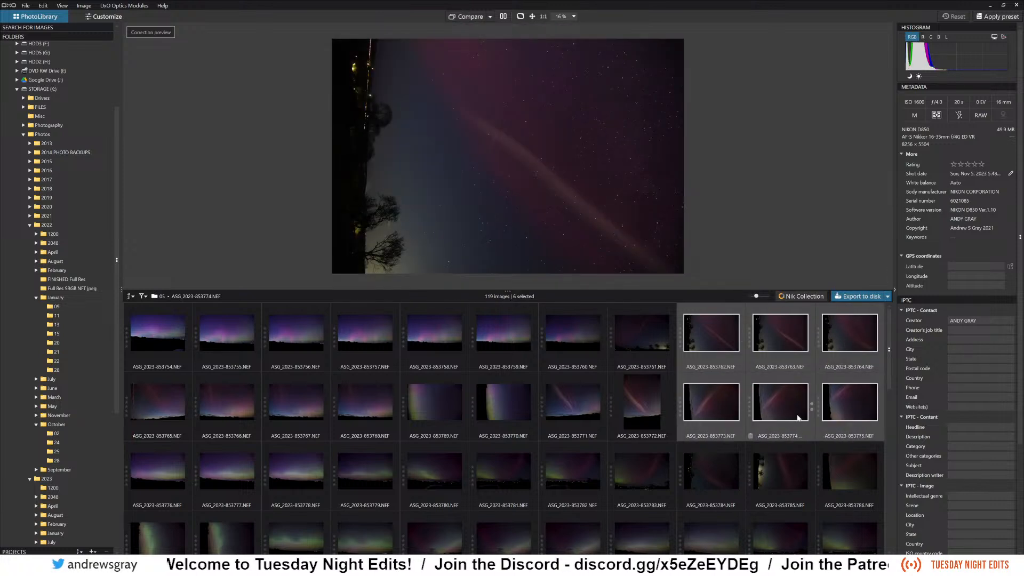
key("ctrl+l")
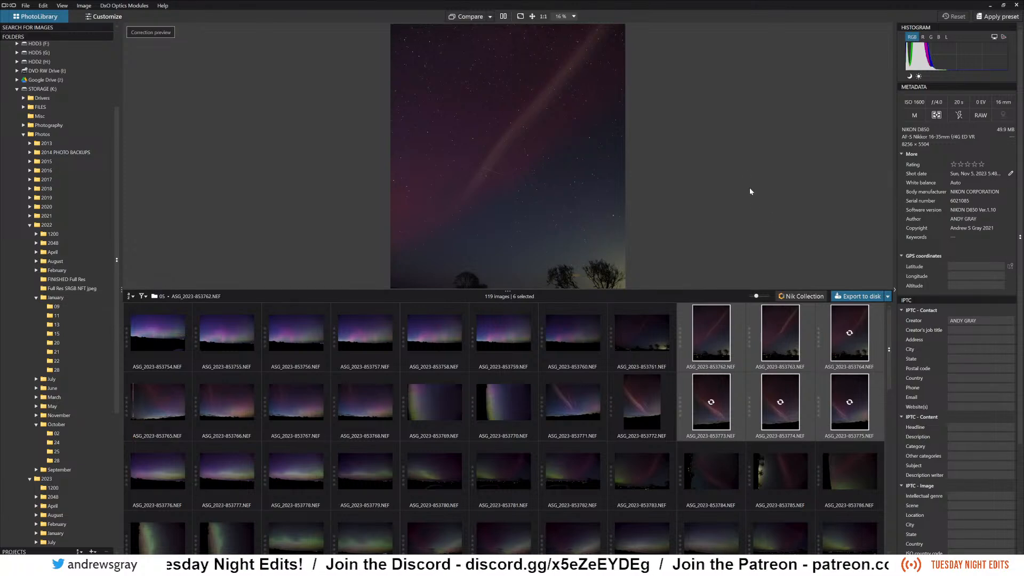
Enlarge the preview area above the thumbnails and view ASG_2023-853772.NEF in it.
left_click_drag(664, 290, 657, 340)
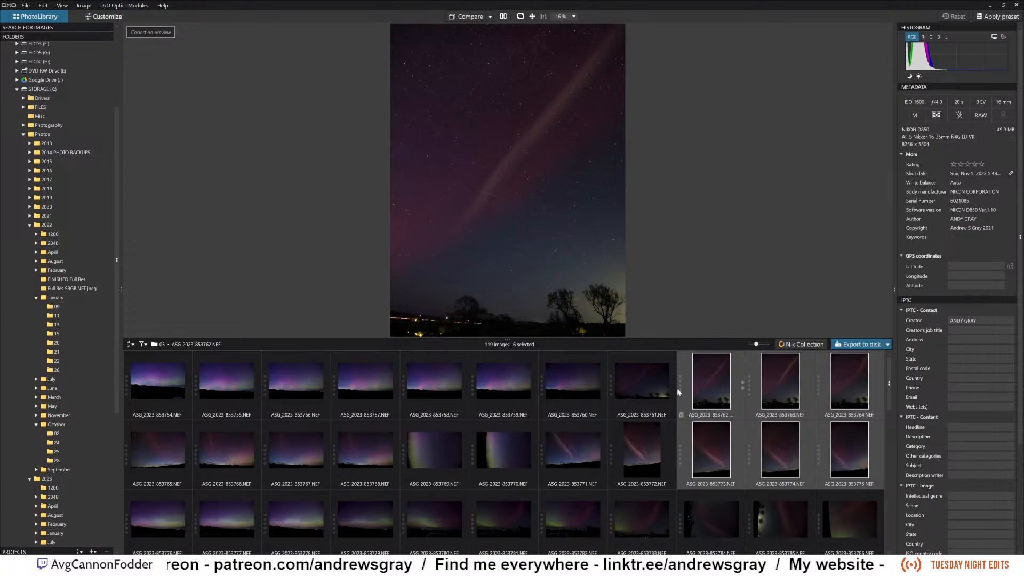
scroll(652, 419, "down", 1)
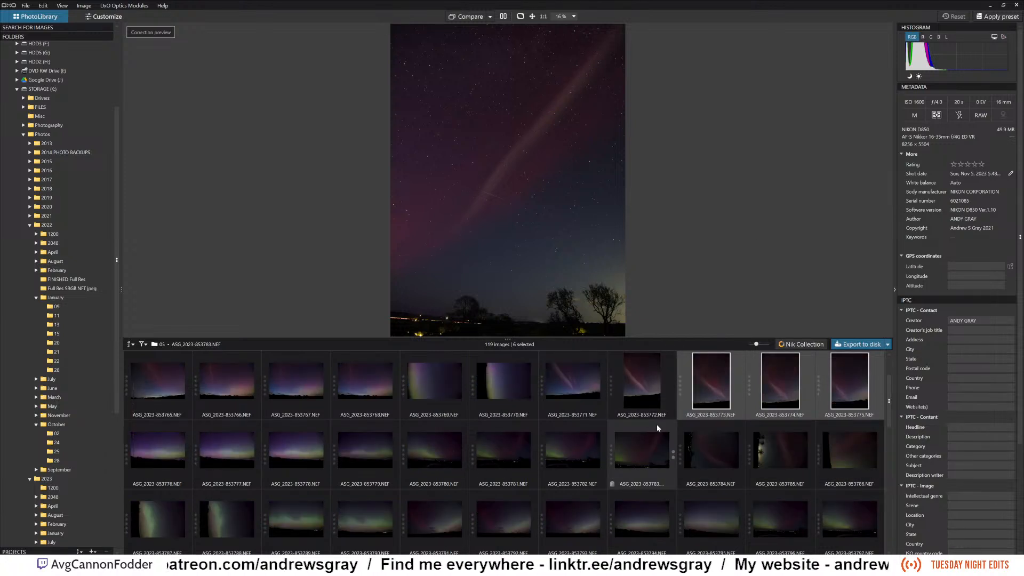
scroll(658, 425, "down", 1)
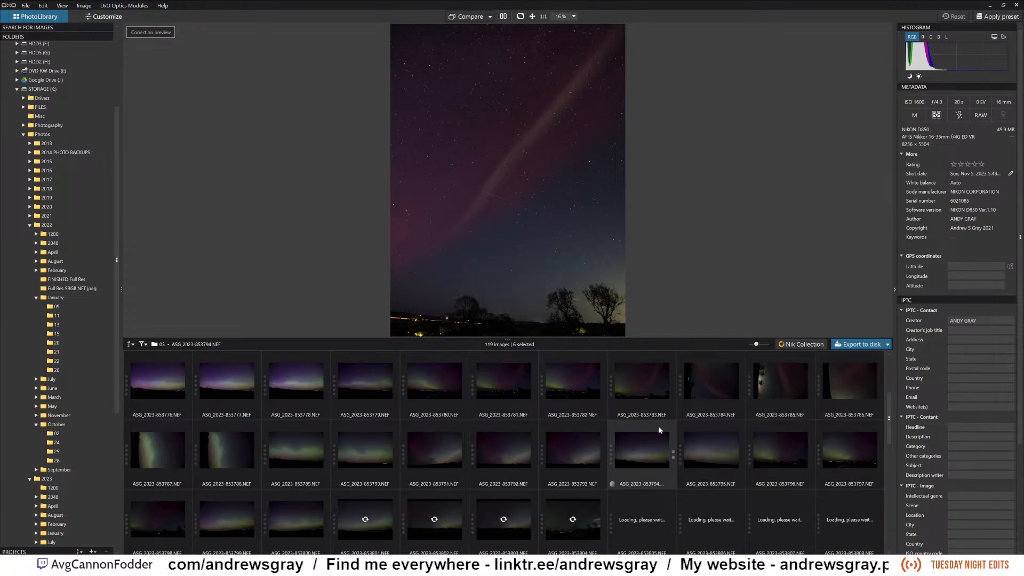
scroll(658, 426, "down", 1)
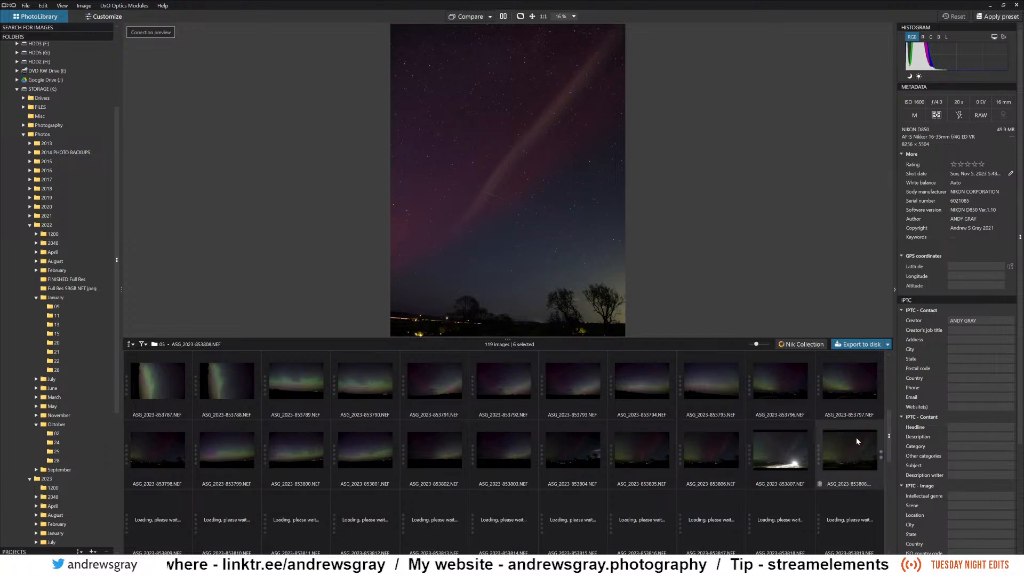
scroll(888, 433, "down", 1)
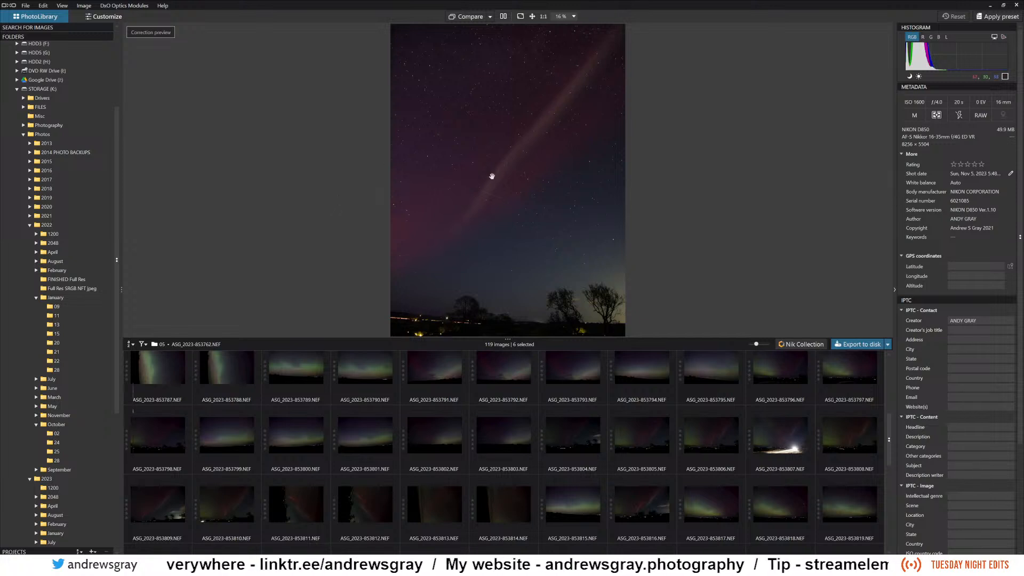
scroll(609, 386, "up", 3)
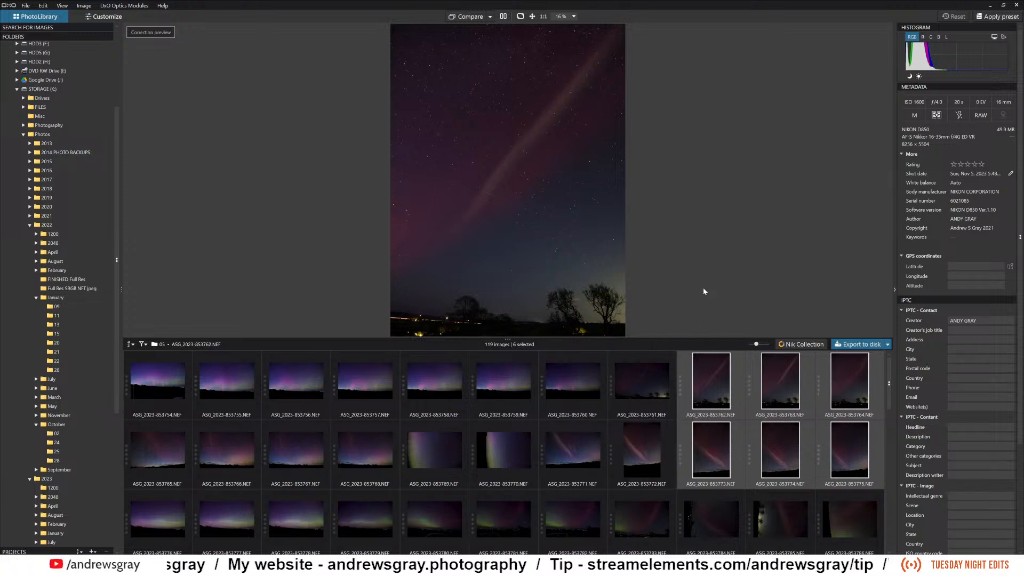
left_click(649, 444)
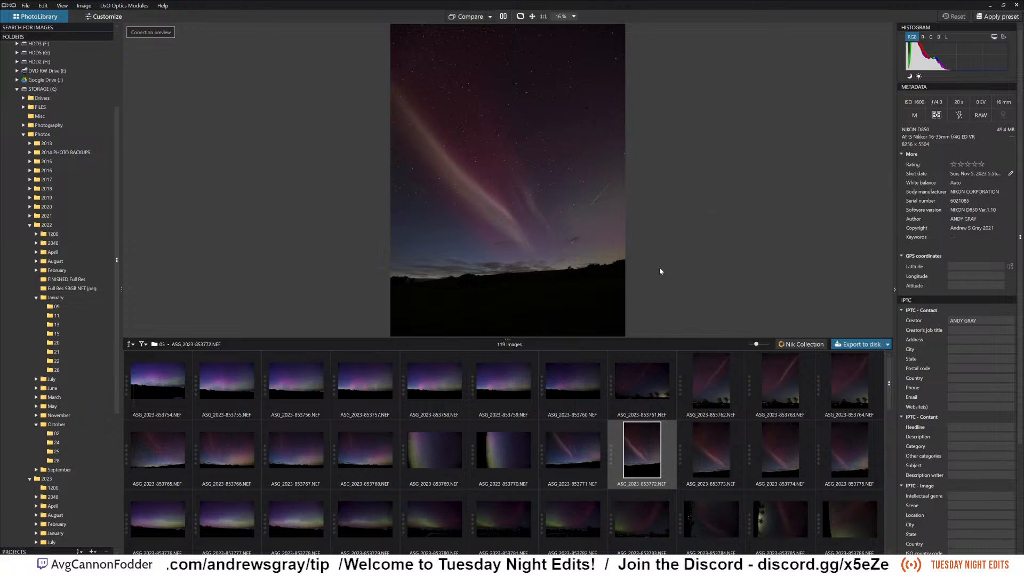
Rotate the two sideways photos ASG_2023-853769.NEF and ASG_2023-853770.NEF together by 90° left.
left_click(424, 451)
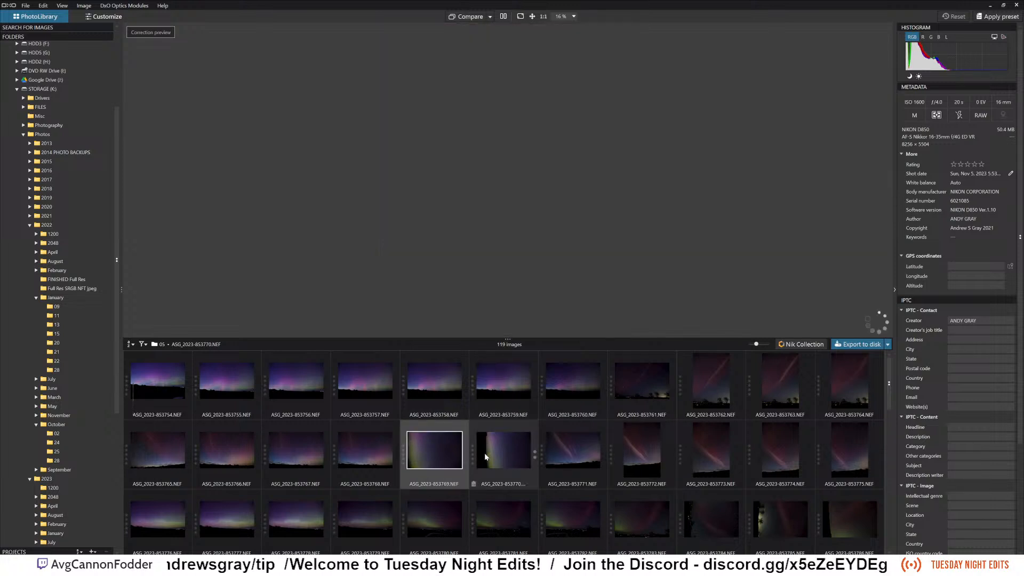
left_click(484, 453, "ctrl")
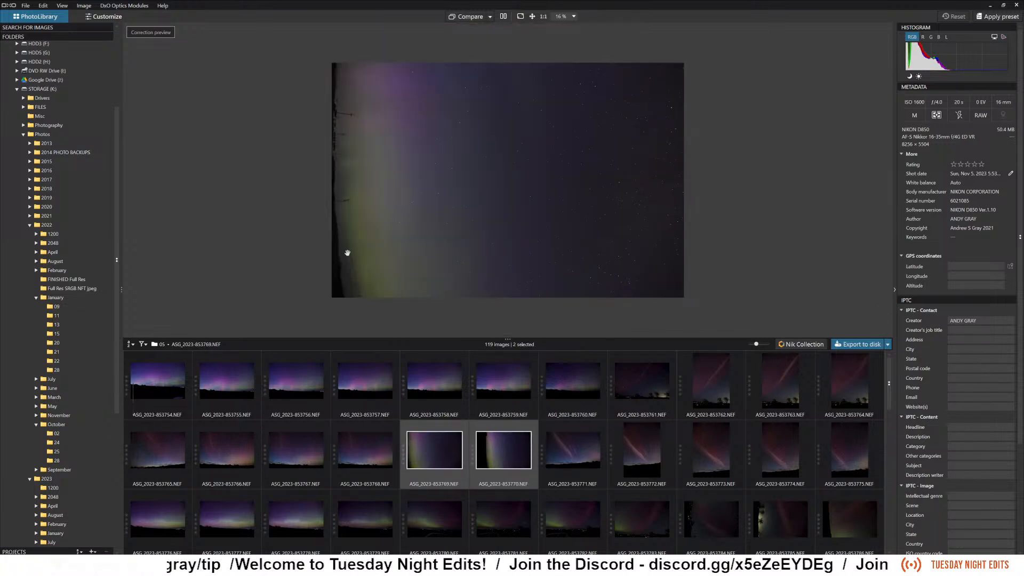
key("ctrl+Left")
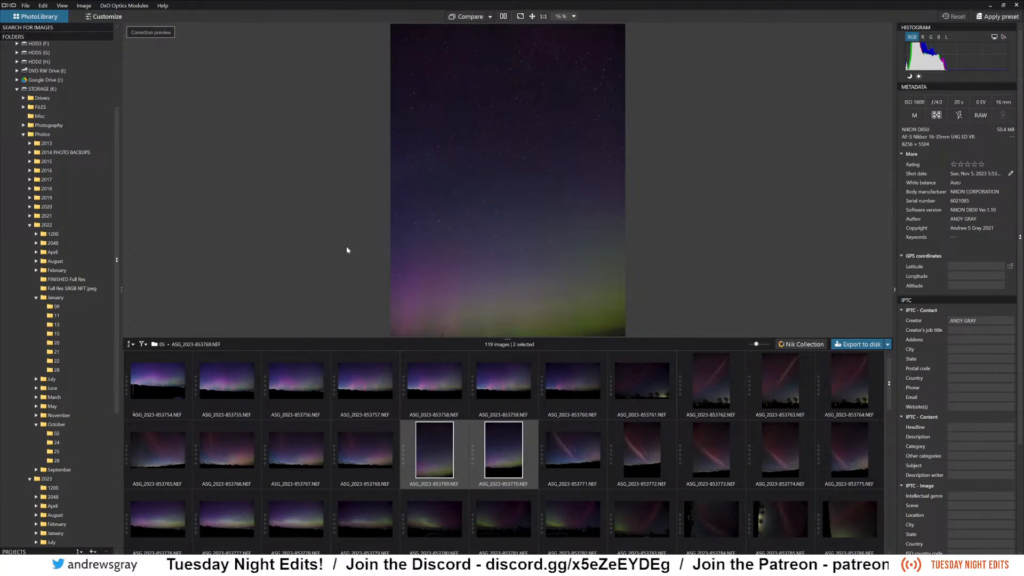
right_click(479, 224)
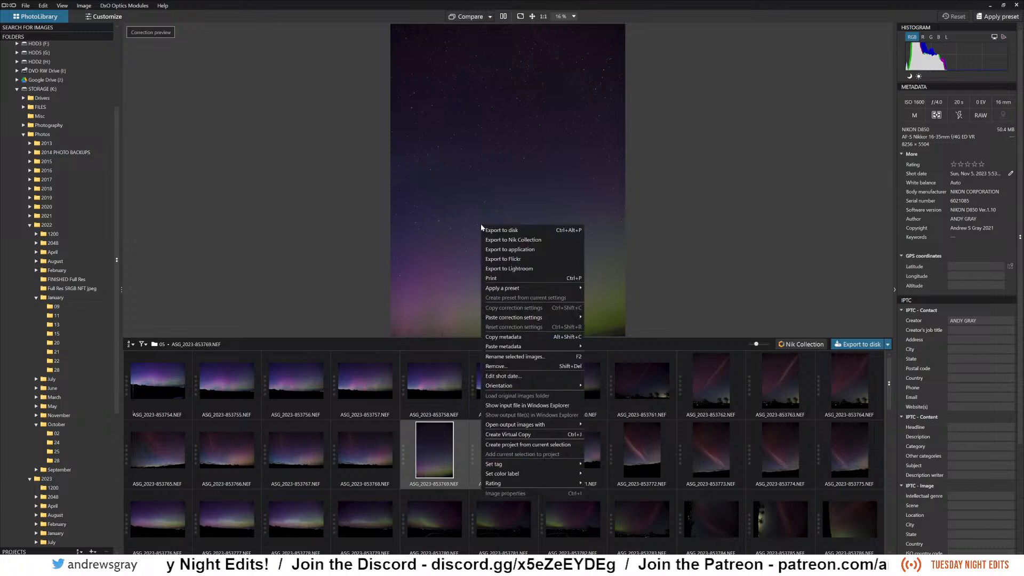
left_click(347, 214)
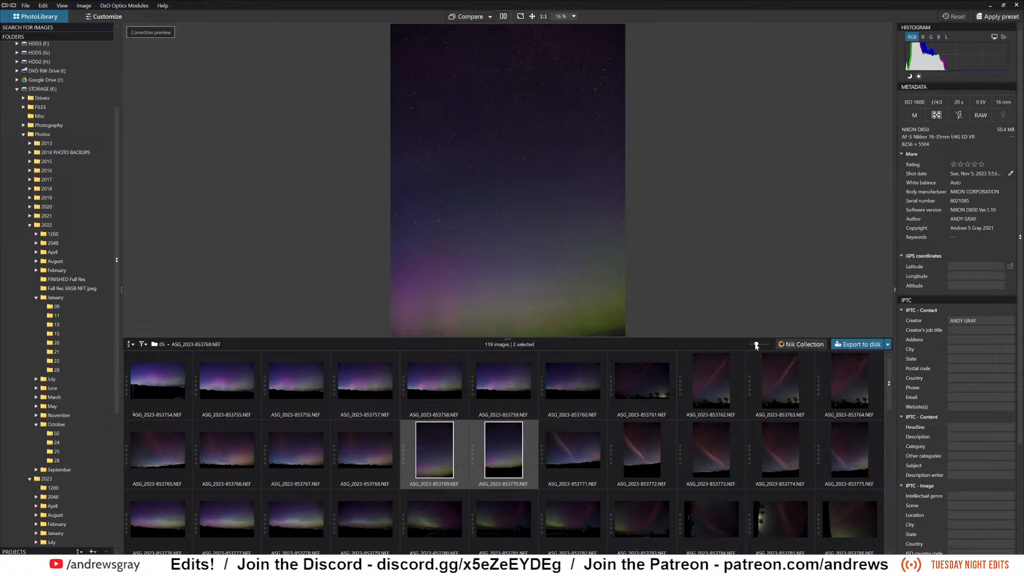
Make the browser thumbnails slightly smaller and fit the whole previewed photo on screen.
left_click_drag(757, 346, 752, 345)
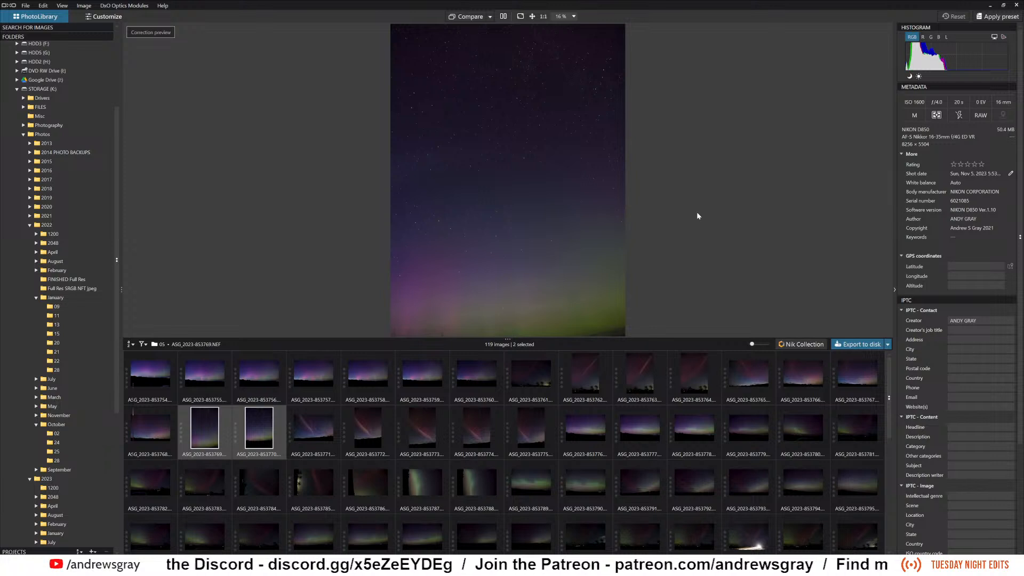
left_click(574, 17)
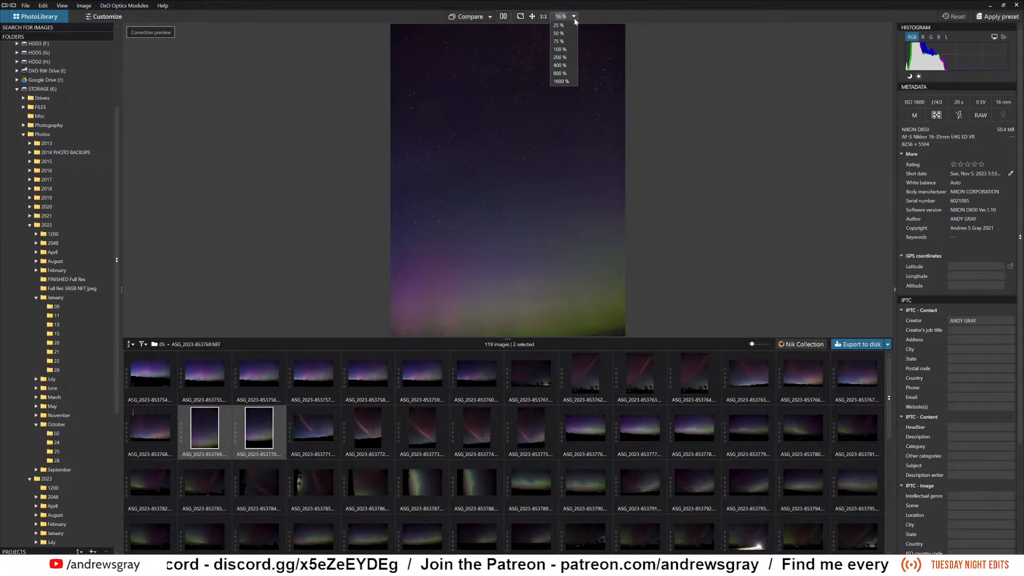
left_click(686, 85)
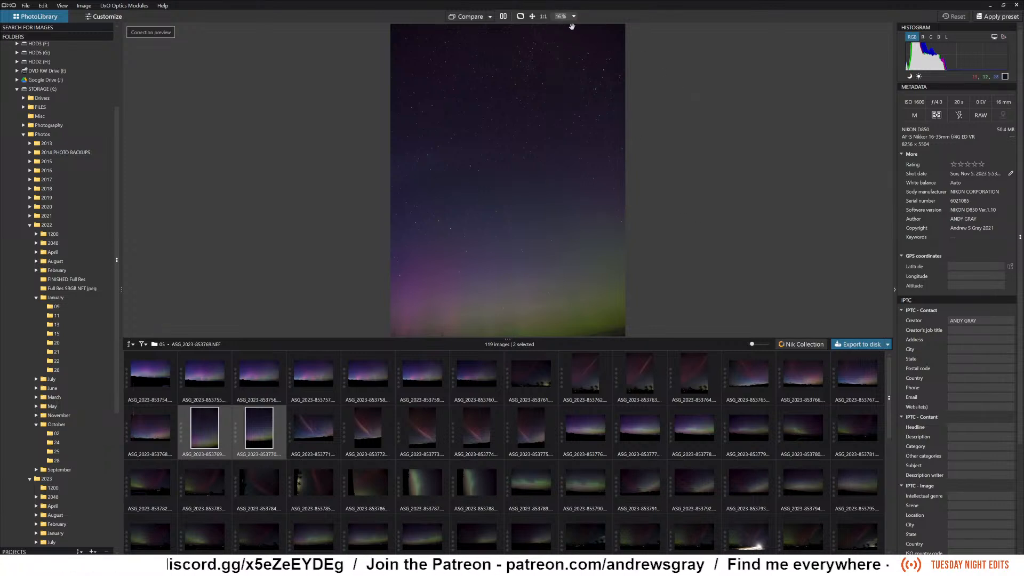
left_click(529, 18)
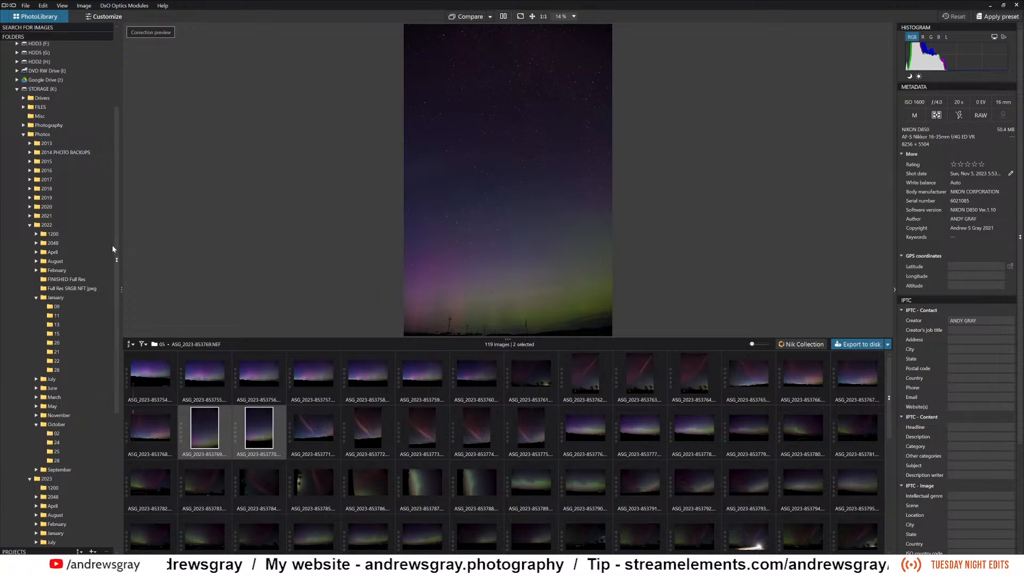
scroll(113, 247, "down", 4)
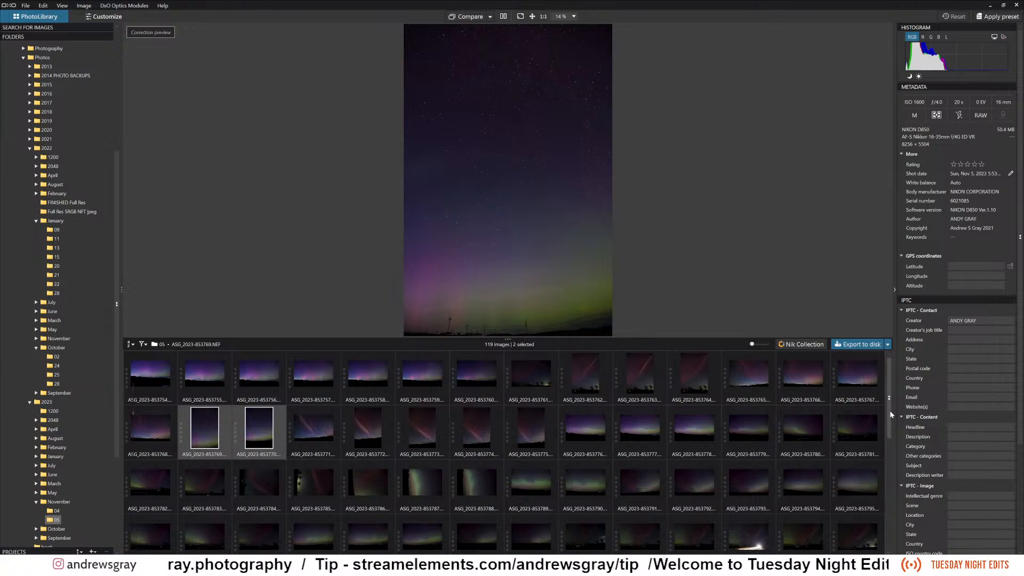
left_click_drag(889, 411, 885, 502)
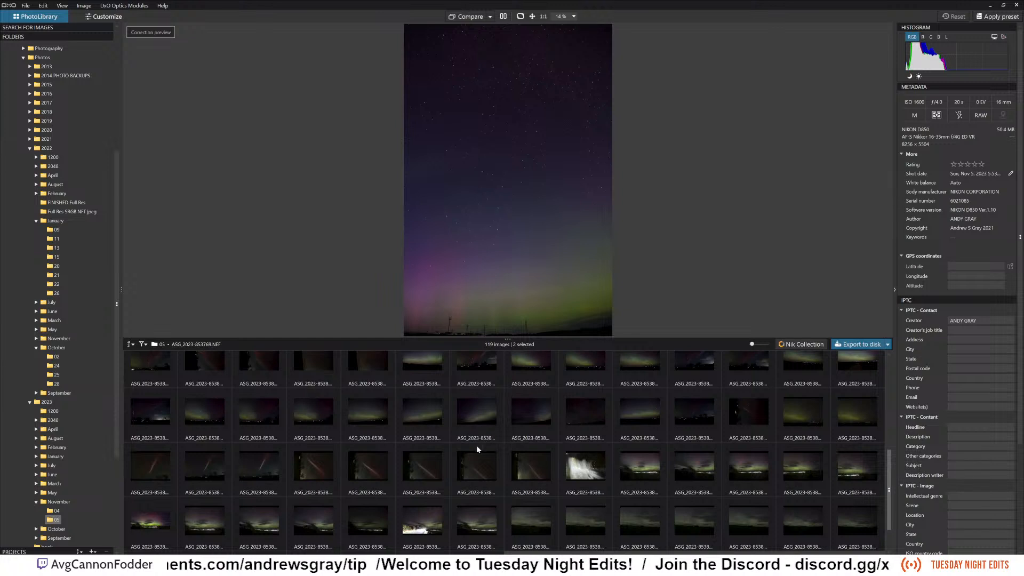
left_click(311, 465)
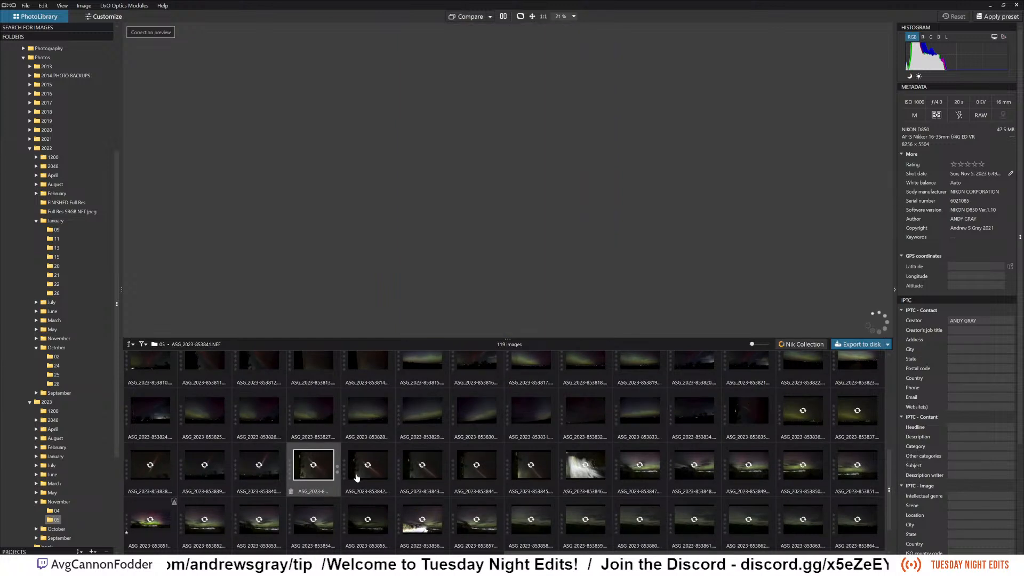
left_click(552, 477, "shift")
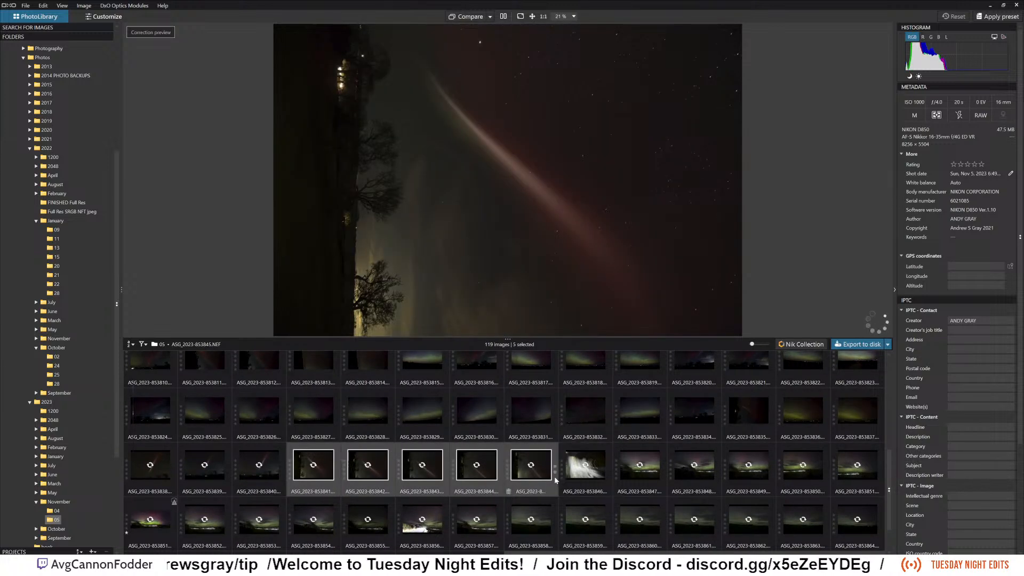
key("ctrl+Left")
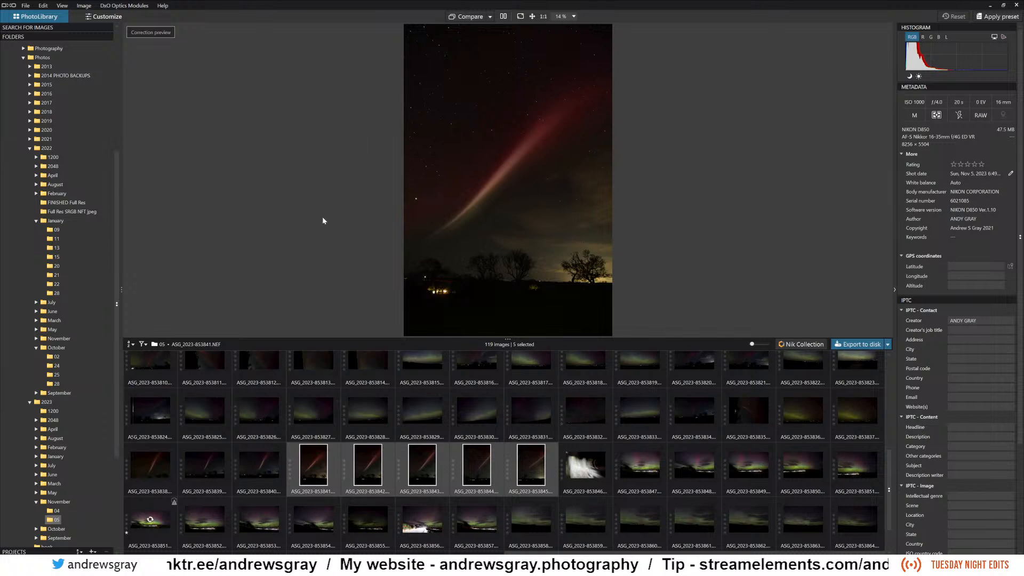
Browse back to the first thumbnails and open the selected photo ASG_2023-853841.NEF in the Customize workspace.
left_click(382, 466)
scroll(875, 443, "up", 2)
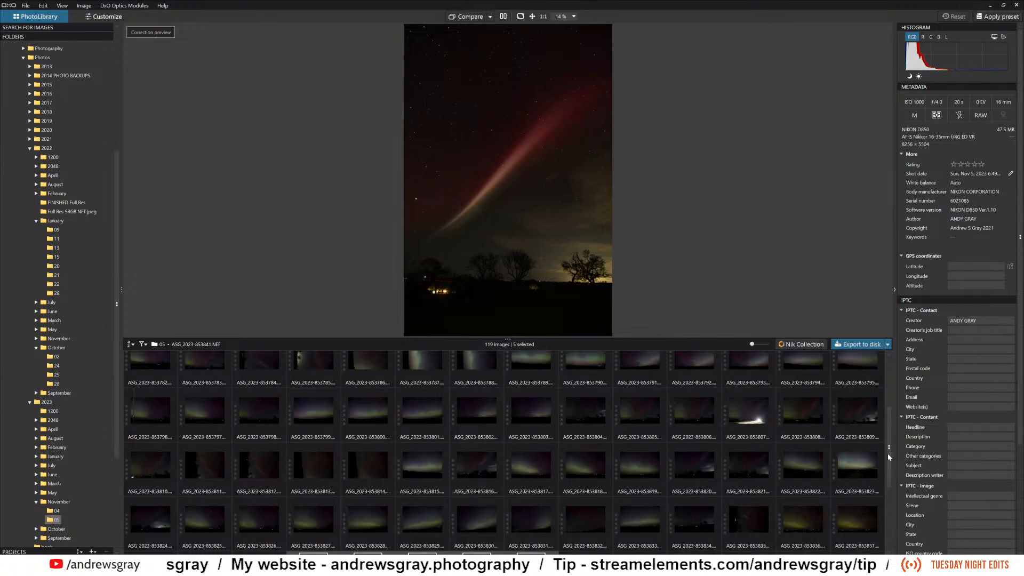
left_click_drag(889, 453, 887, 407)
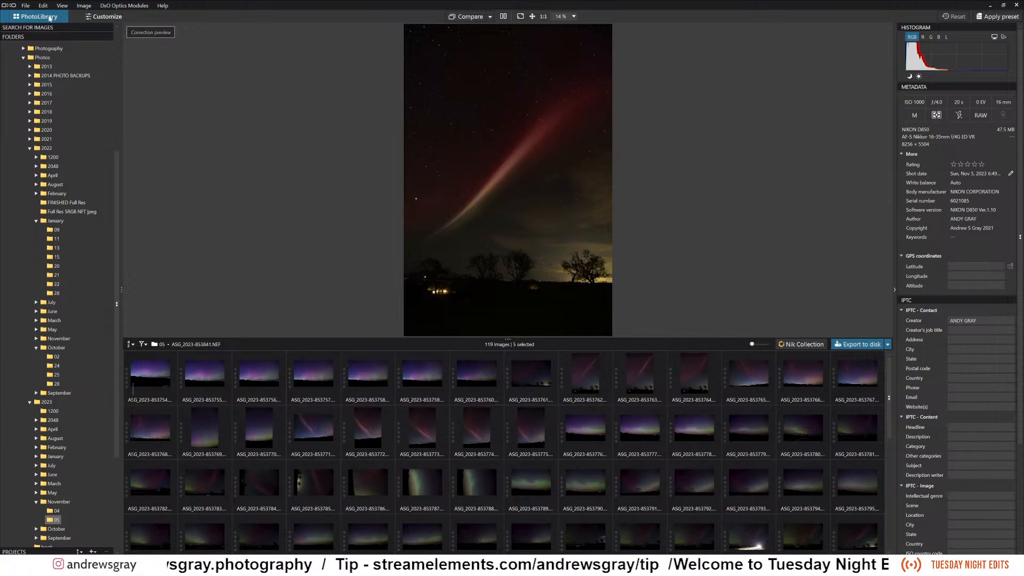
left_click(105, 19)
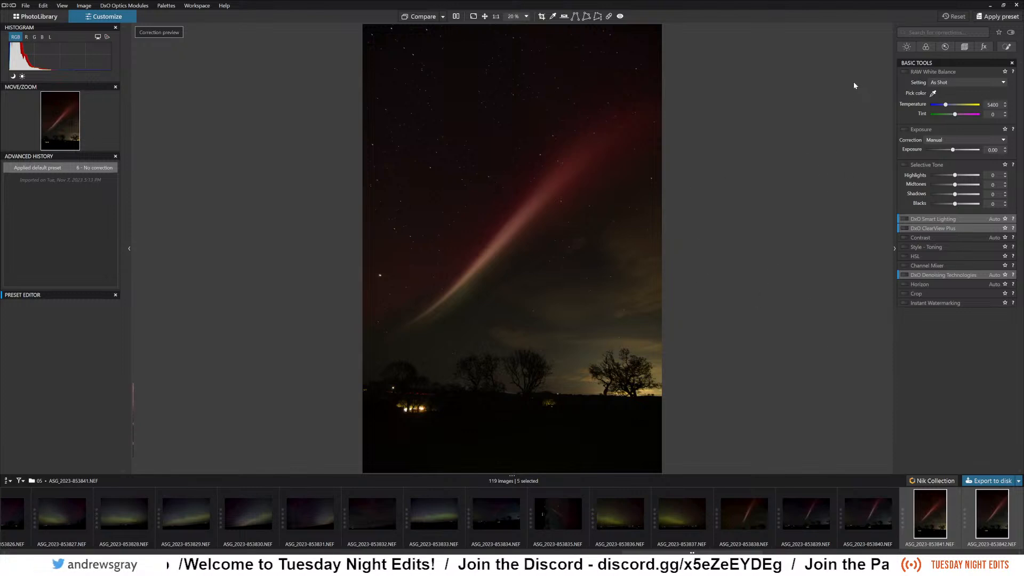
Look through the light, color, detail, geometry and watermark correction groups, and return to the light corrections.
left_click(906, 48)
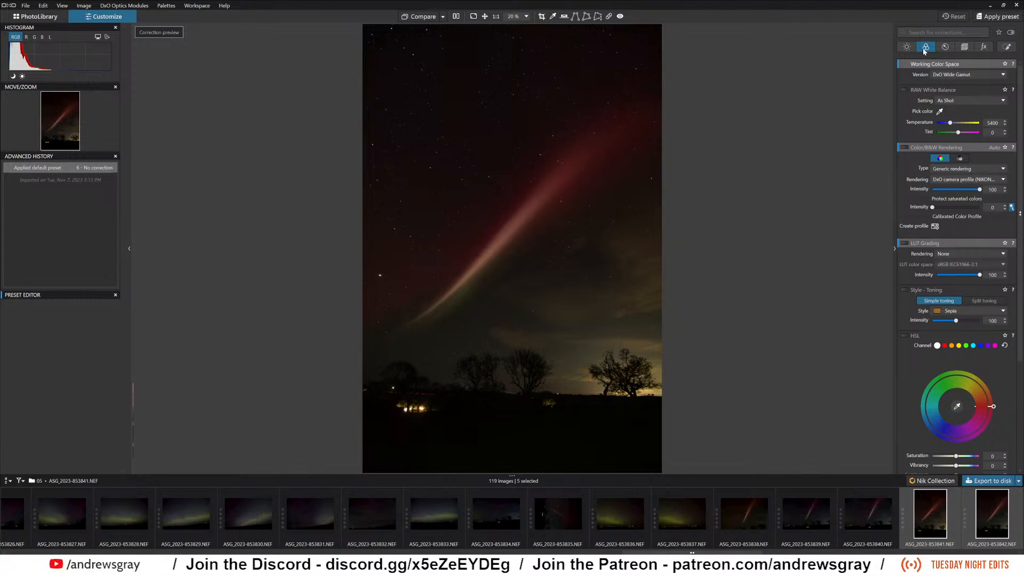
left_click(945, 47)
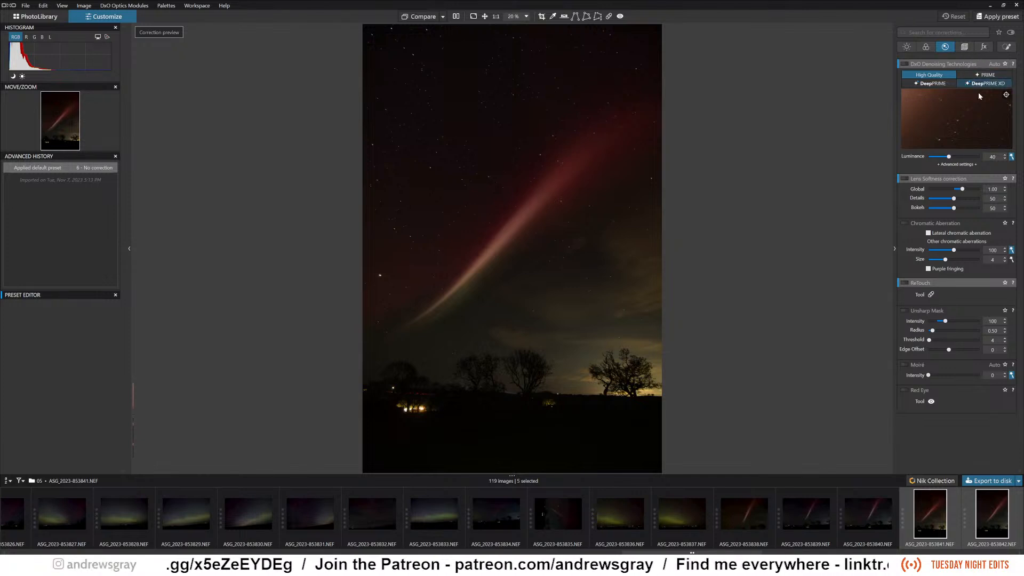
left_click(968, 46)
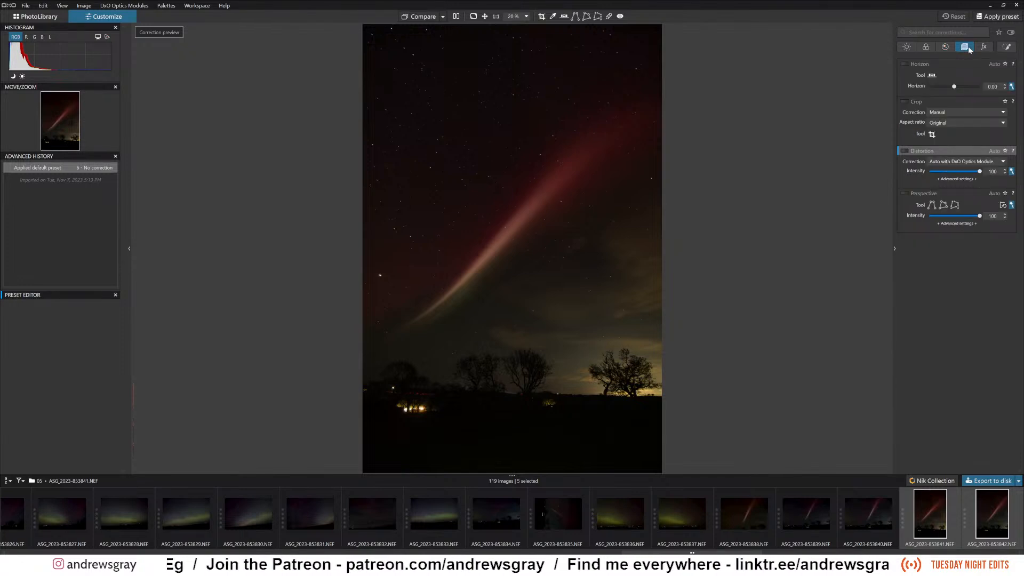
left_click(984, 47)
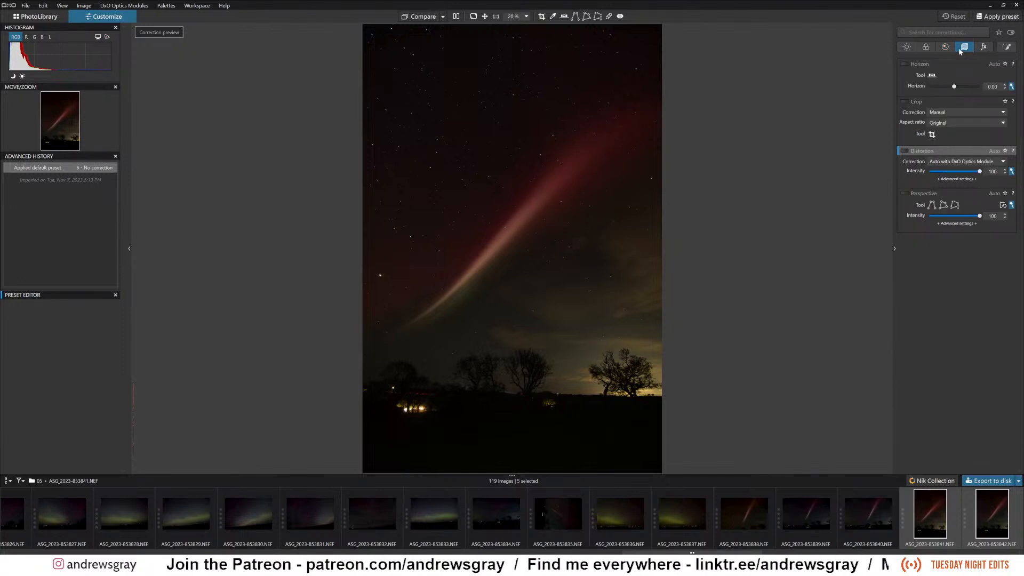
left_click(907, 48)
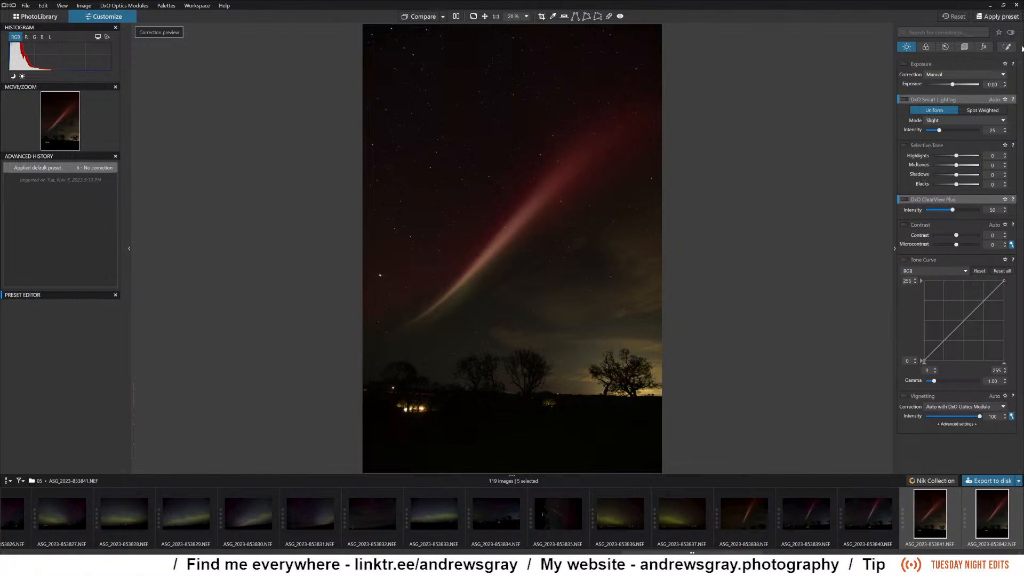
left_click(925, 48)
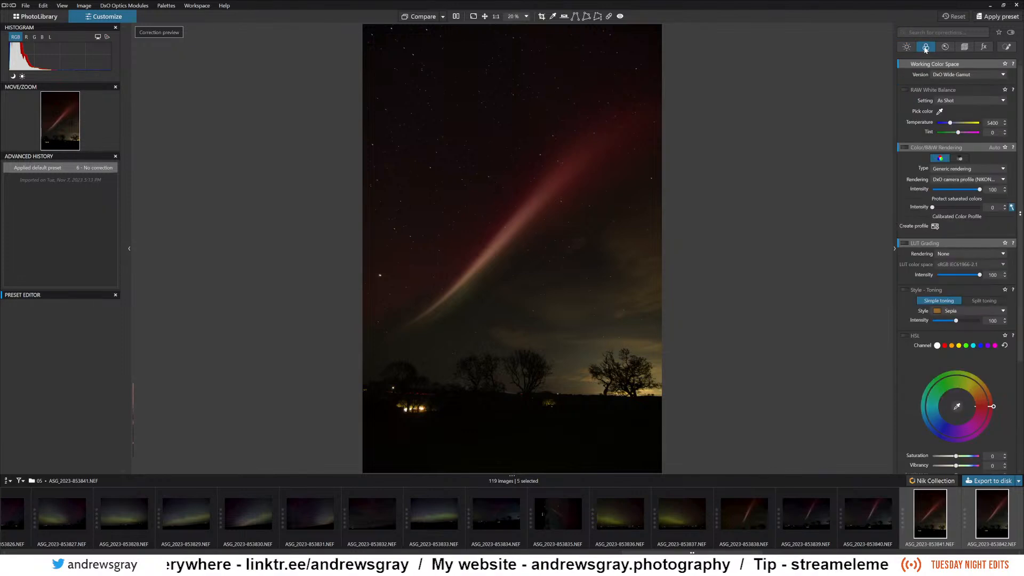
left_click(909, 48)
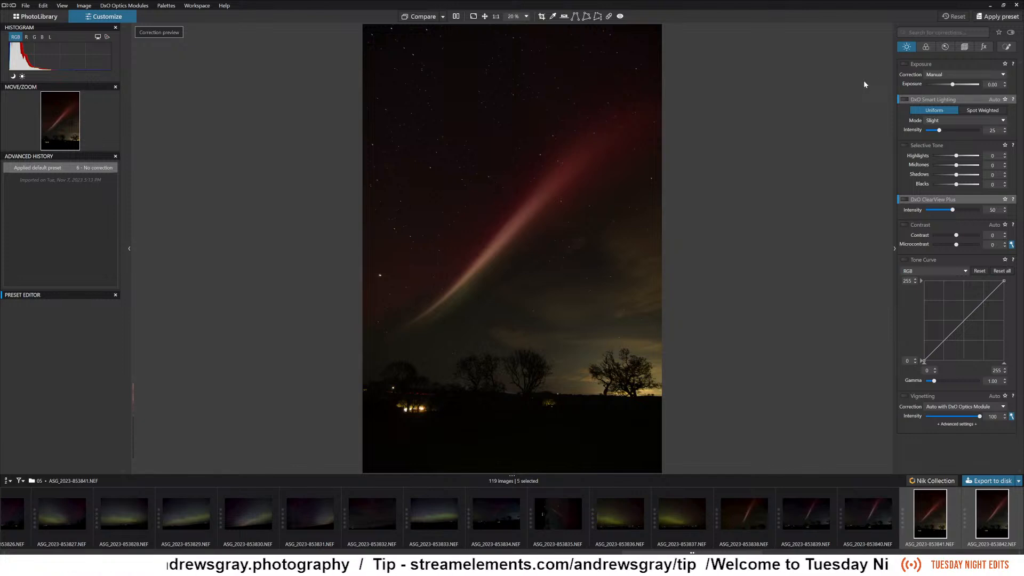
Enable the Exposure correction in Manual mode, set it to 2.00 and examine the aurora beam up close.
left_click(905, 65)
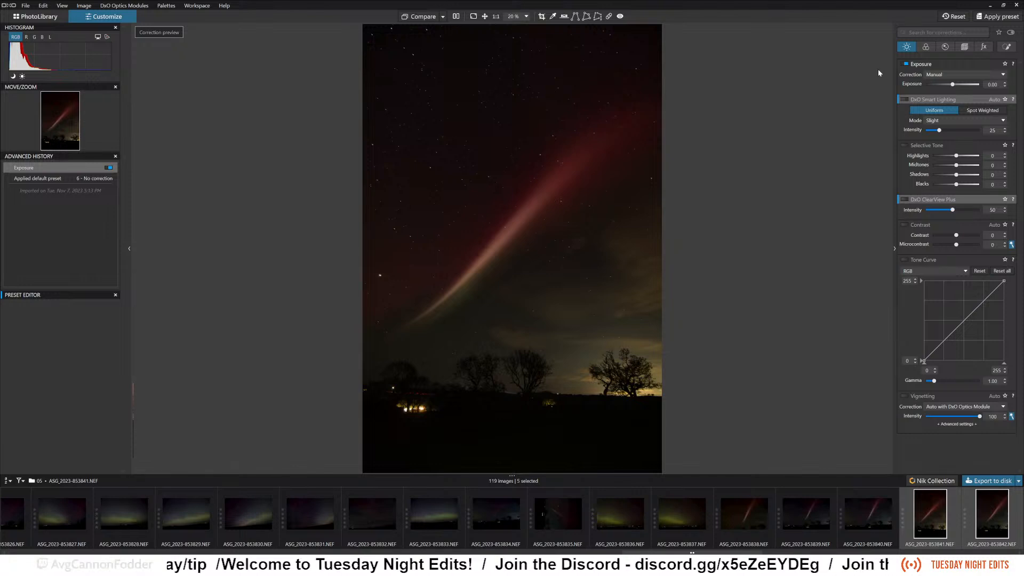
left_click(953, 75)
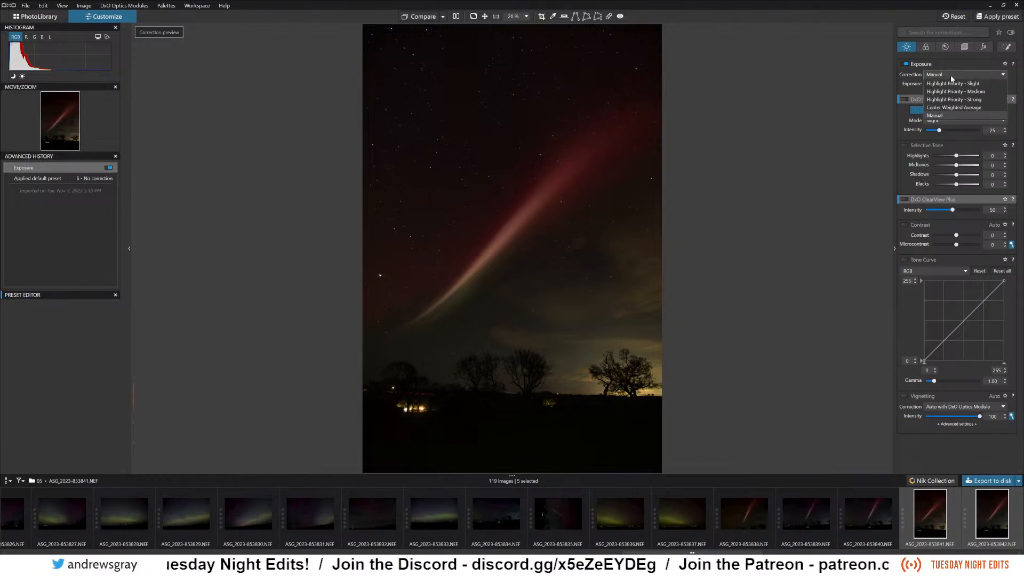
left_click(953, 77)
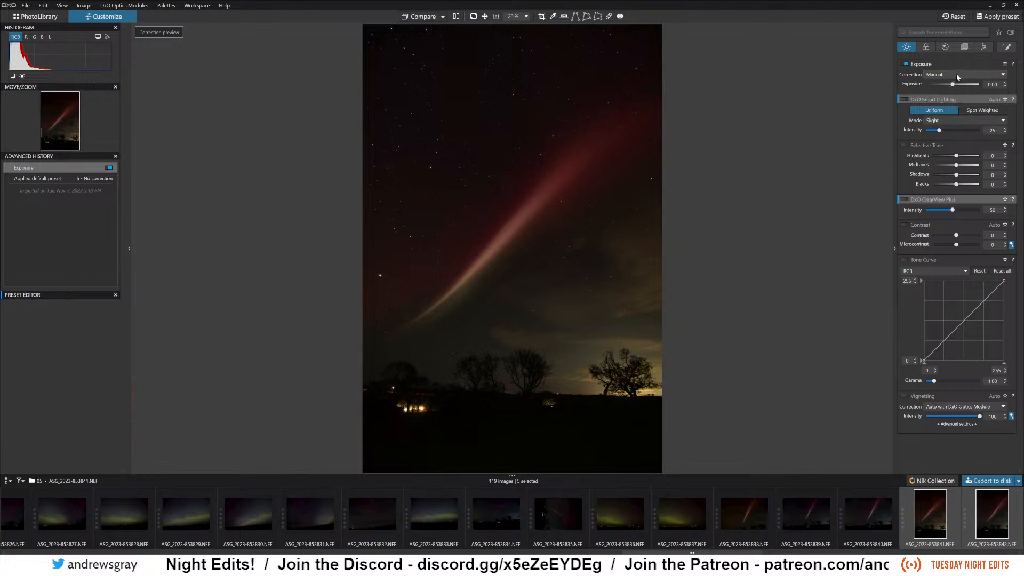
left_click_drag(964, 85, 966, 88)
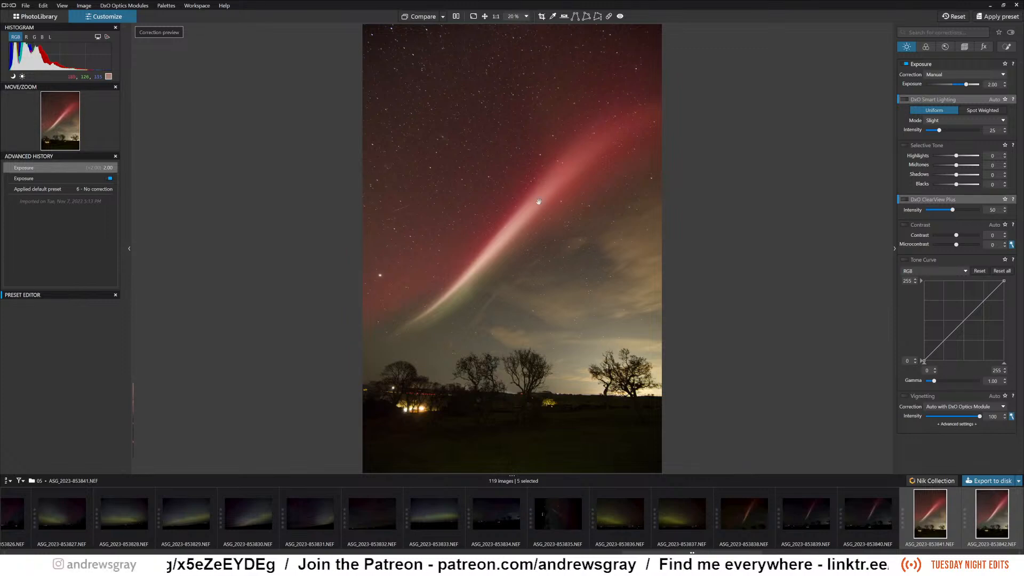
scroll(540, 201, "up", 2)
scroll(542, 204, "up", 2)
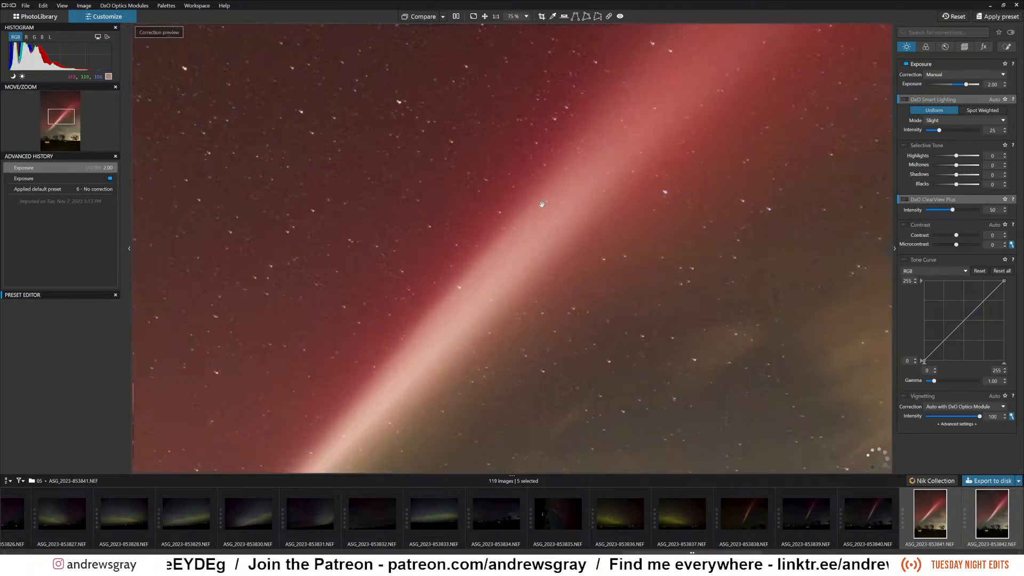
scroll(542, 204, "down", 5)
scroll(542, 205, "up", 2)
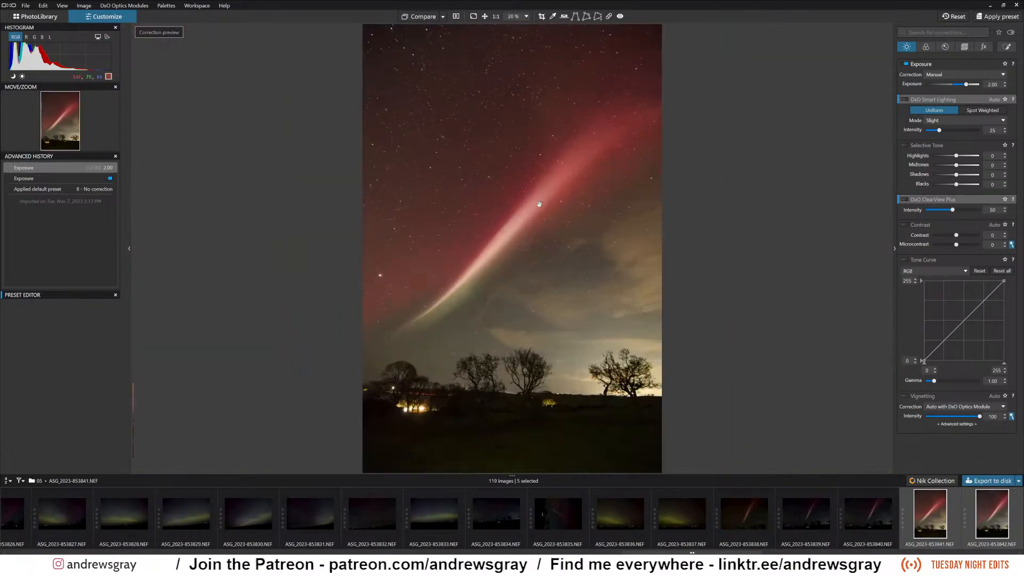
scroll(540, 207, "up", 2)
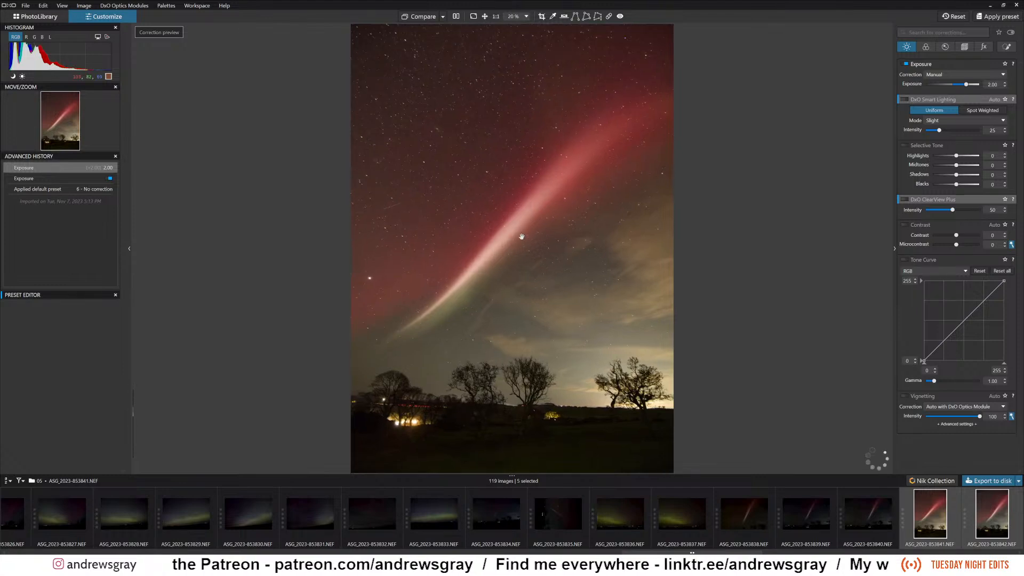
scroll(521, 236, "down", 2)
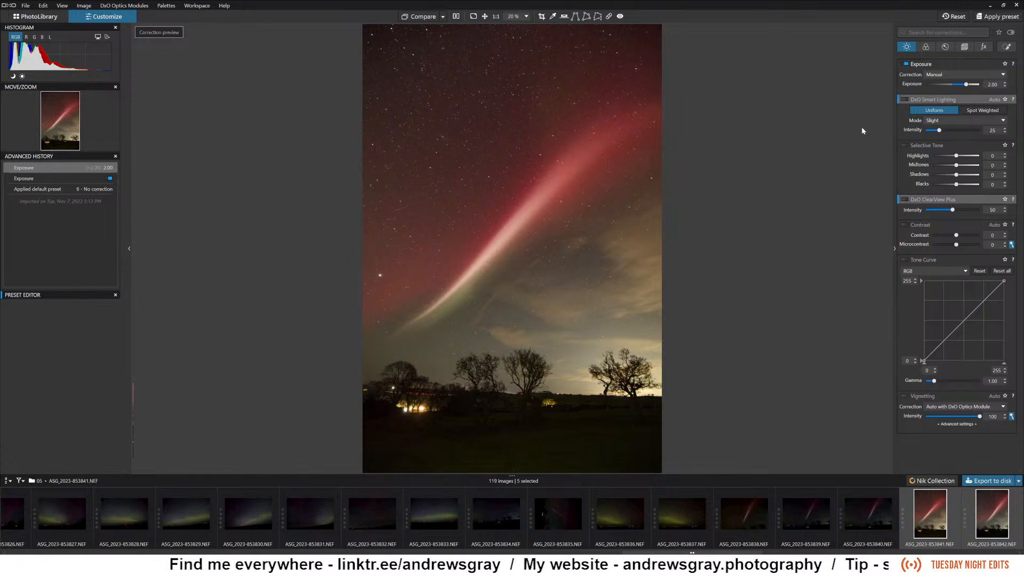
Enable DxO Smart Lighting with Uniform selected, try its Strong mode and return it to Slight.
left_click(907, 101)
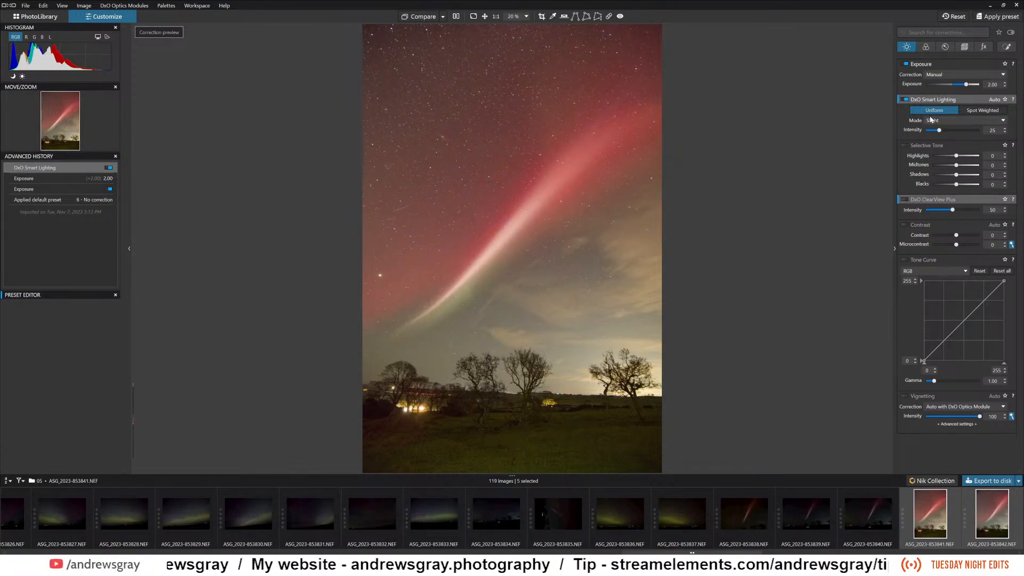
mouse_move(931, 119)
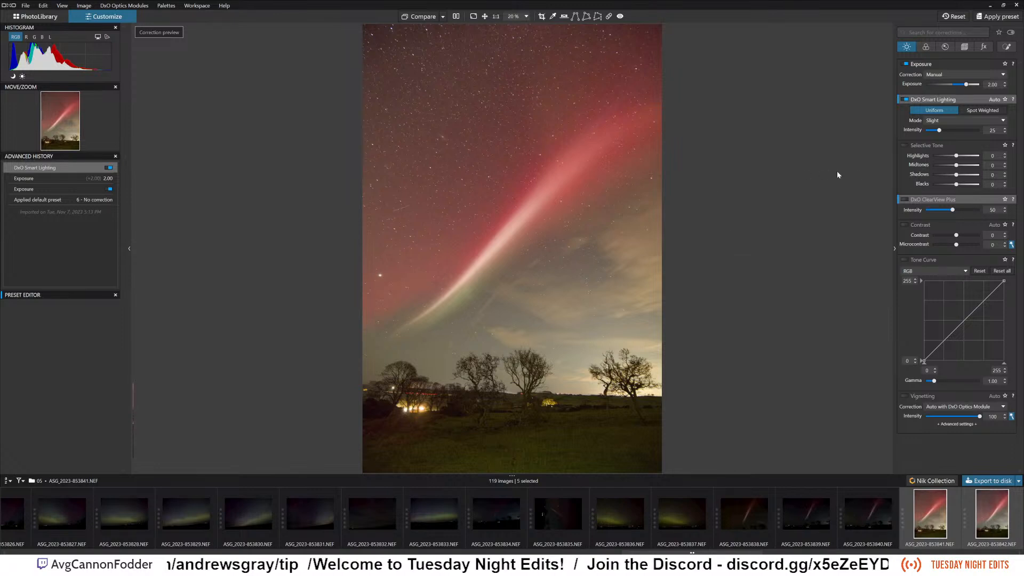
left_click(961, 120)
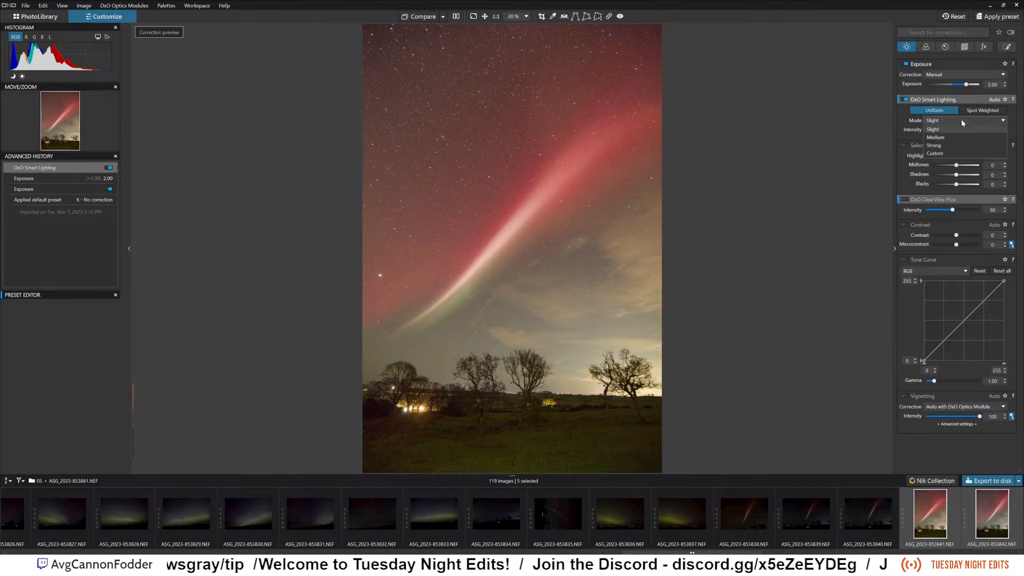
left_click(949, 144)
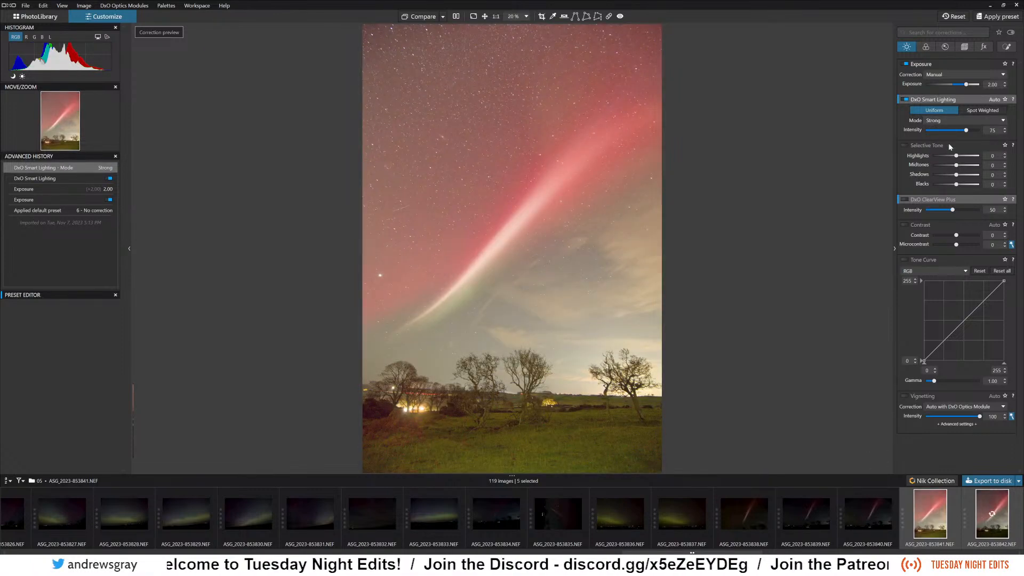
left_click(961, 120)
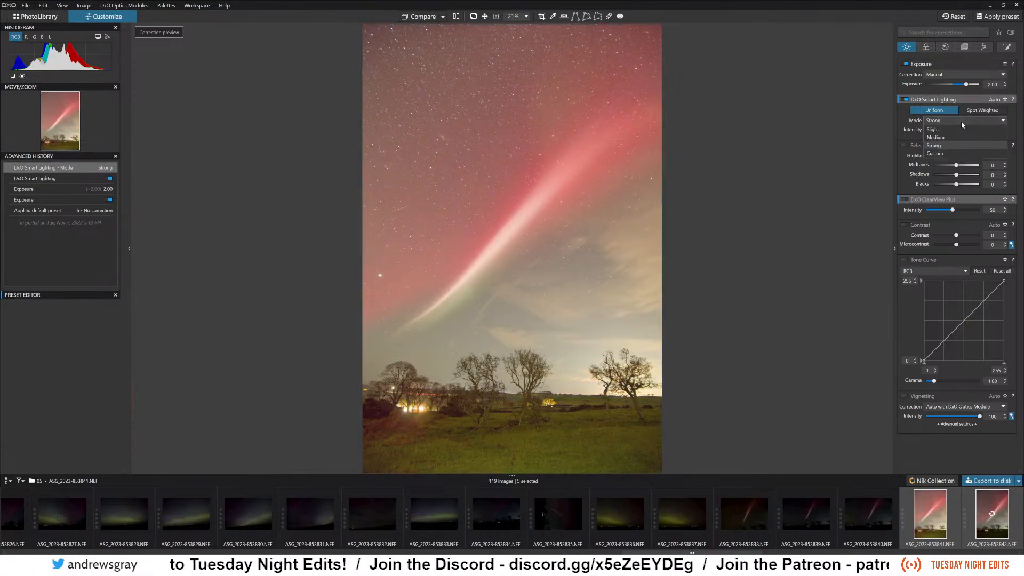
left_click(952, 129)
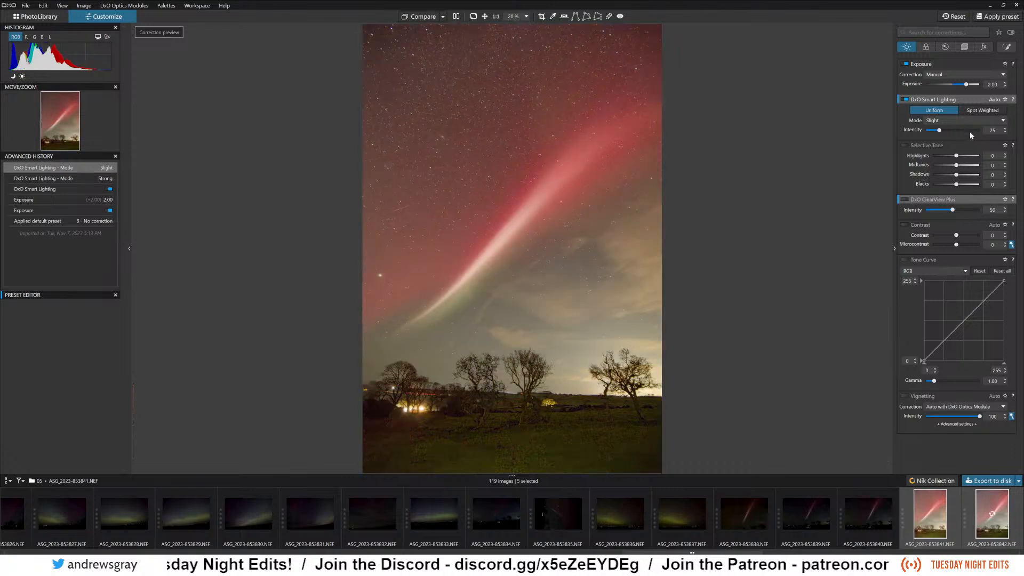
Lower the Smart Lighting intensity to 11, compare the photo with the correction off and on, and set the intensity to 14.
left_click_drag(940, 132, 933, 132)
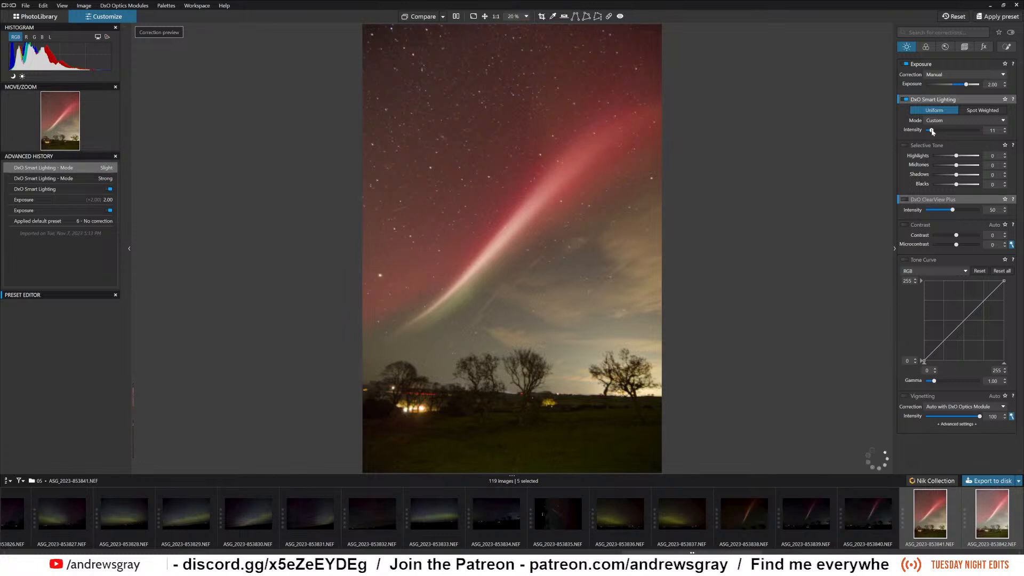
left_click(905, 100)
left_click(904, 100)
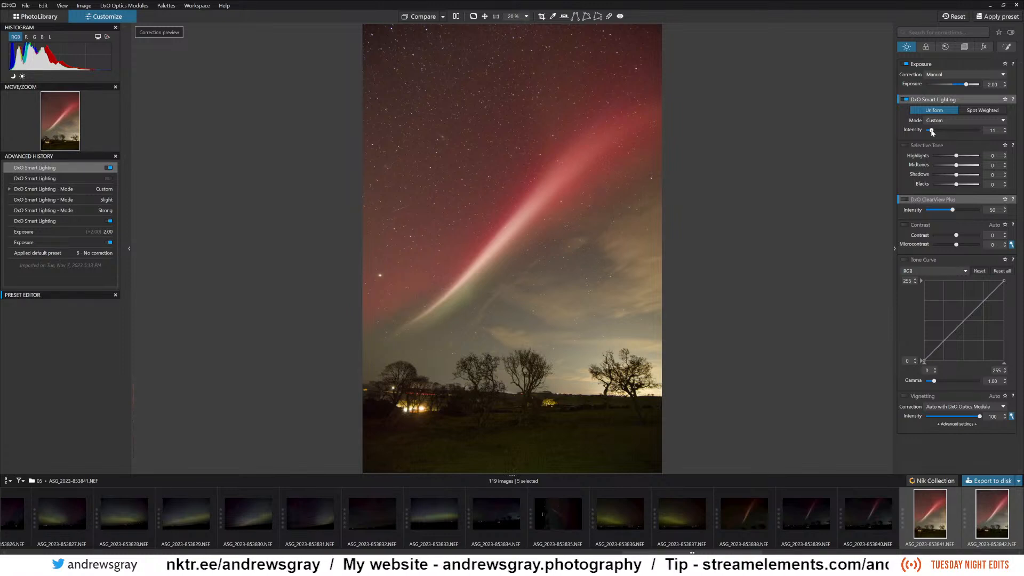
left_click_drag(932, 131, 935, 133)
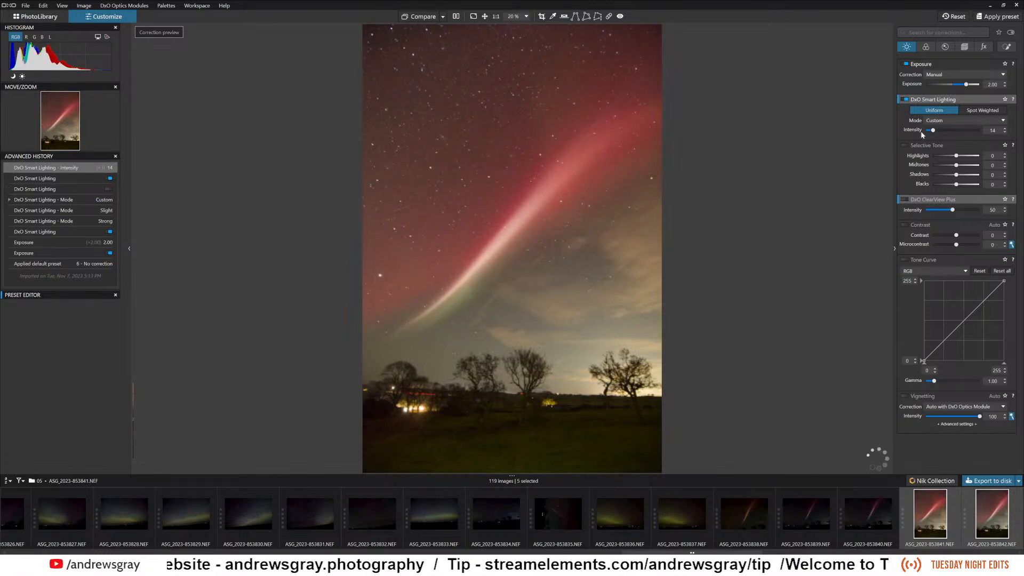
Turn off both Smart Lighting and Exposure, and turn only Smart Lighting back on.
left_click(907, 100)
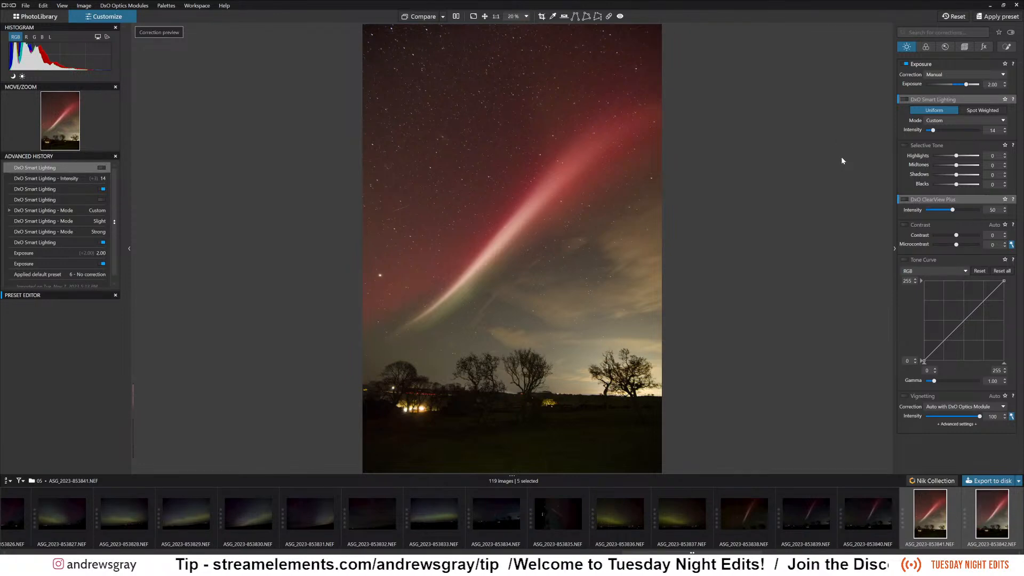
left_click(906, 64)
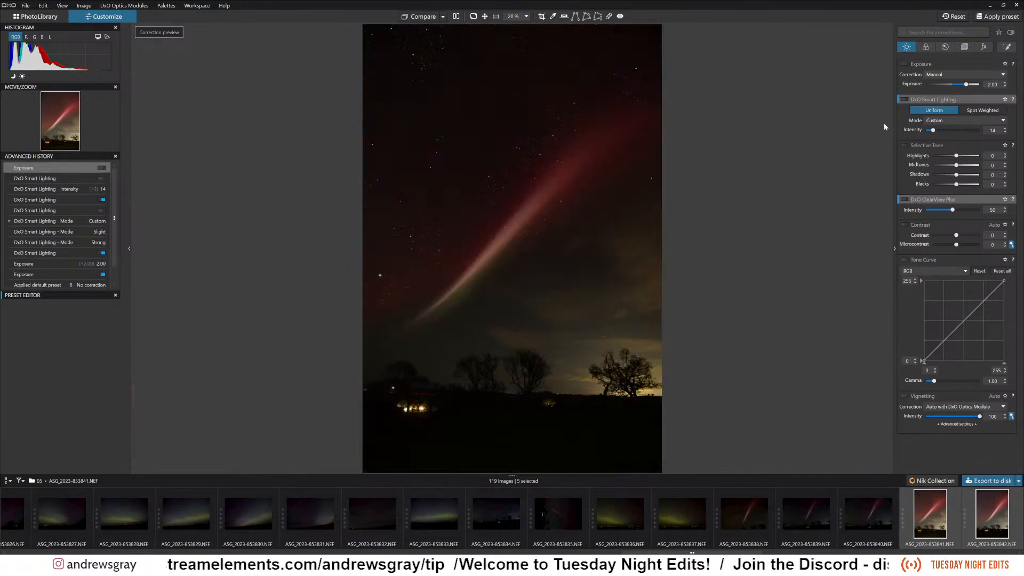
left_click(906, 100)
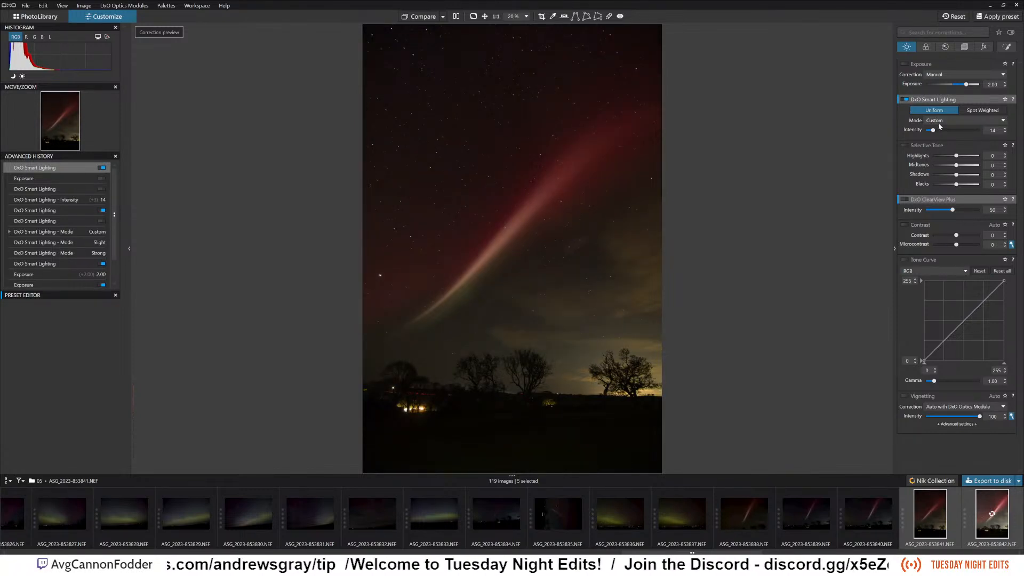
Set the Smart Lighting intensity to 68, turn the Exposure correction back on and set it to 0.07.
left_click_drag(935, 131, 963, 133)
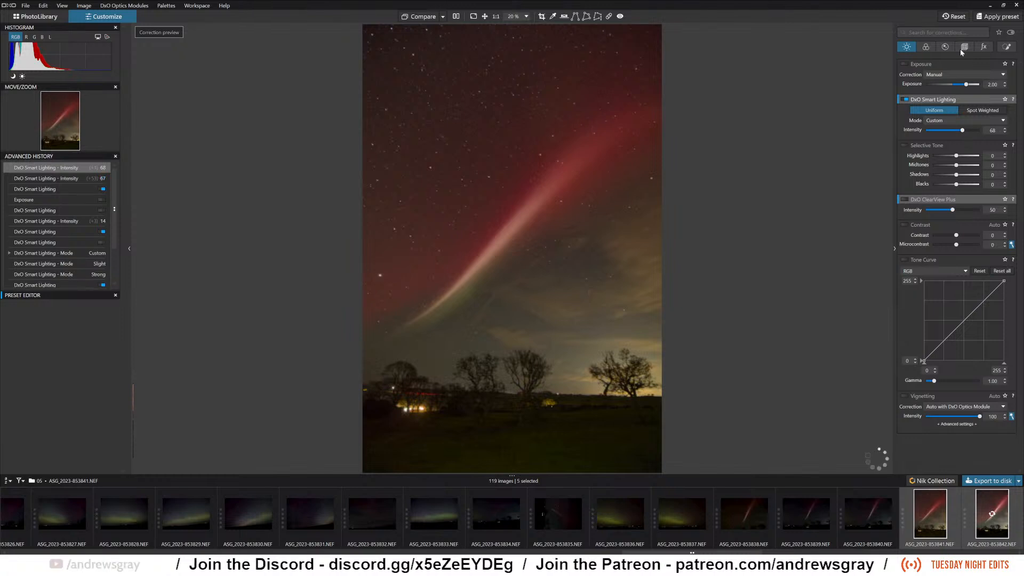
left_click(906, 63)
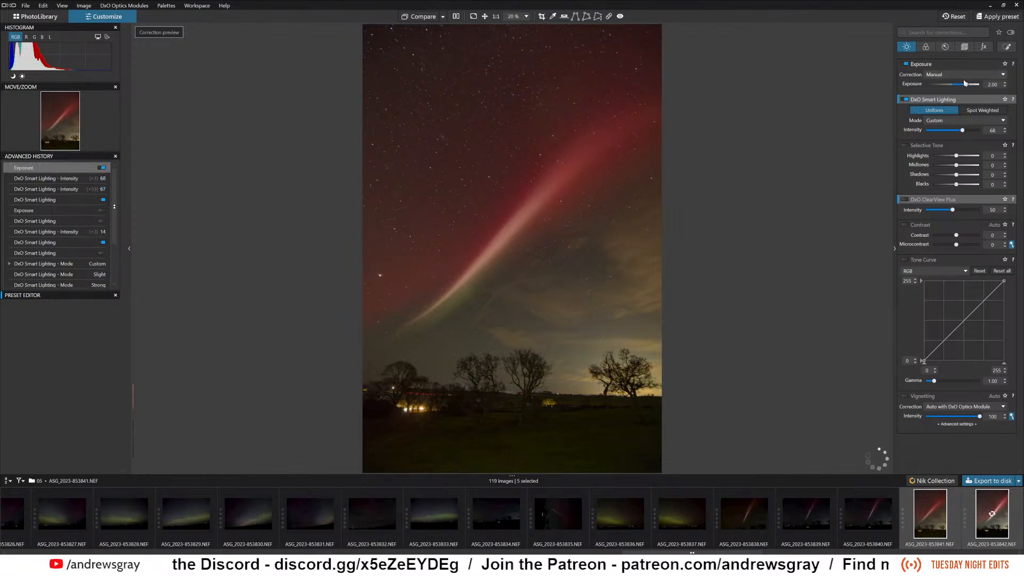
double_click(967, 84)
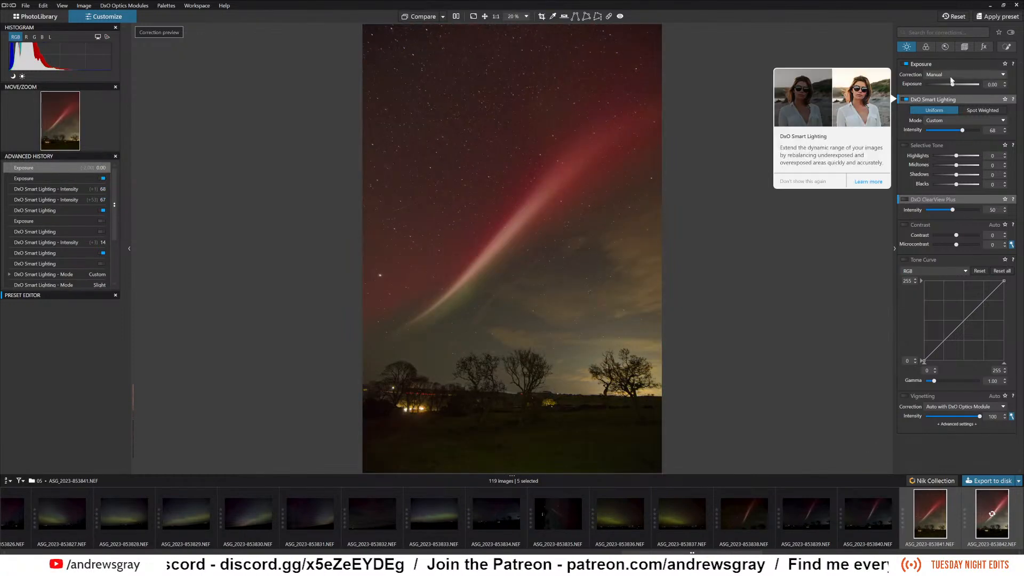
left_click_drag(954, 85, 954, 87)
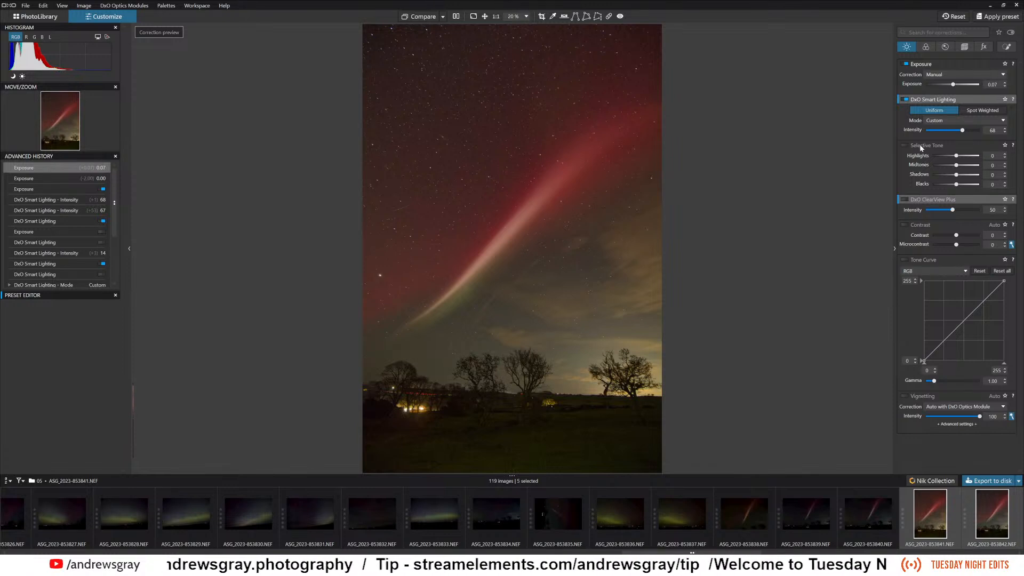
Enable DxO ClearView Plus and set its intensity to 45.
left_click(953, 210)
mouse_move(954, 212)
left_mouse_down()
mouse_move(939, 212)
mouse_move(958, 212)
mouse_move(950, 212)
left_mouse_up()
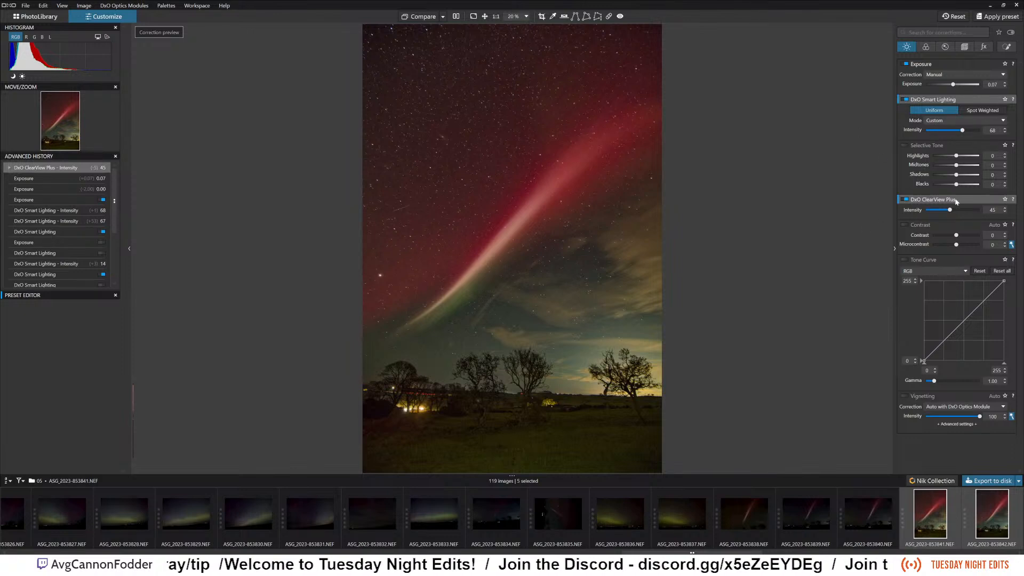
mouse_move(959, 199)
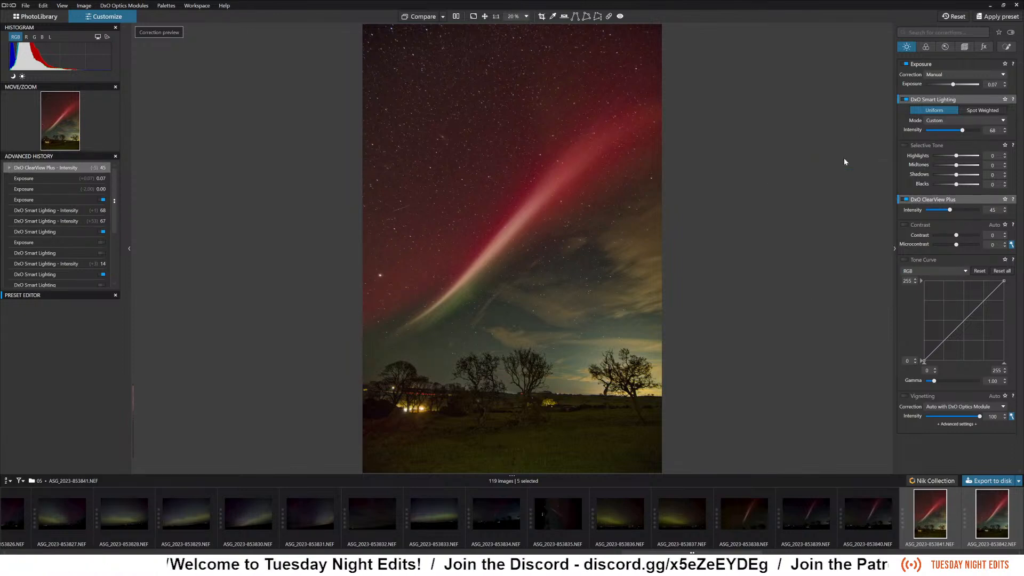
left_click_drag(939, 199, 910, 108)
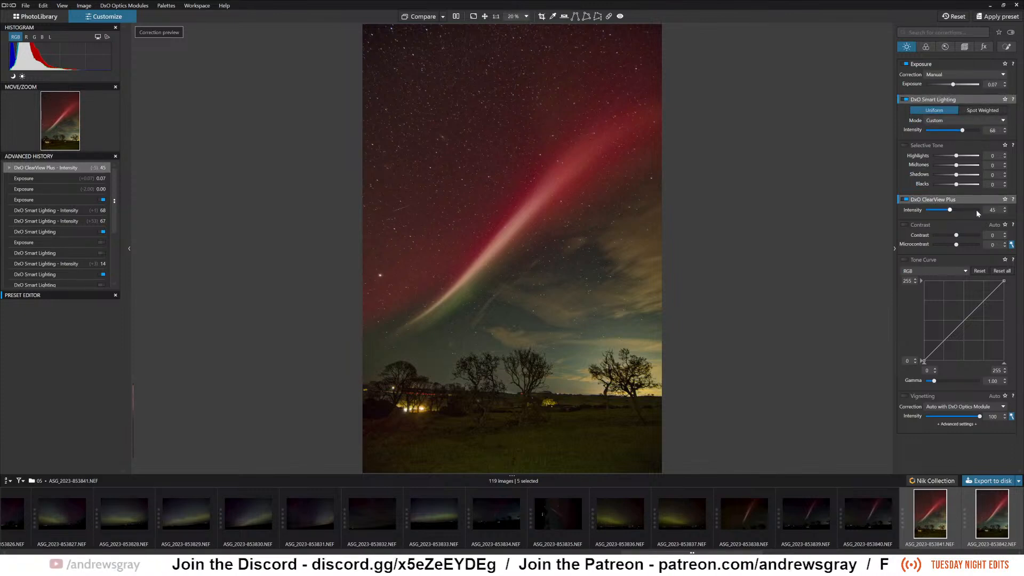
mouse_move(1000, 202)
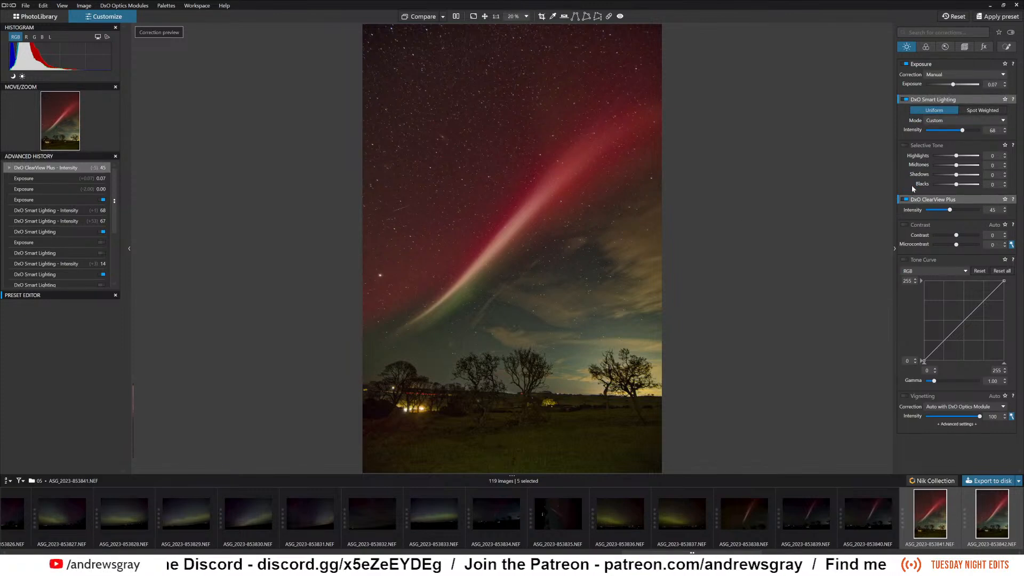
left_click_drag(928, 228, 904, 220)
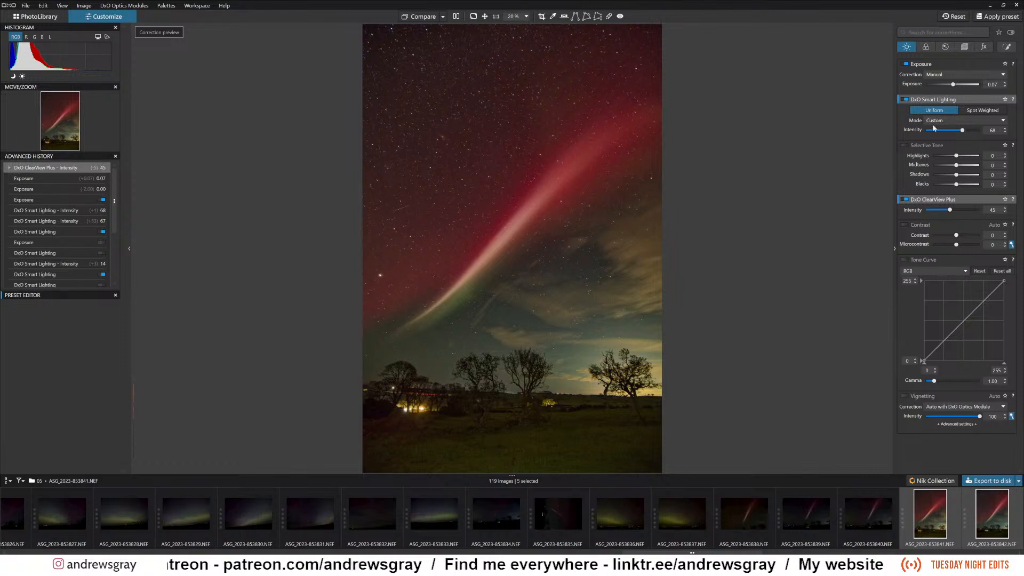
mouse_move(941, 203)
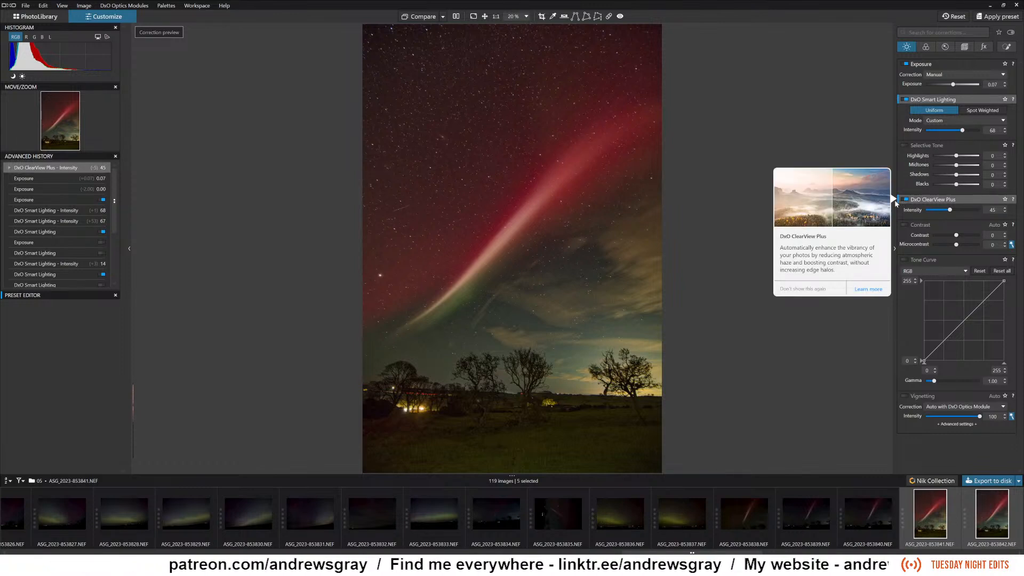
left_click_drag(930, 203, 905, 203)
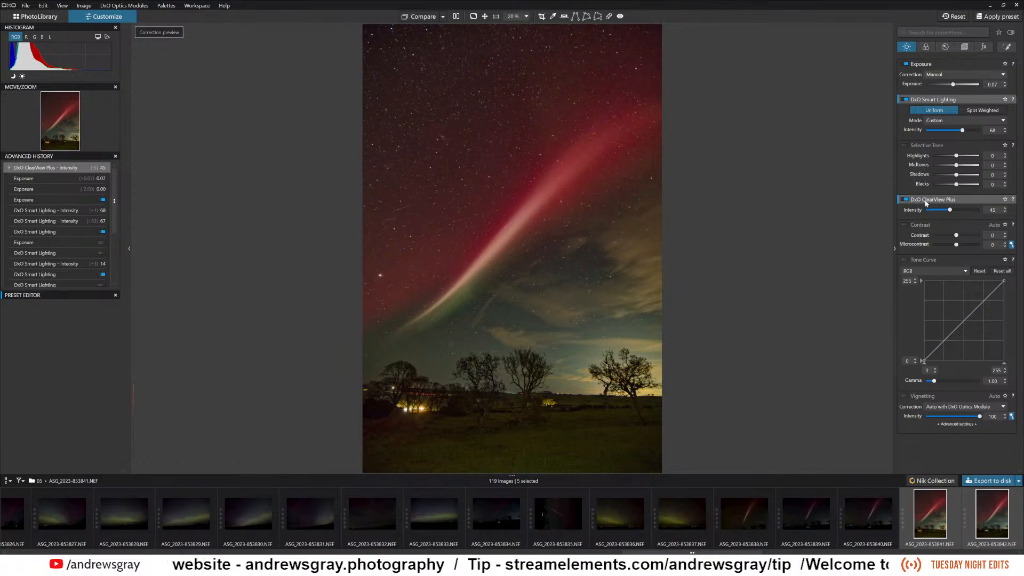
Compare the photo with DxO ClearView Plus switched off and on, leaving the correction enabled.
mouse_move(928, 201)
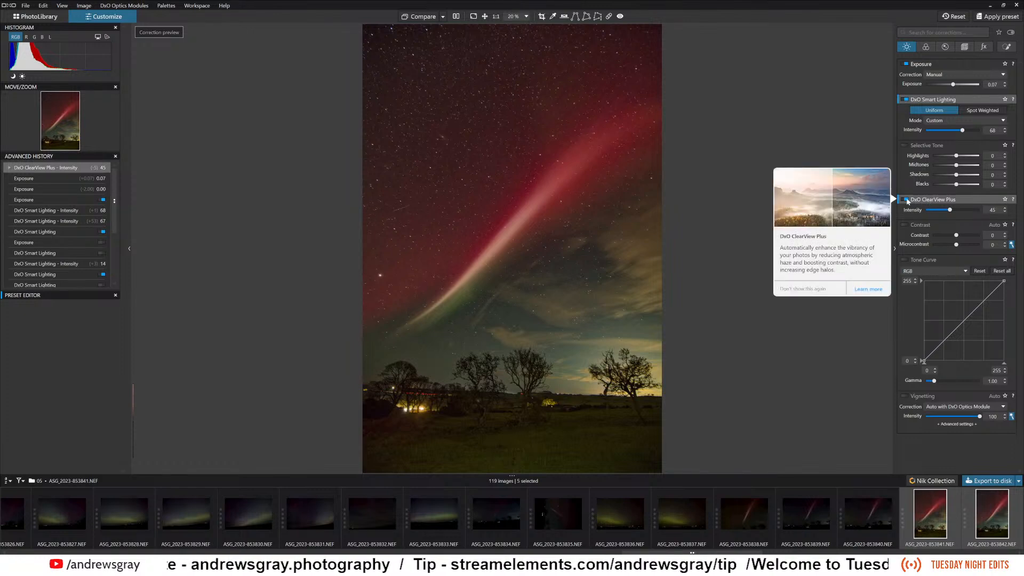
left_click(907, 200)
left_click_drag(930, 201, 898, 199)
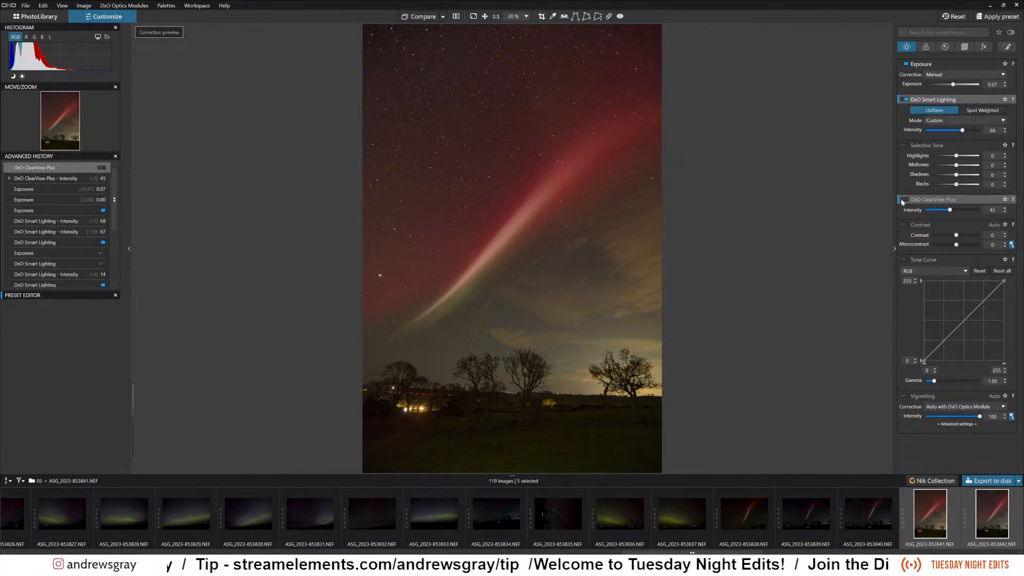
mouse_move(906, 204)
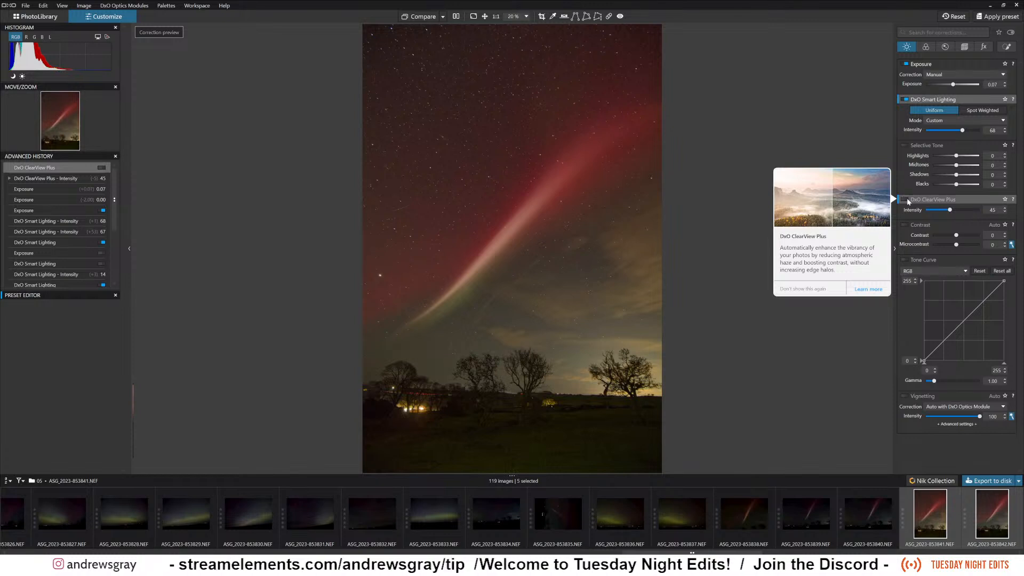
mouse_move(907, 198)
left_mouse_down()
mouse_move(913, 158)
mouse_move(836, 184)
mouse_move(732, 257)
mouse_move(896, 194)
left_mouse_up()
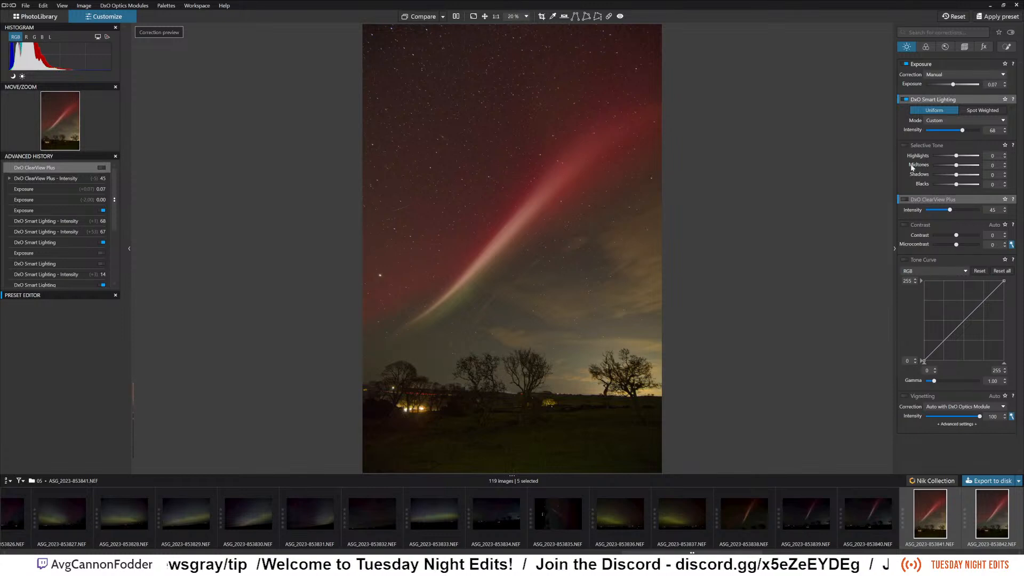
left_click(905, 201)
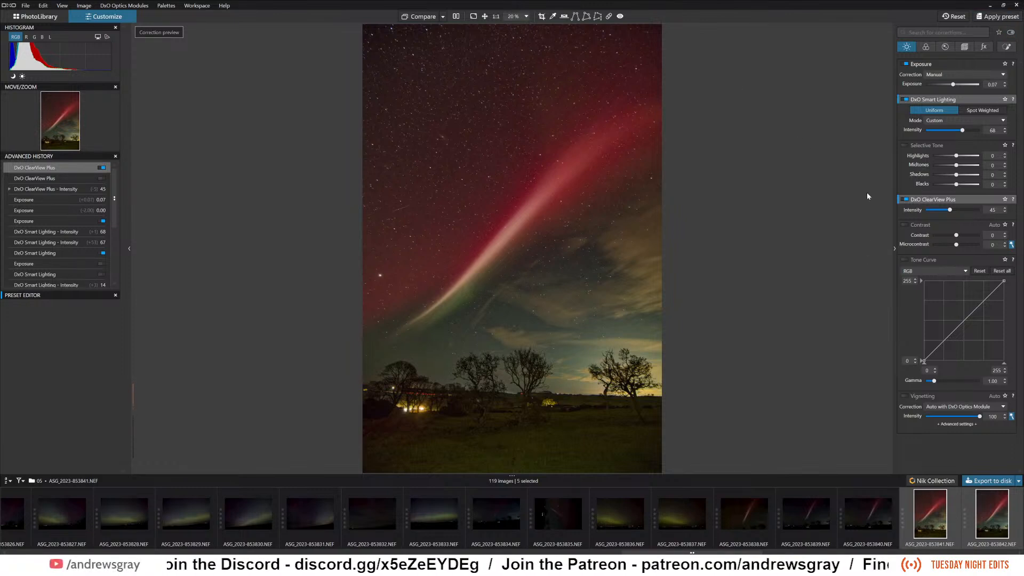
mouse_move(924, 201)
left_click_drag(925, 201, 901, 325)
mouse_move(964, 198)
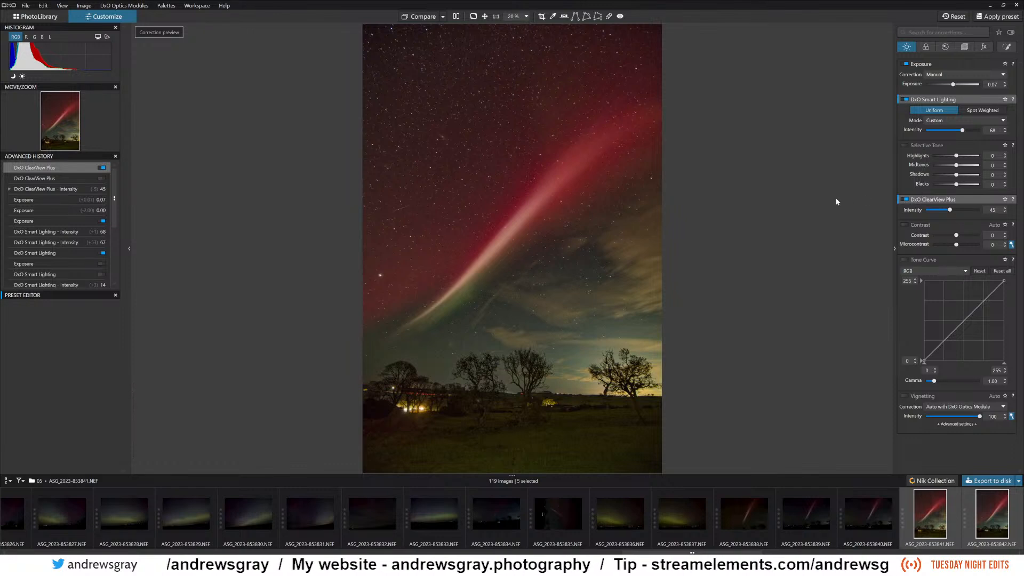
Enable Selective Tone with Highlights 26, Midtones 31, Shadows -2 and Blacks -3, and inspect the aurora beam up close.
left_click(956, 157)
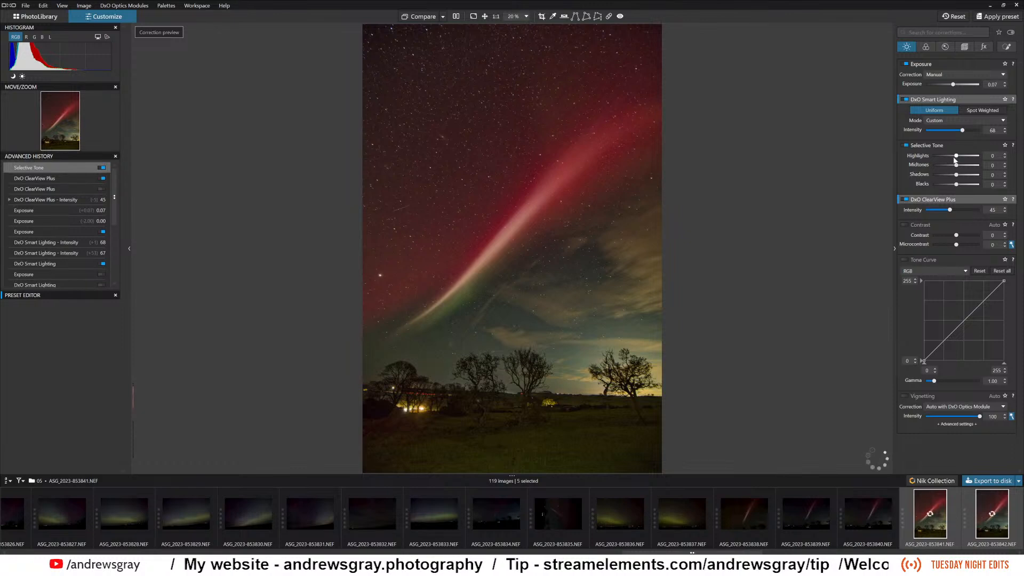
mouse_move(955, 157)
left_mouse_down()
mouse_move(947, 157)
mouse_move(964, 160)
left_mouse_up()
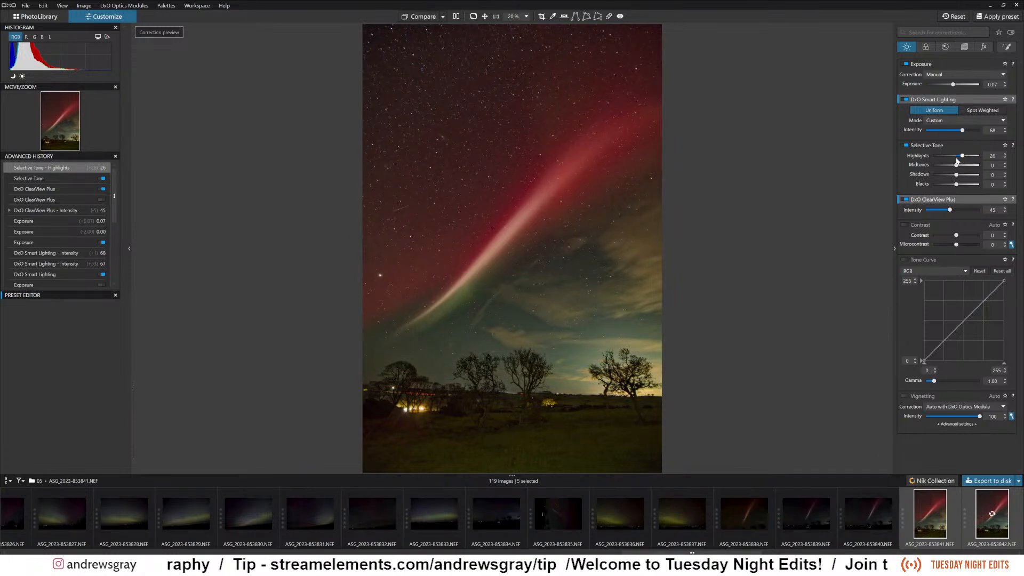
left_click_drag(965, 167, 957, 187)
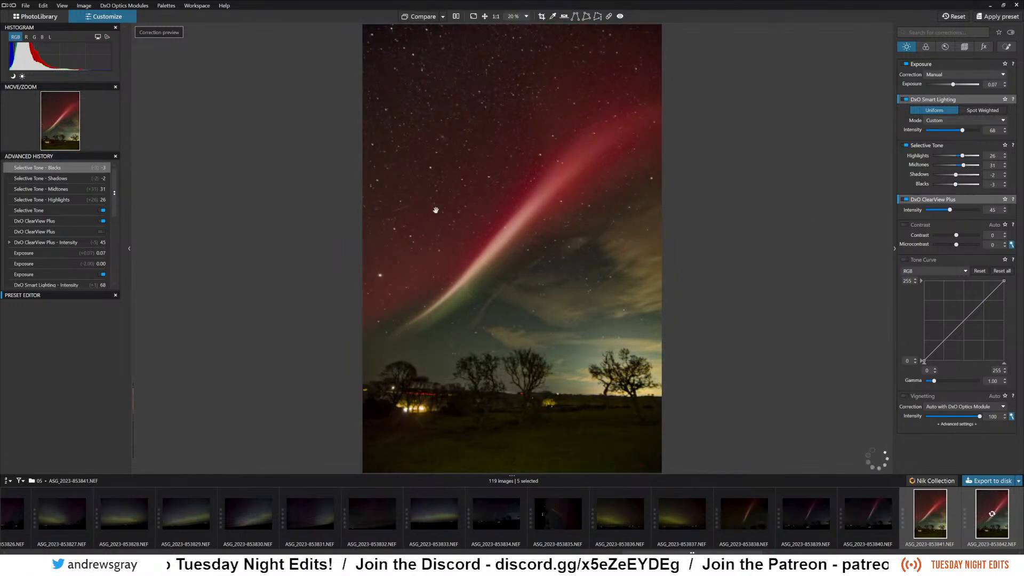
scroll(438, 212, "up", 5)
left_click_drag(499, 231, 548, 151)
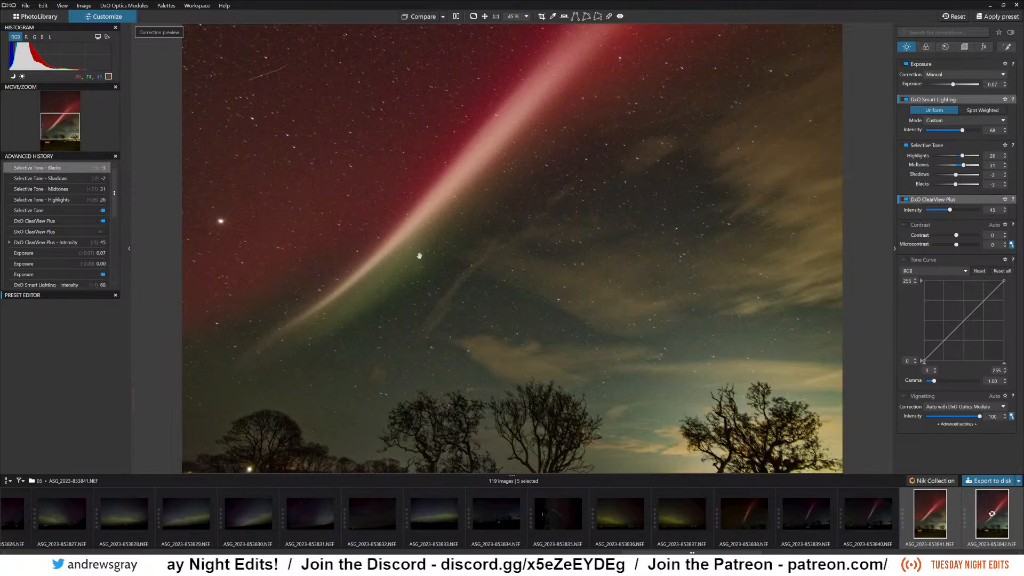
scroll(459, 144, "down", 5)
left_click_drag(491, 133, 533, 252)
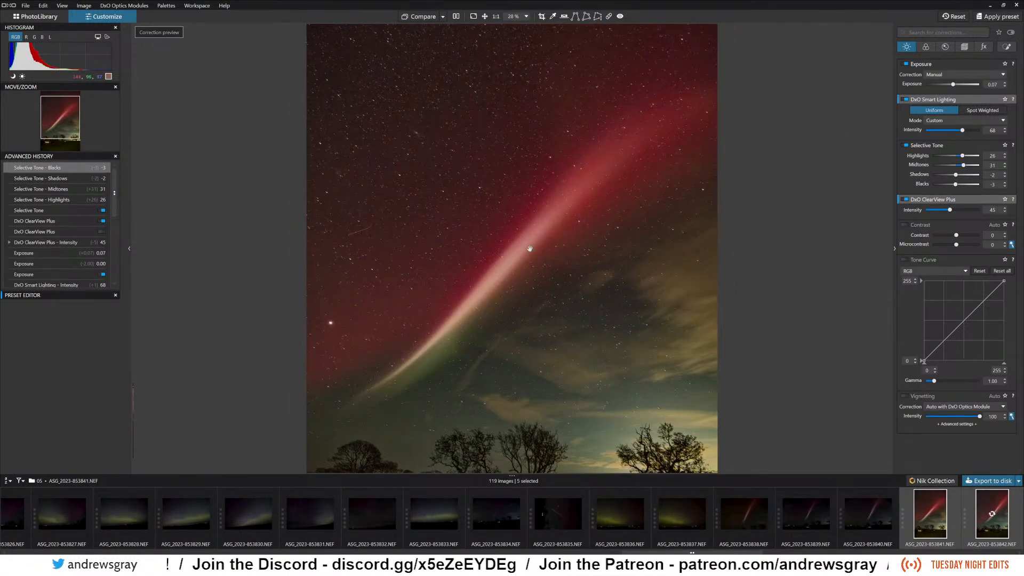
scroll(530, 249, "down", 3)
scroll(512, 217, "up", 1)
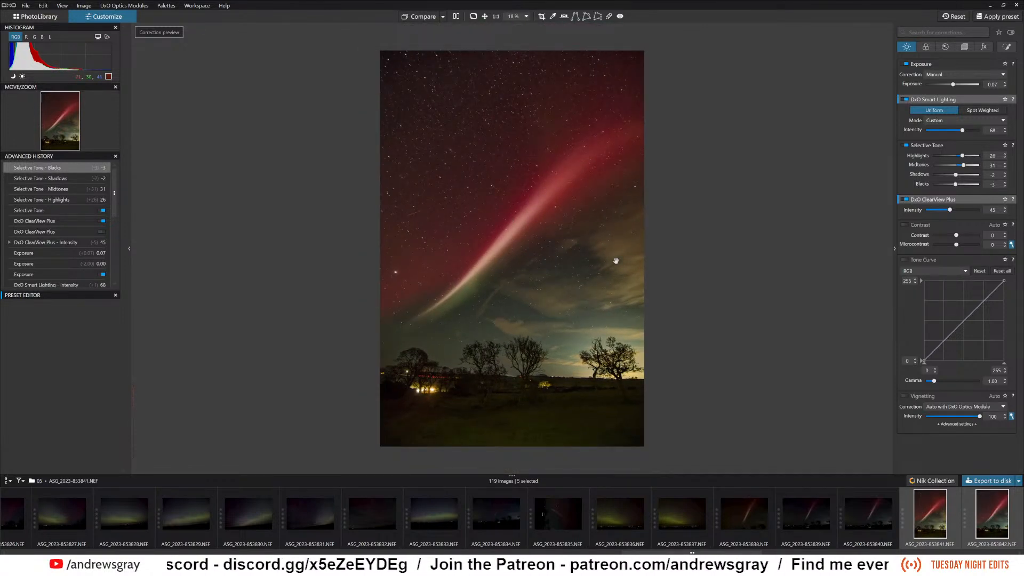
Enable the Contrast correction and set Contrast to -28 and Microcontrast to -2.
left_click(925, 226)
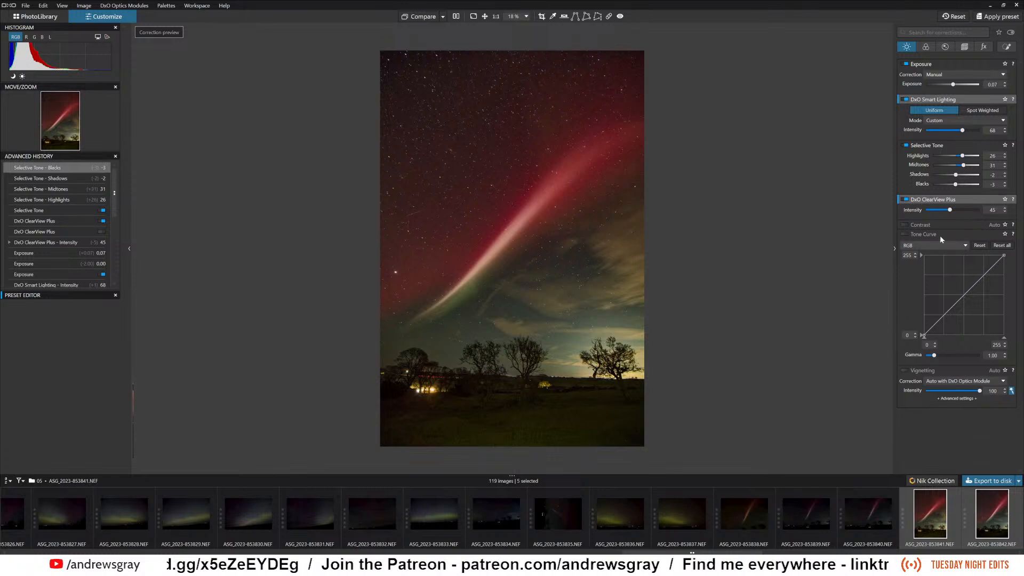
left_click(952, 224)
mouse_move(957, 235)
left_mouse_down()
mouse_move(951, 244)
mouse_move(971, 245)
left_mouse_up()
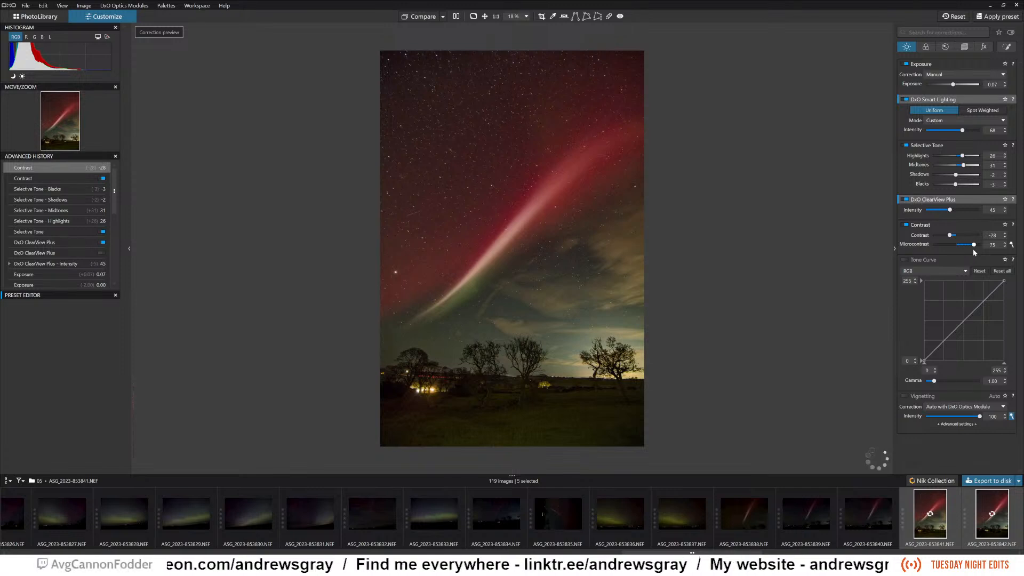
left_click(955, 249)
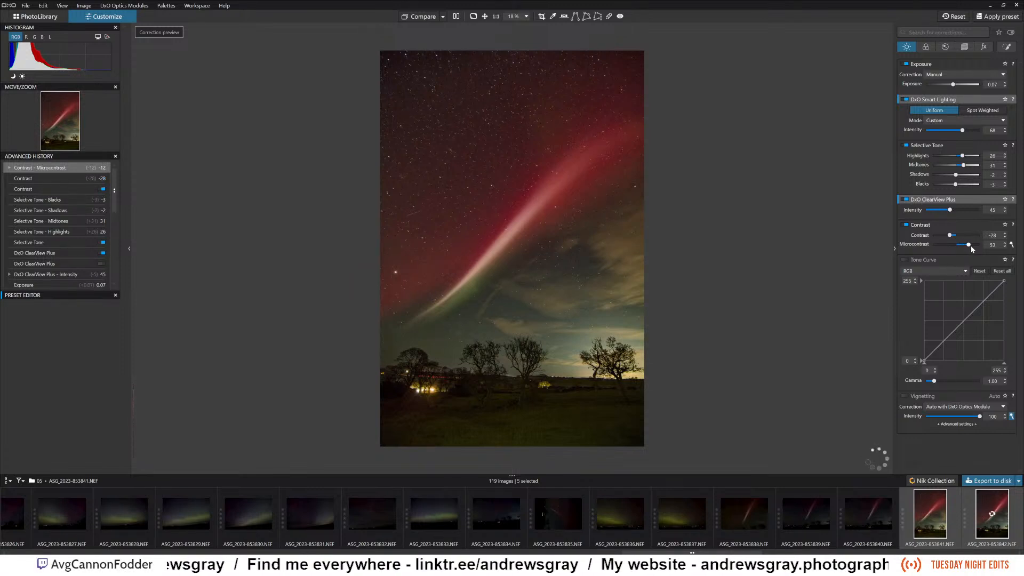
left_click_drag(974, 248, 957, 248)
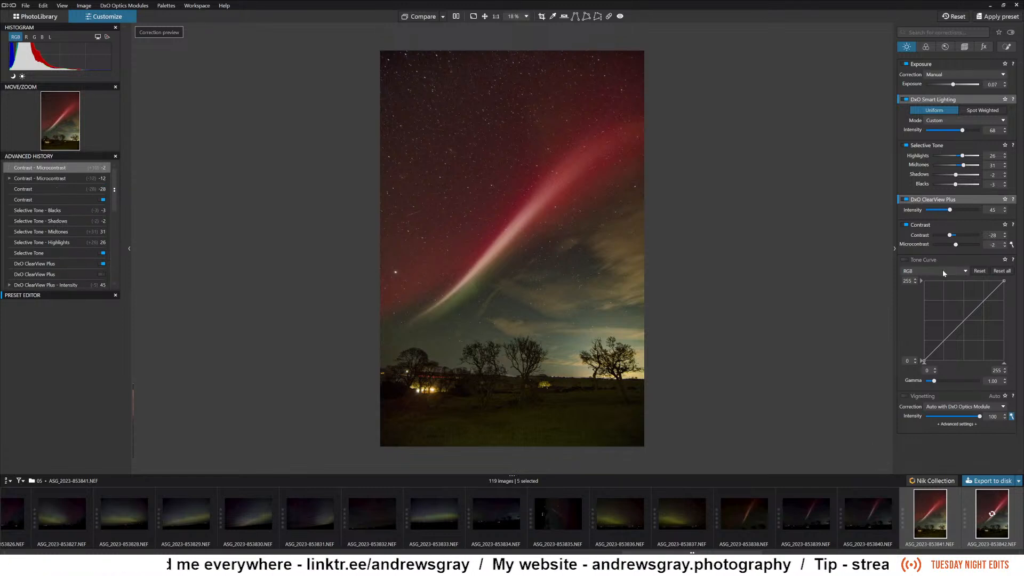
Enable the Tone Curve, try reshaping the RGB curve's highlights and shadows, and reset it to a straight line.
left_click(905, 260)
mouse_move(981, 304)
left_mouse_down()
mouse_move(975, 296)
mouse_move(984, 316)
mouse_move(977, 324)
mouse_move(988, 287)
mouse_move(970, 296)
mouse_move(983, 295)
left_mouse_up()
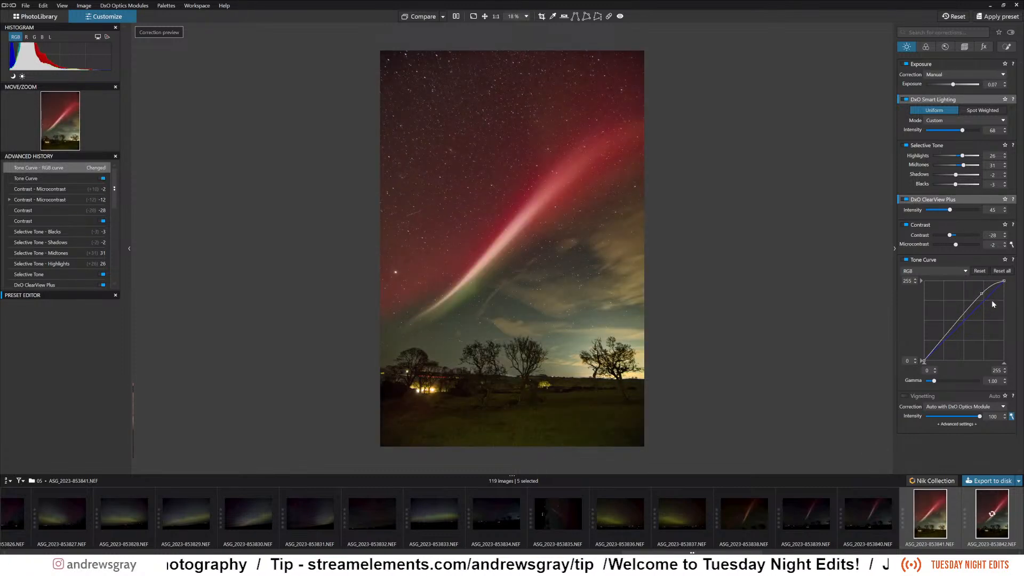
left_click_drag(983, 295, 953, 318)
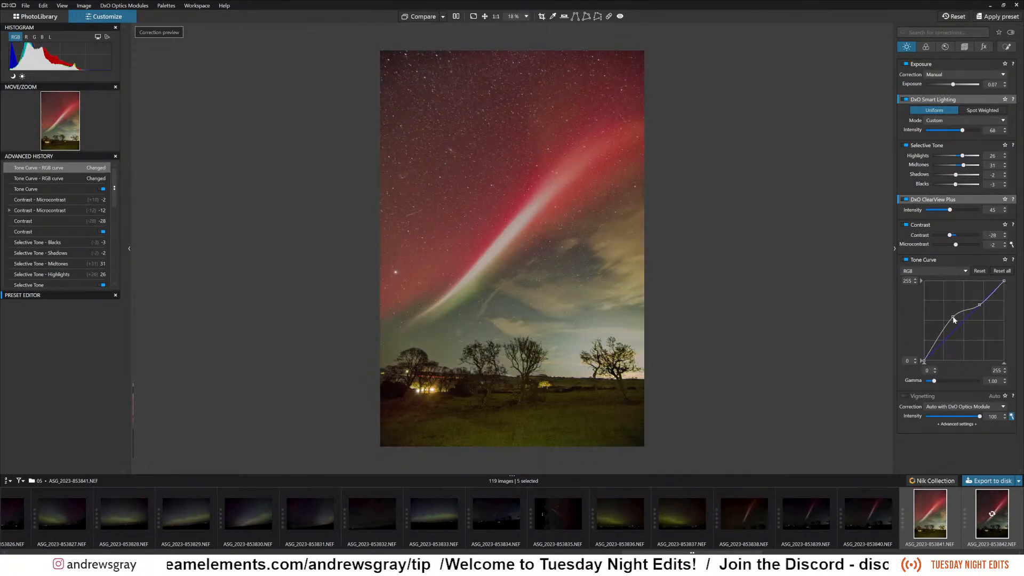
left_click_drag(954, 318, 940, 347)
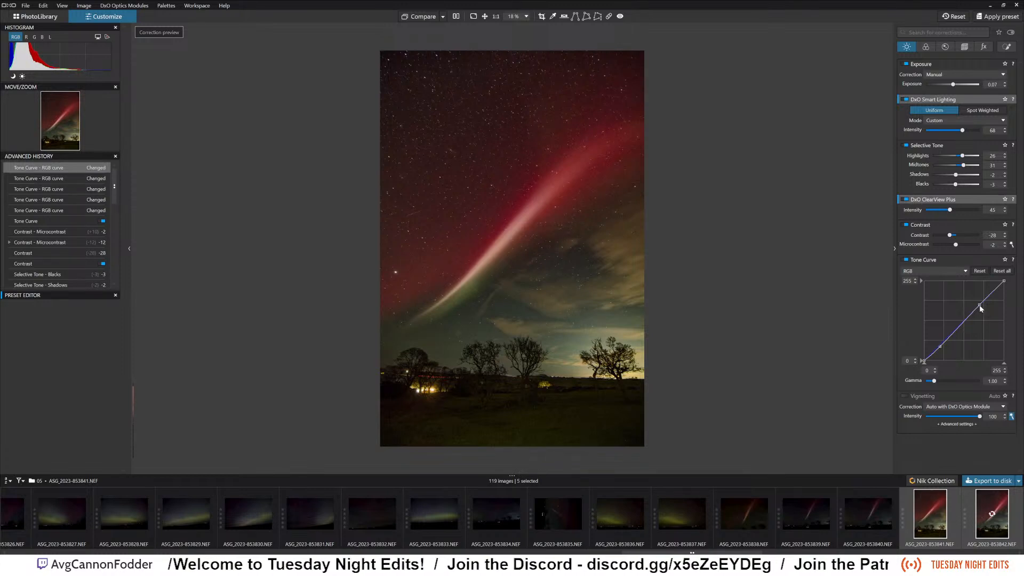
left_click_drag(981, 308, 1000, 284)
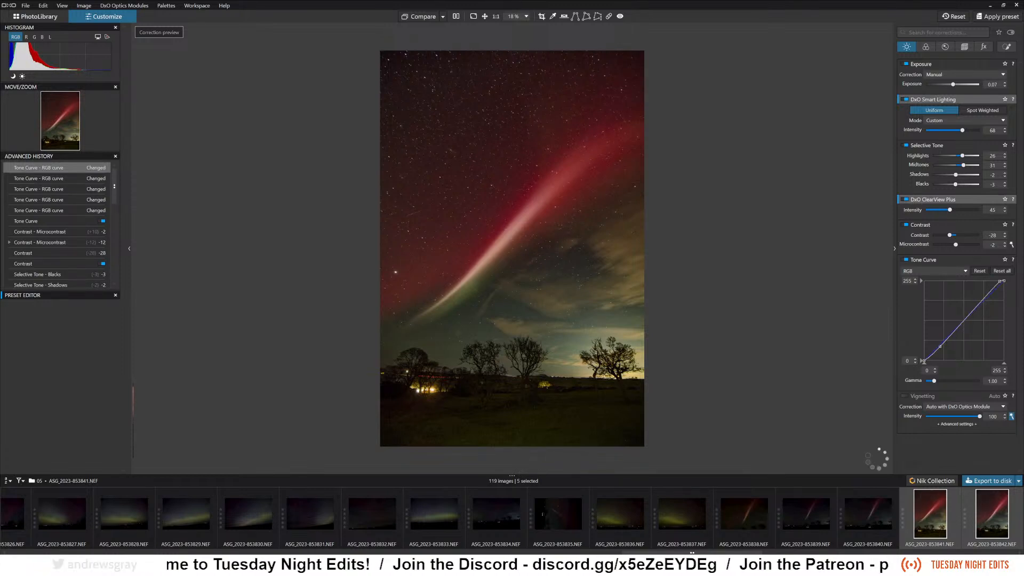
left_click_drag(990, 298, 995, 302)
left_click(980, 271)
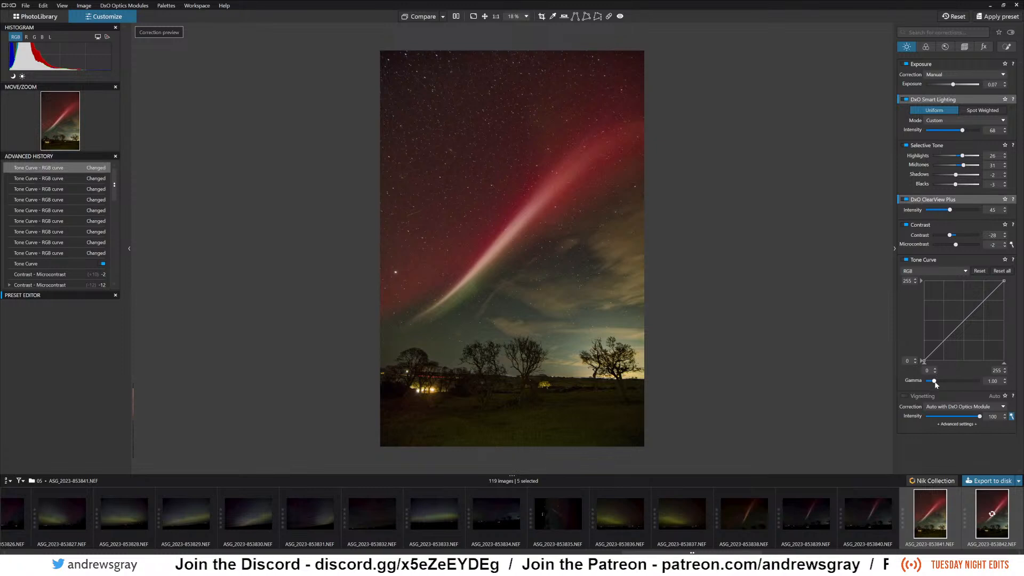
Try a darker Tone Curve gamma of 0.81, and set the gamma to 1.08.
mouse_move(934, 381)
left_mouse_down()
mouse_move(953, 382)
mouse_move(933, 381)
left_mouse_up()
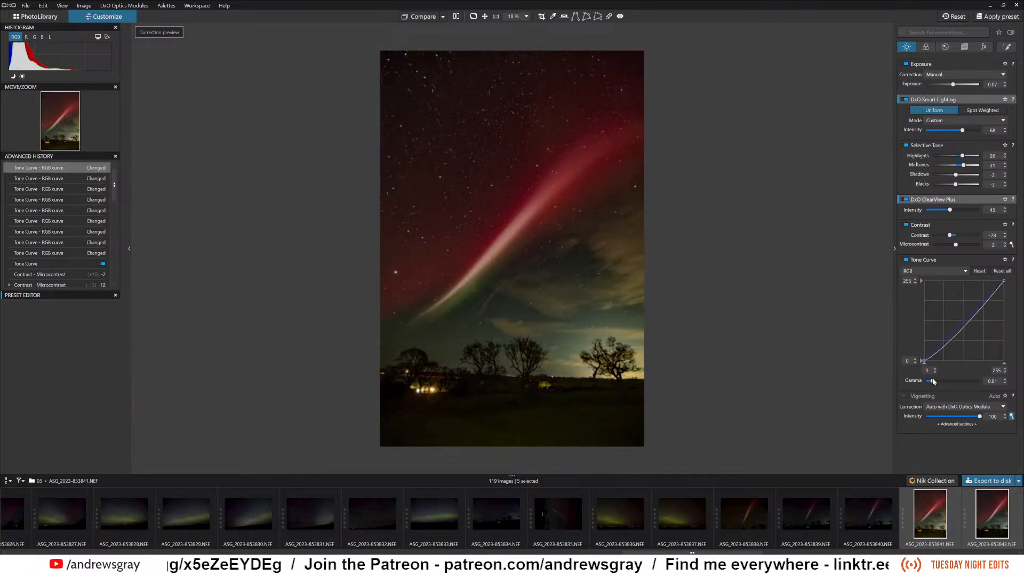
left_click_drag(934, 381, 935, 381)
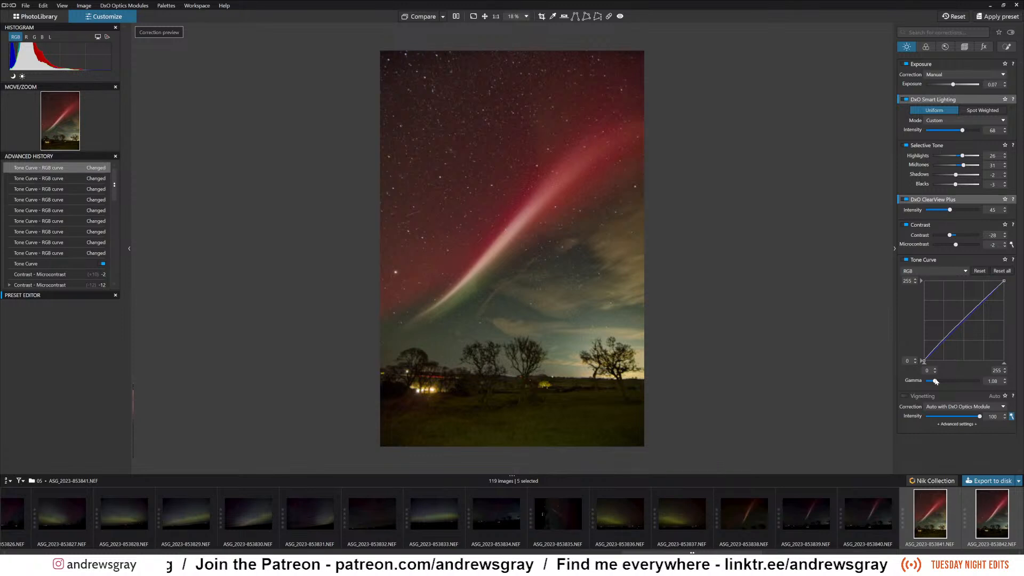
left_click_drag(936, 381, 936, 381)
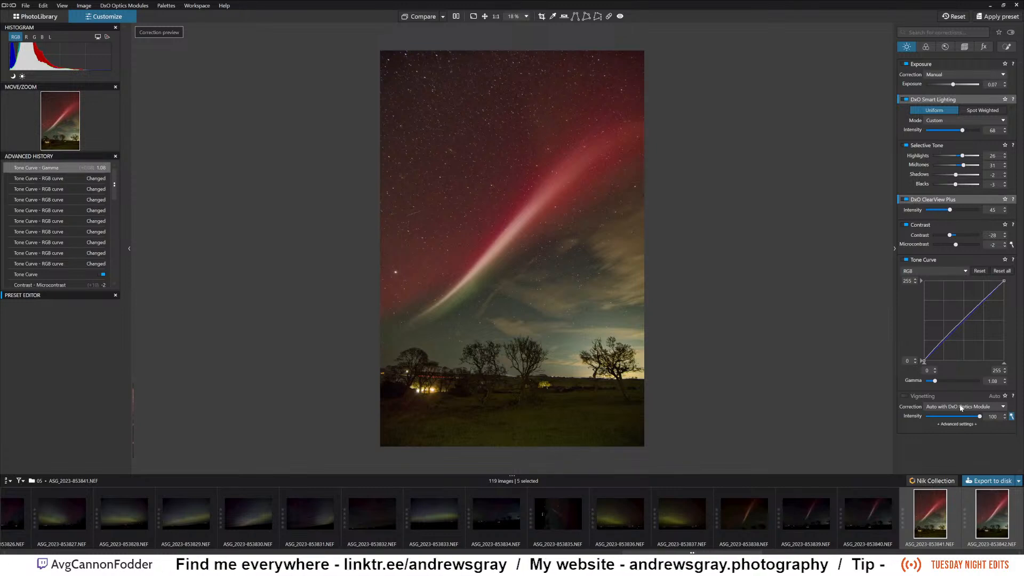
Enable the Vignetting correction, compare the photo with and without it, and set its intensity to 73.
left_click(905, 397)
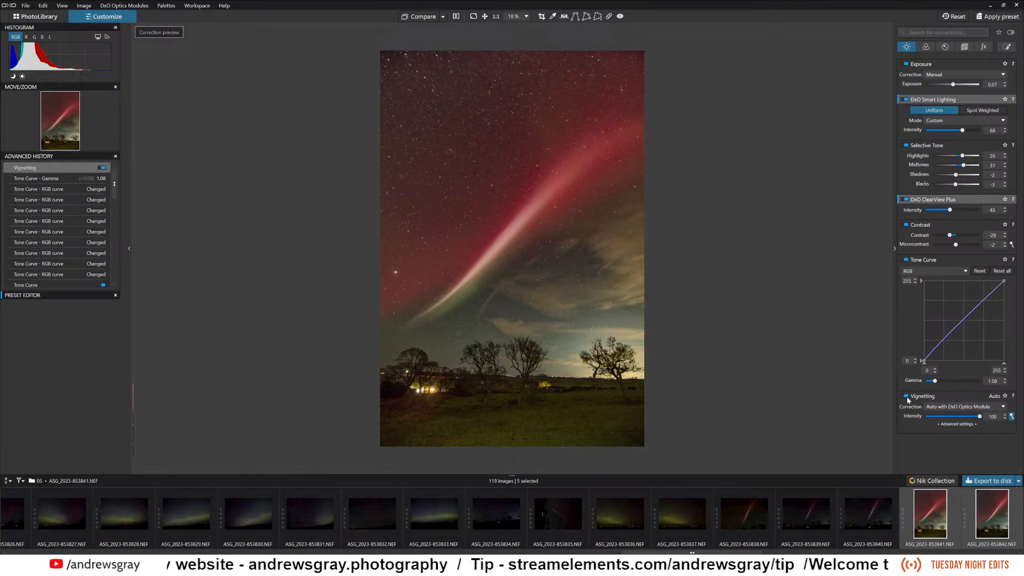
left_click(906, 397)
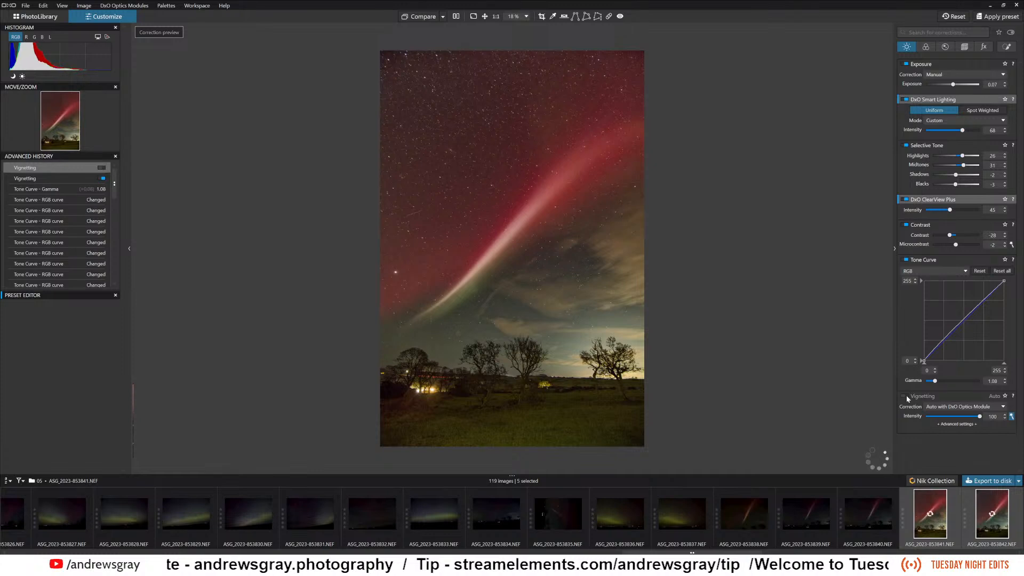
left_click(907, 397)
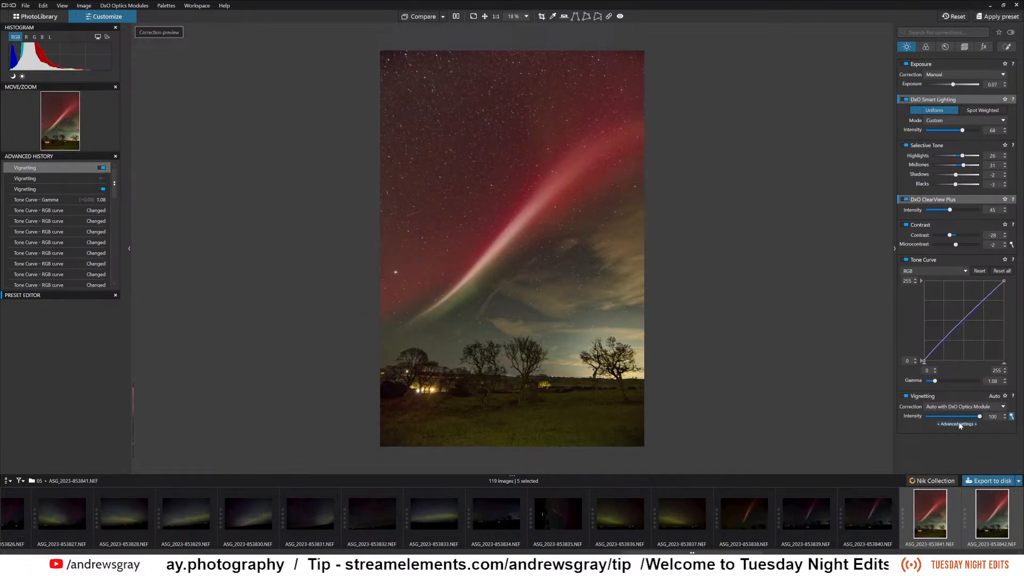
left_click_drag(980, 417, 965, 417)
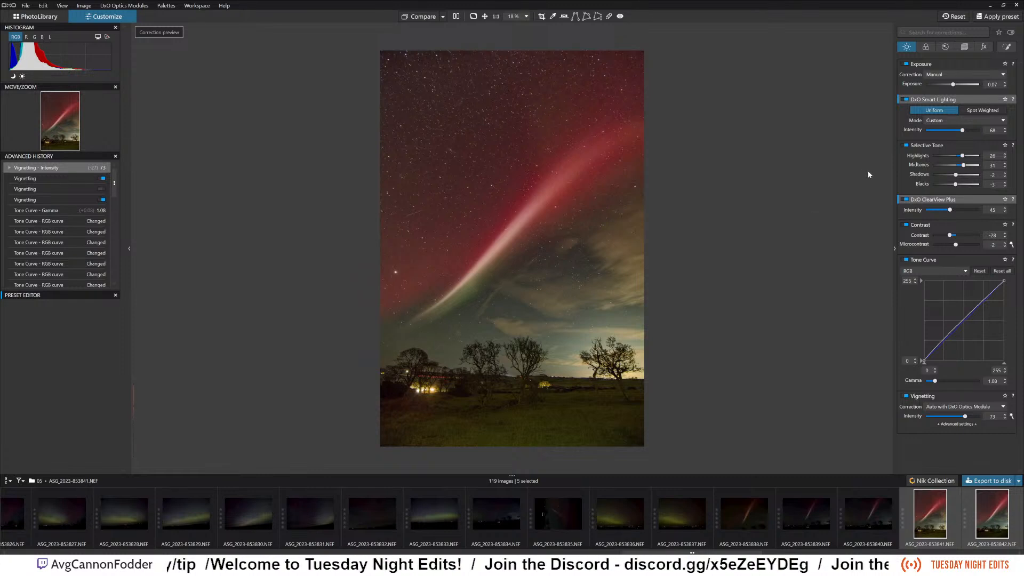
Try the Daylight preset for RAW White Balance, and change the setting to Cloudy.
left_click(925, 48)
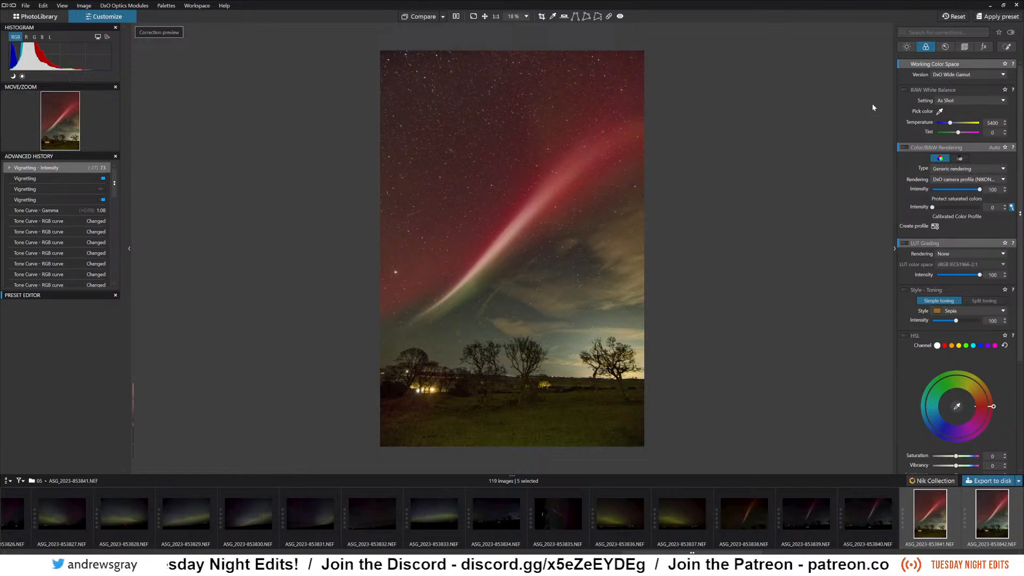
left_click(959, 101)
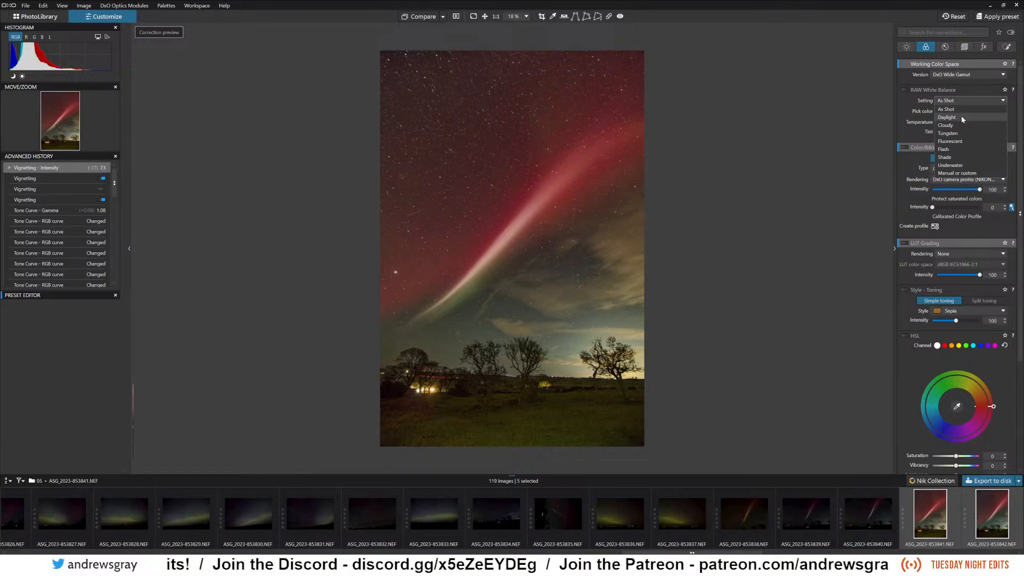
left_click(961, 116)
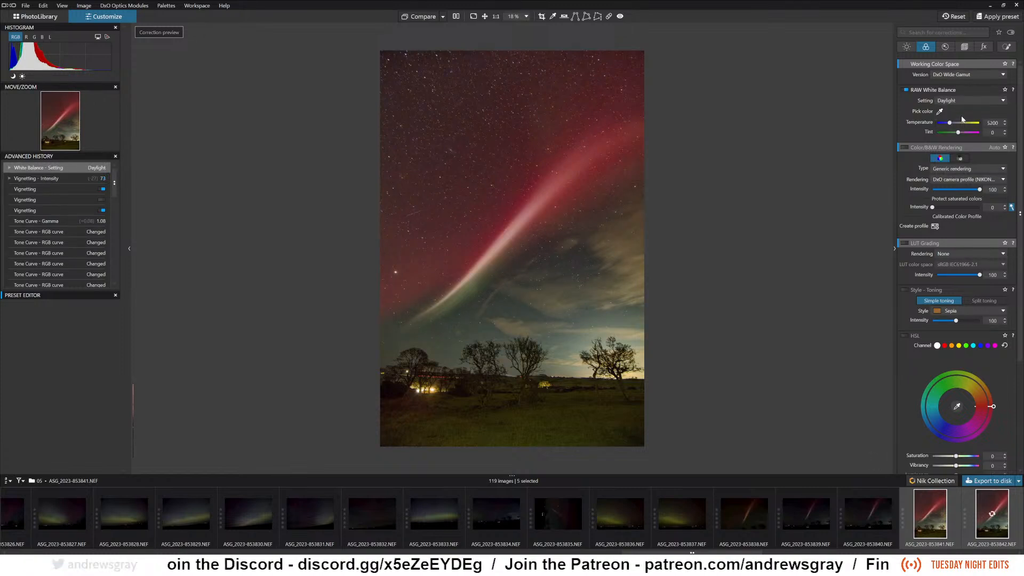
left_click(963, 100)
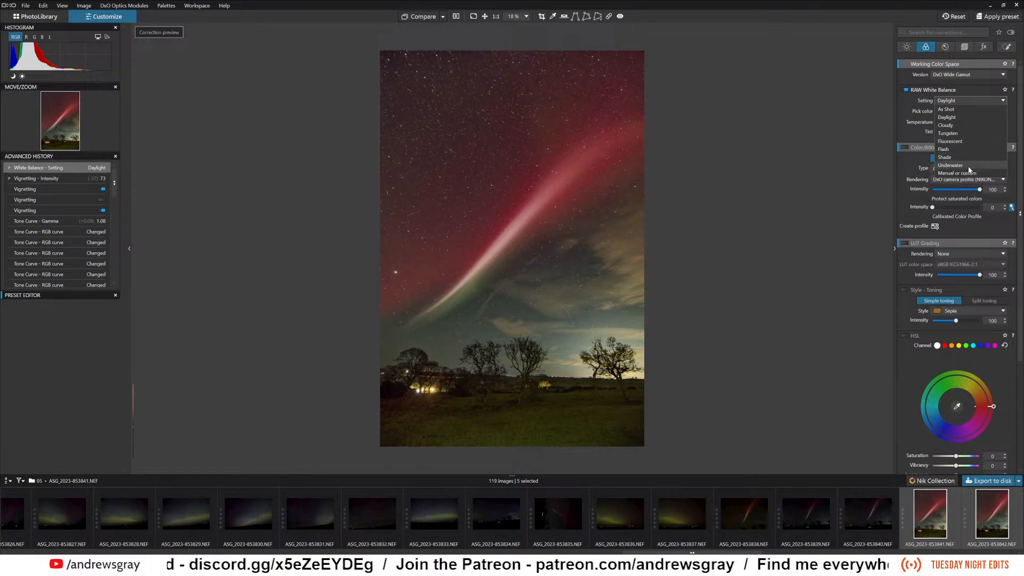
left_click(962, 124)
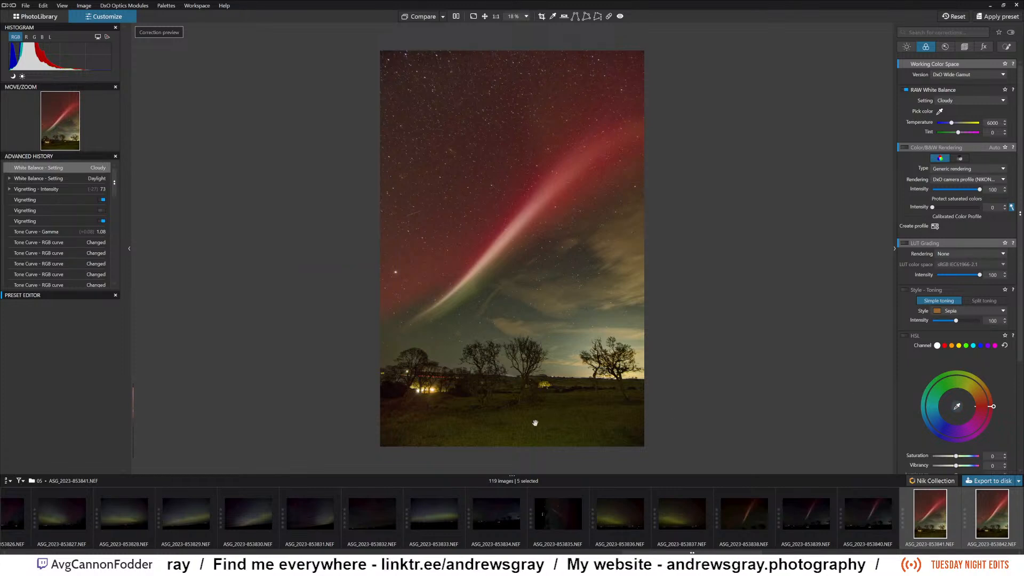
Sample the grass with the HSL color picker and shift the selected yellow-green channel's hue slightly toward green.
left_click(958, 407)
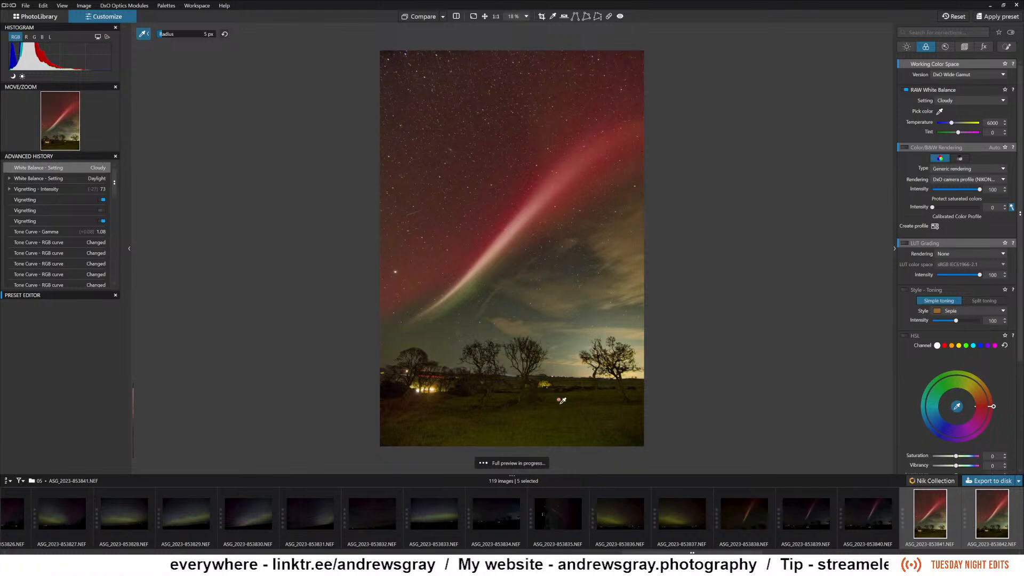
left_click(550, 420)
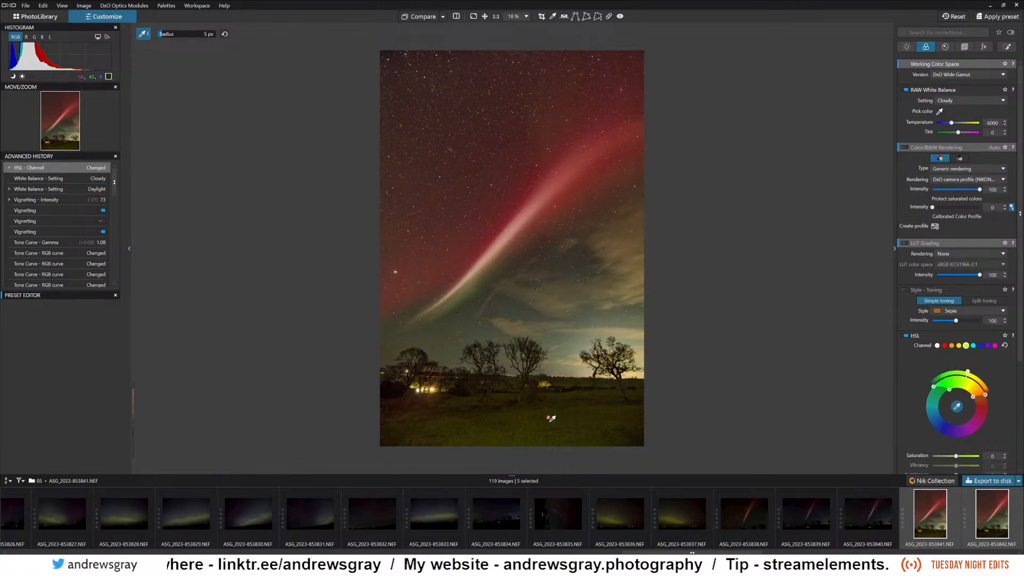
left_click_drag(967, 375, 962, 375)
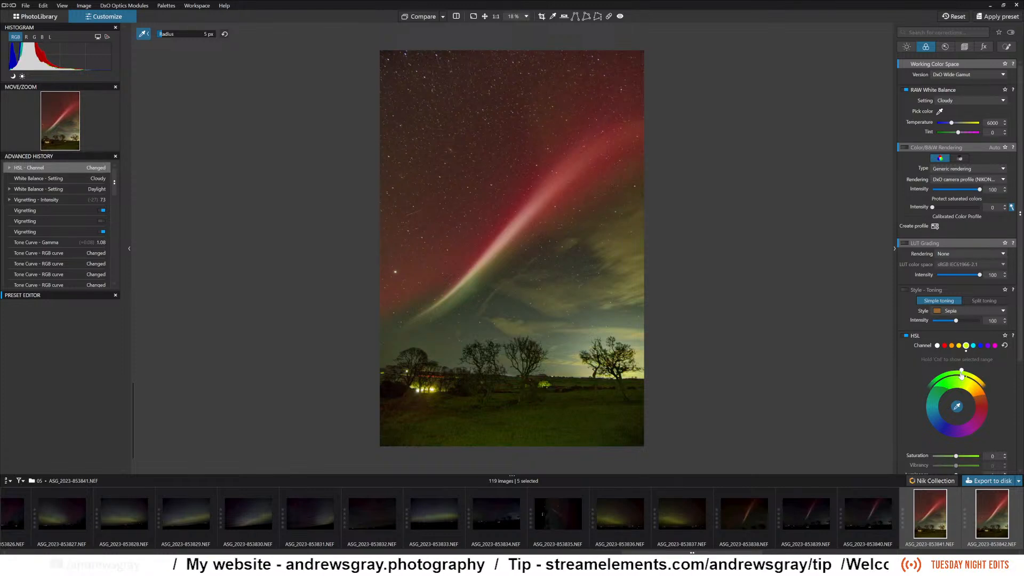
left_click_drag(963, 375, 963, 375)
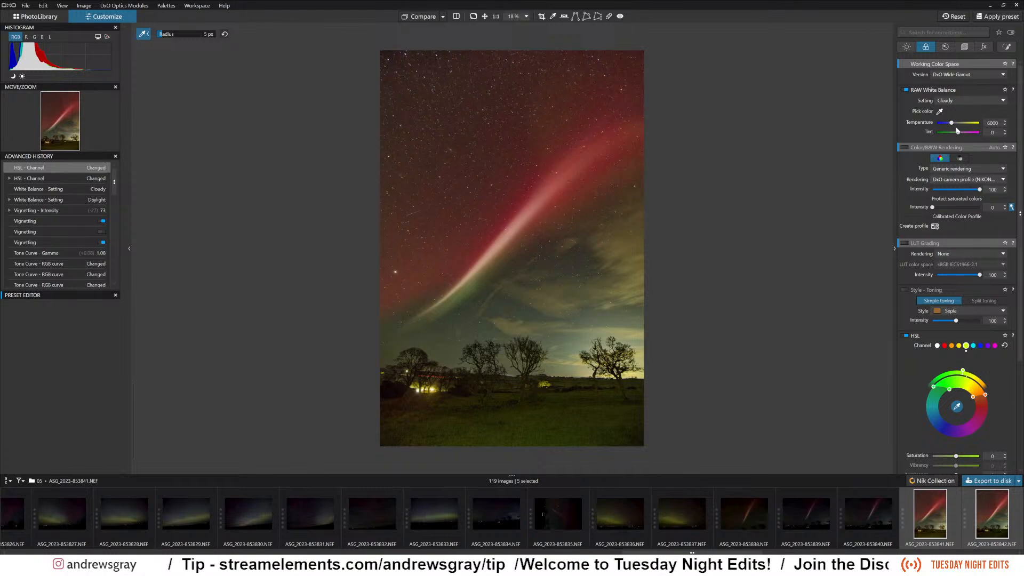
Set the RAW White Balance manually to a temperature of 5000 and a tint of 12.
left_click_drag(954, 124, 950, 124)
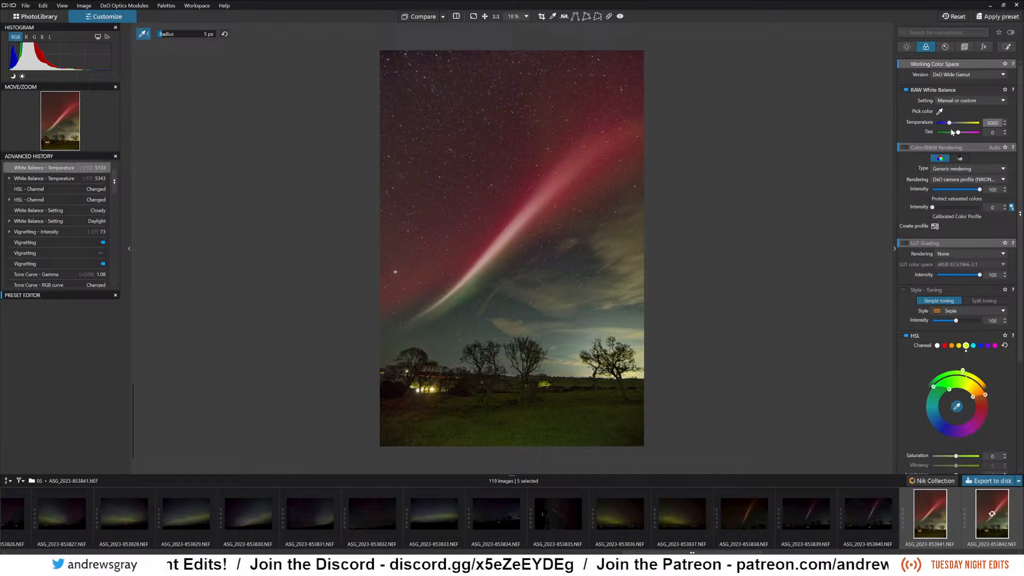
left_click_drag(959, 132, 960, 134)
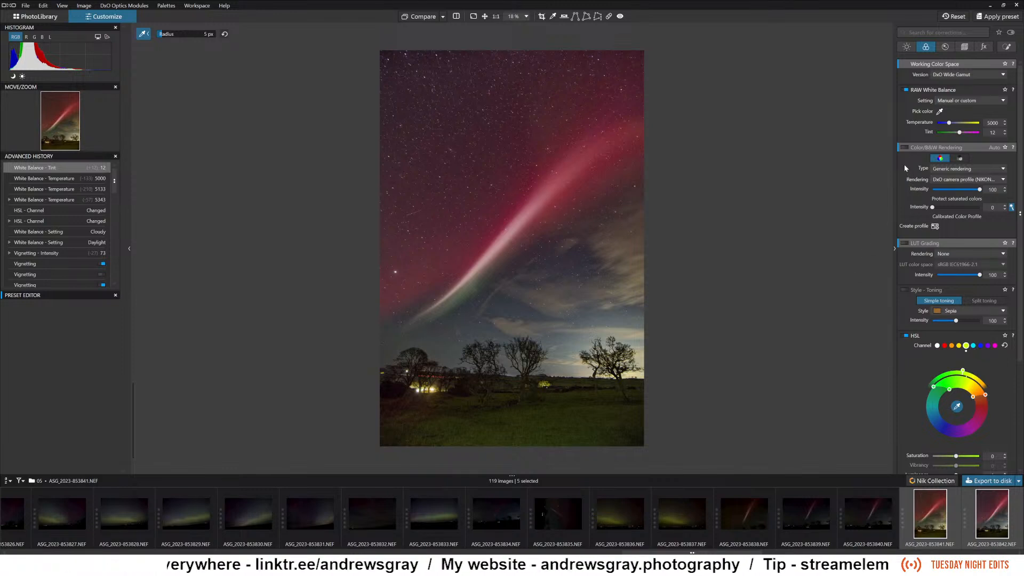
left_click(960, 169)
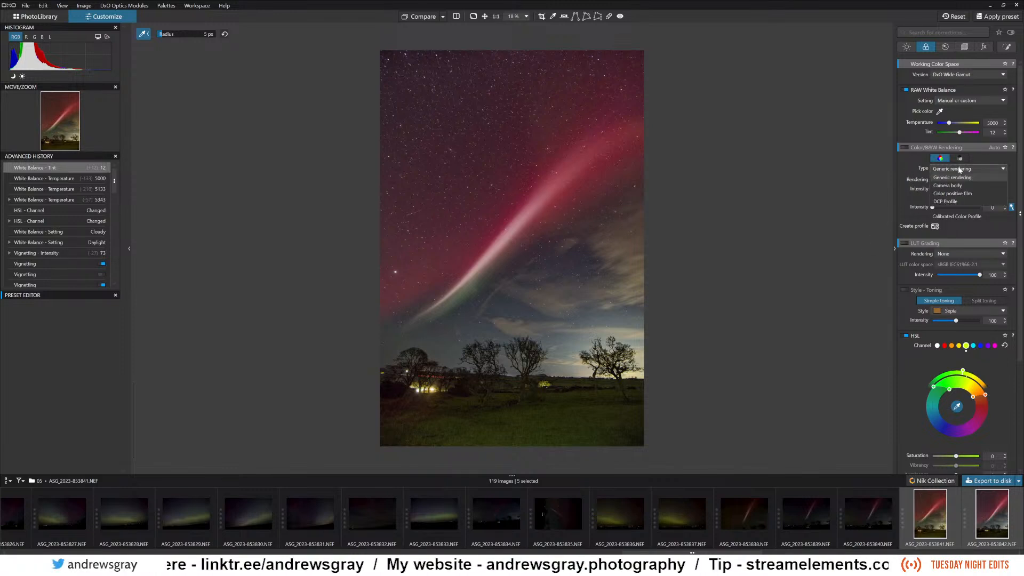
left_click(961, 170)
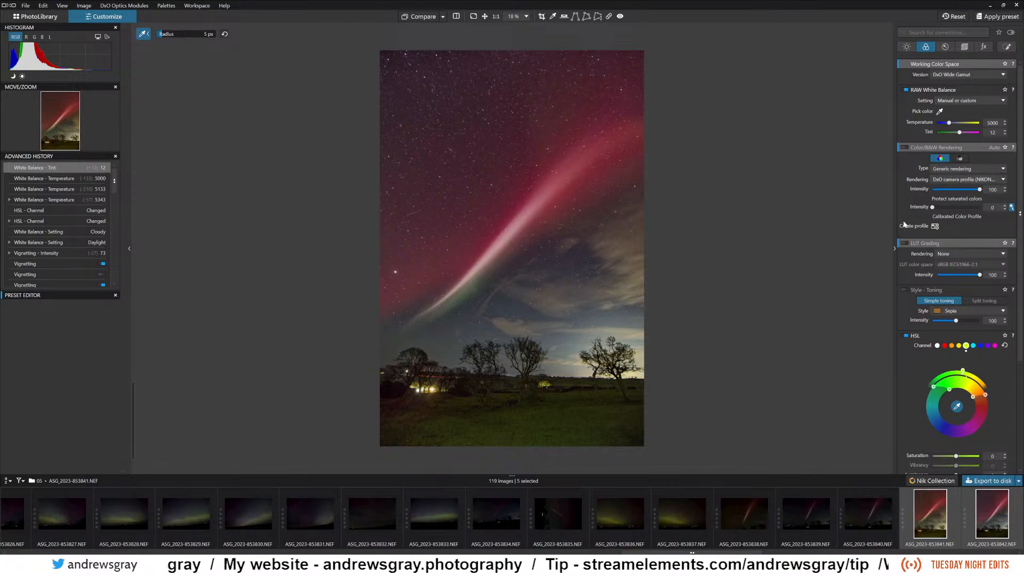
Set the yellow-green HSL channel's Saturation to 16, Uniformity to 27 and Luminance to -50.
scroll(932, 232, "down", 2)
scroll(933, 235, "down", 1)
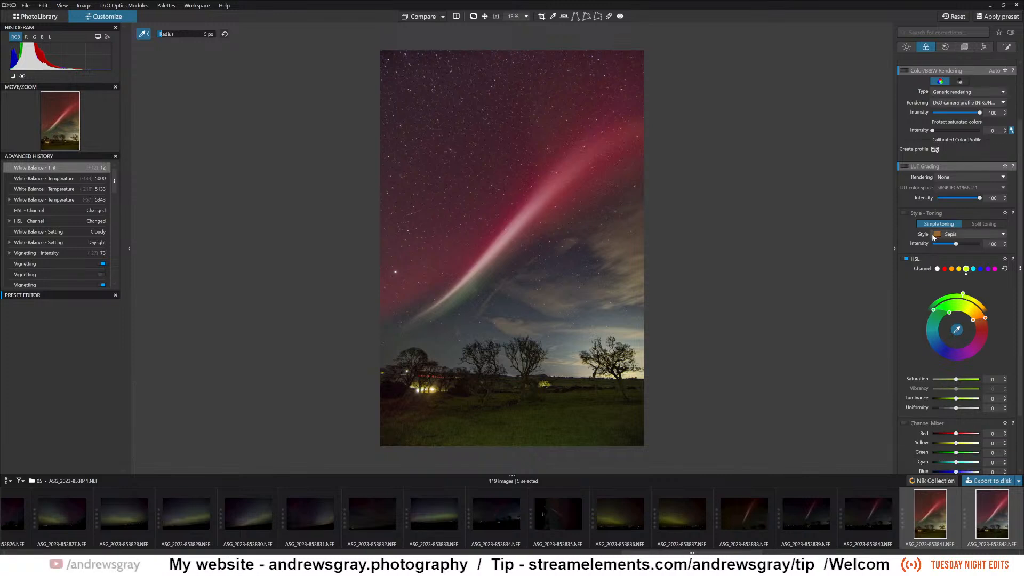
scroll(886, 235, "down", 1)
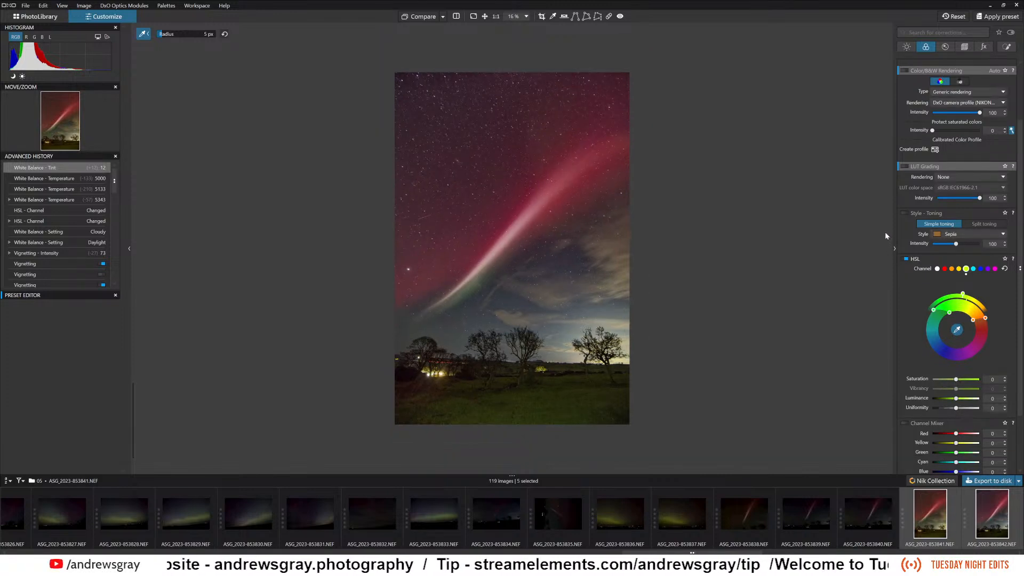
scroll(969, 365, "down", 4)
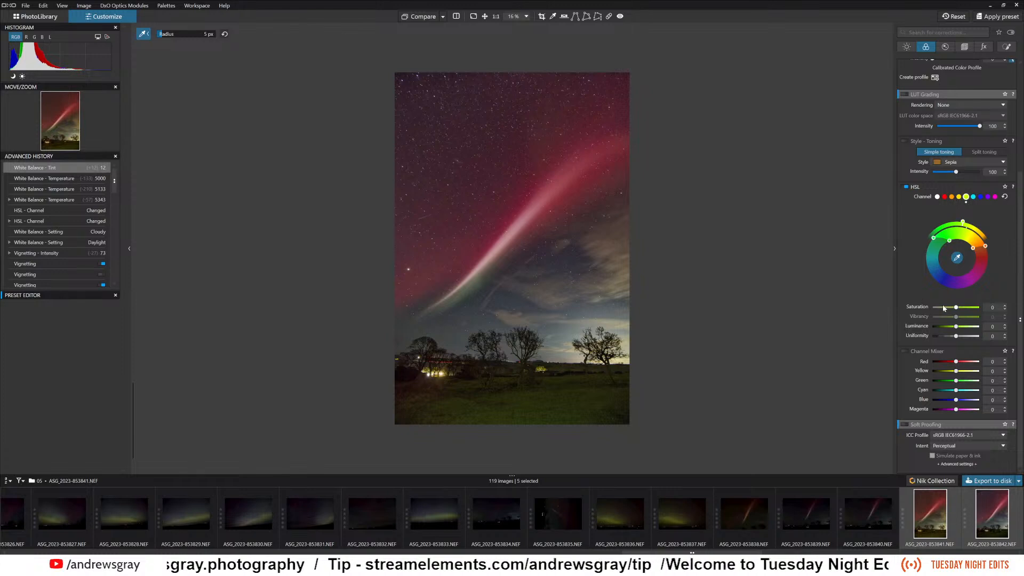
mouse_move(956, 308)
left_mouse_down()
mouse_move(971, 310)
mouse_move(960, 310)
left_mouse_up()
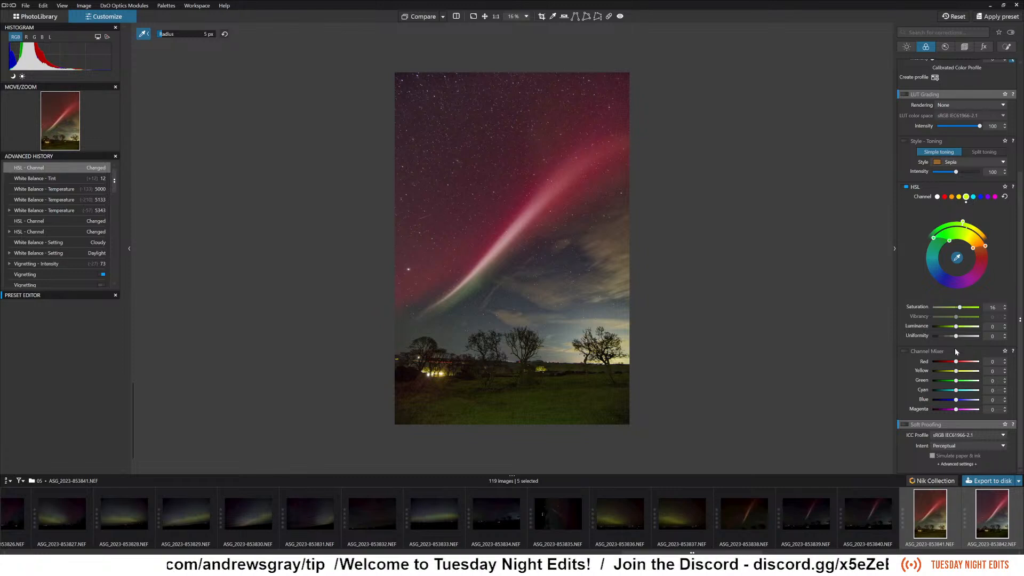
left_click_drag(956, 336, 947, 340)
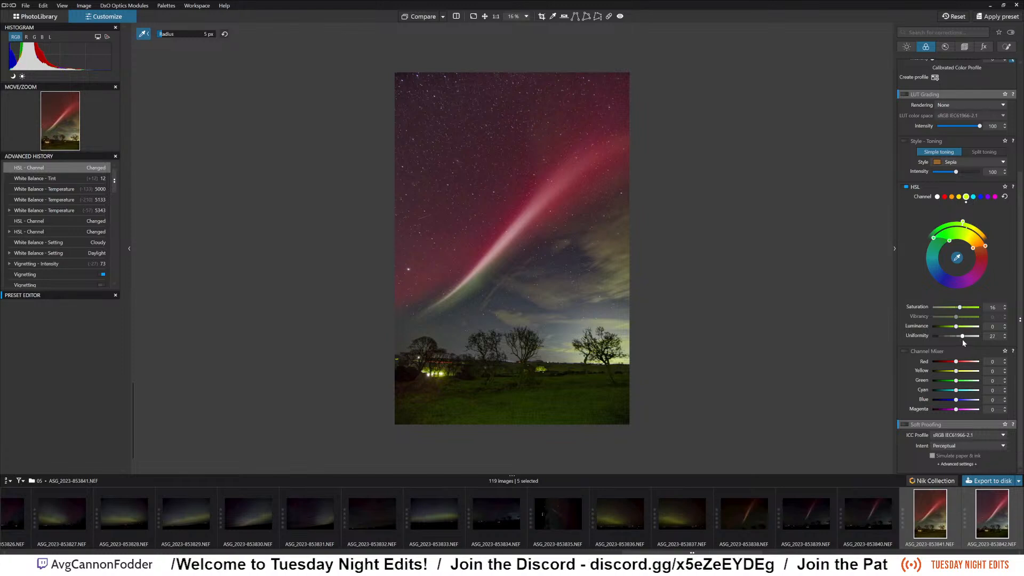
mouse_move(956, 326)
left_mouse_down()
mouse_move(932, 329)
mouse_move(965, 327)
mouse_move(942, 338)
left_mouse_up()
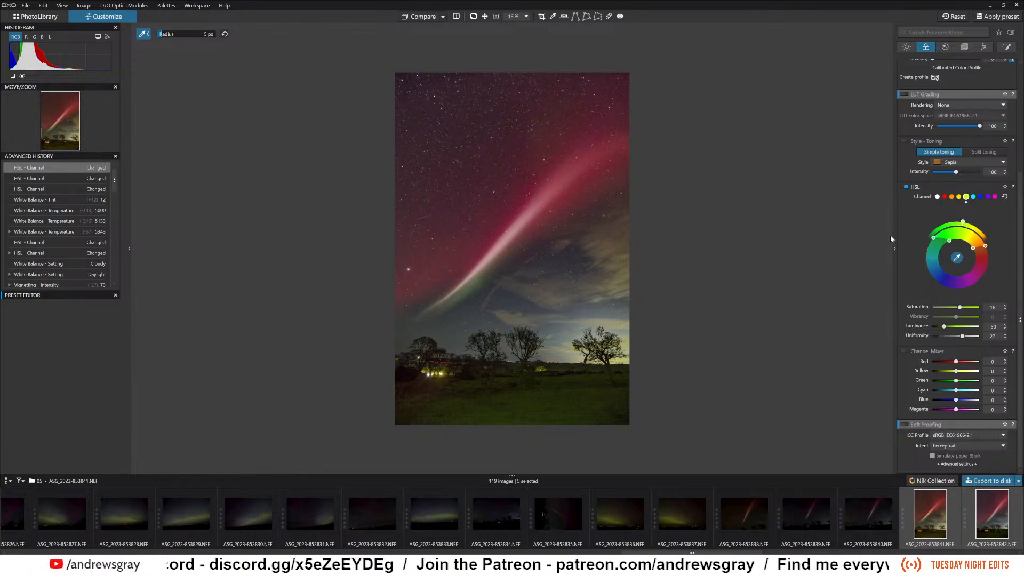
Lower the overall exposure correction to -0.01.
scroll(938, 302, "up", 5)
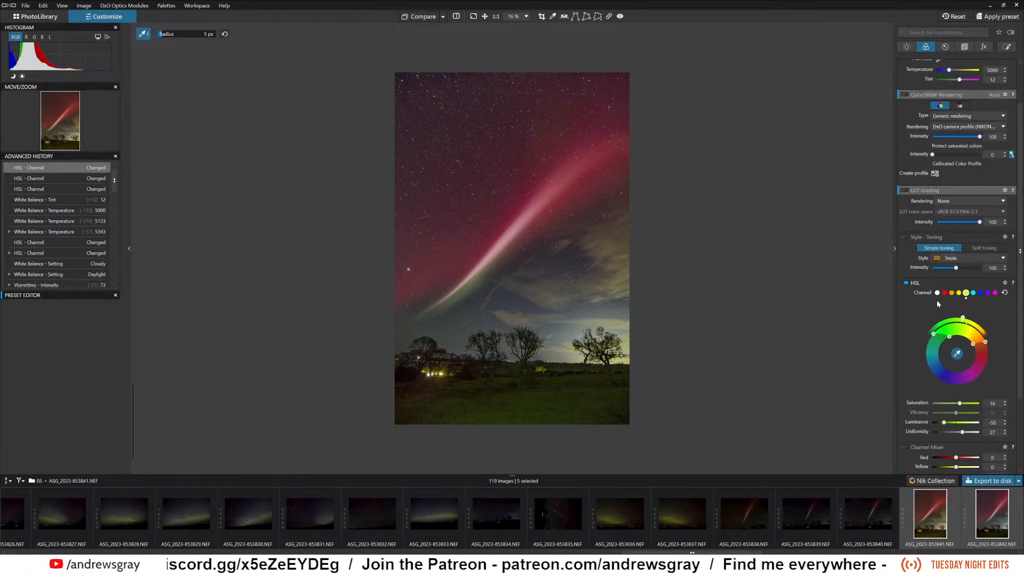
left_click(908, 47)
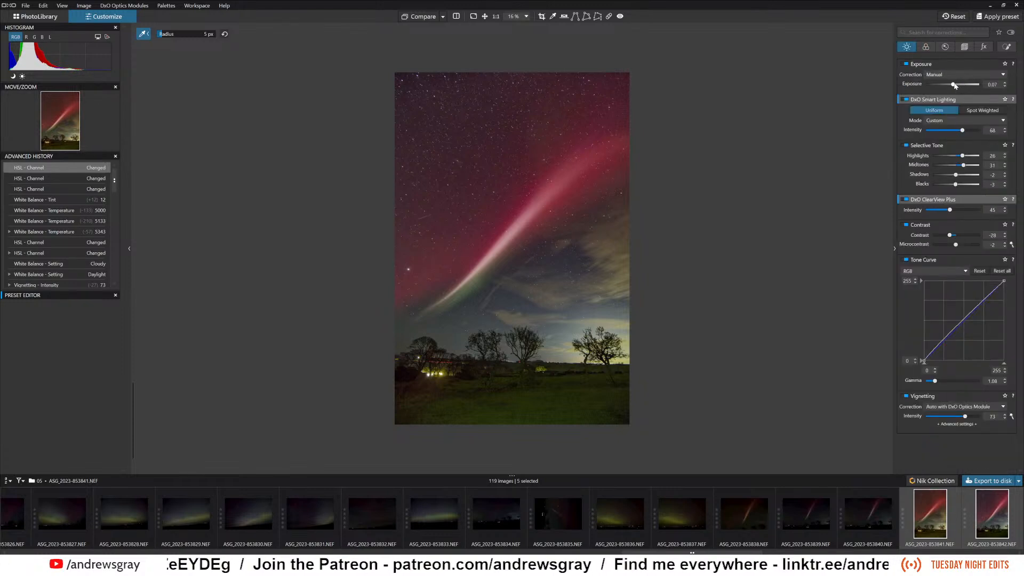
left_click_drag(954, 84, 953, 85)
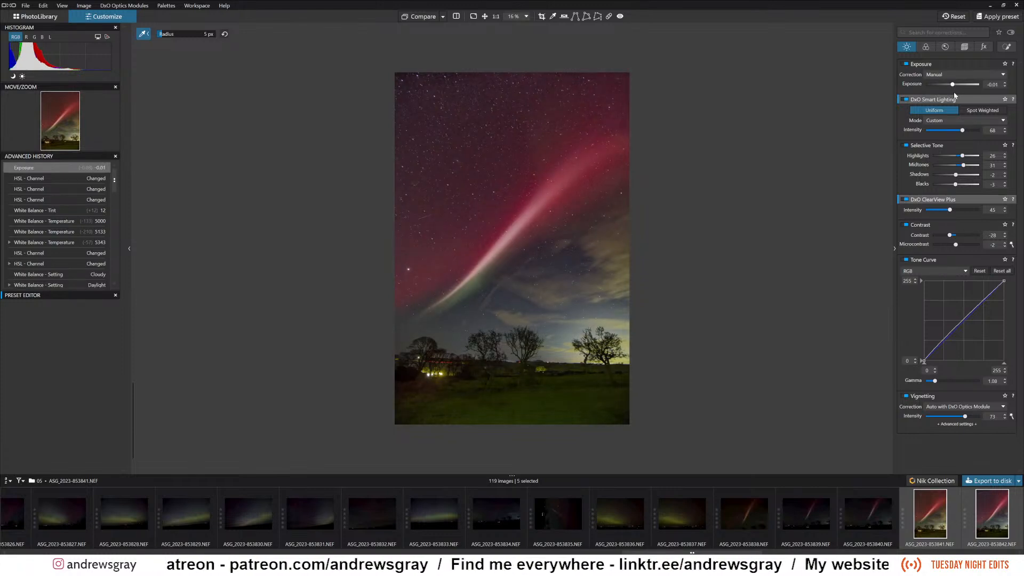
Add a graduated filter local adjustment over the foreground, fading upward from the grass to the sky above the trees.
left_click(945, 46)
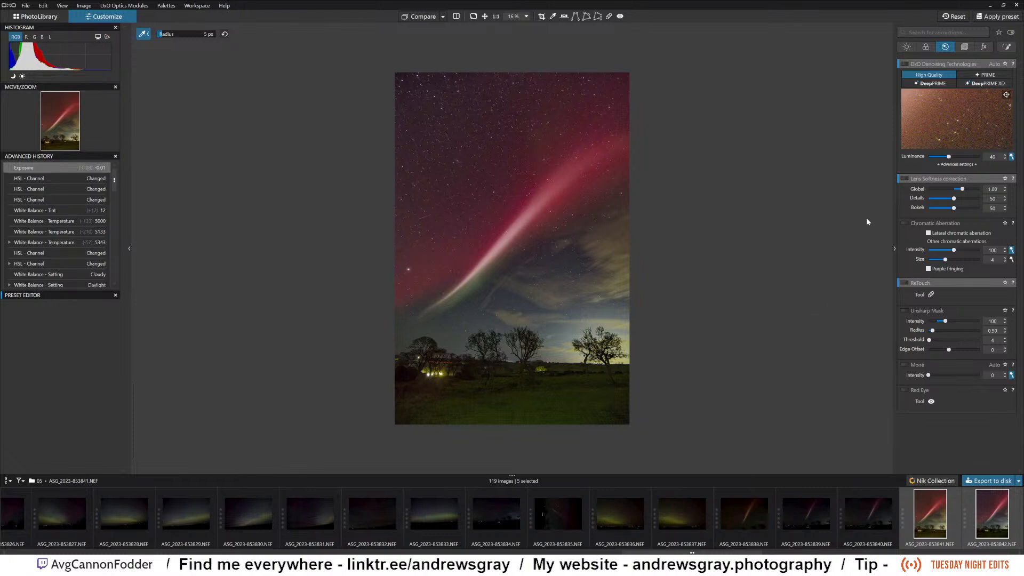
left_click(1006, 48)
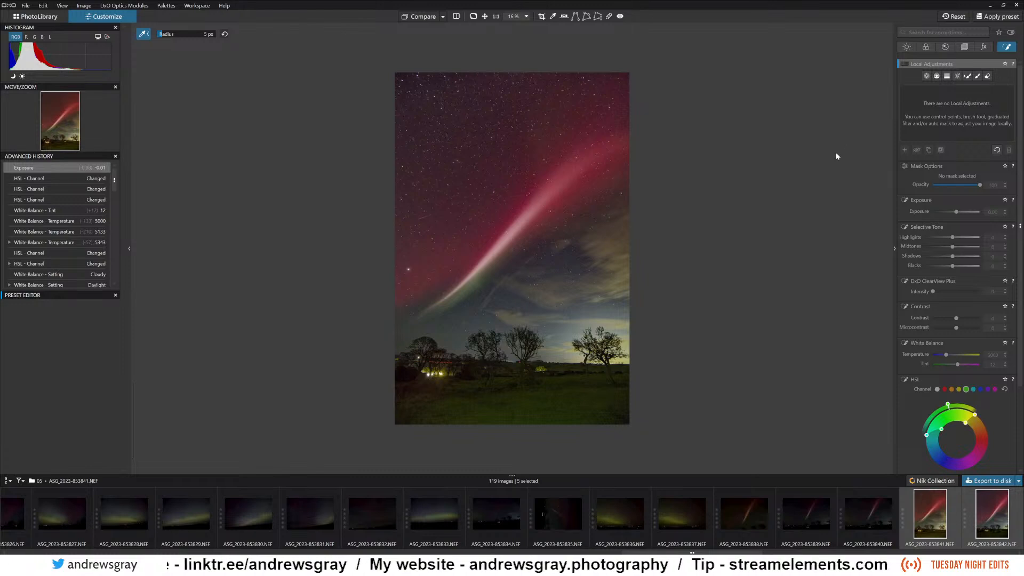
left_click(947, 78)
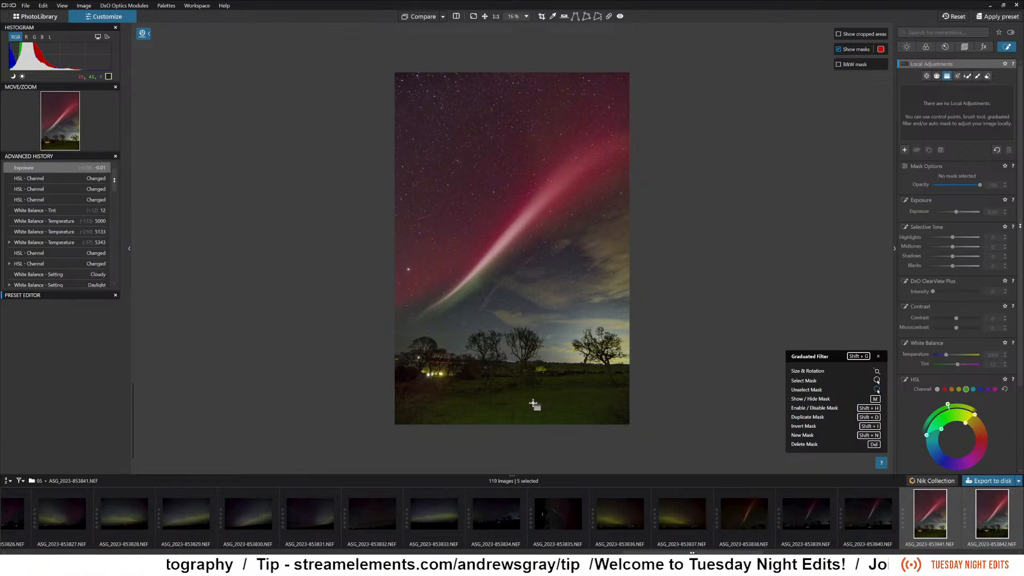
left_click_drag(531, 405, 523, 293)
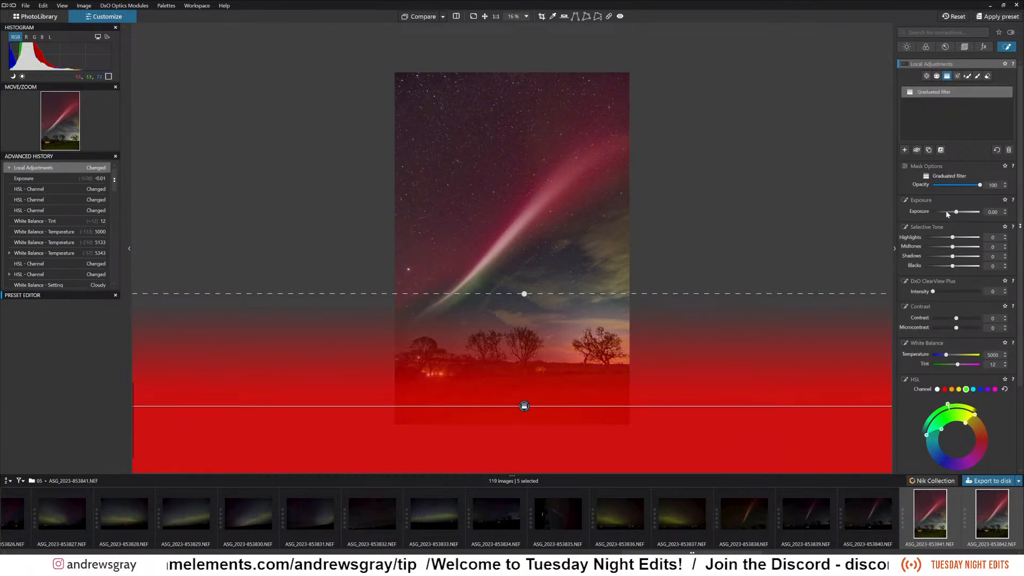
Set the foreground graduated filter's exposure to -1.73 and move the filter slightly lower.
left_click(947, 213)
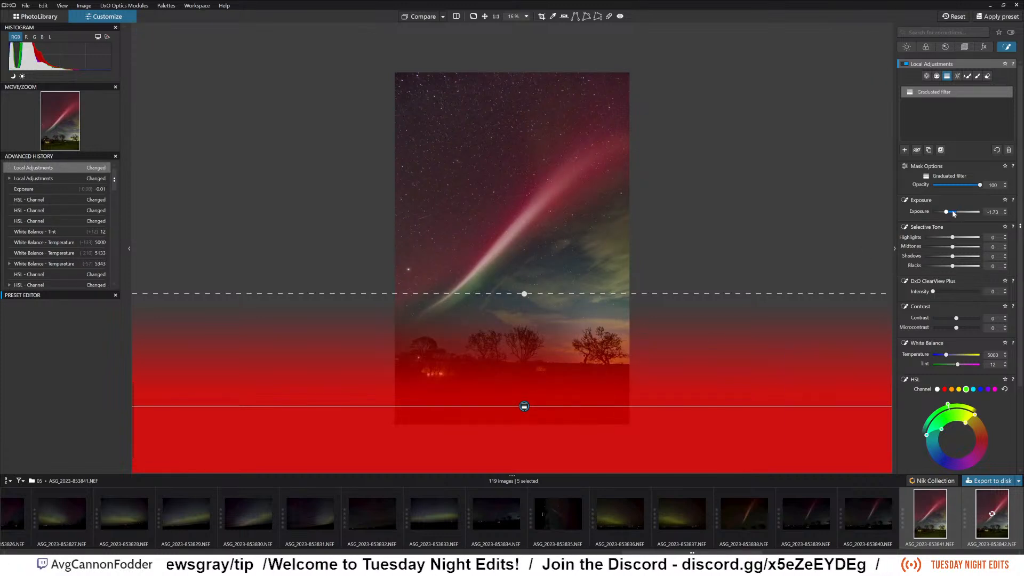
left_click_drag(947, 212, 955, 213)
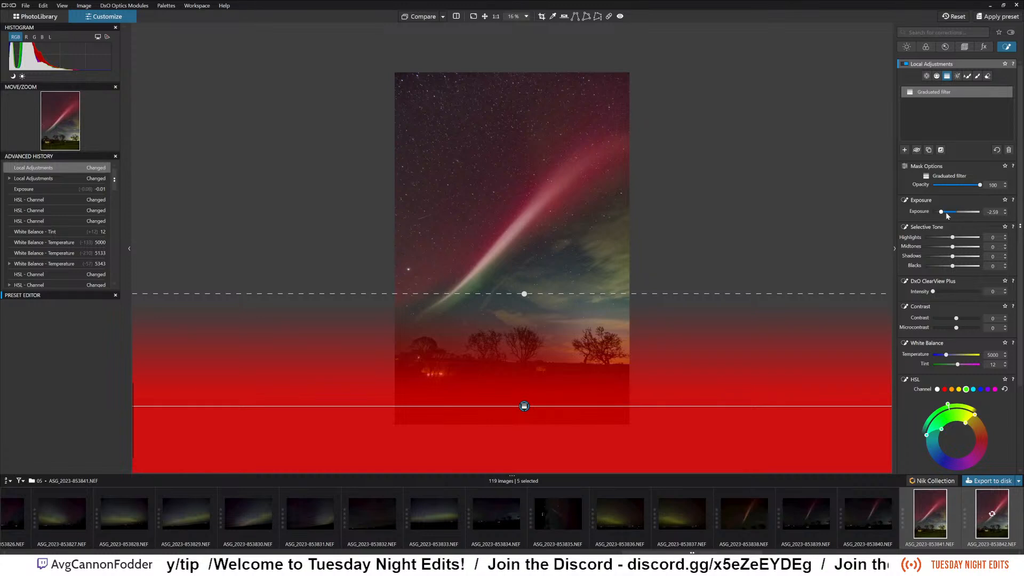
left_click(946, 212)
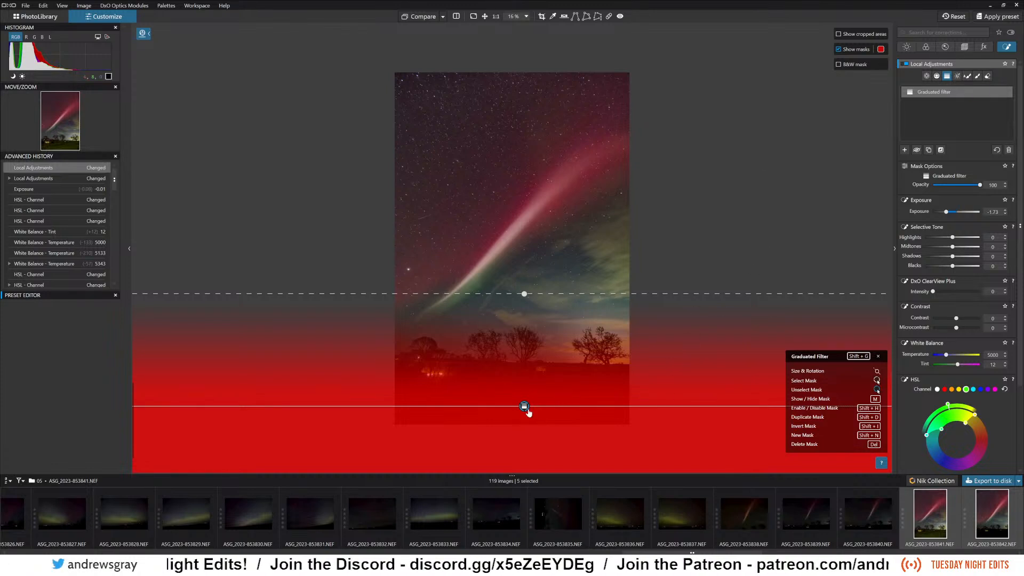
mouse_move(525, 408)
left_mouse_down()
mouse_move(519, 430)
mouse_move(519, 408)
left_mouse_up()
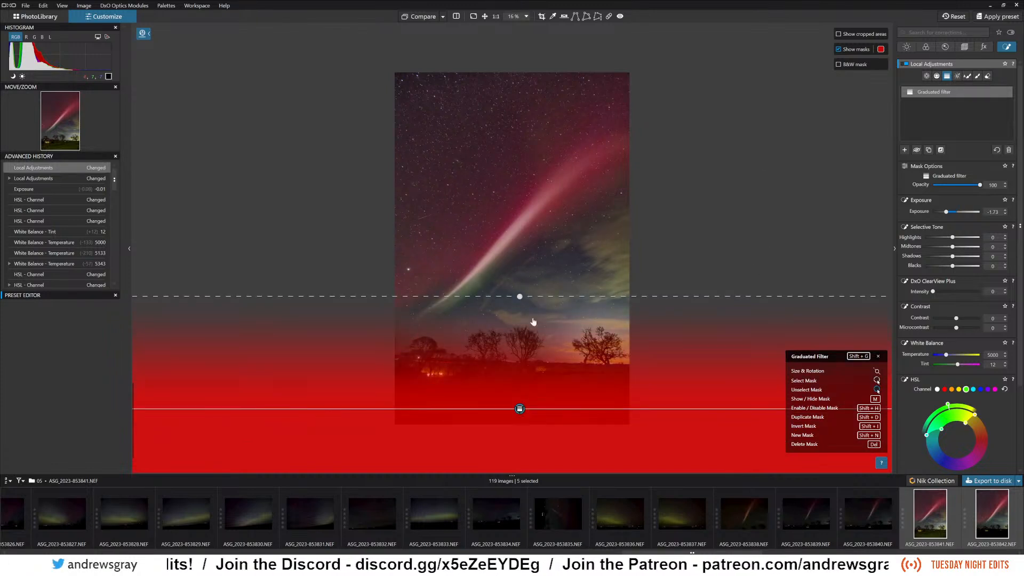
left_click(562, 201)
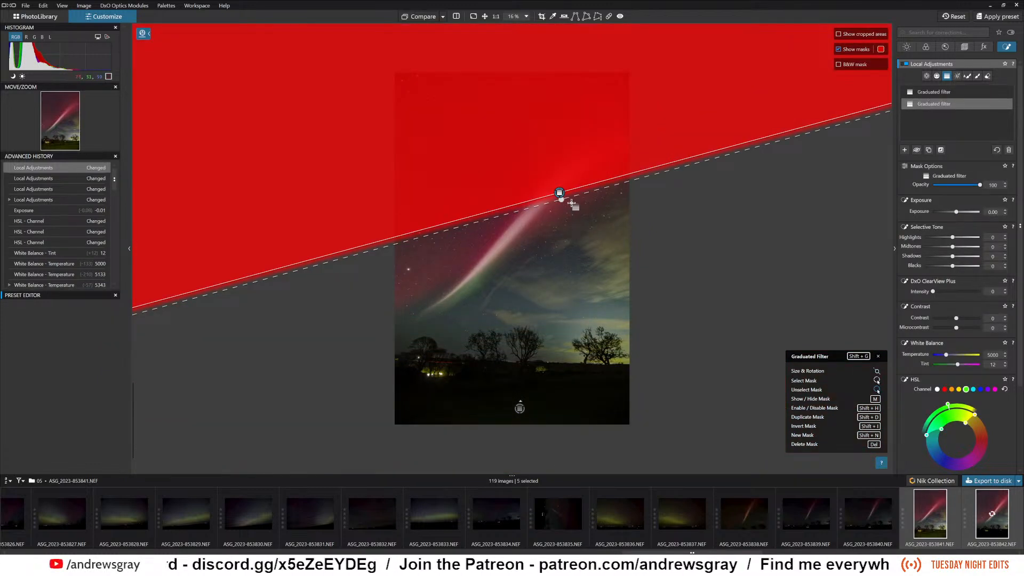
key("Delete")
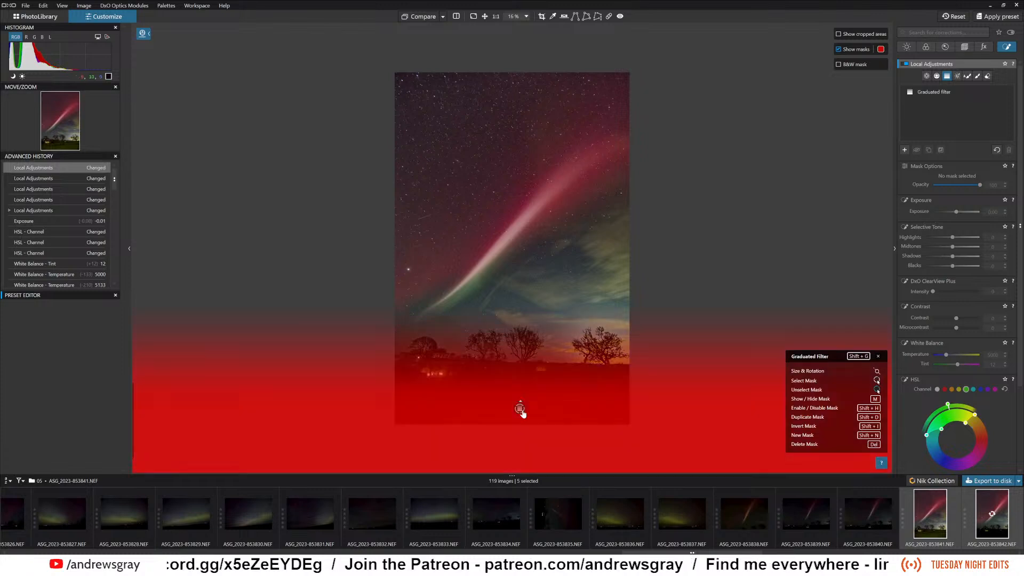
left_click(520, 411)
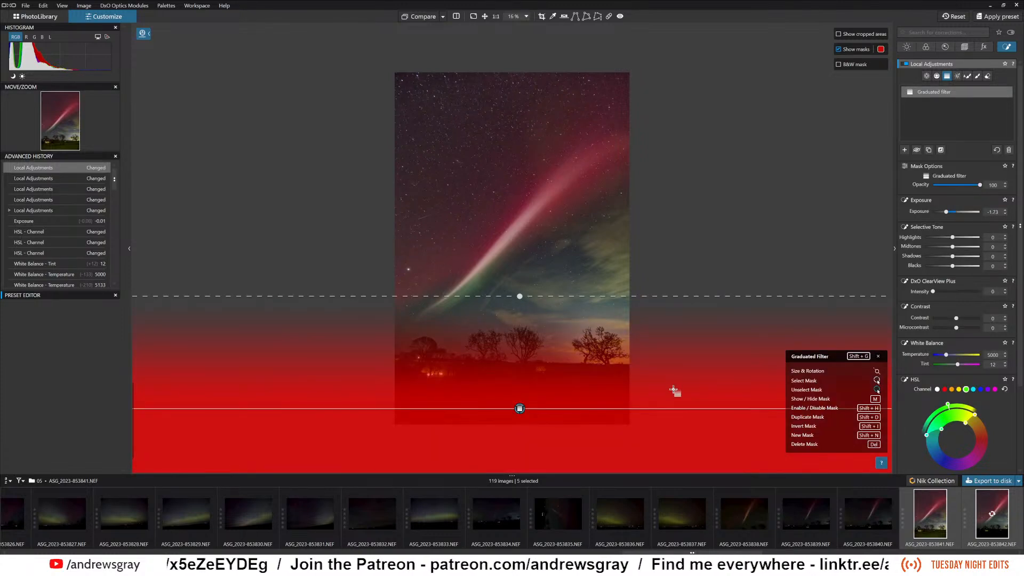
left_click(694, 255)
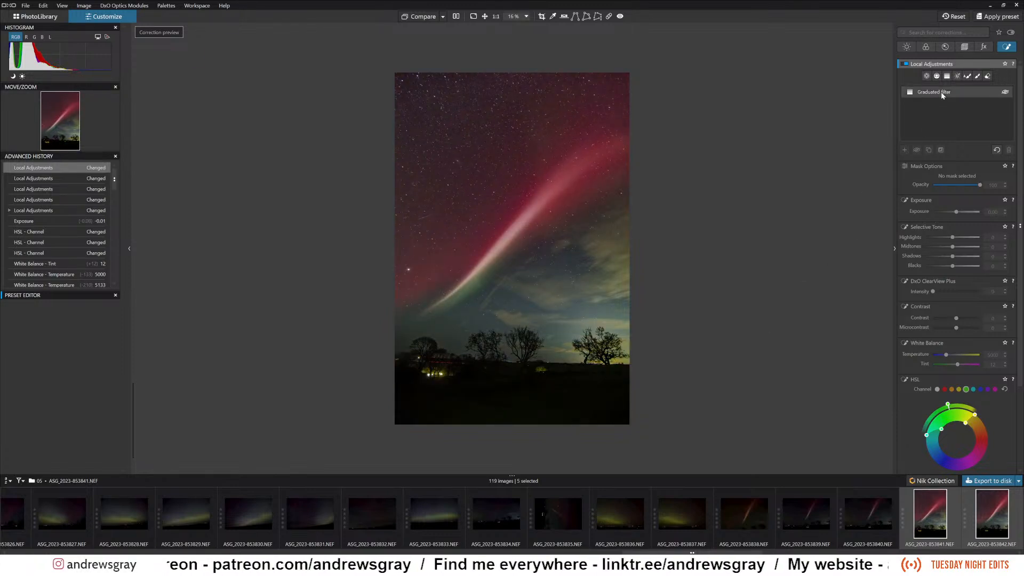
left_click(1007, 94)
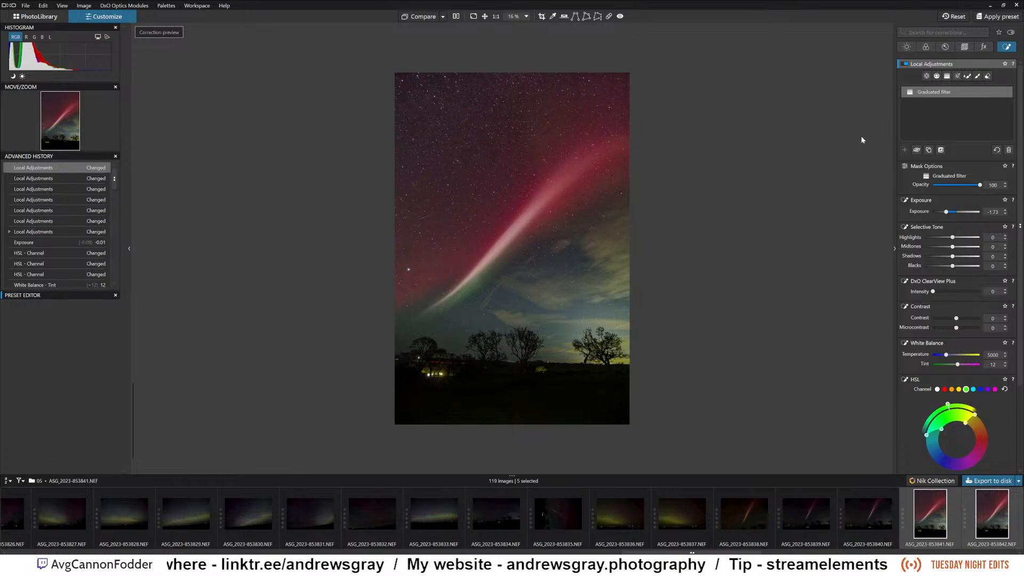
Move the foreground graduated filter lower and tighten its fade so it ends around the treetops.
left_click(947, 76)
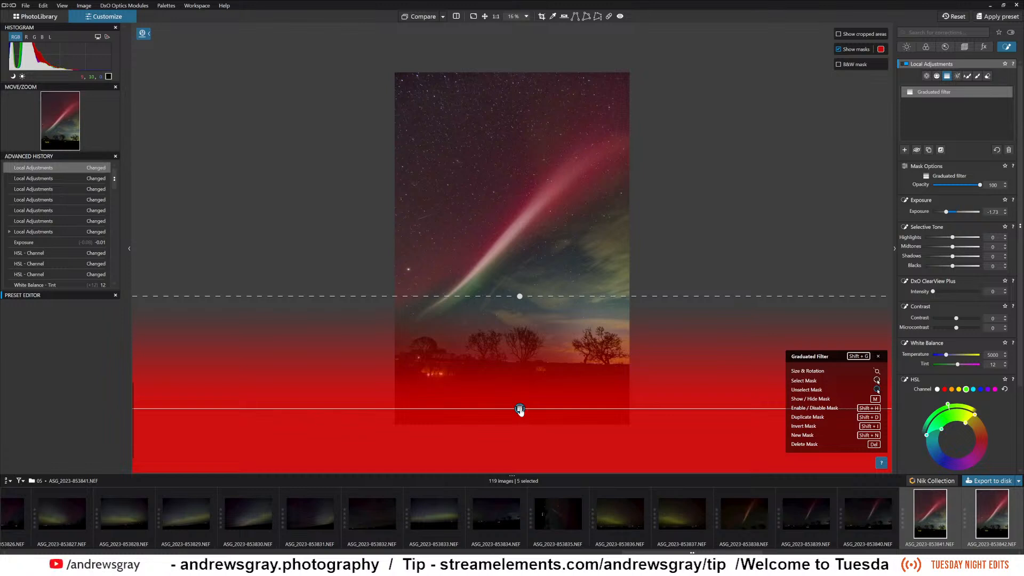
left_click_drag(520, 410, 513, 430)
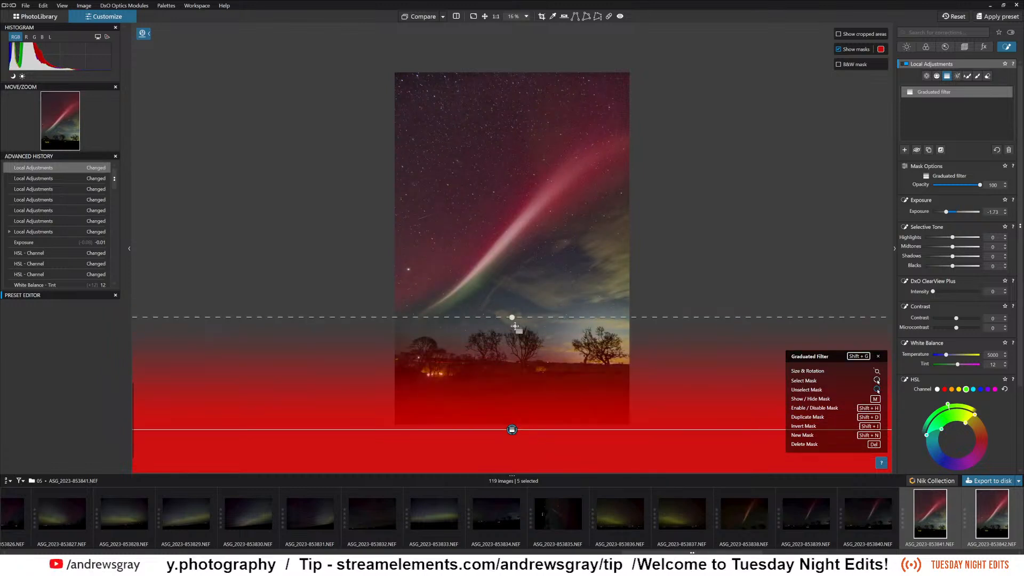
left_click_drag(512, 317, 511, 345)
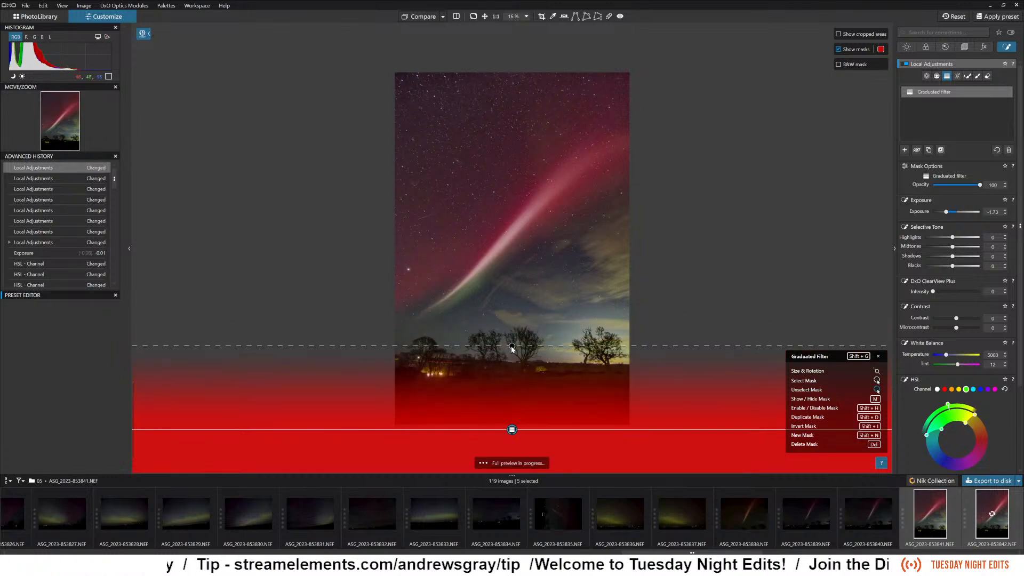
left_click_drag(512, 430, 512, 424)
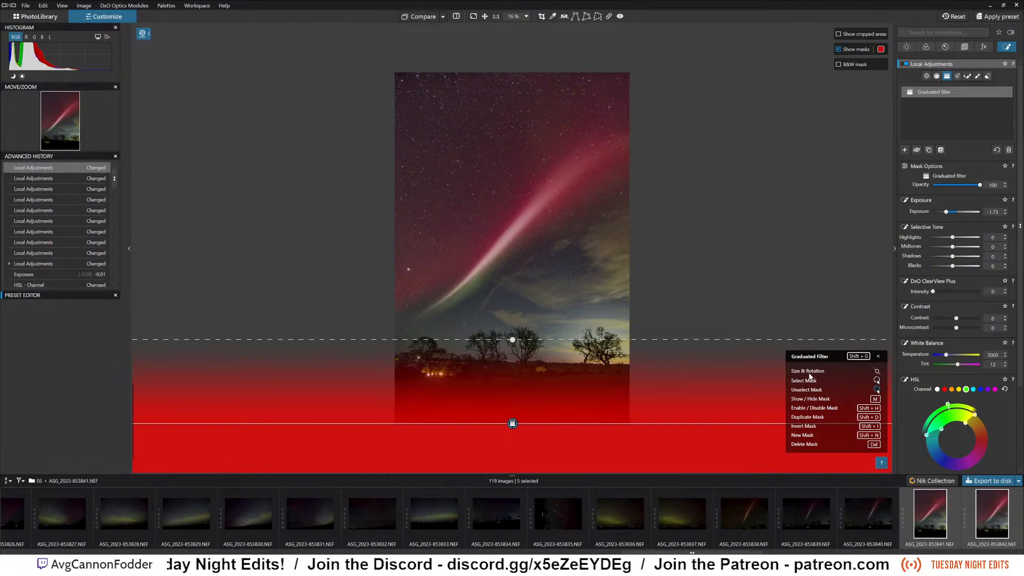
left_click(738, 267)
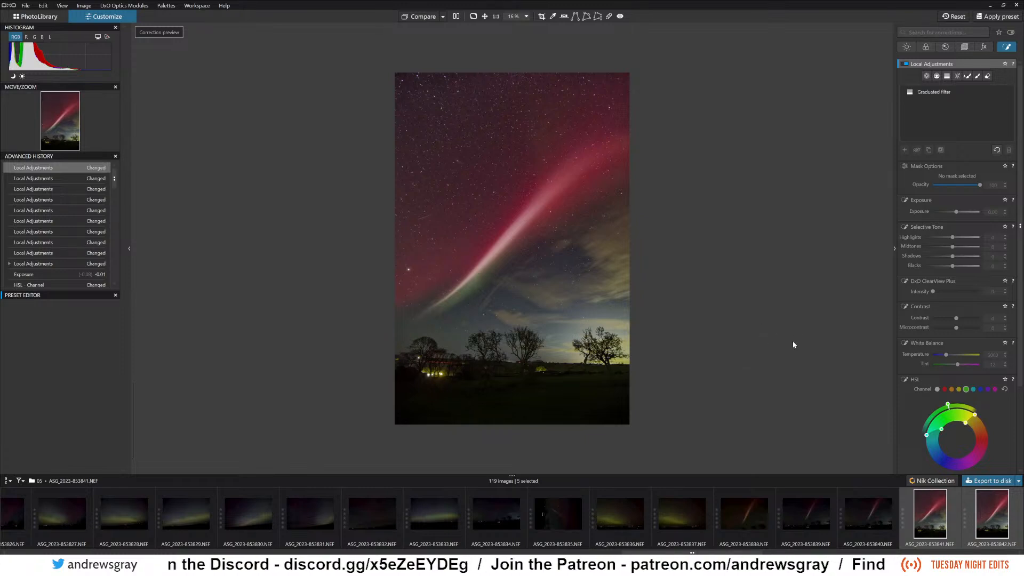
Add a second graduated filter slanting down from the upper-left sky to just below the aurora beam, with exposure -0.78.
left_click(948, 76)
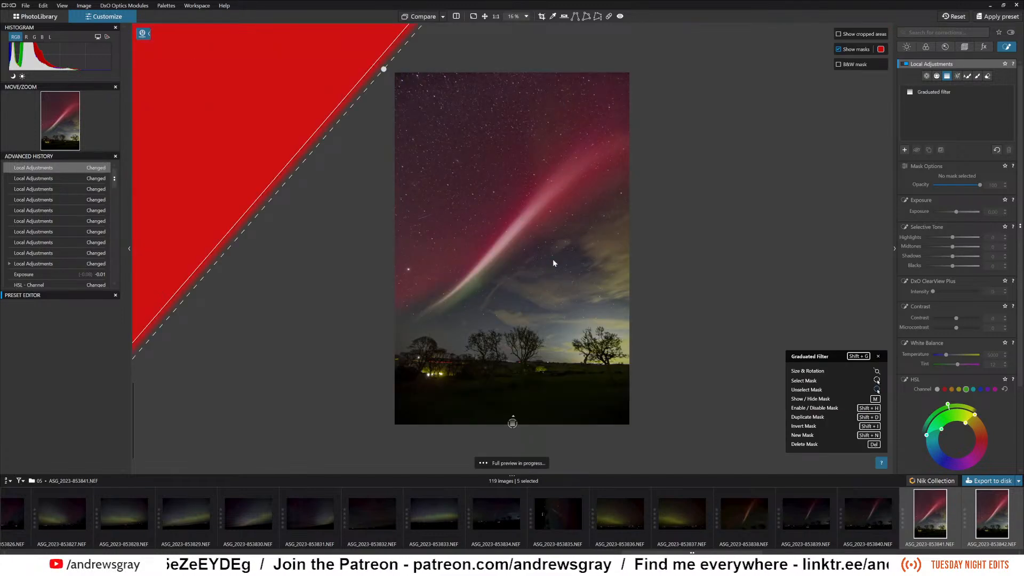
left_click_drag(552, 260, 505, 276)
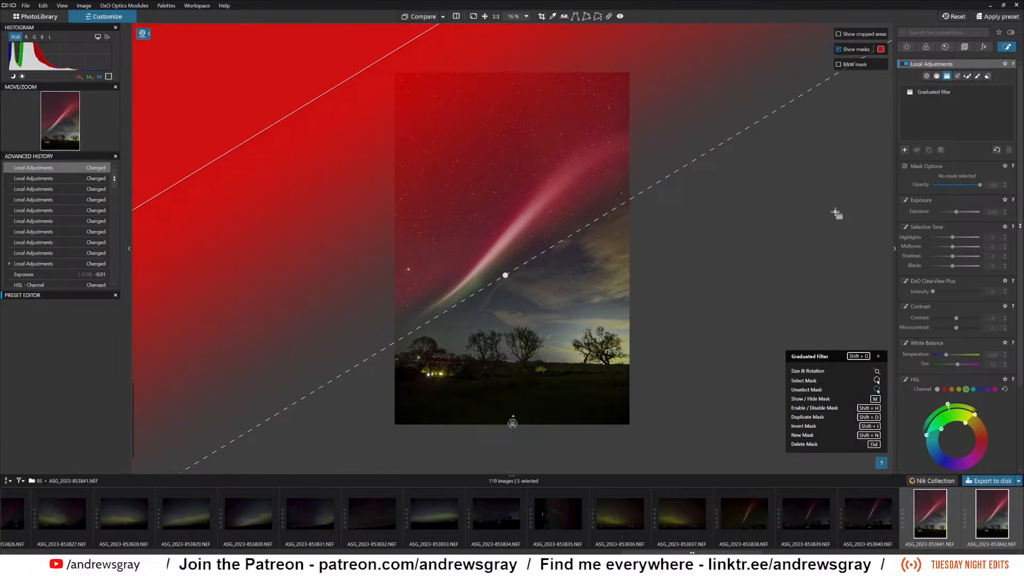
left_click_drag(957, 212, 954, 213)
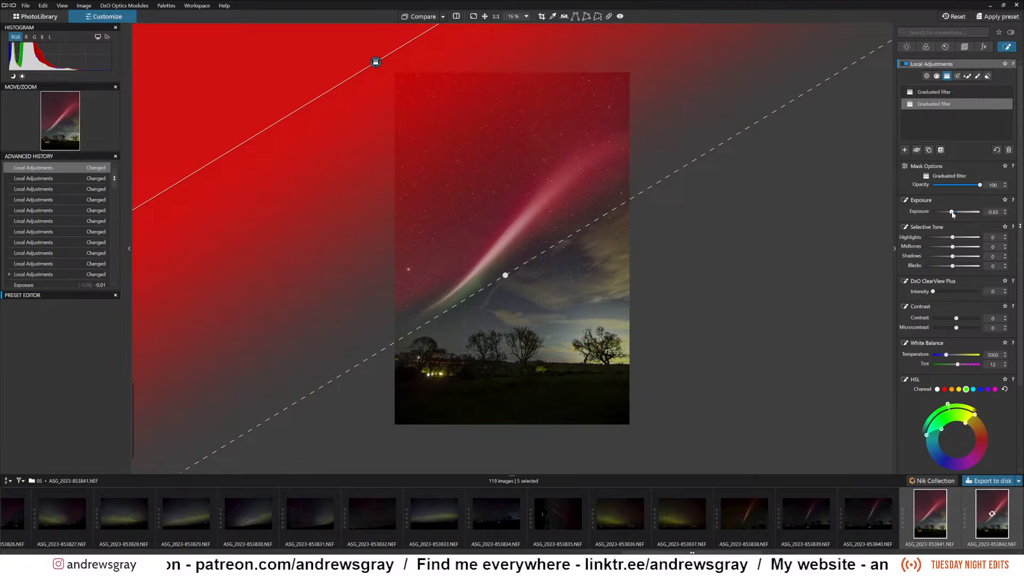
left_click_drag(952, 213, 953, 213)
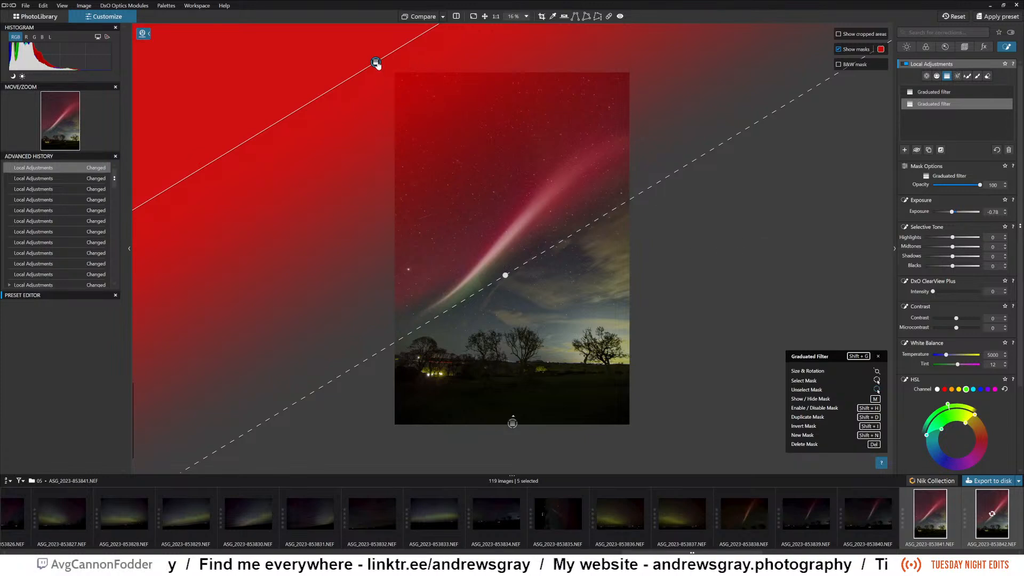
left_click_drag(376, 64, 372, 60)
left_click_drag(371, 59, 368, 57)
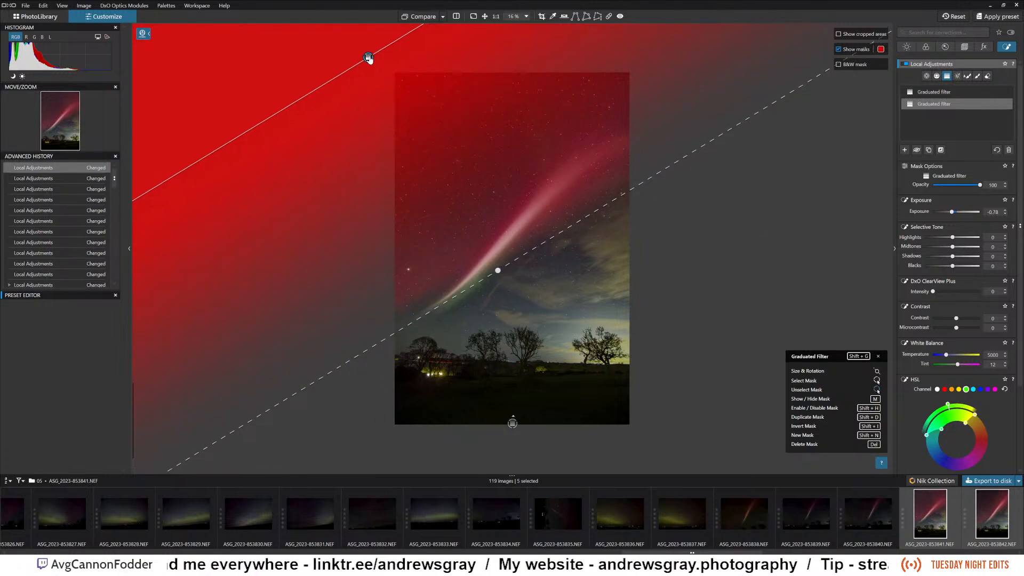
Hide the mask overlays and check the foreground and sky graduated filters in turn.
left_click(950, 93)
left_click(934, 106)
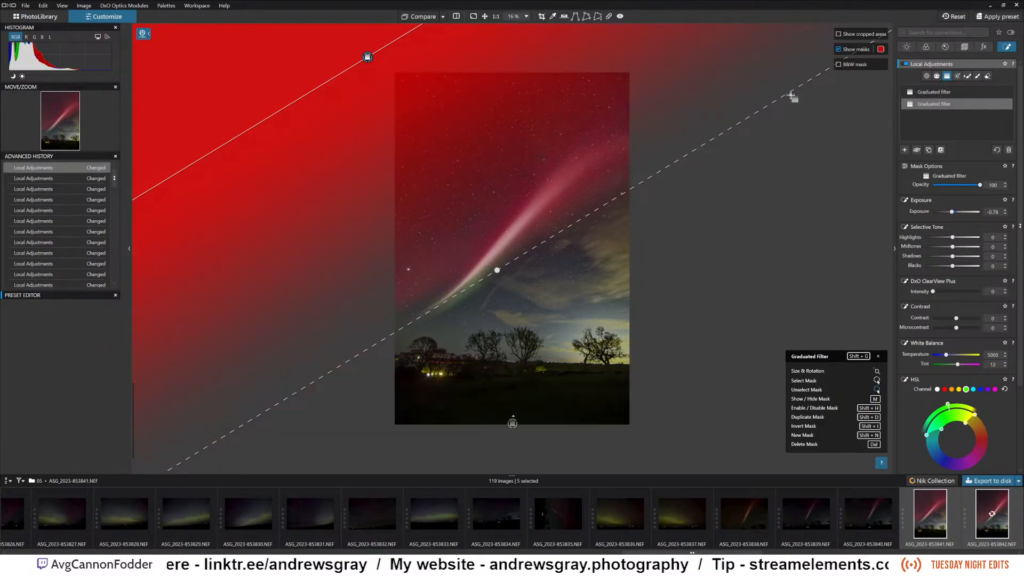
left_click(838, 49)
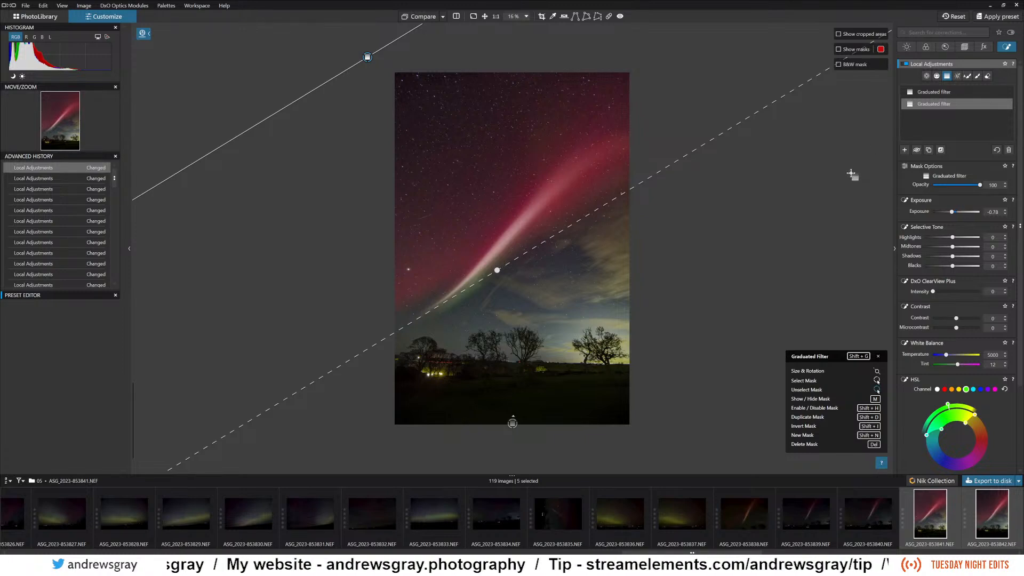
mouse_move(943, 94)
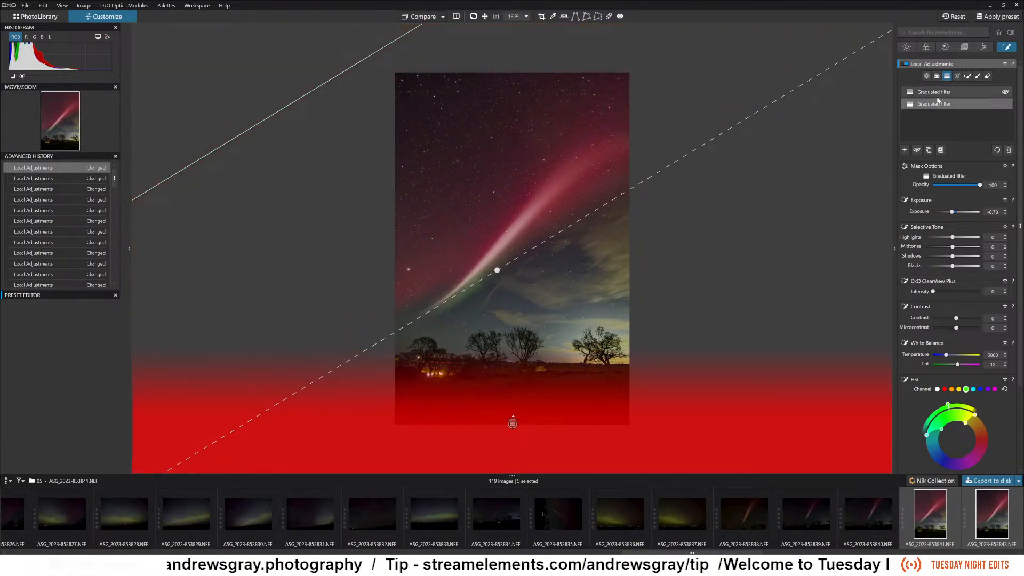
left_click(939, 92)
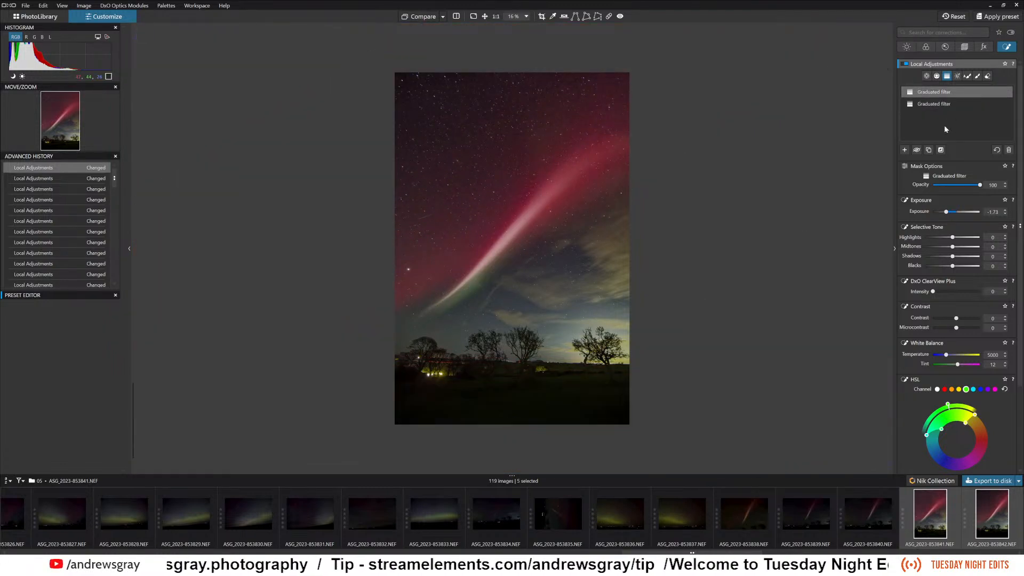
left_click(937, 105)
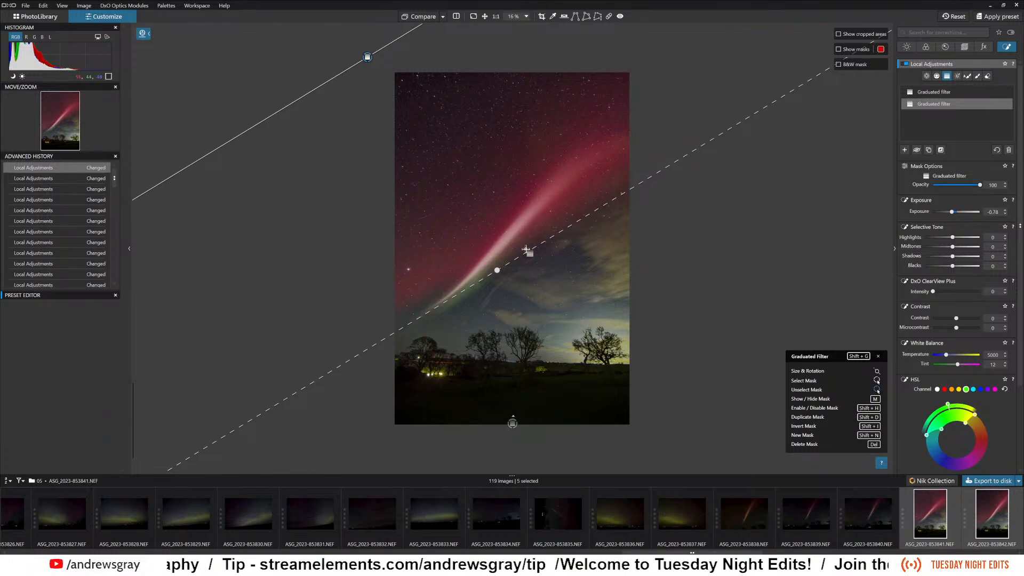
Rotate the sky graduated filter so its fade ends diagonally along the upper side of the aurora beam, and set its exposure to -0.92.
left_click_drag(499, 271, 510, 220)
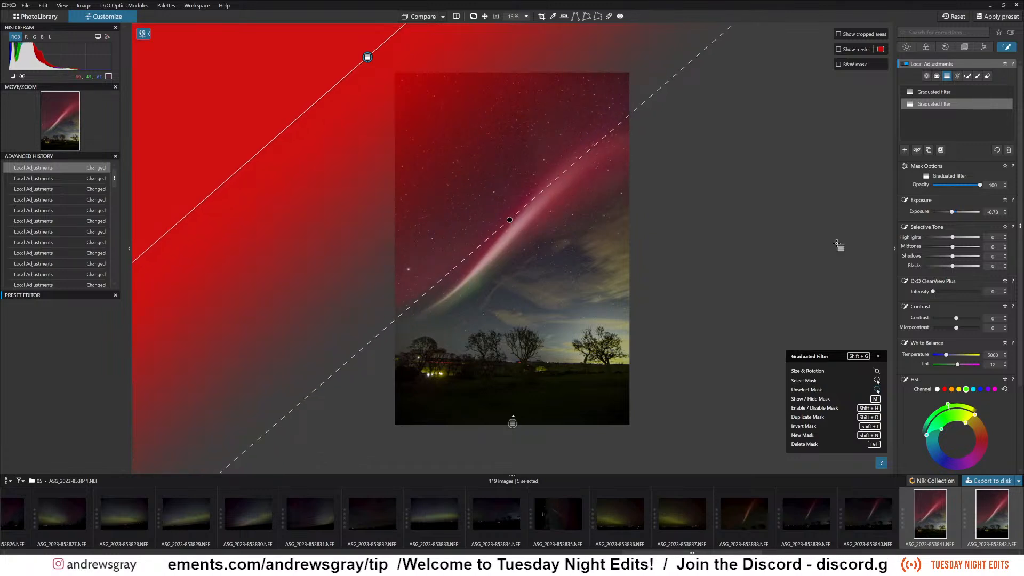
left_click_drag(952, 211, 953, 215)
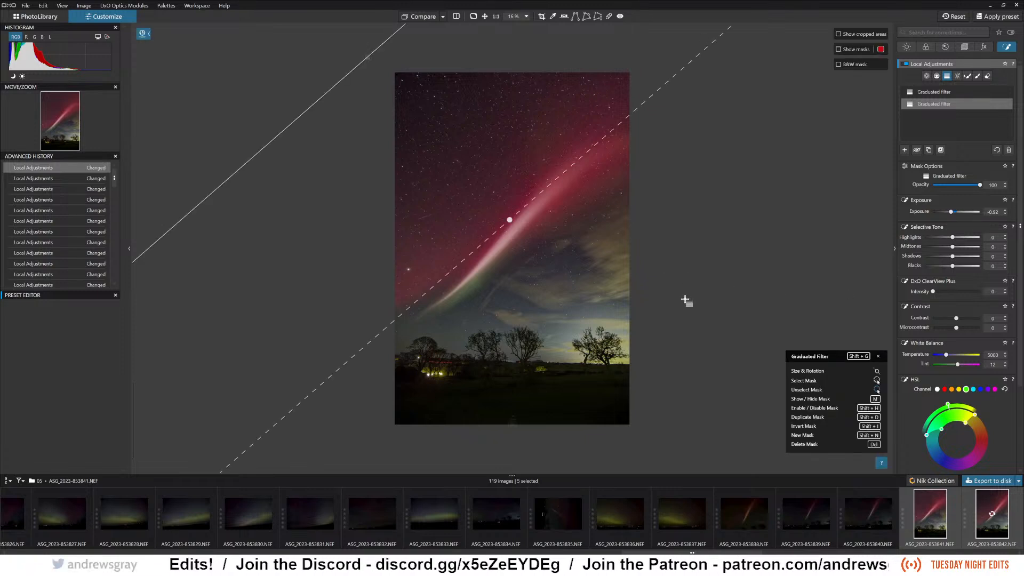
left_click_drag(621, 129, 607, 122)
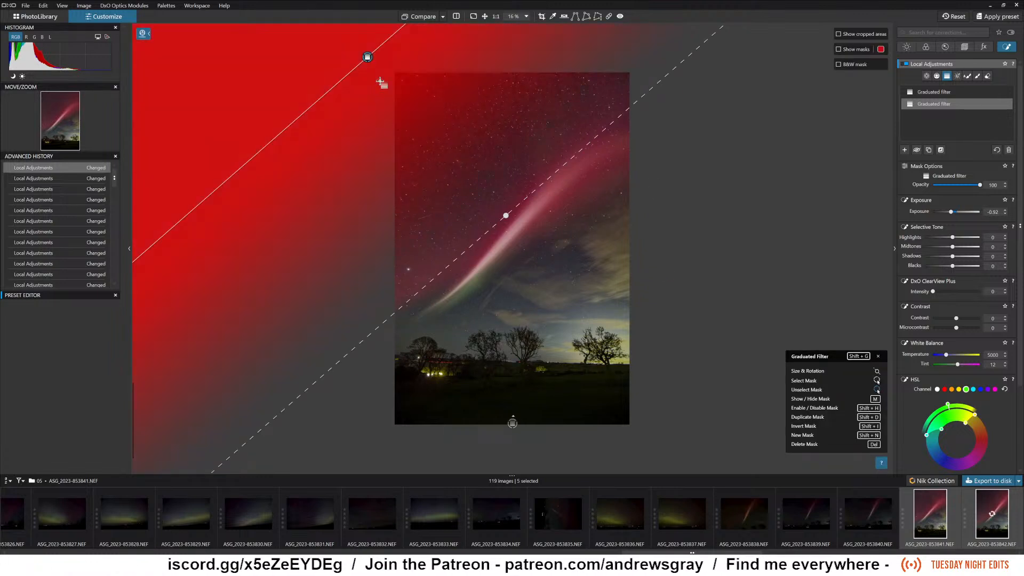
left_click_drag(504, 221, 520, 195)
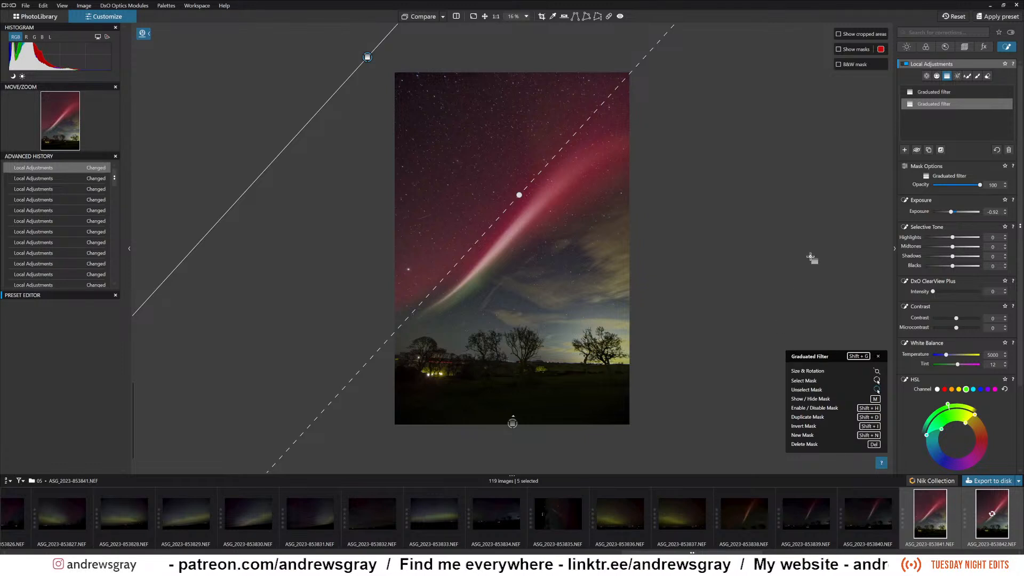
Set the sky filter's Midtones to 15, Shadows to -1, Blacks to -5, ClearView Plus intensity to 21 and Sharpness to 9.
mouse_move(952, 247)
left_mouse_down()
mouse_move(943, 247)
mouse_move(958, 249)
left_mouse_up()
left_click(959, 247)
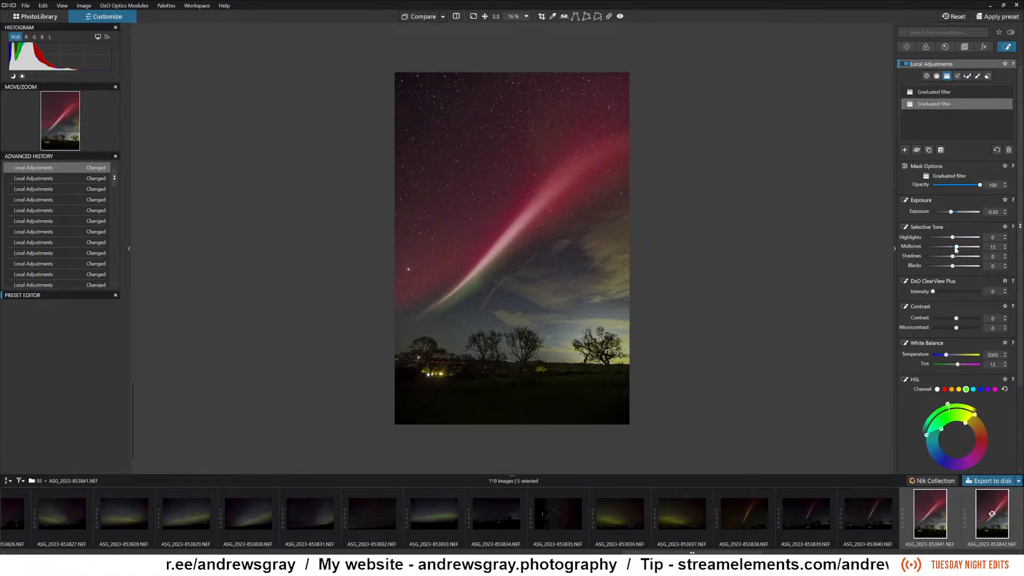
left_click_drag(953, 258, 955, 254)
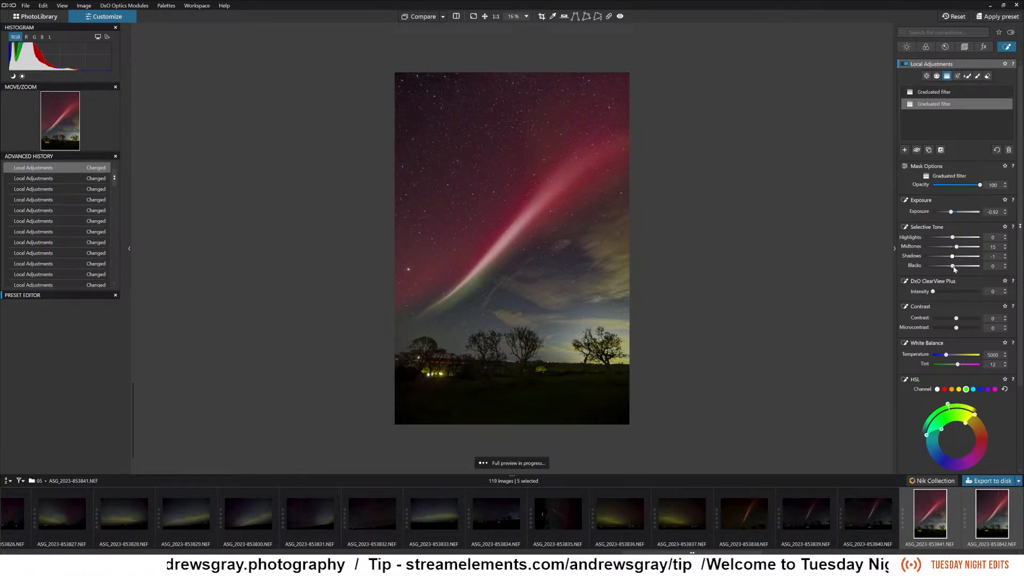
left_click_drag(953, 265, 942, 293)
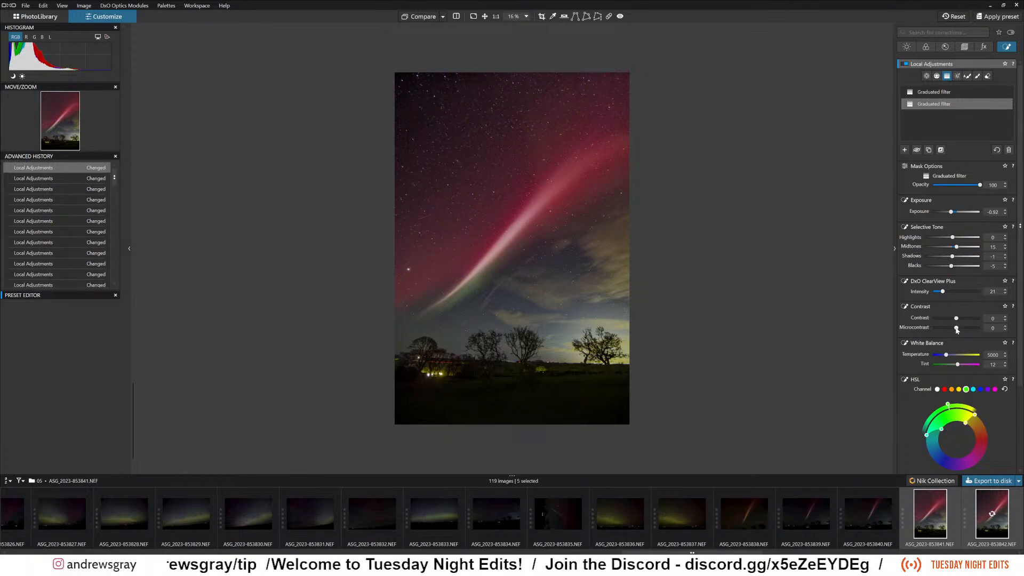
scroll(958, 295, "down", 3)
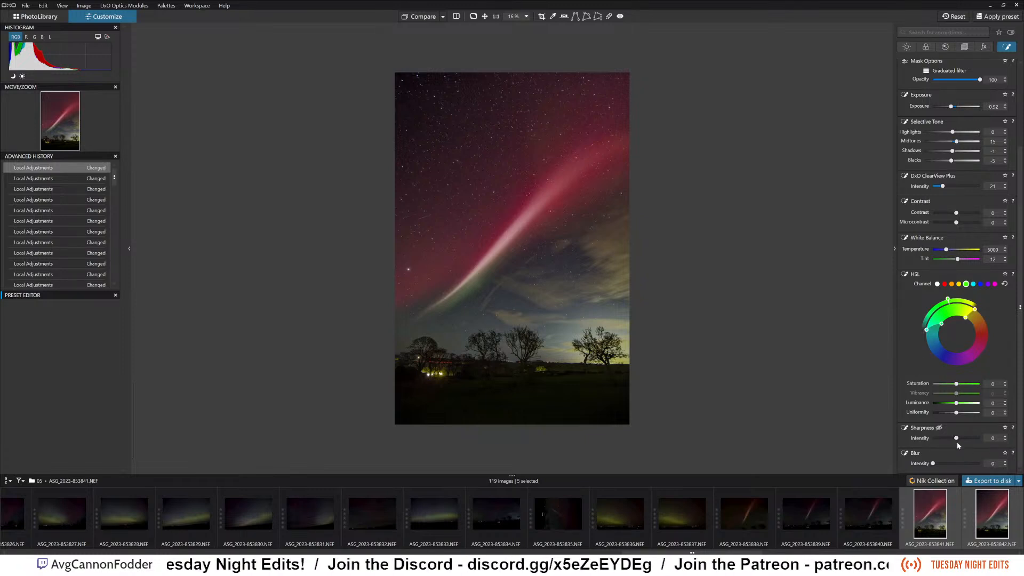
left_click_drag(962, 440, 960, 441)
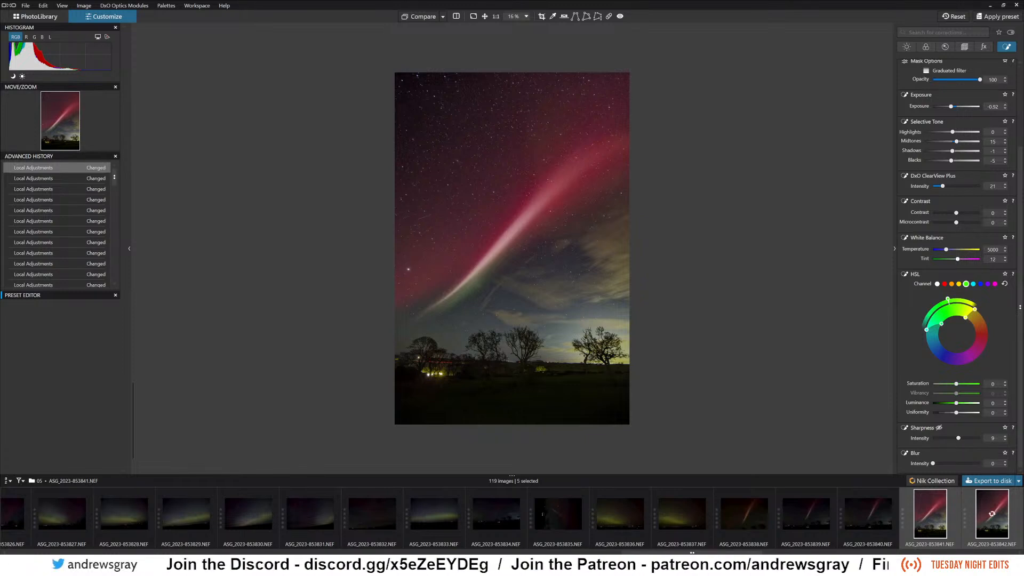
left_click(908, 47)
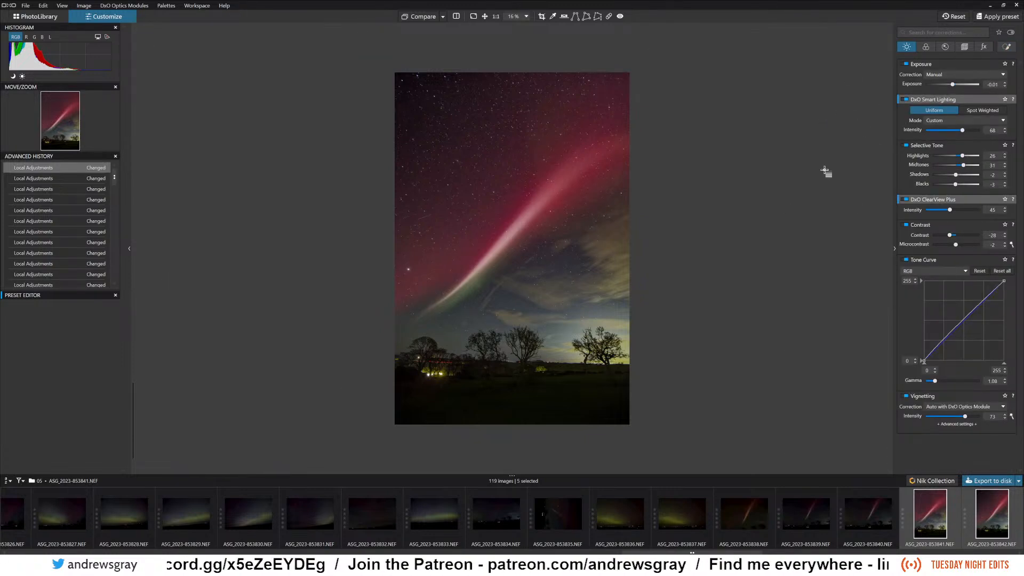
left_click(926, 47)
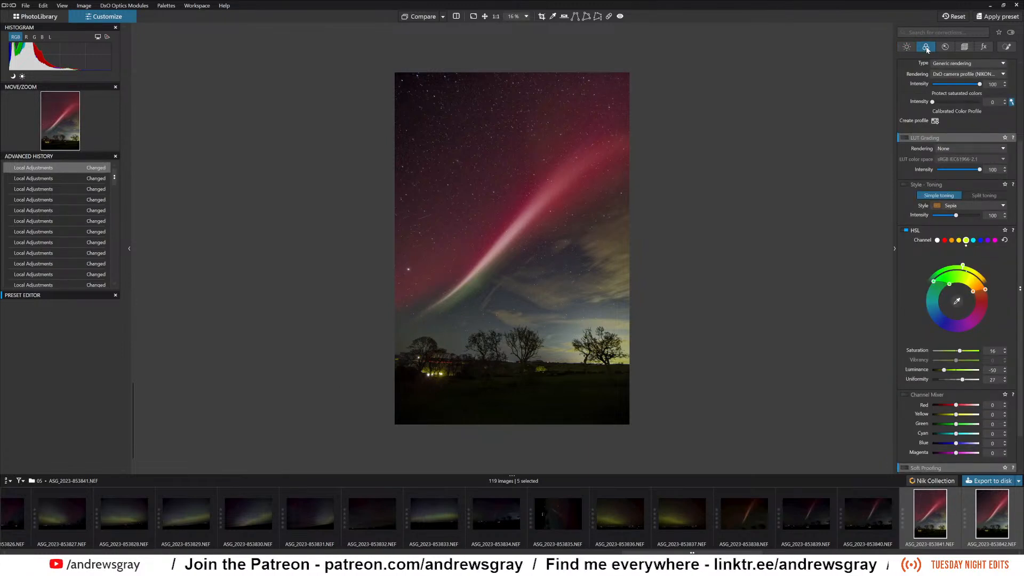
key("shift+g")
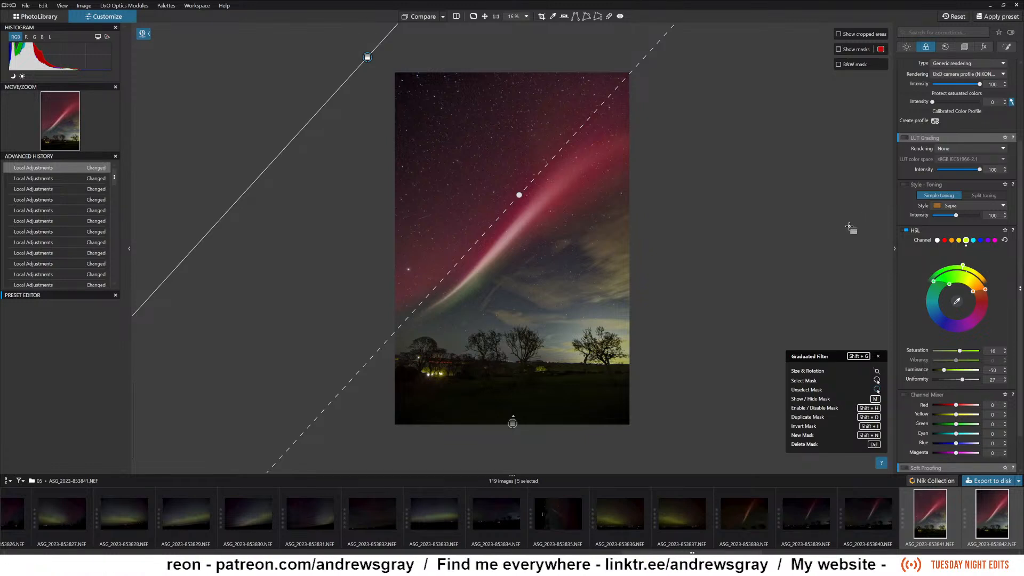
key("Escape")
scroll(972, 346, "down", 2)
scroll(972, 347, "up", 5)
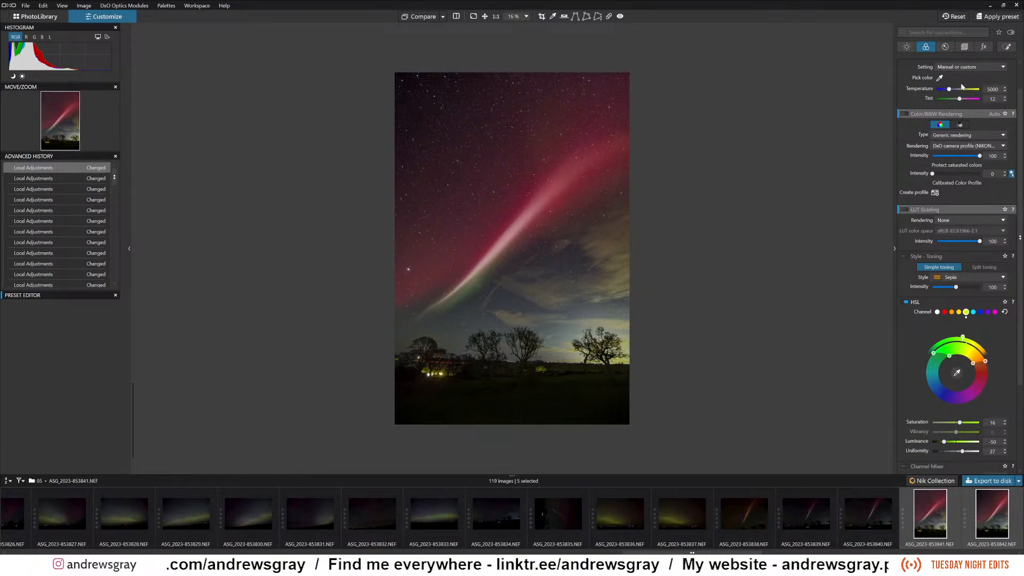
Enable DxO Denoising Technologies and set the denoising method to DeepPRIME.
left_click(946, 47)
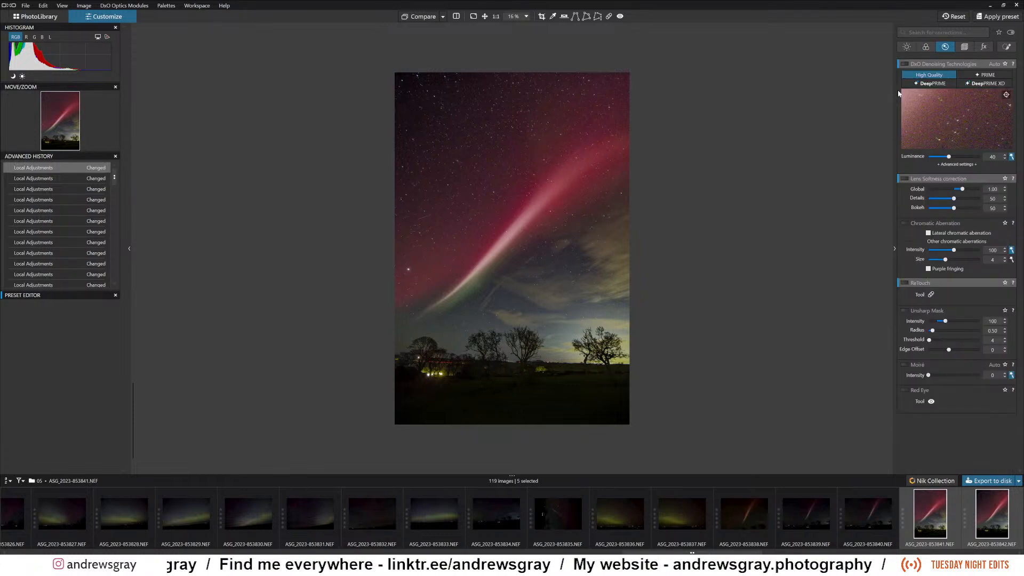
key("shift+g")
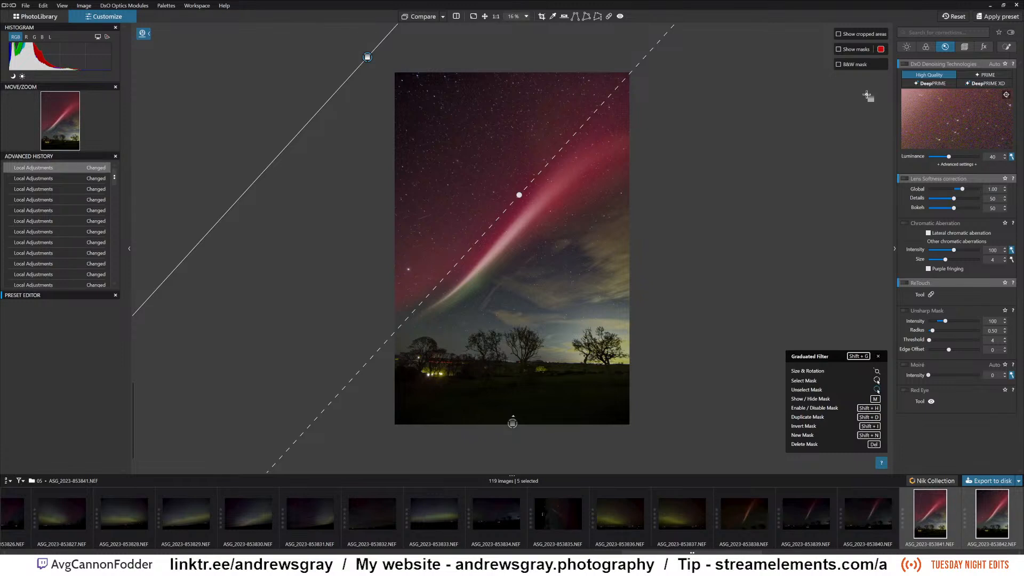
left_click(905, 64)
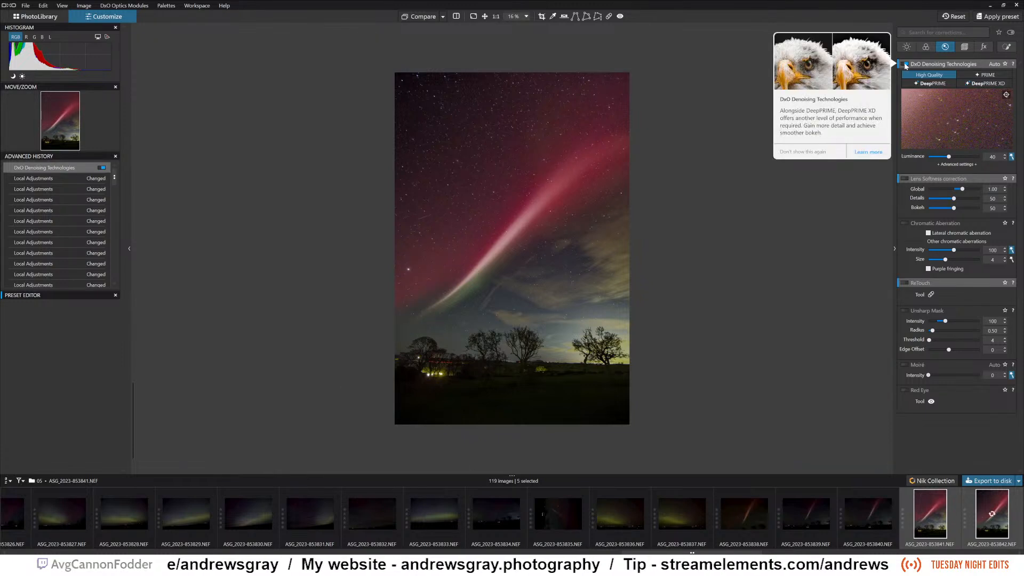
left_click(830, 220)
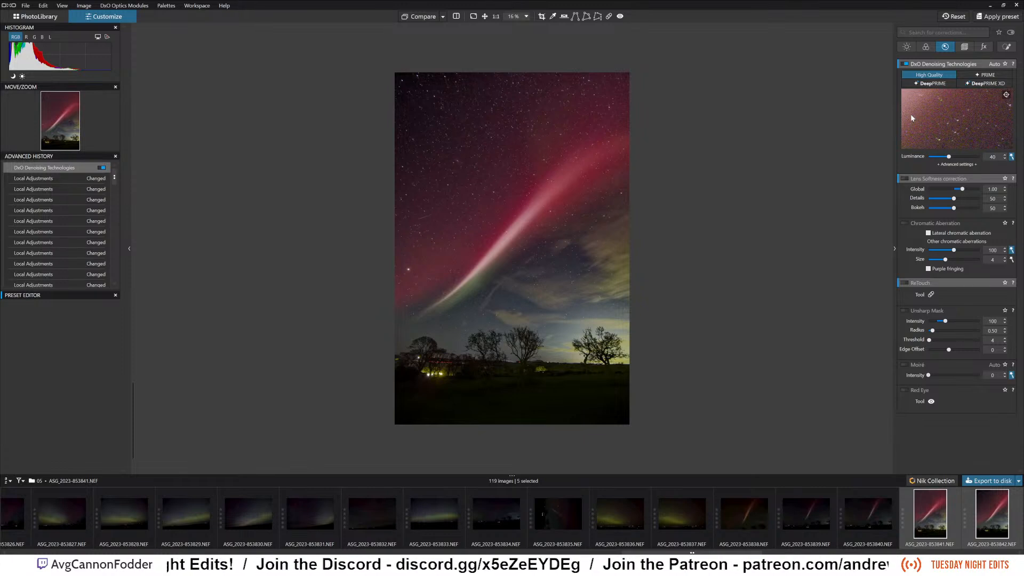
left_click(927, 84)
key("shift+g")
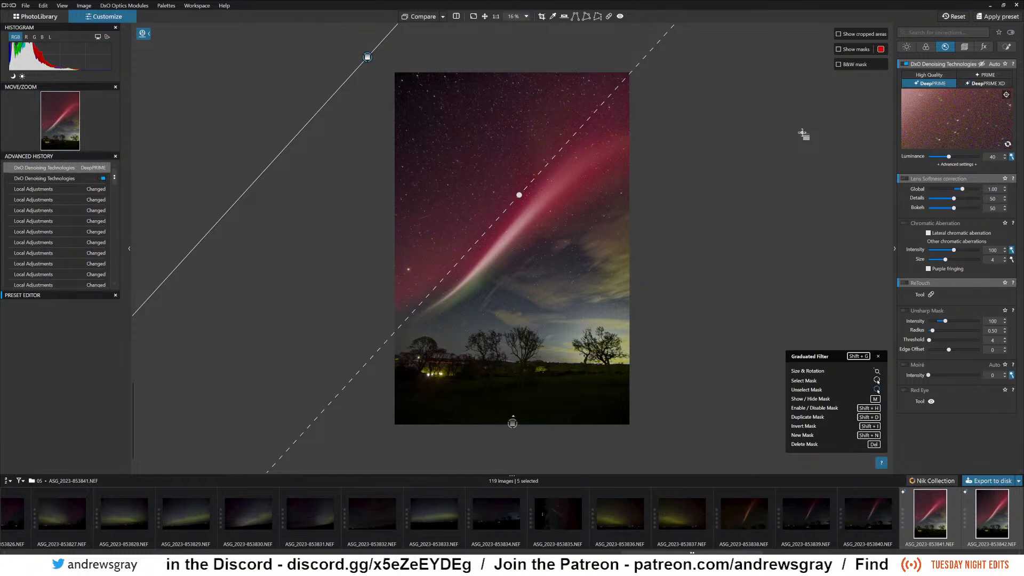
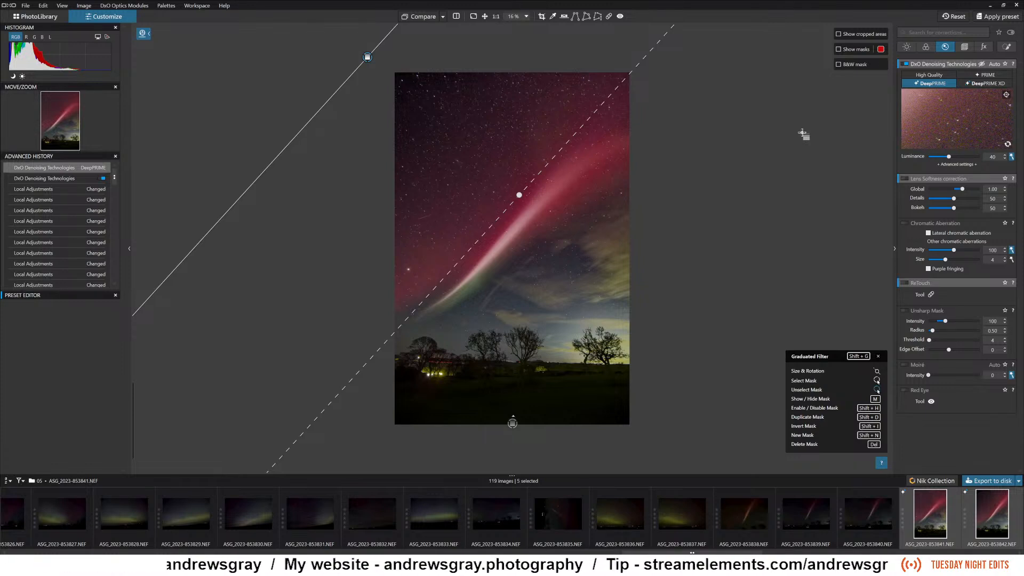
Examine the stars and noise around the aurora beam at 100% and check the whole photo in the fitted view.
key("Escape")
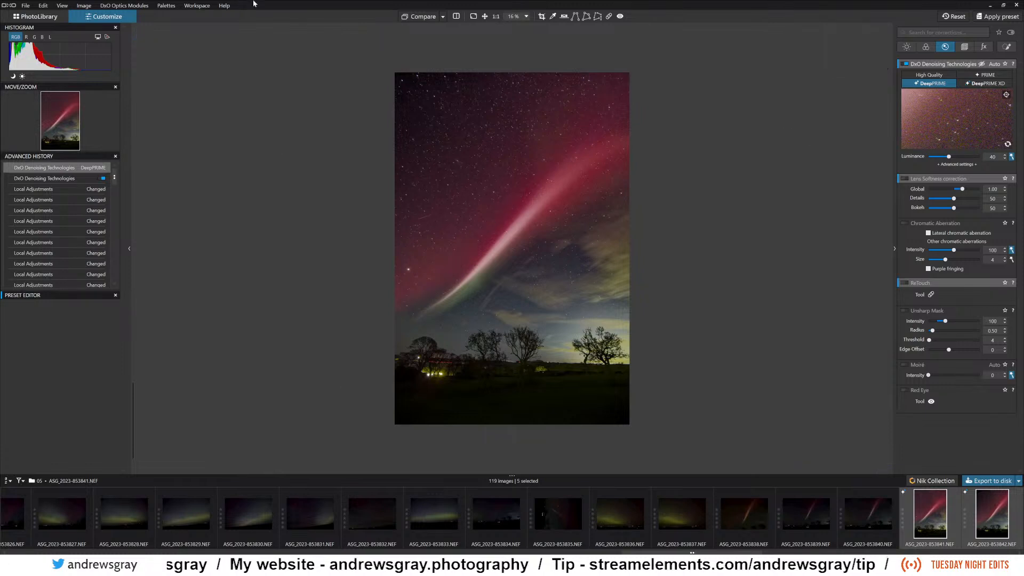
left_click(496, 17)
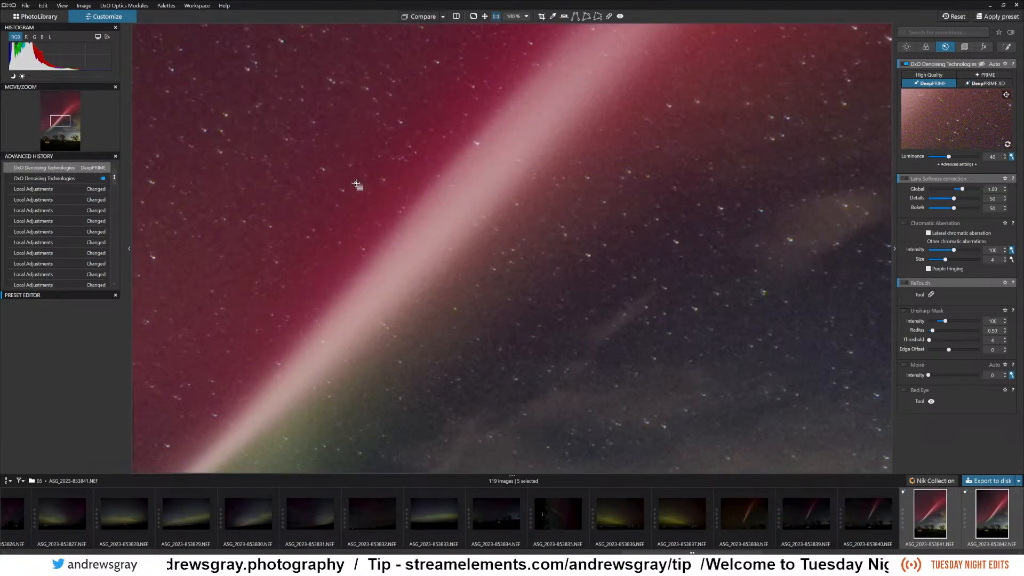
key("shift+g")
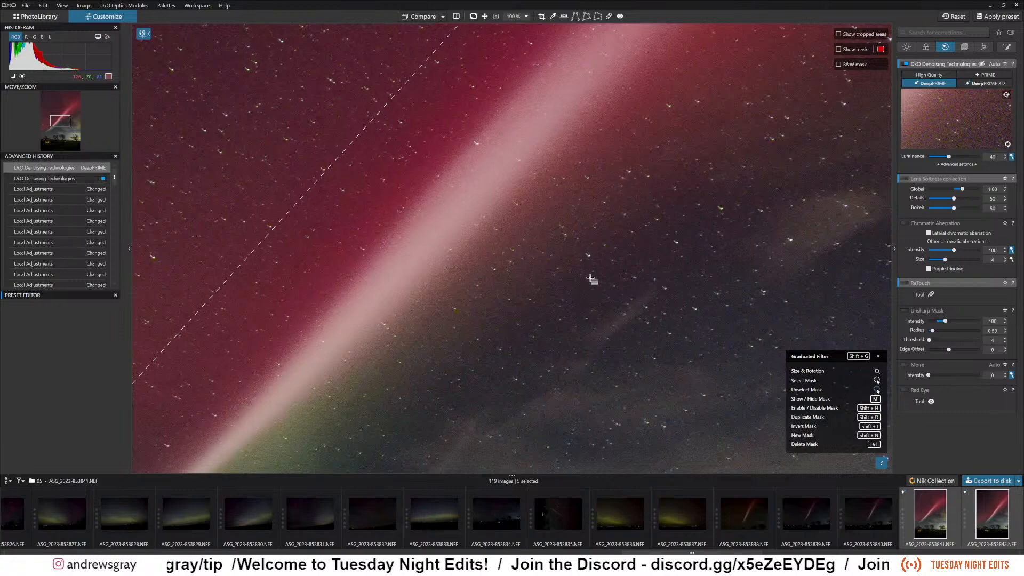
left_click_drag(591, 278, 654, 319)
left_click_drag(591, 278, 632, 306)
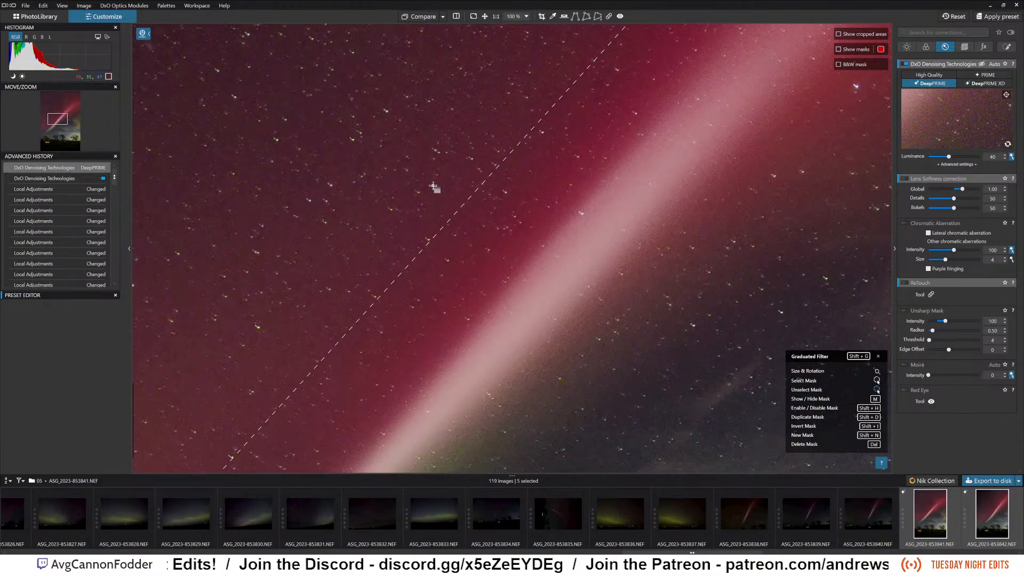
left_click(483, 17)
left_click(485, 18)
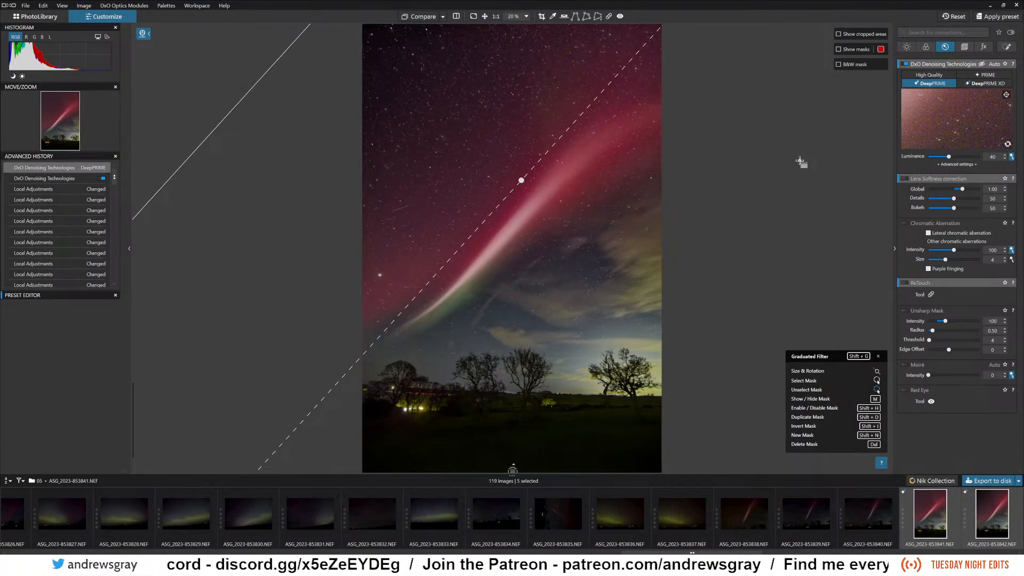
left_click(486, 17)
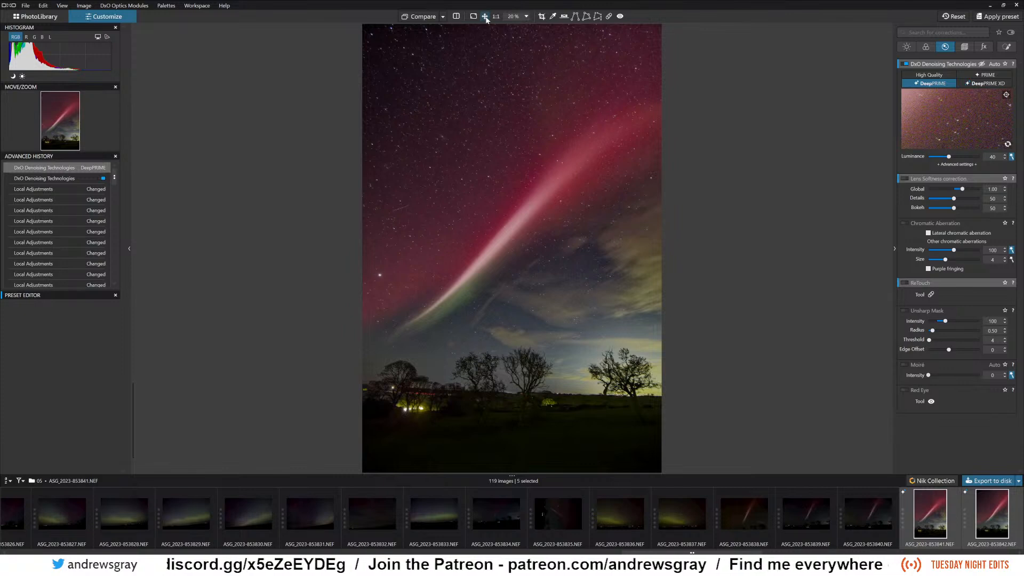
left_click(485, 18)
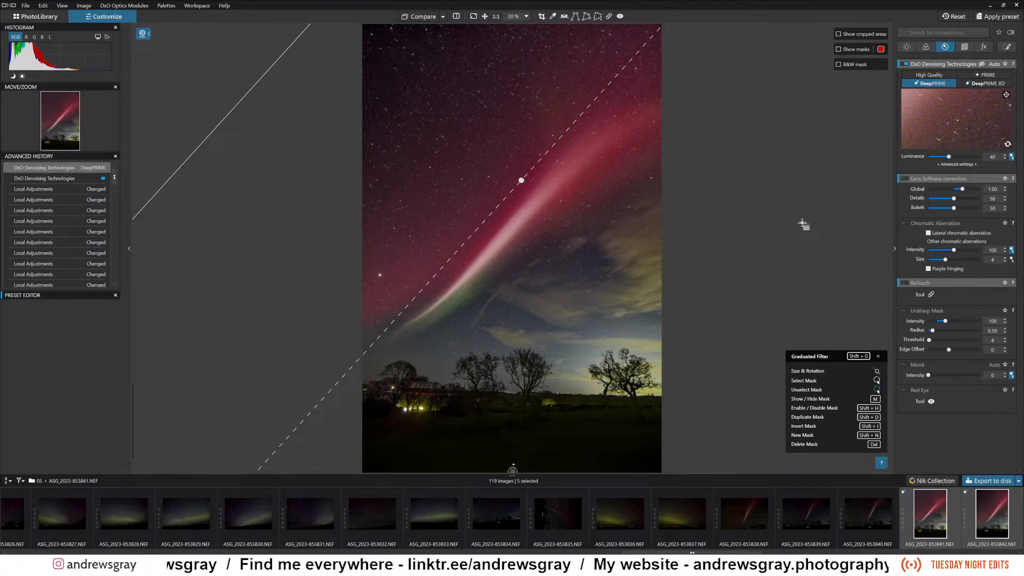
Enable the Horizon correction and level the photo by -1.89, aligning the guide line with the skyline beneath the trees.
left_click(965, 48)
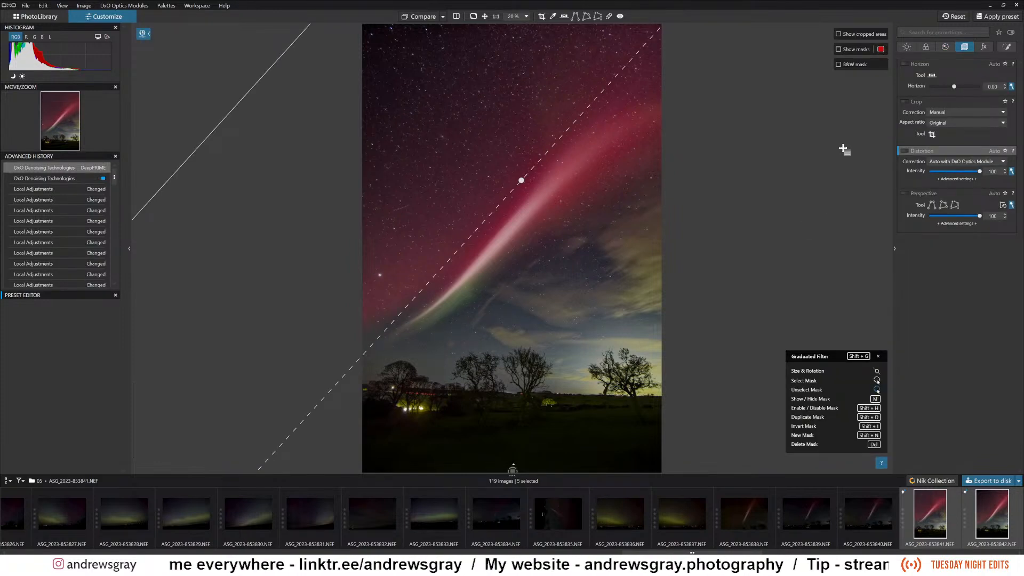
left_click(905, 64)
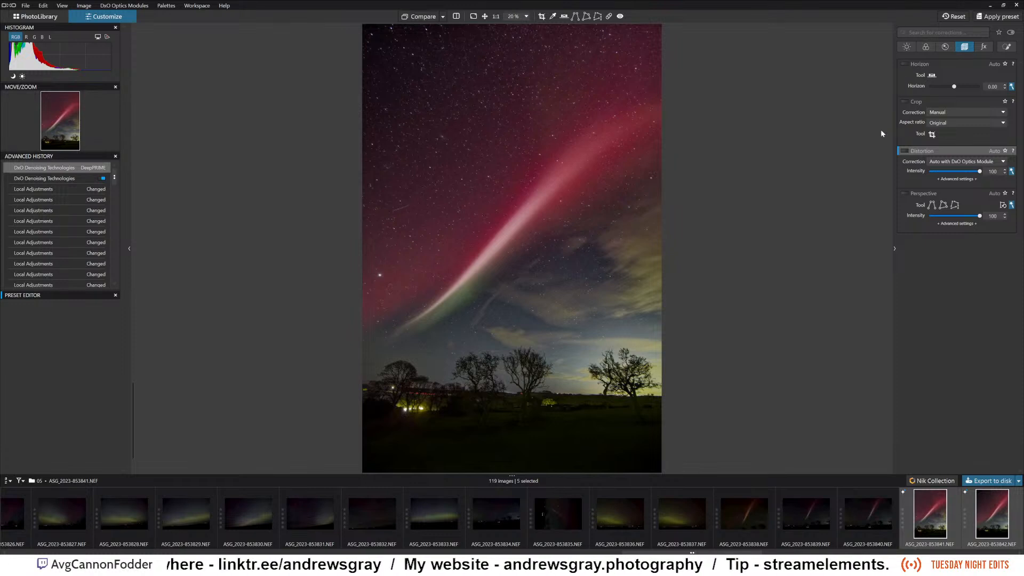
left_click(933, 77)
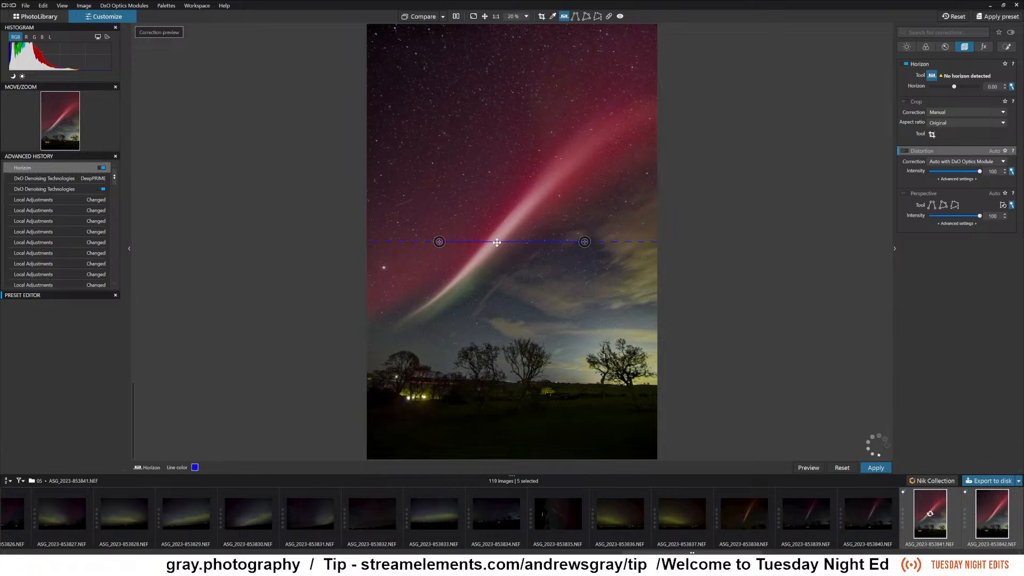
left_click_drag(496, 242, 502, 381)
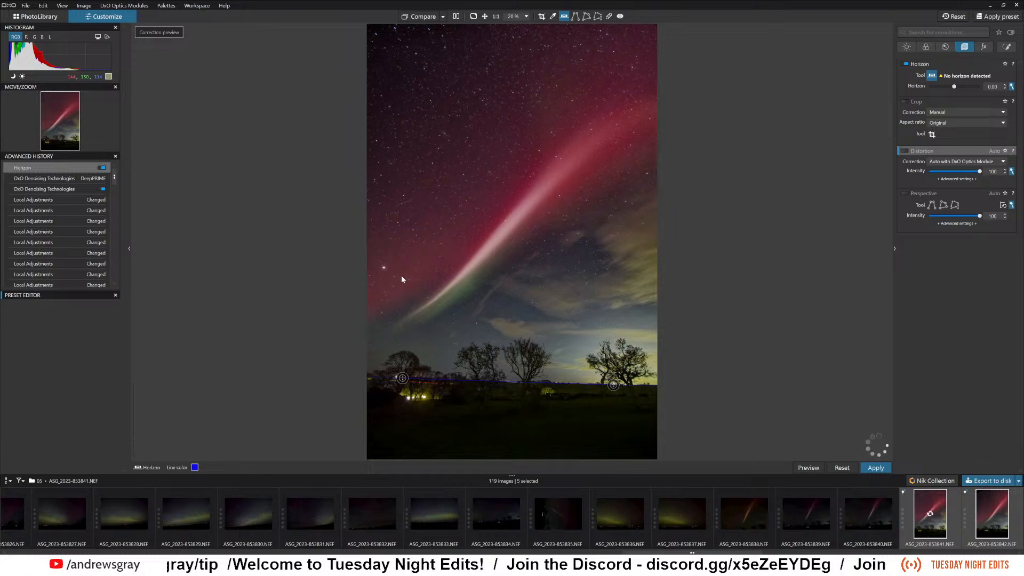
left_click(877, 468)
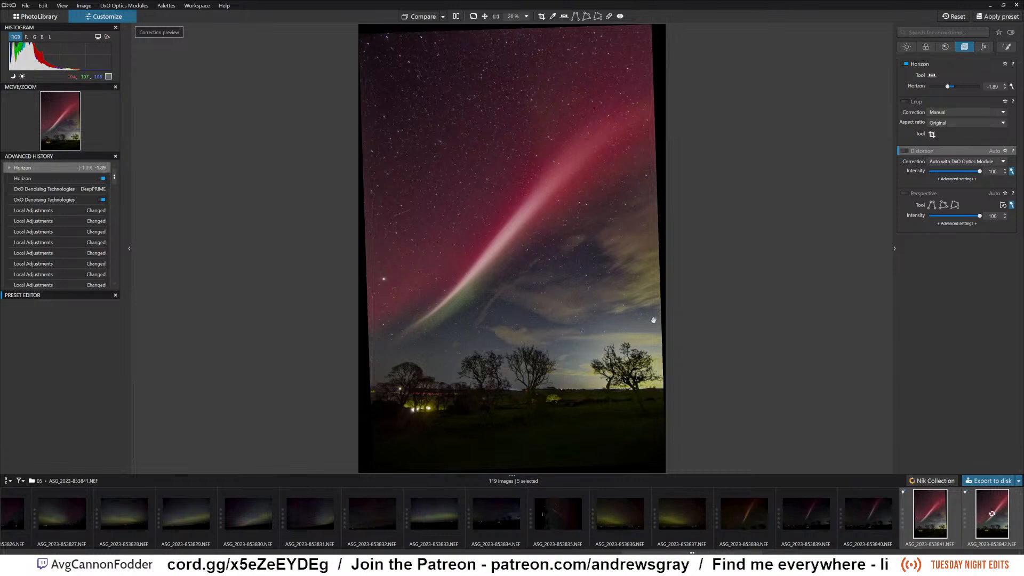
Crop the photo at a 3 × 2 aspect ratio to about 5198 × 7797 px, trimming the black edges around the rotated frame.
left_click(933, 134)
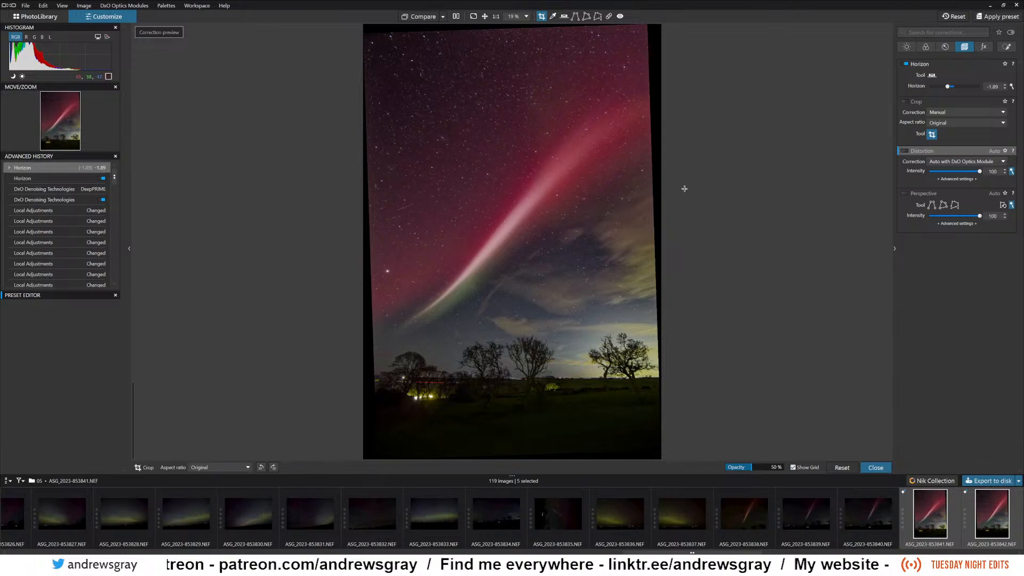
left_click(944, 113)
left_click(948, 121)
left_click(948, 124)
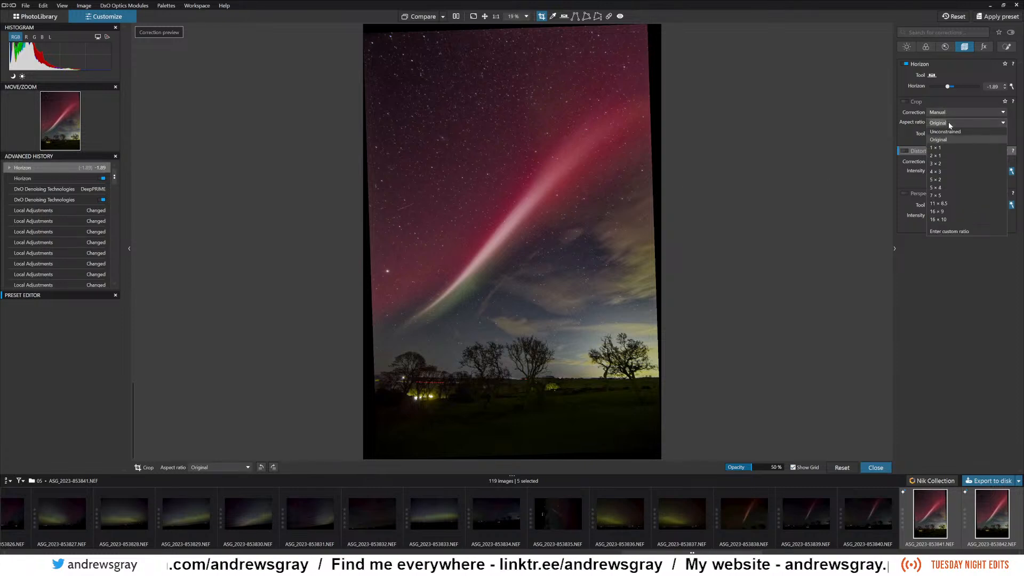
left_click(946, 163)
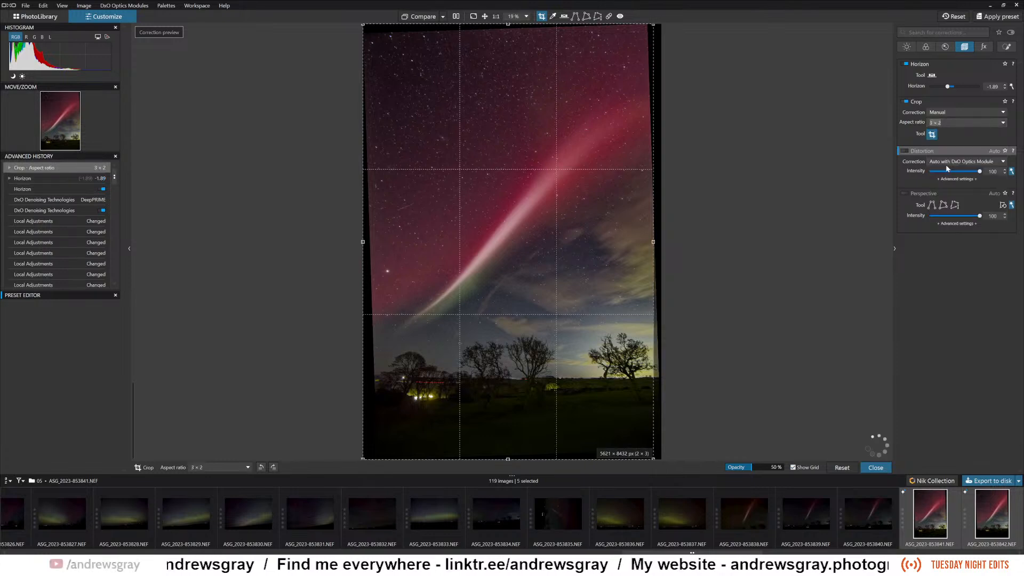
left_click_drag(364, 26, 402, 55)
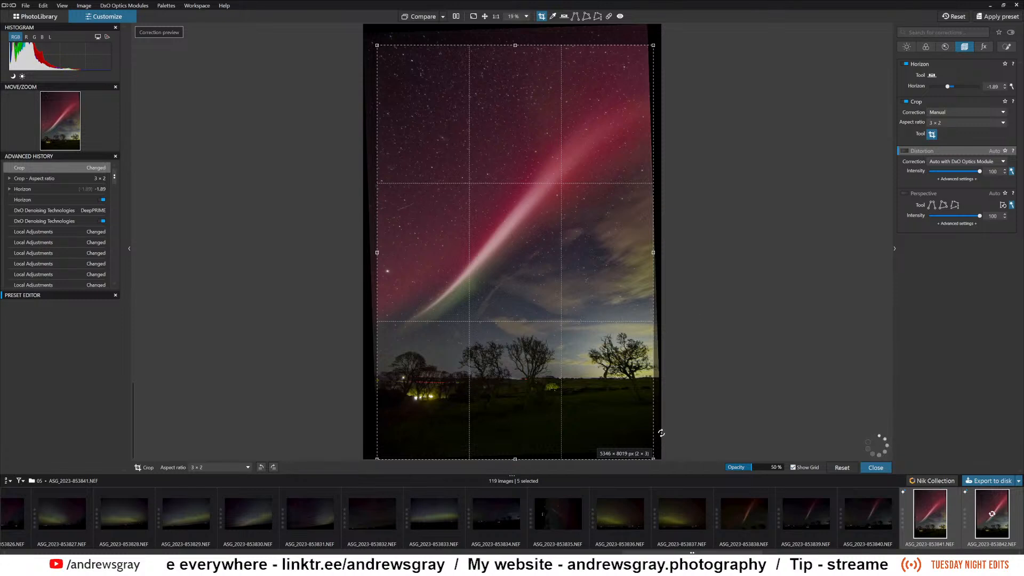
left_click_drag(652, 457, 648, 445)
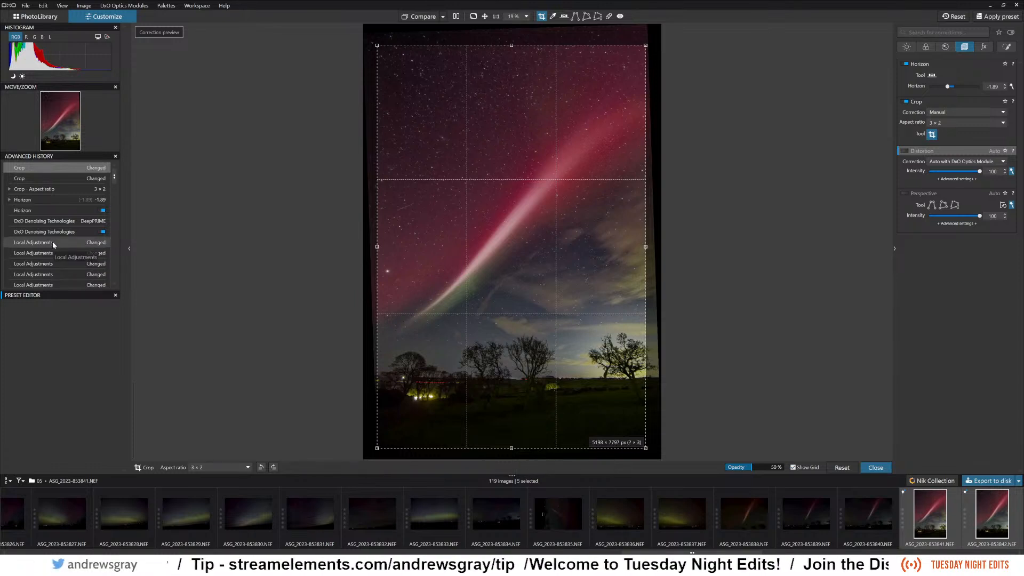
scroll(68, 199, "down", 3)
scroll(68, 200, "down", 5)
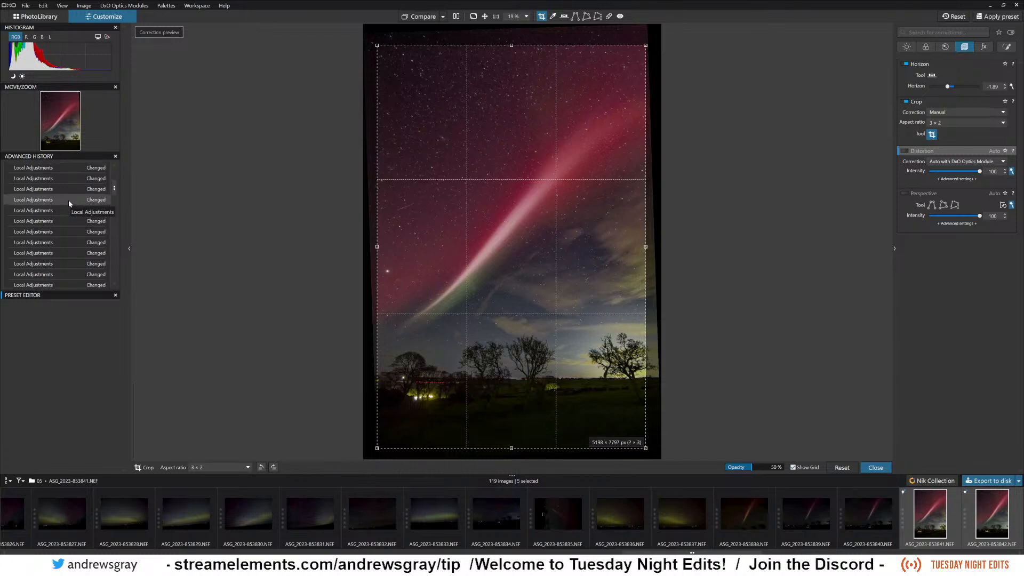
scroll(69, 205, "down", 6)
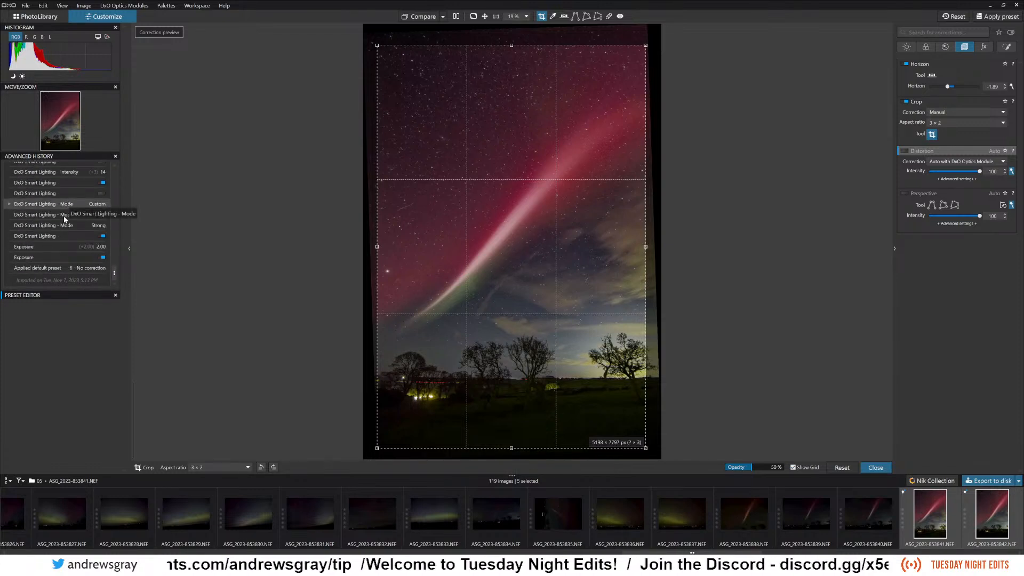
scroll(60, 238, "up", 3)
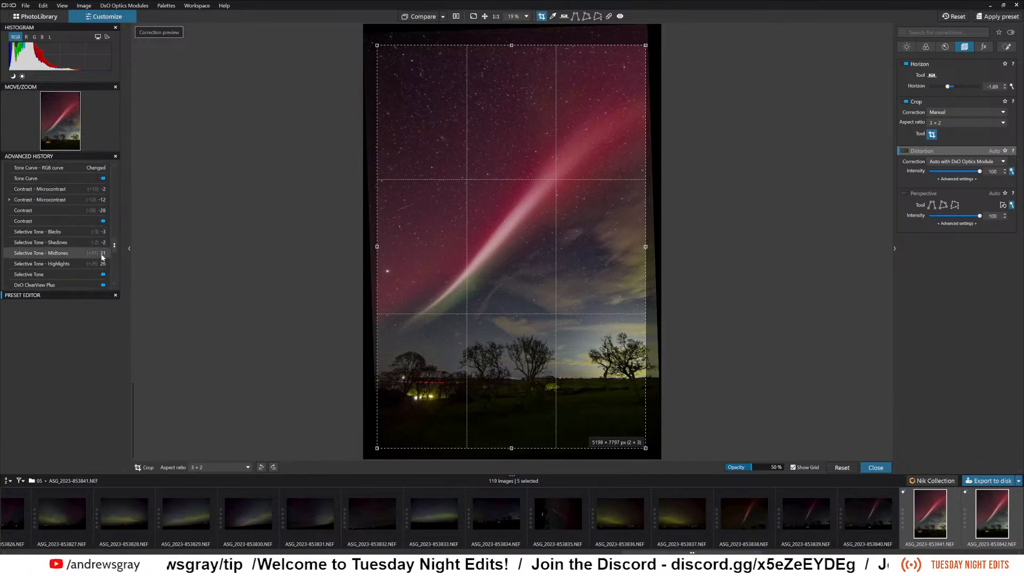
left_click(876, 468)
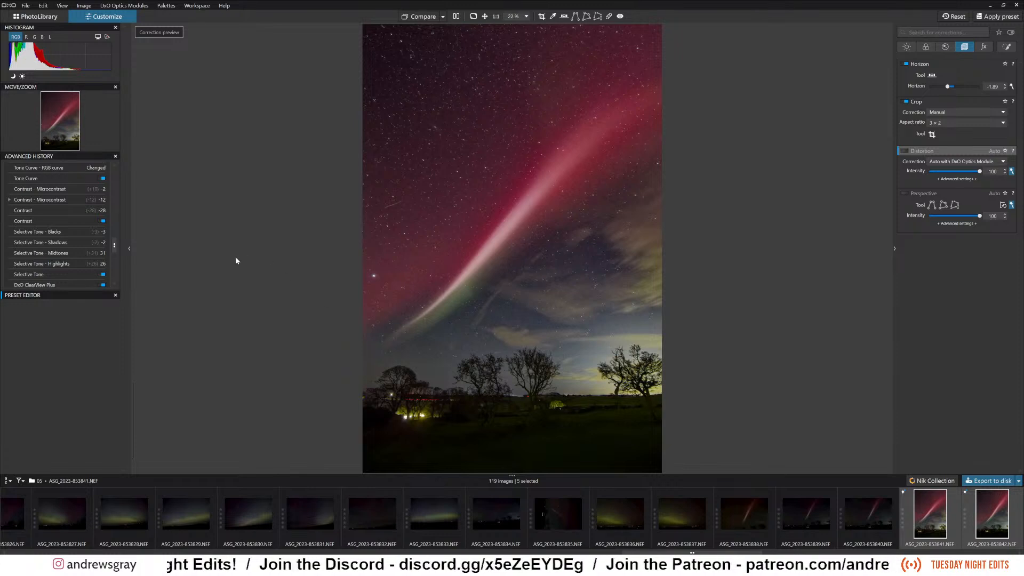
Compare earlier Local Adjustments states in the edit history with the final crop state, ending on the latest crop entry.
left_click_drag(115, 246, 129, 174)
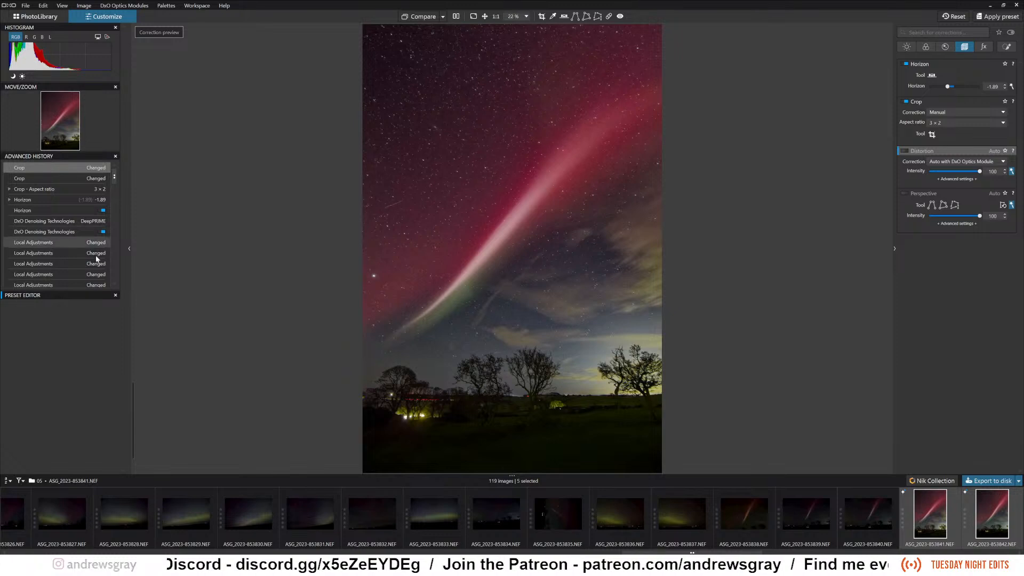
left_click_drag(115, 180, 116, 194)
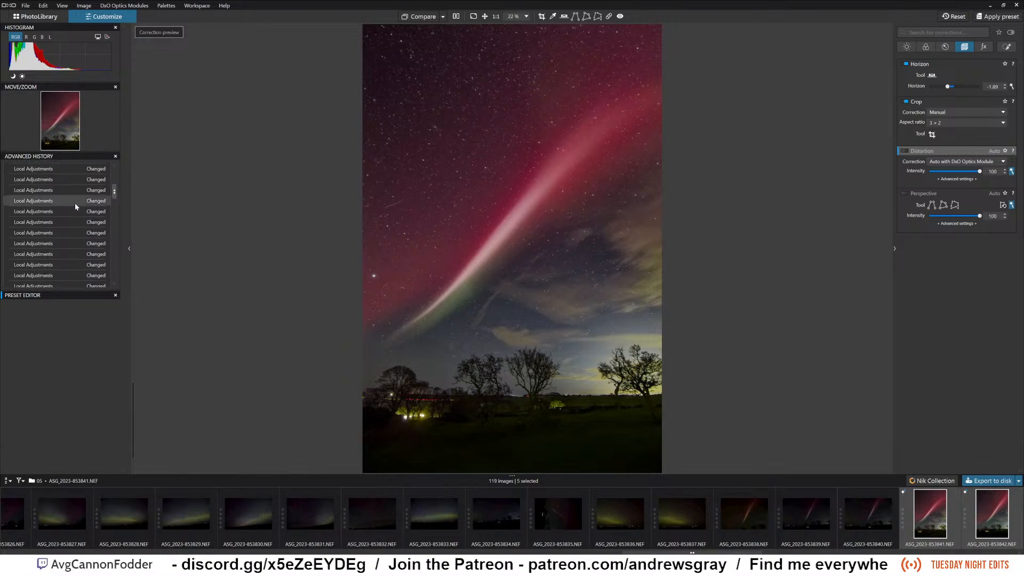
left_click(46, 203)
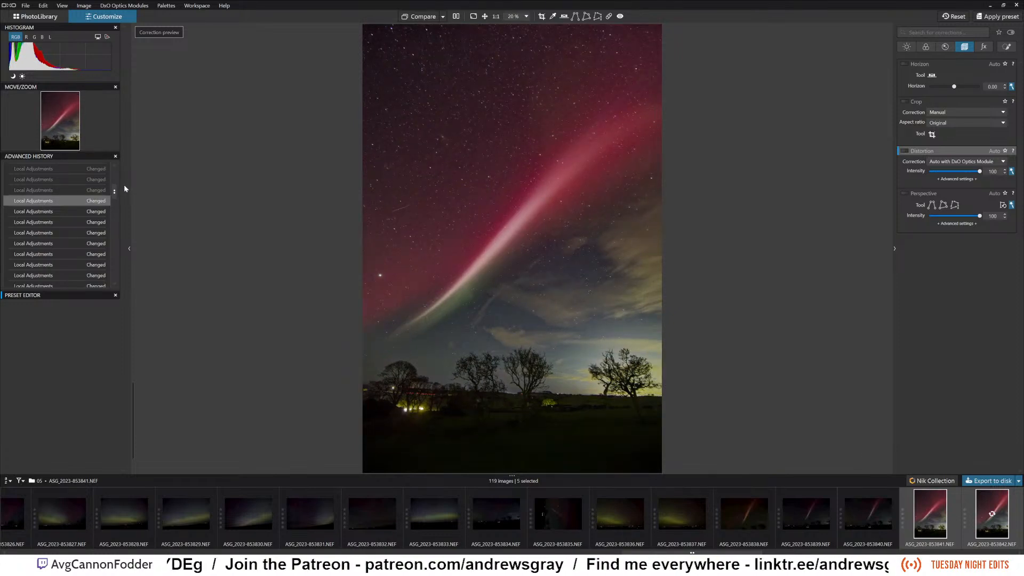
left_click_drag(115, 194, 114, 174)
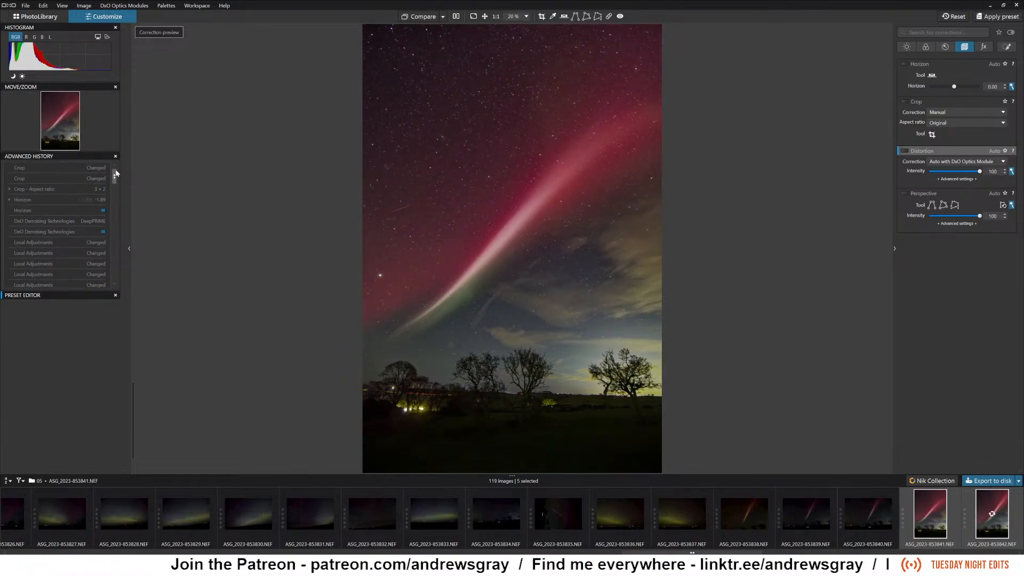
left_click(71, 169)
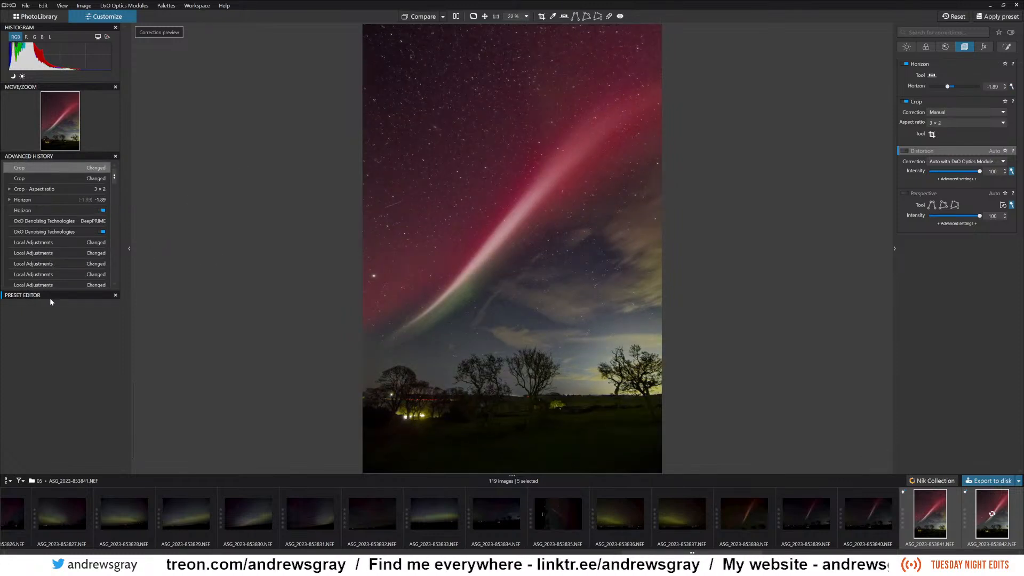
left_click(45, 255)
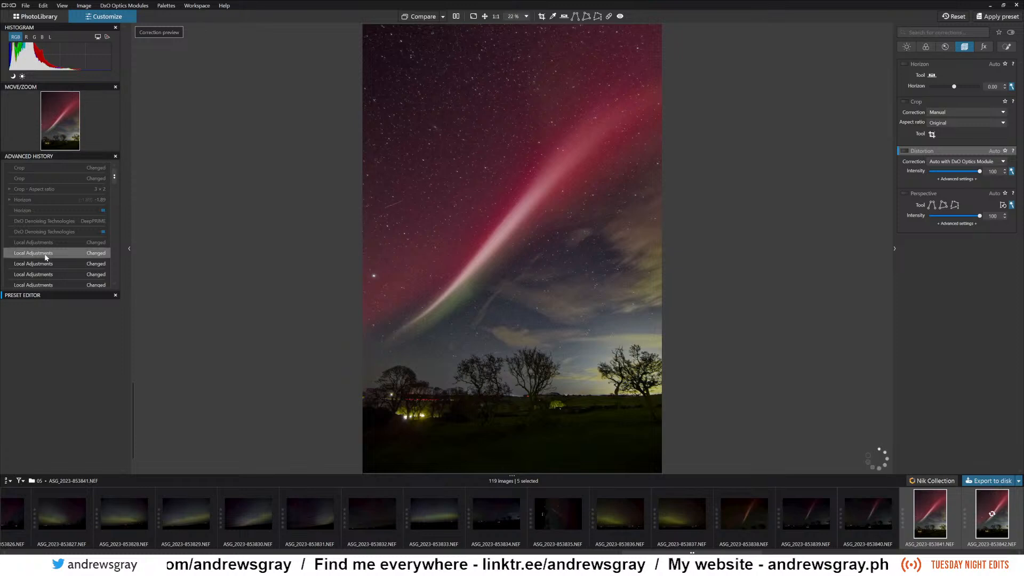
left_click(53, 169)
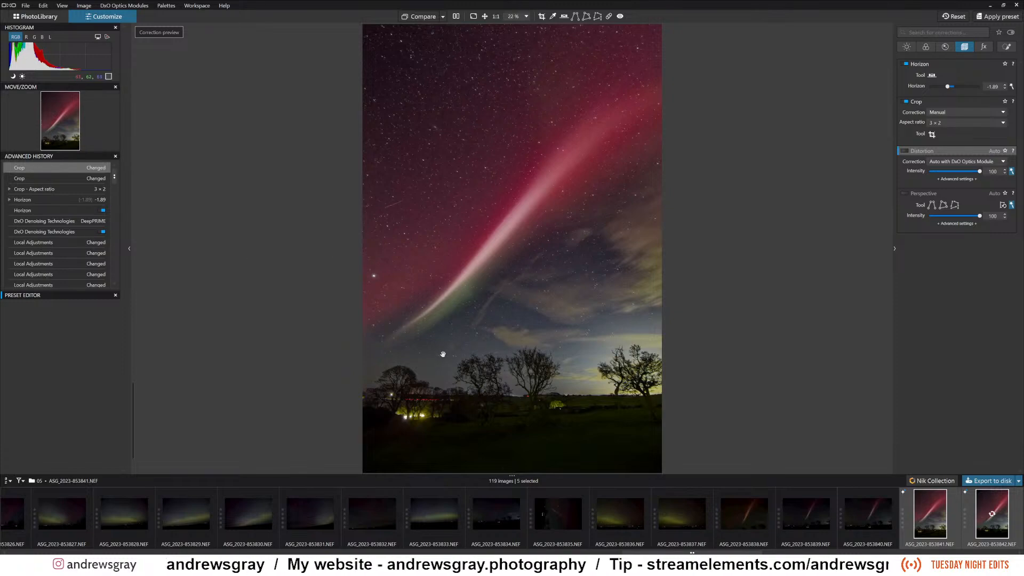
Inspect the trees, clouds and aurora beam up close, and check the denoised sky at 100% with the detail corrections shown.
scroll(445, 351, "up", 2)
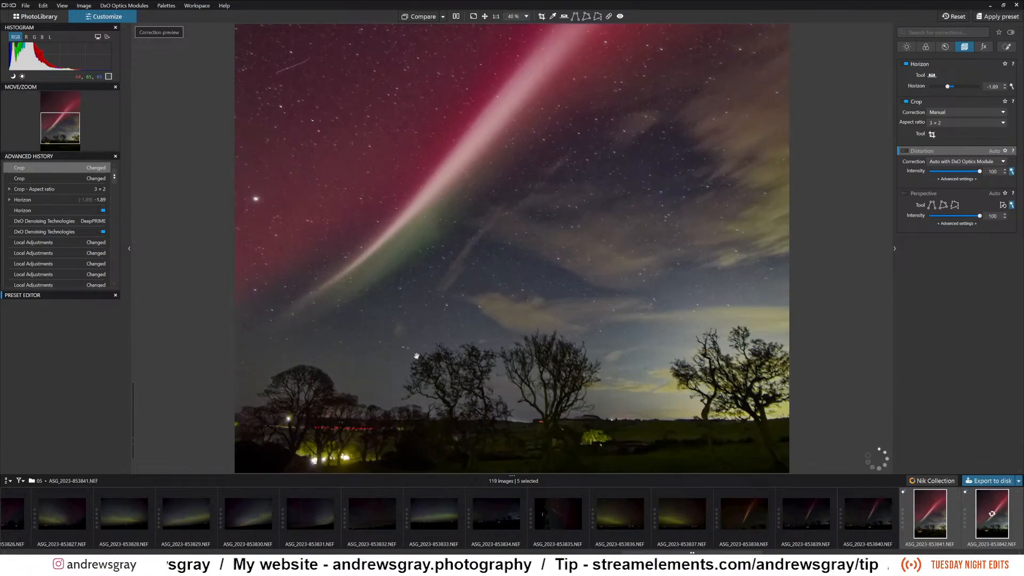
scroll(417, 356, "down", 2)
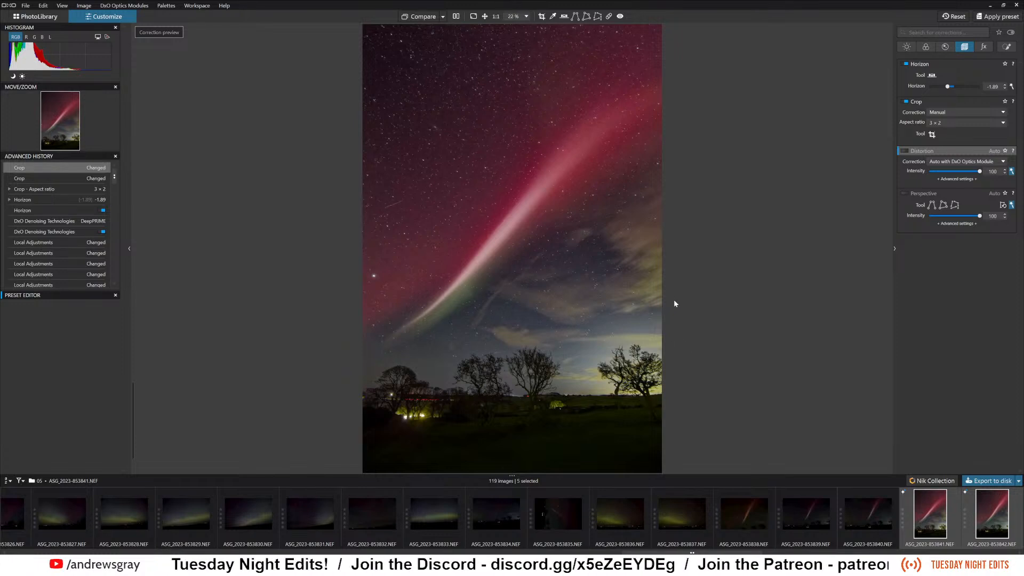
scroll(487, 277, "up", 2)
scroll(488, 284, "up", 2)
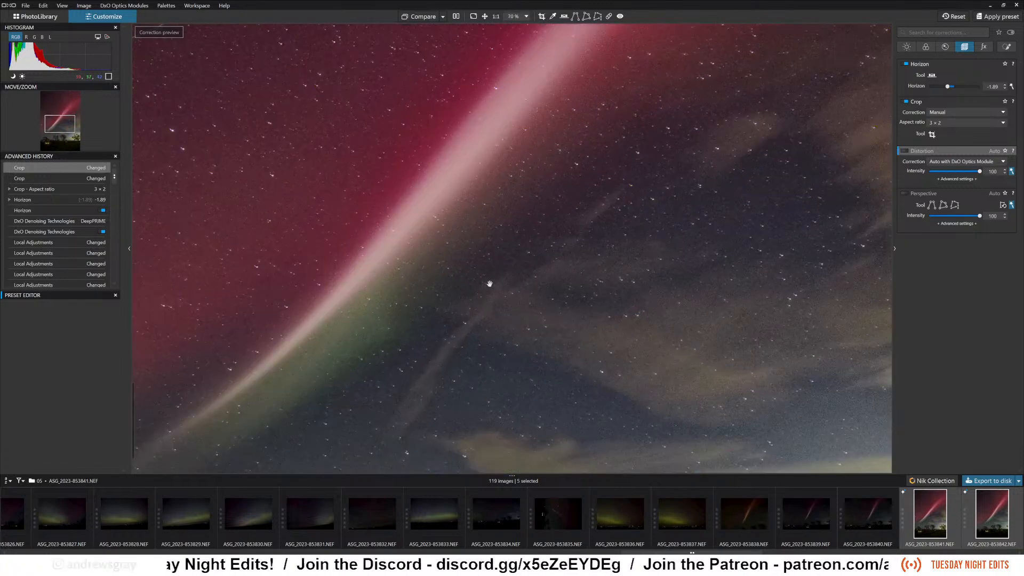
scroll(486, 305, "down", 1)
scroll(486, 308, "down", 2)
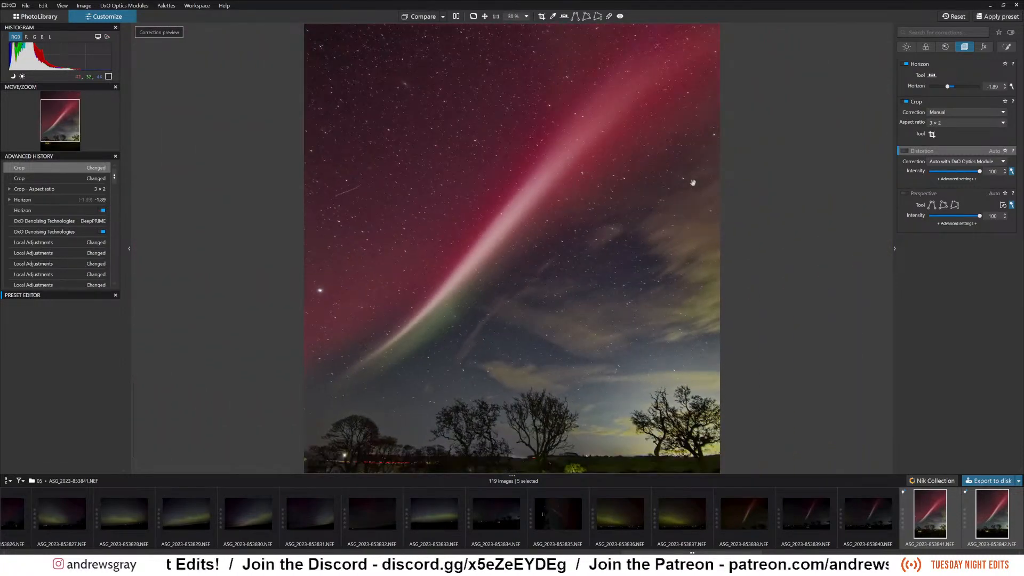
left_click(985, 49)
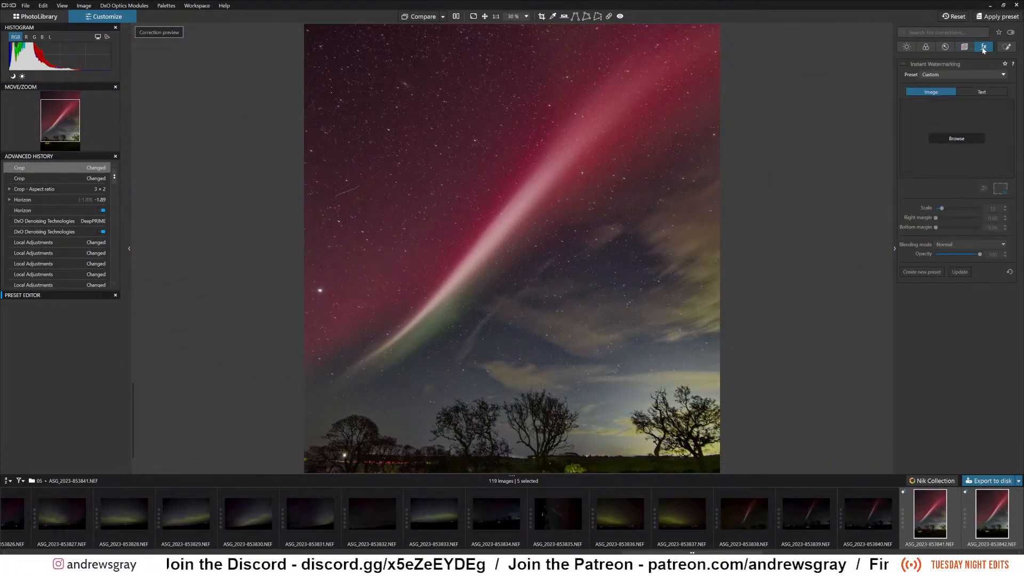
left_click(947, 46)
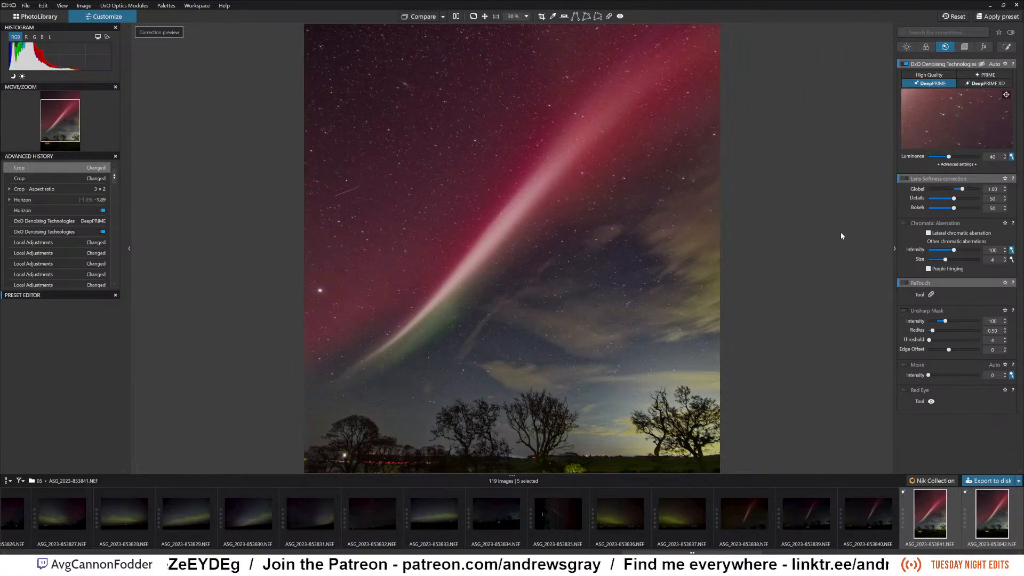
left_click(496, 16)
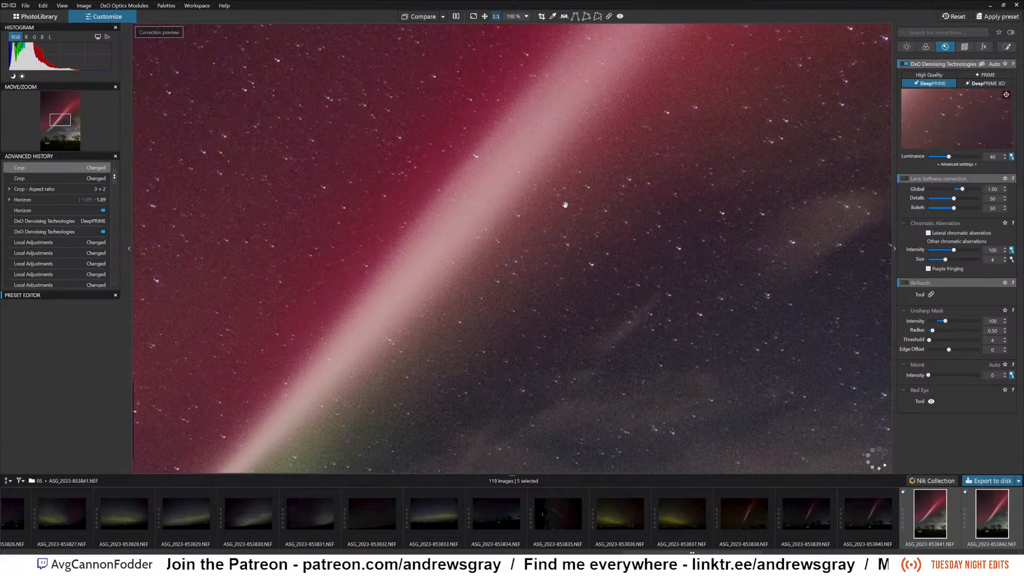
Fit the photo to the view and review the Standard output JPEG export settings and destination choices, leaving without exporting.
left_click(485, 17)
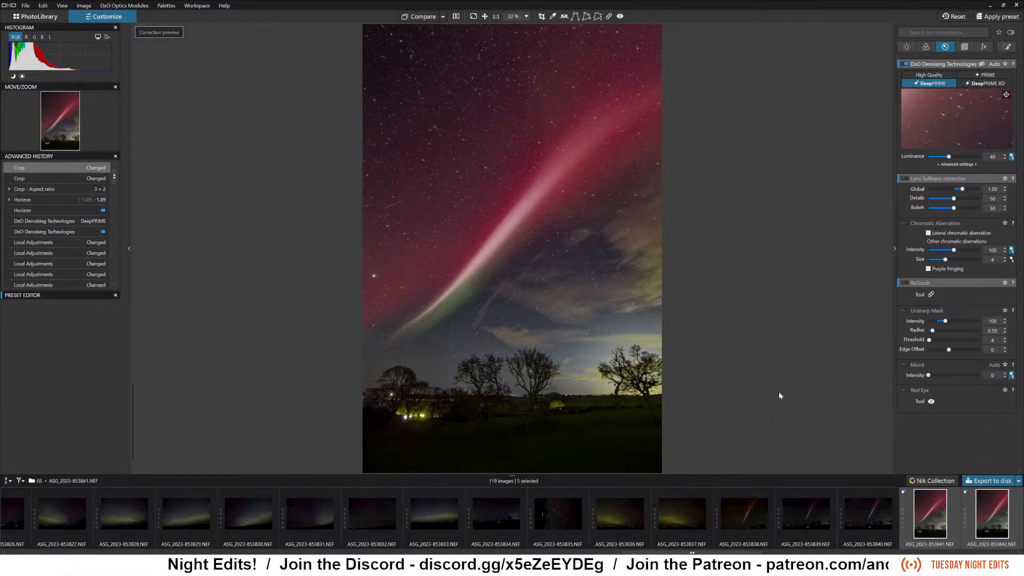
left_click(989, 480)
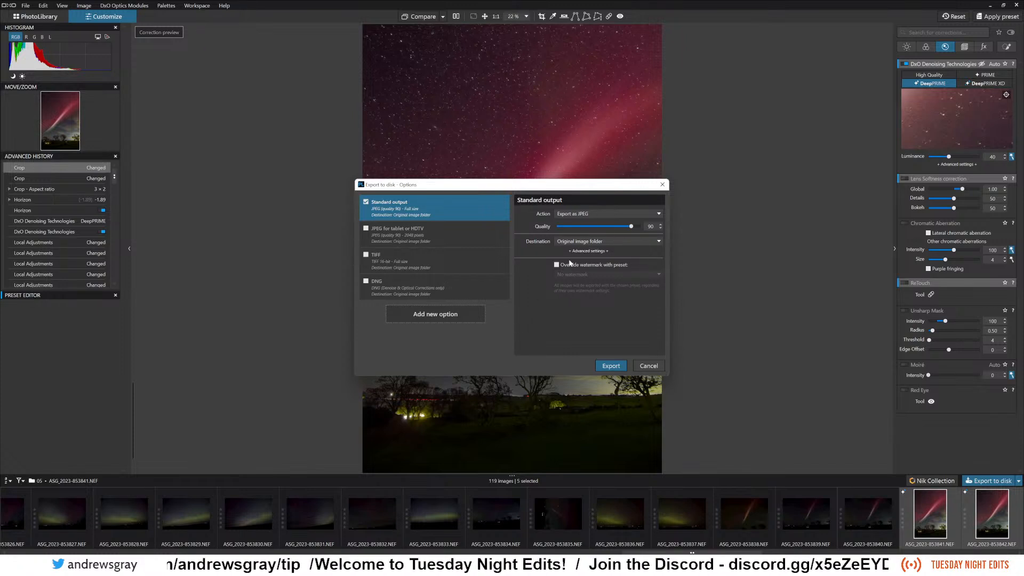
left_click(611, 243)
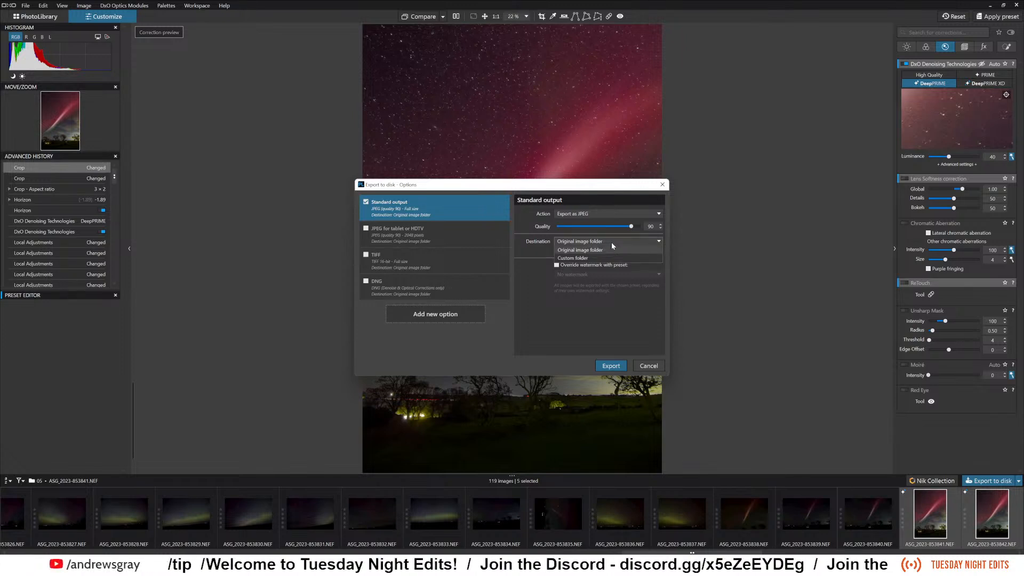
left_click(608, 250)
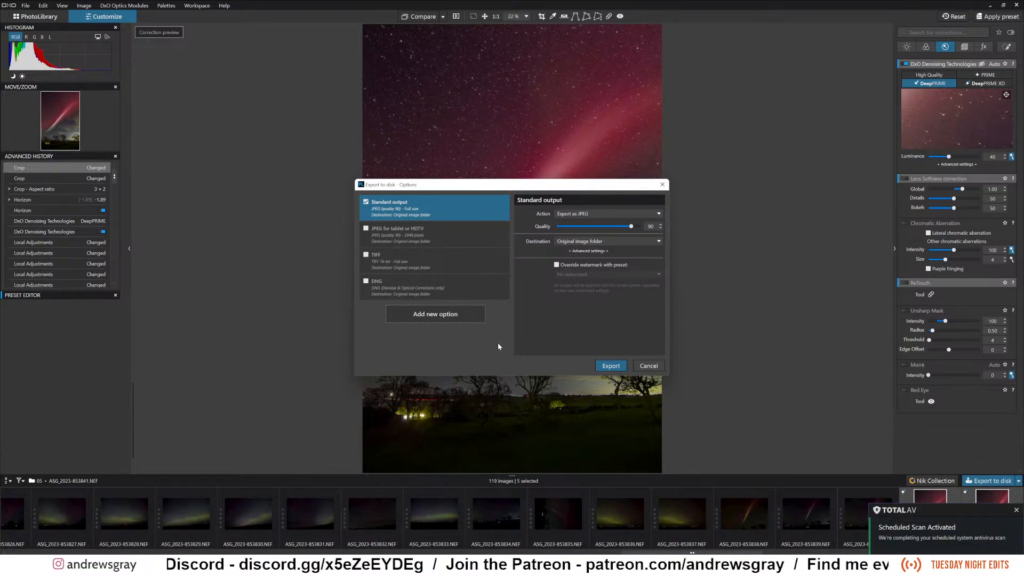
left_click(1016, 511)
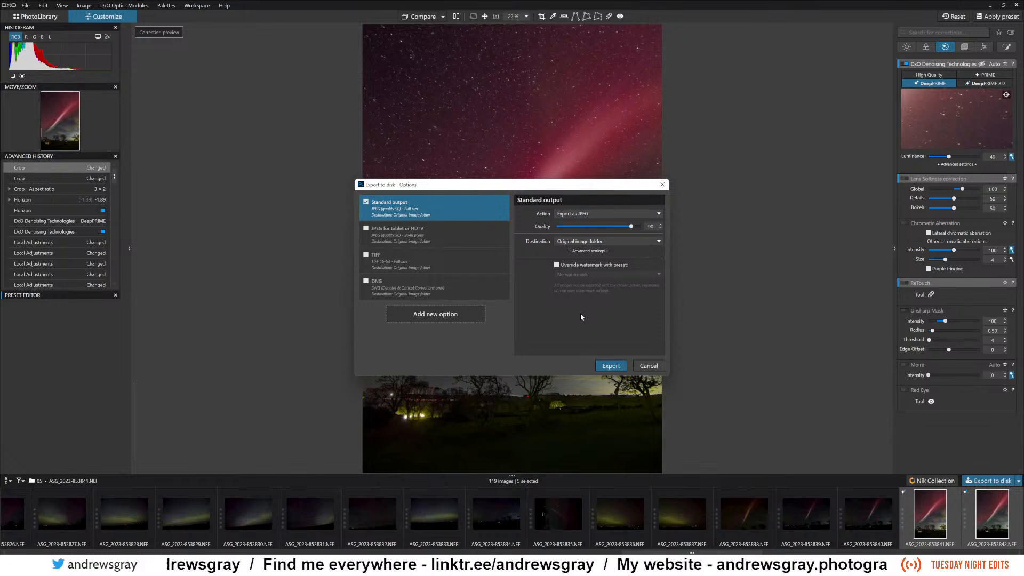
left_click(652, 366)
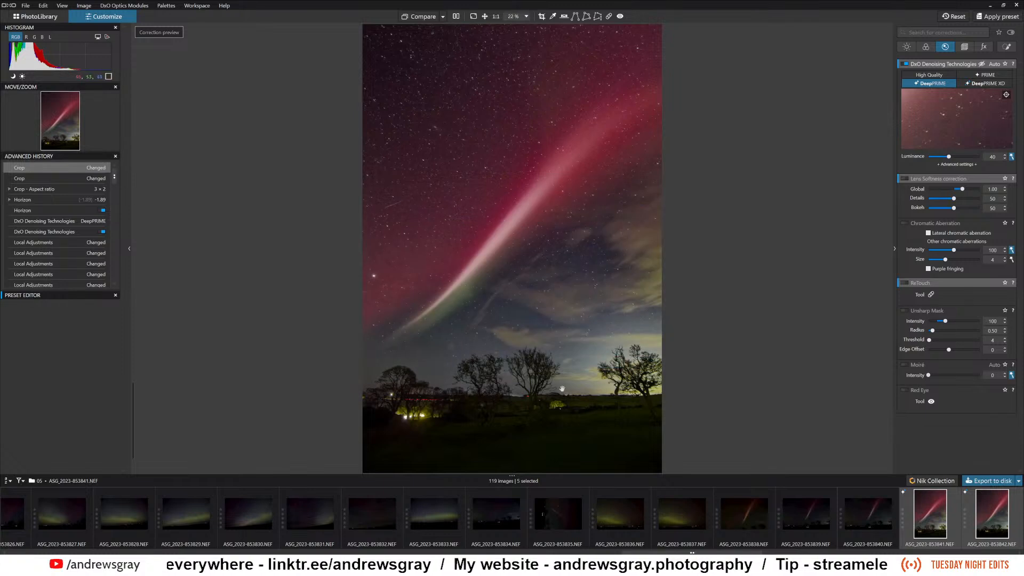
View the edited aurora photo ASG_2023-853842.NEF on its own from the group of five.
scroll(872, 524, "down", 2)
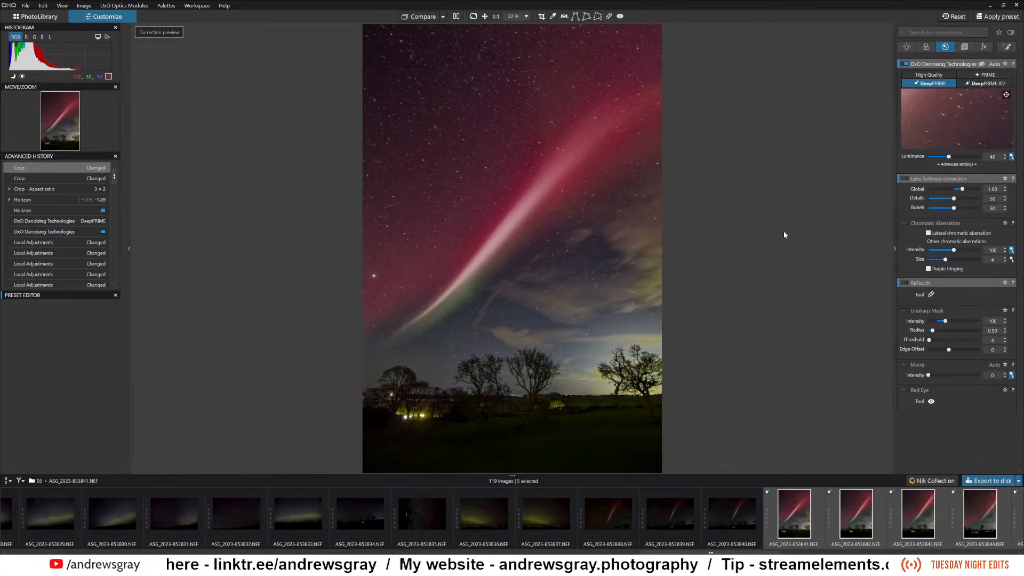
scroll(808, 528, "down", 2)
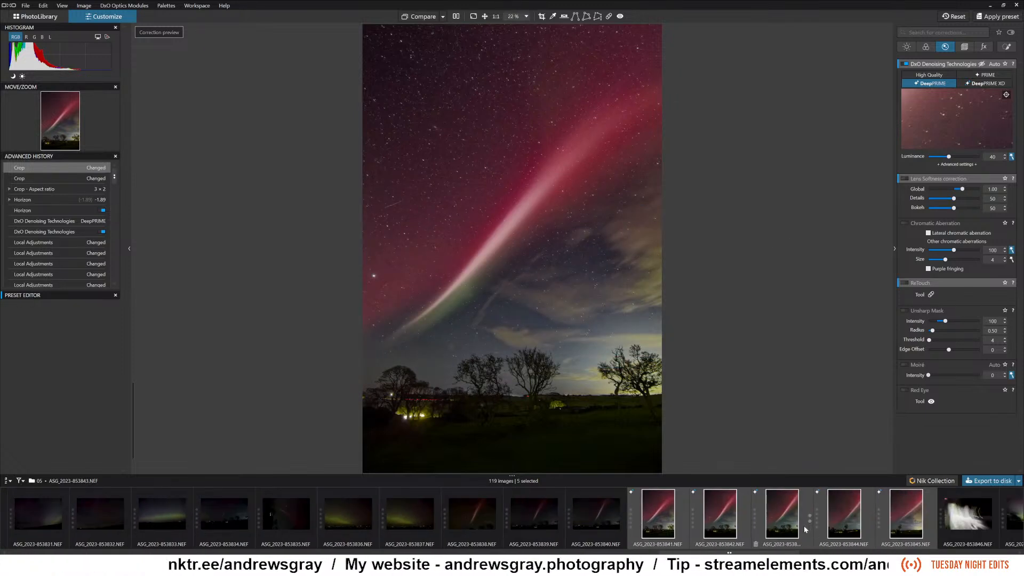
scroll(809, 528, "down", 1)
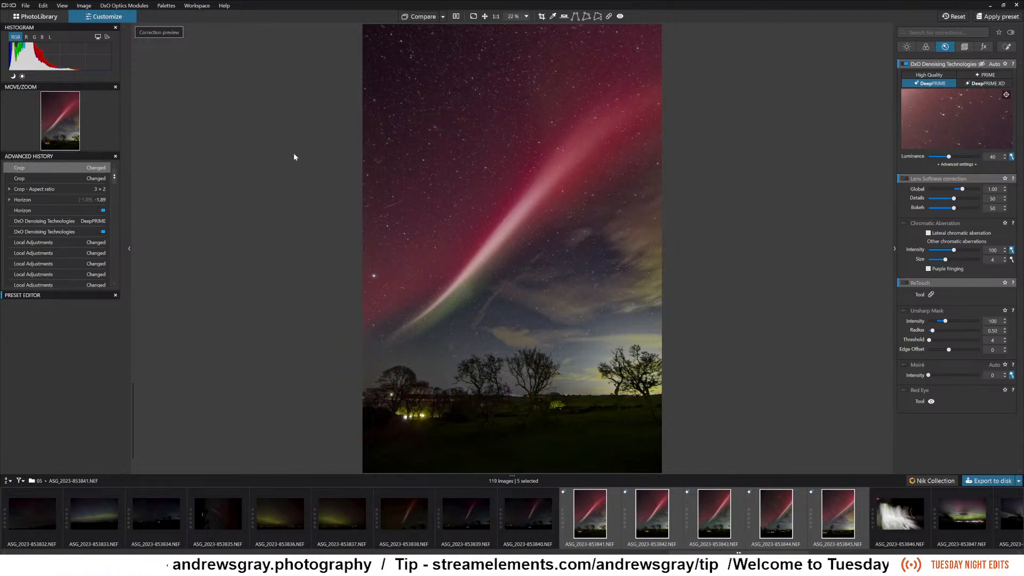
left_click(652, 519)
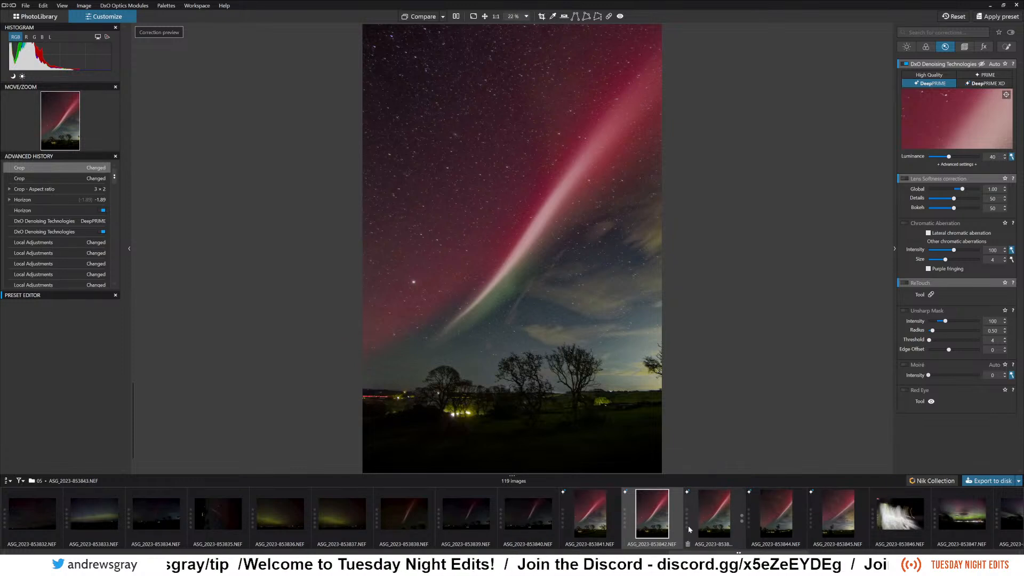
Open the green aurora photo ASG_2023-853869.NEF from further along the image strip.
scroll(606, 517, "down", 1)
scroll(606, 516, "down", 1)
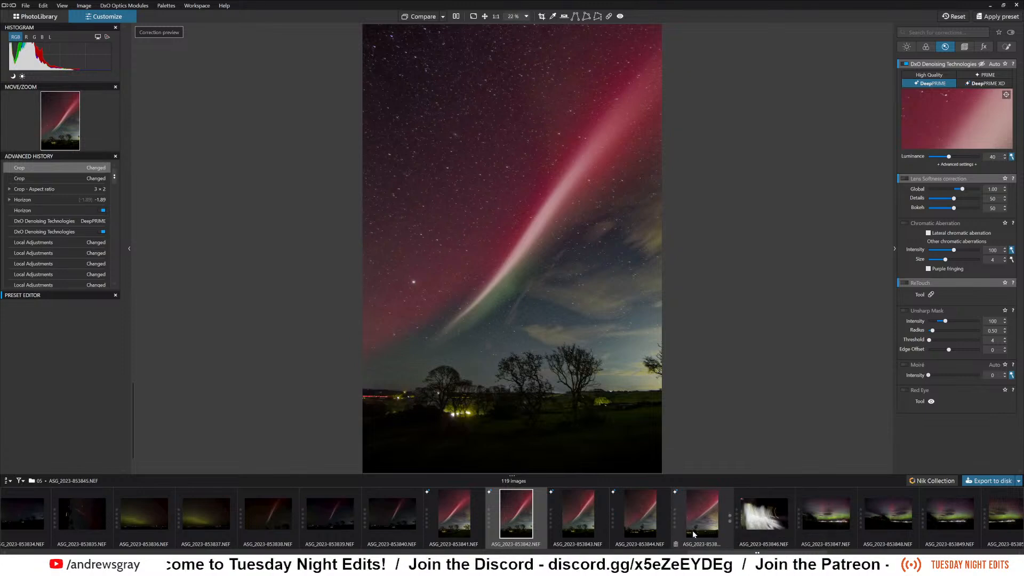
scroll(715, 519, "down", 5)
scroll(715, 523, "down", 5)
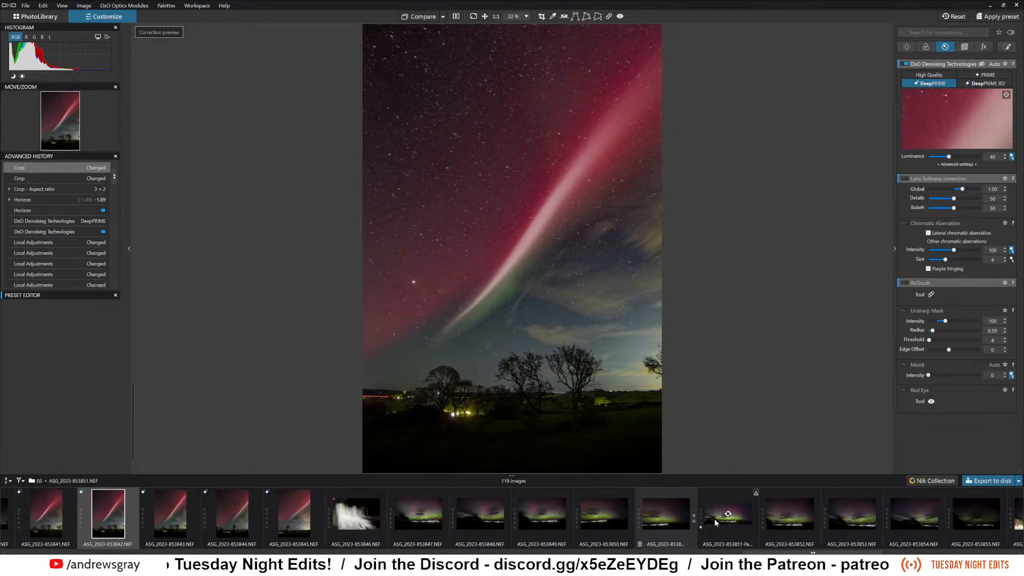
scroll(715, 523, "down", 6)
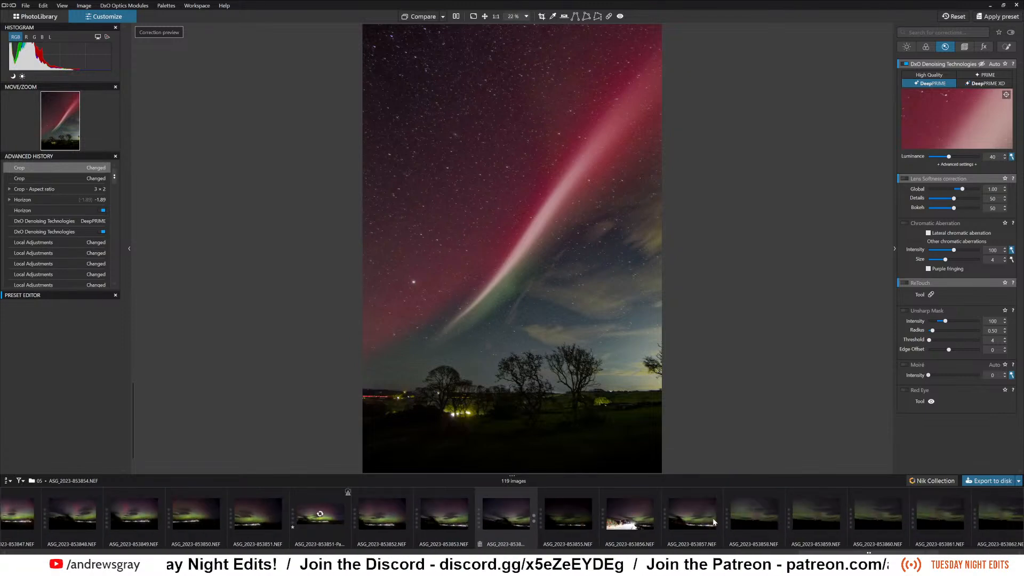
scroll(712, 517, "down", 5)
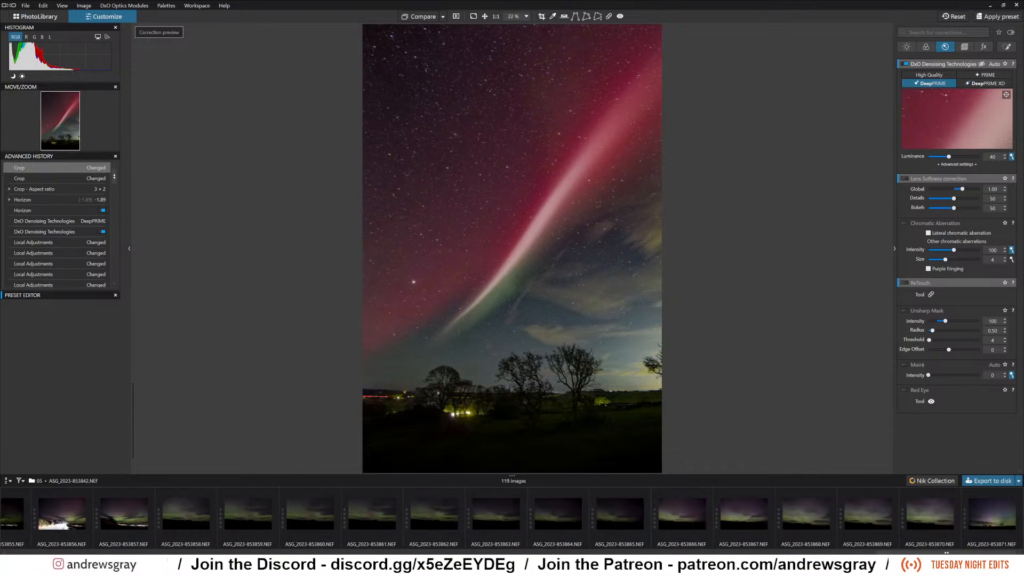
left_click(873, 524)
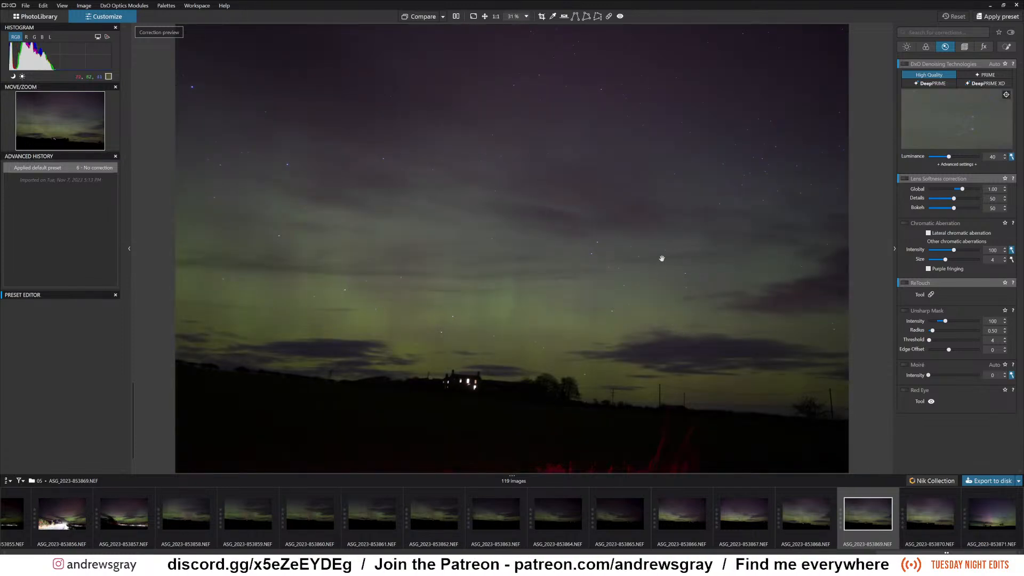
Compare the green aurora photo with and without DxO ClearView Plus at intensity 50, leaving the correction off.
left_click(906, 47)
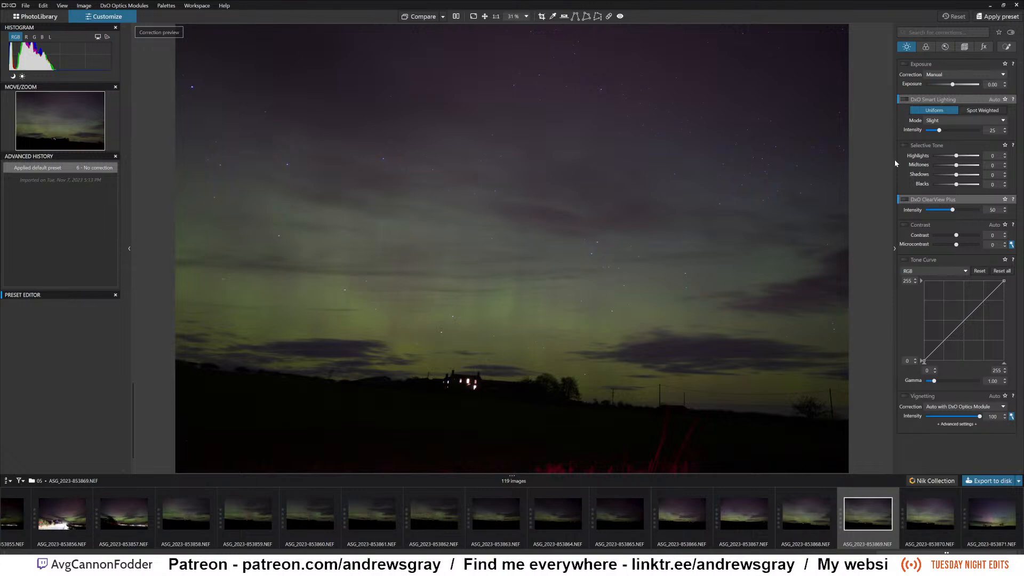
left_click(907, 201)
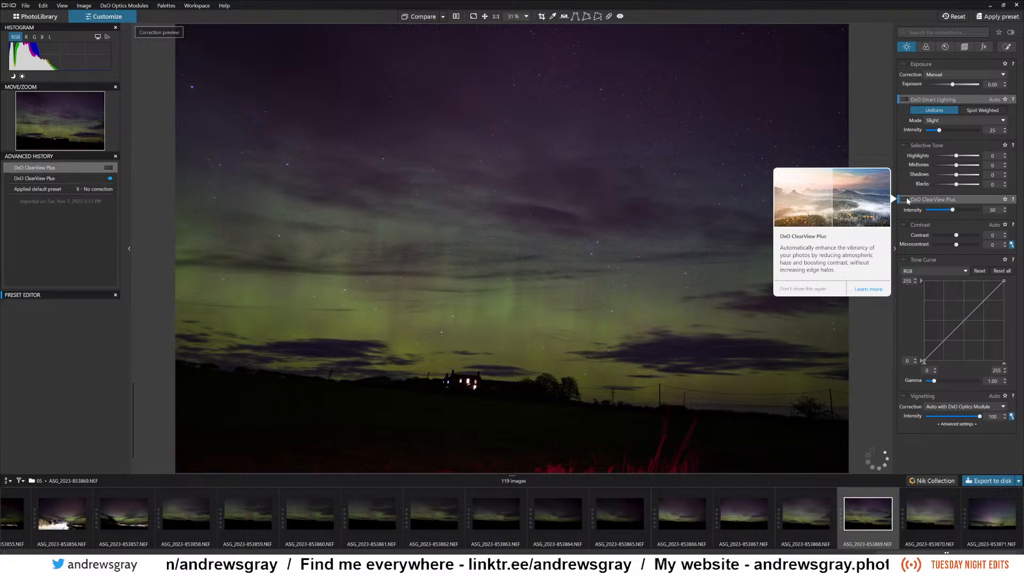
left_click(907, 200)
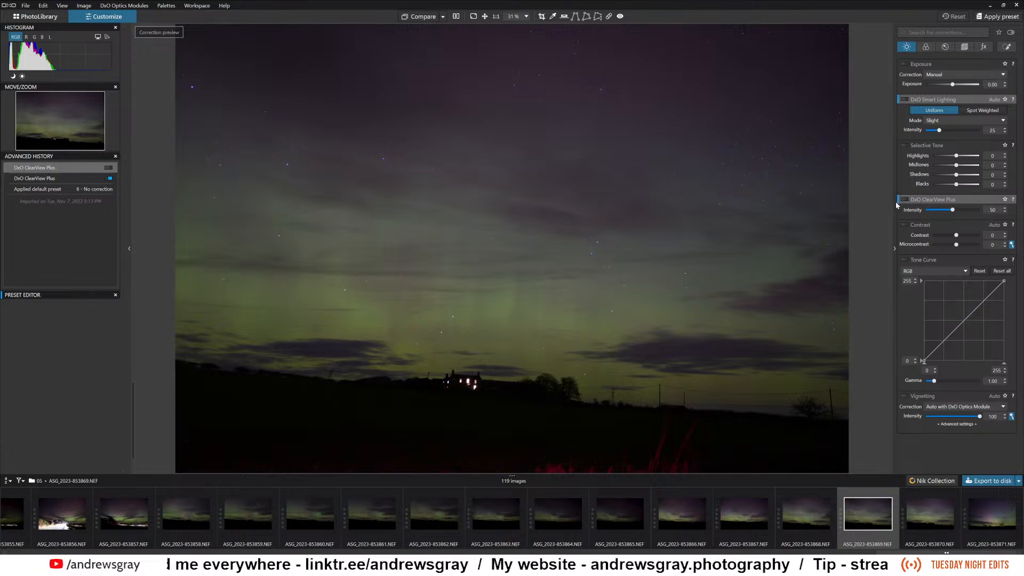
mouse_move(903, 202)
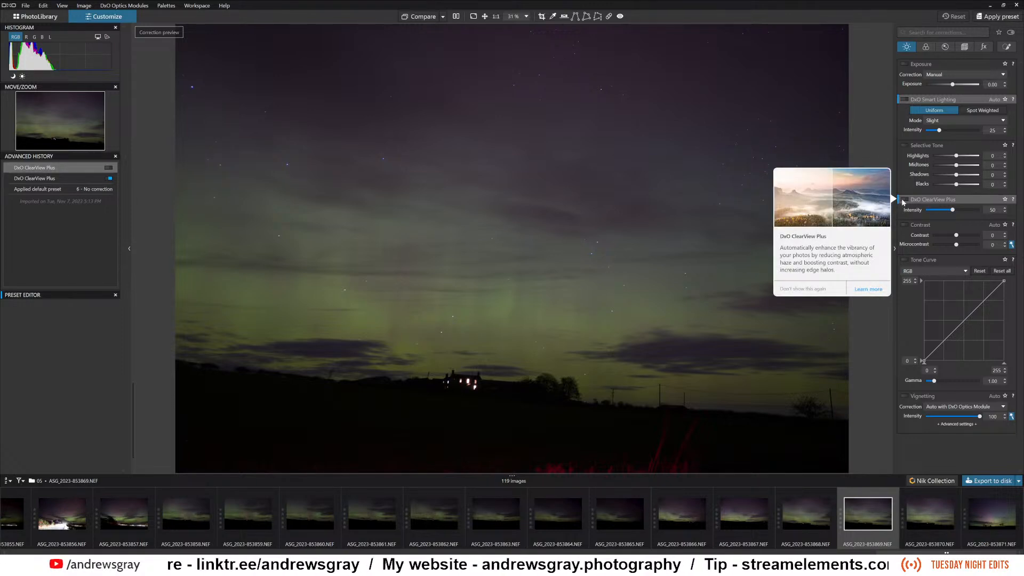
left_click(903, 201)
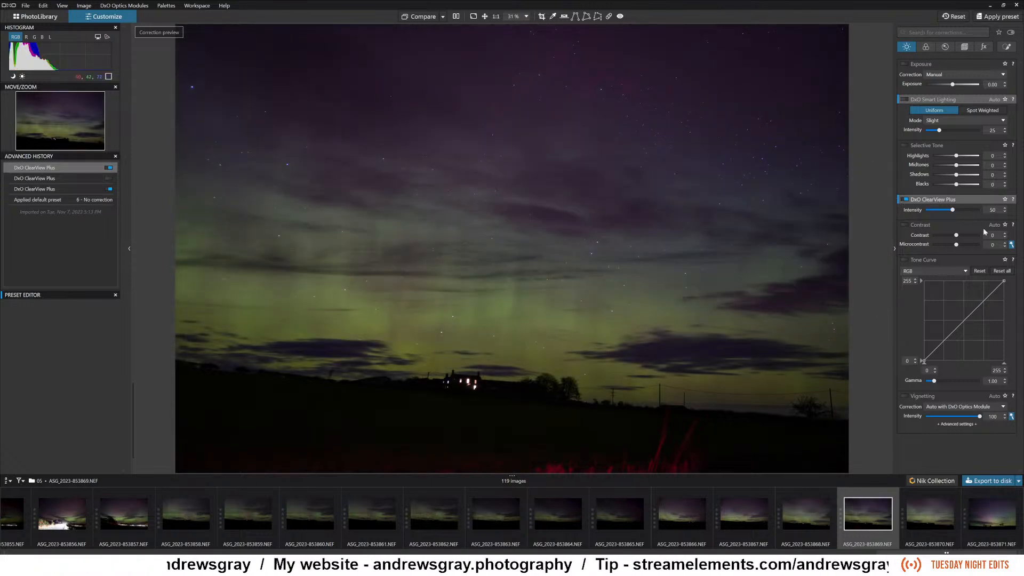
left_click(906, 201)
left_click(906, 201)
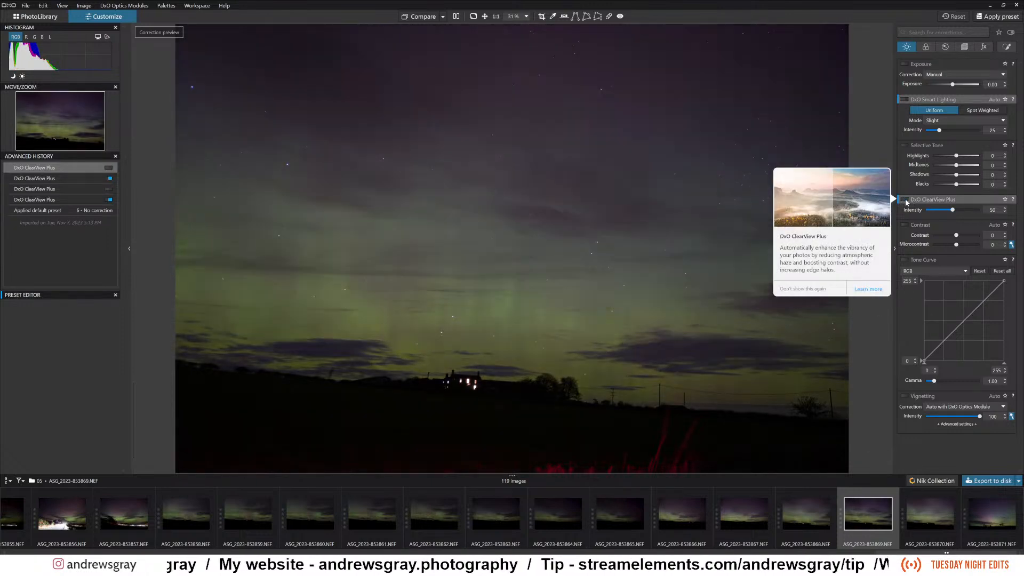
left_click(906, 201)
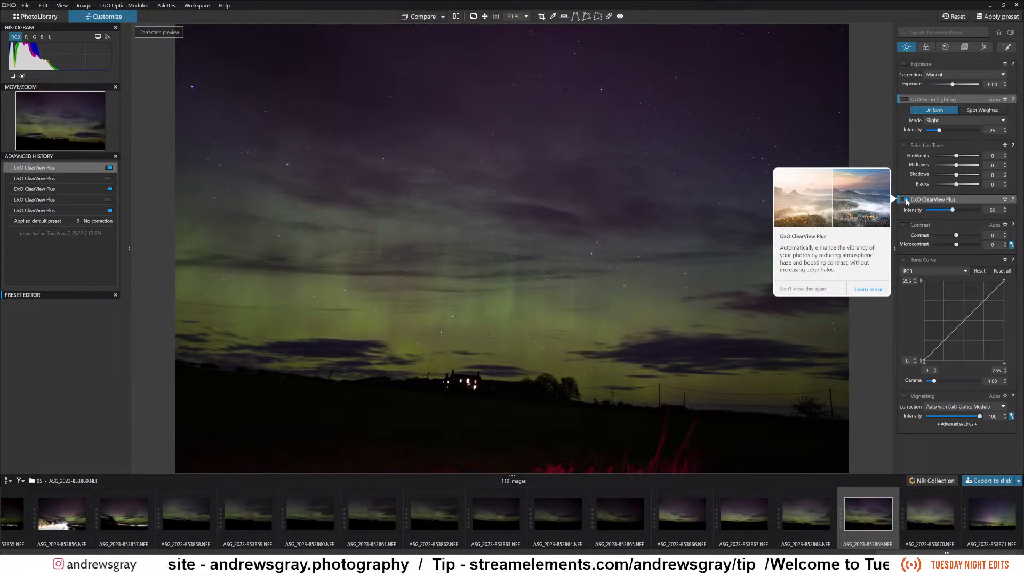
left_click(907, 201)
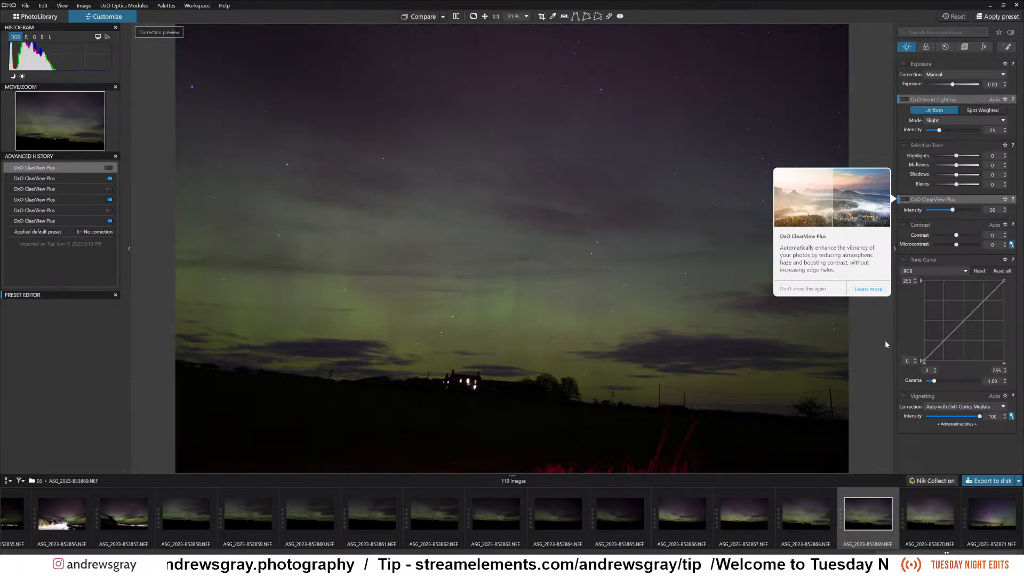
Enable DxO ClearView Plus with an intensity of 9 and switch the denoising method to PRIME.
mouse_move(953, 212)
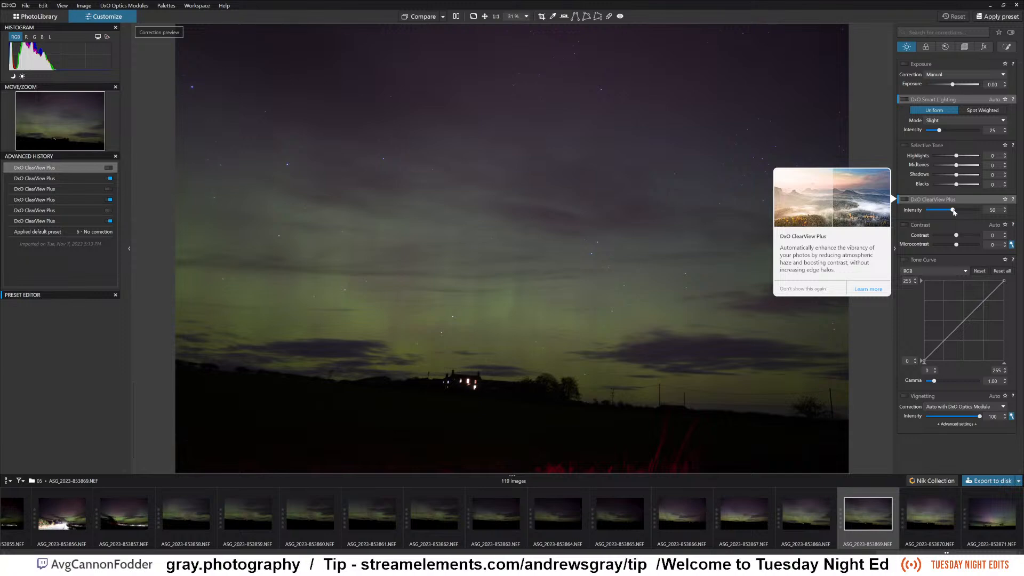
left_click(908, 202)
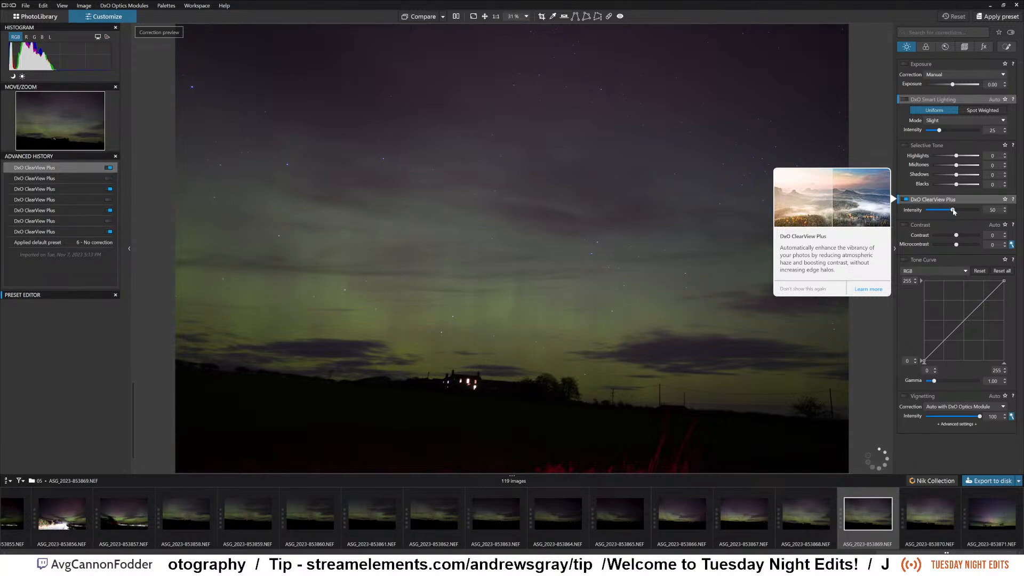
left_click_drag(948, 212, 932, 213)
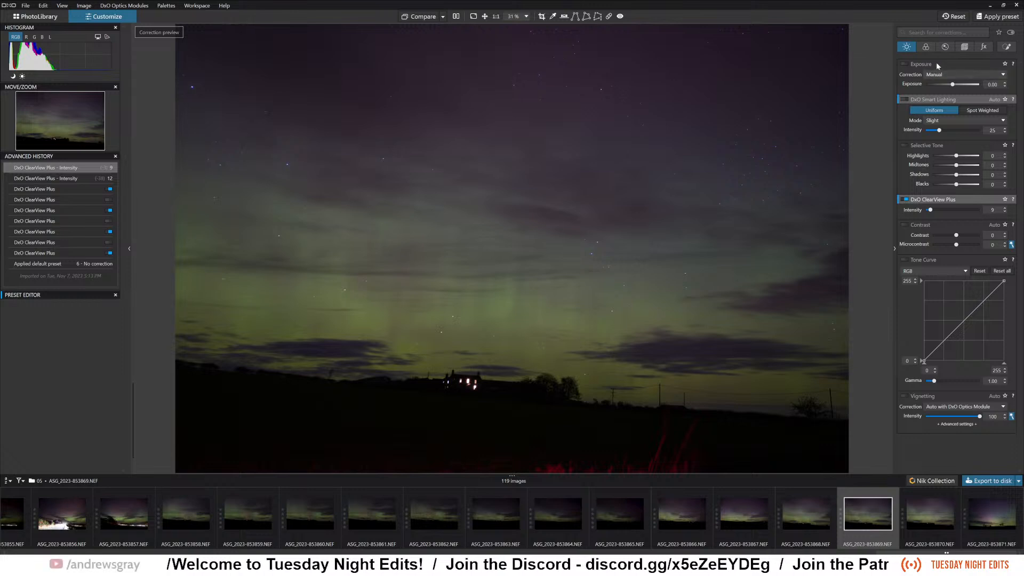
left_click(946, 48)
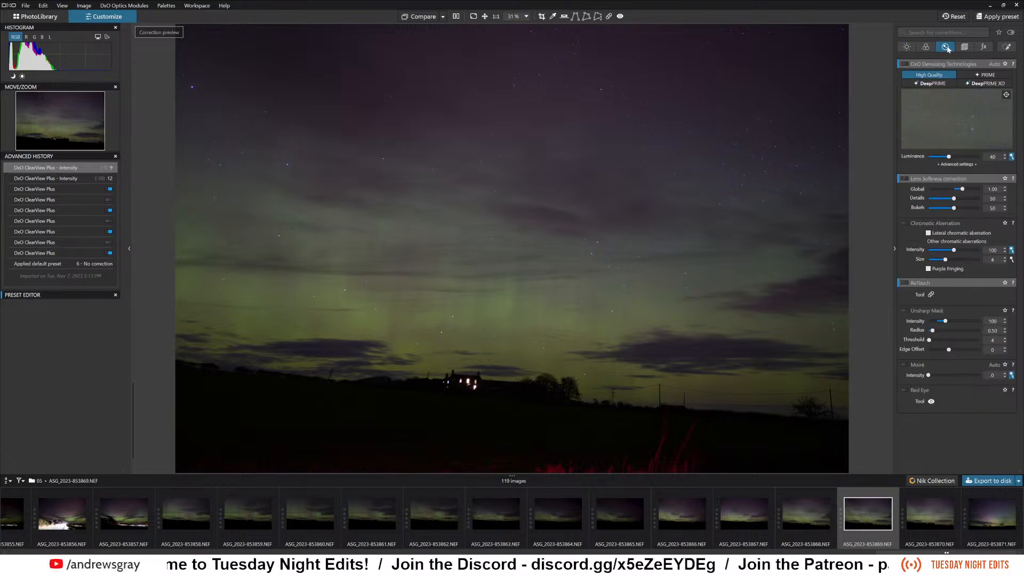
left_click(983, 76)
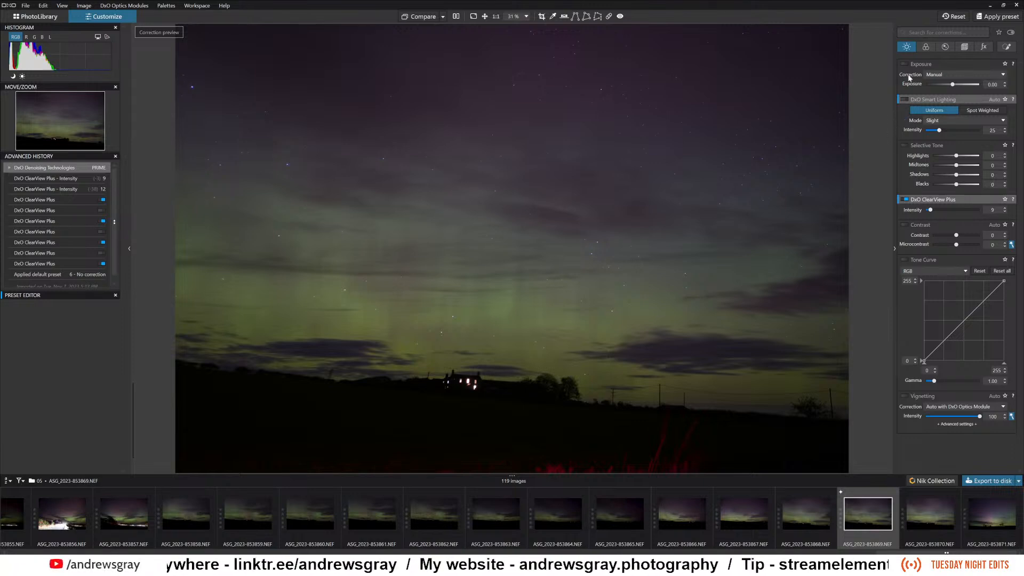
Enable Selective Tone with Highlights 34, Midtones 47 and Blacks -9, and set Exposure to 0.39.
left_click(905, 147)
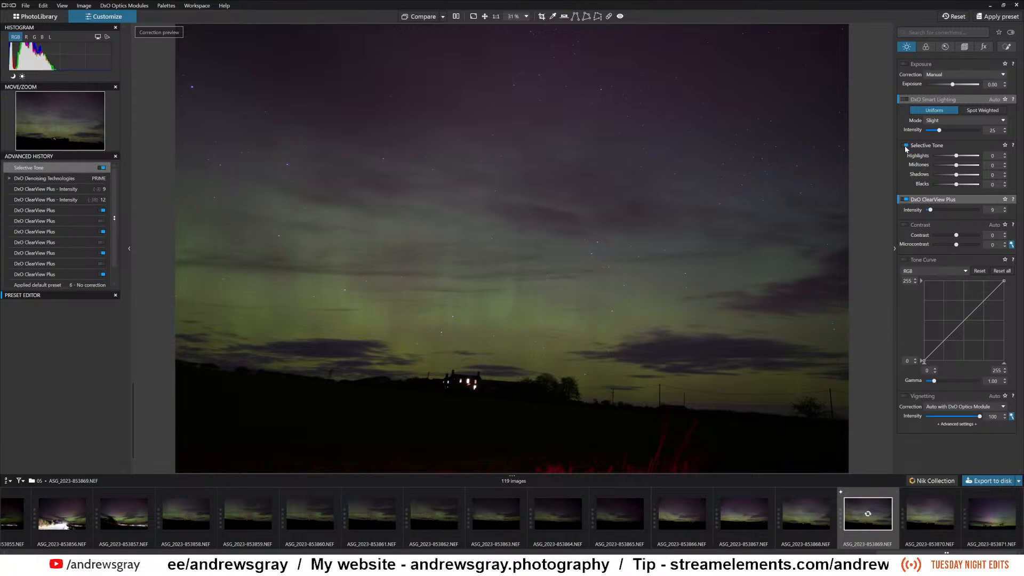
left_click_drag(957, 158, 964, 160)
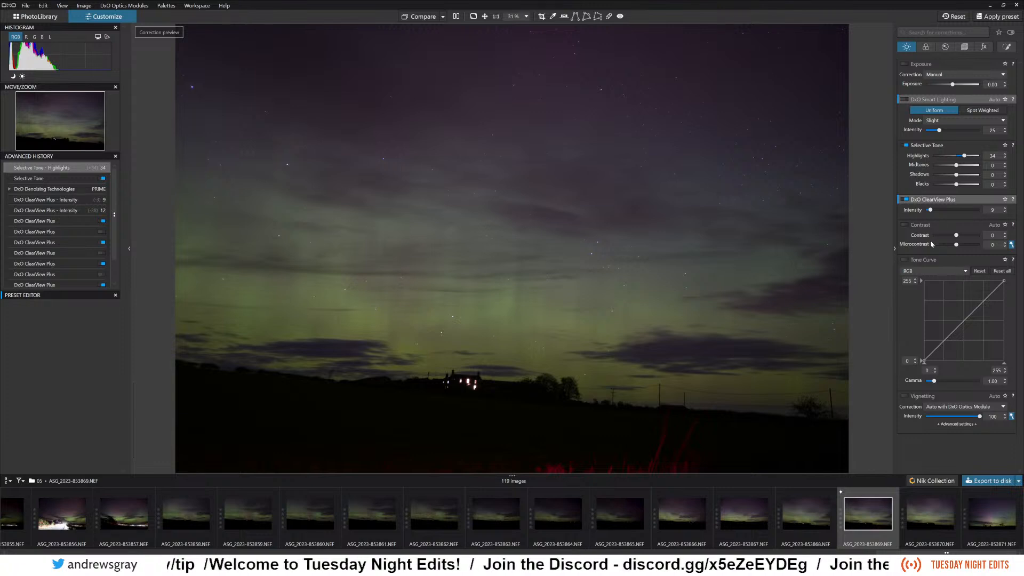
left_click_drag(954, 168, 968, 167)
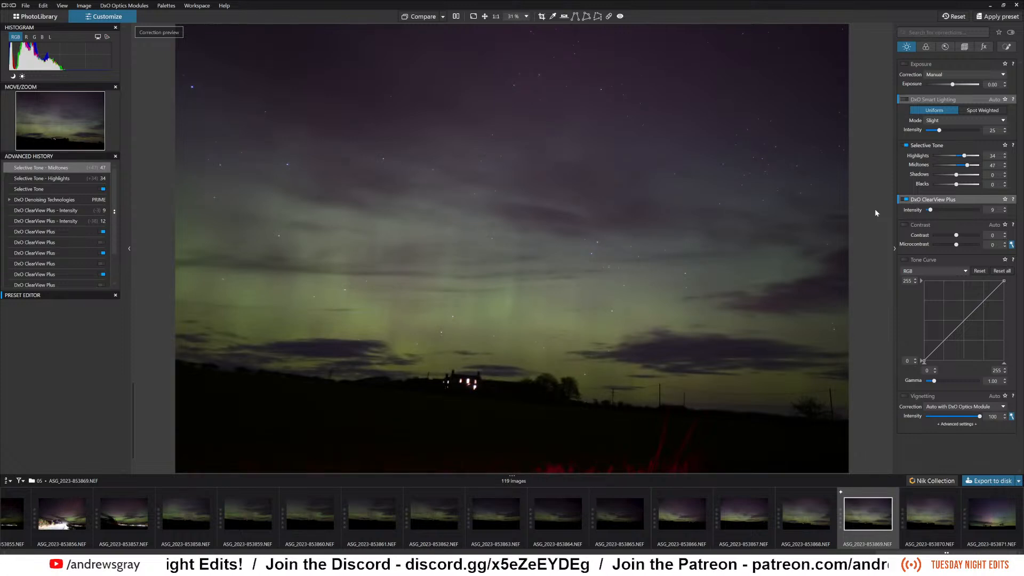
left_click_drag(956, 184, 954, 184)
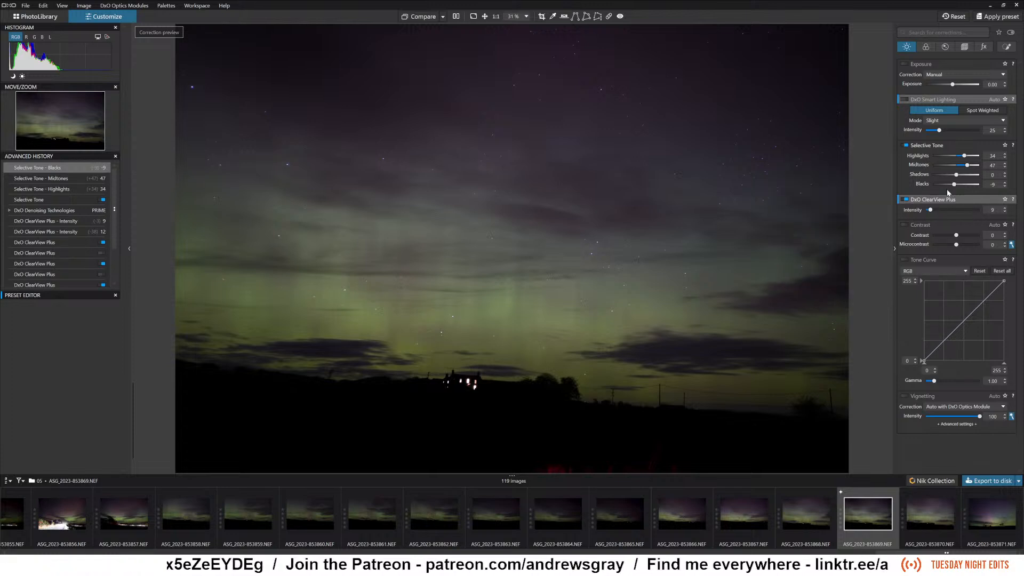
left_click(956, 84)
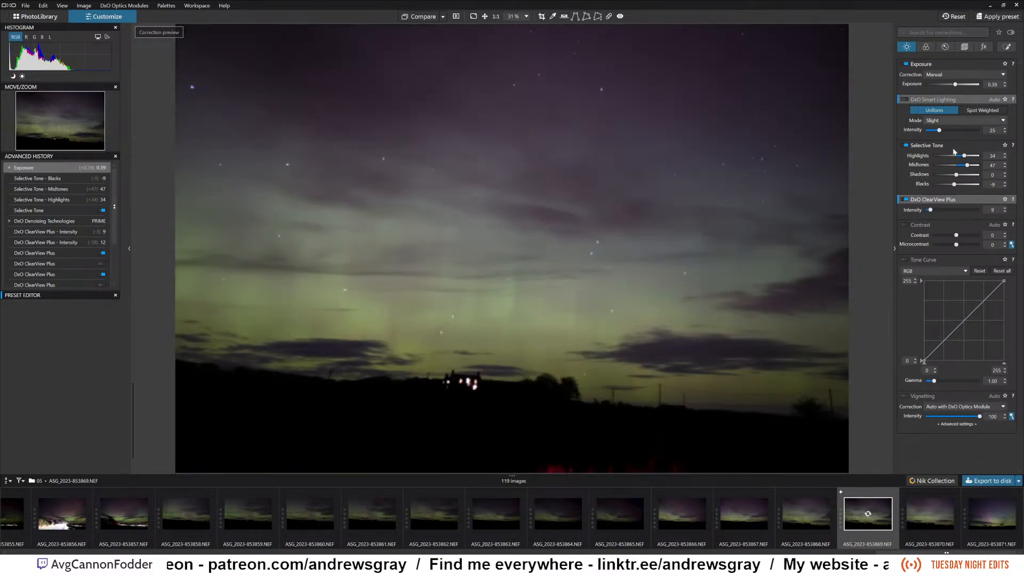
Set Contrast to 21 and Microcontrast to 16, and switch the Contrast correction off to compare the effect.
left_click_drag(957, 237, 959, 247)
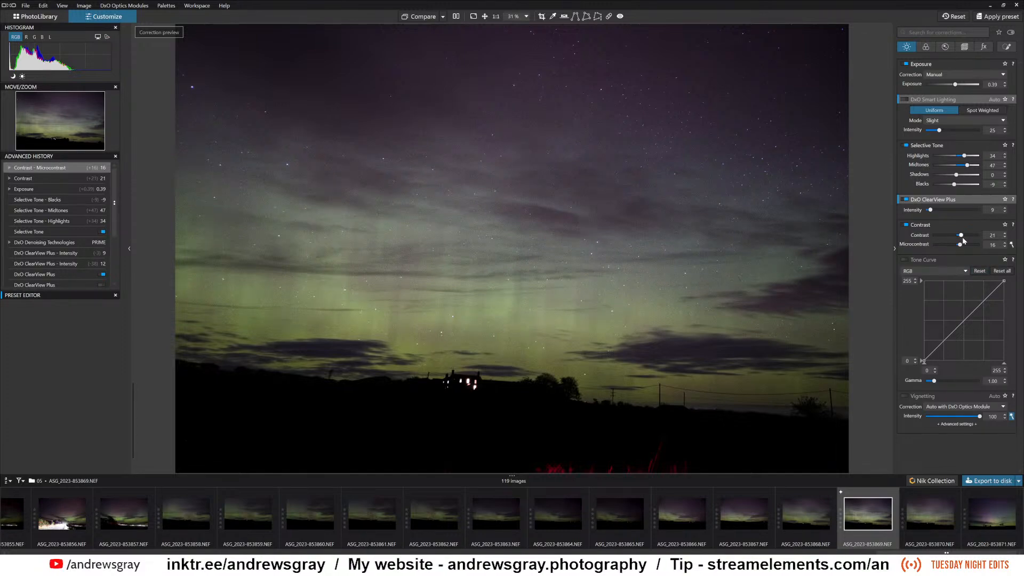
left_click(905, 225)
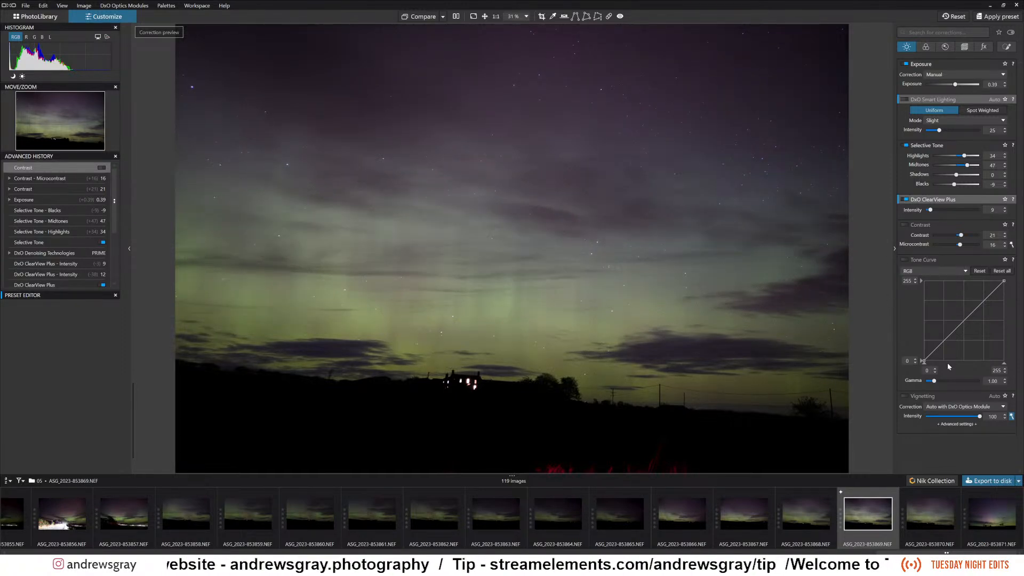
Compare the photo with and without the Selective Tone correction, leaving it switched off.
left_click(906, 146)
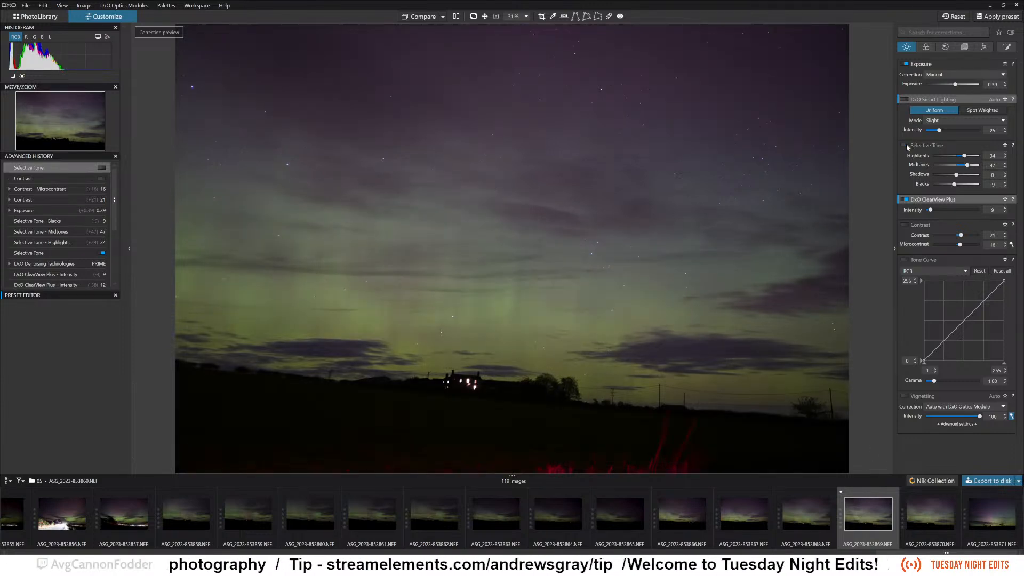
left_click(907, 145)
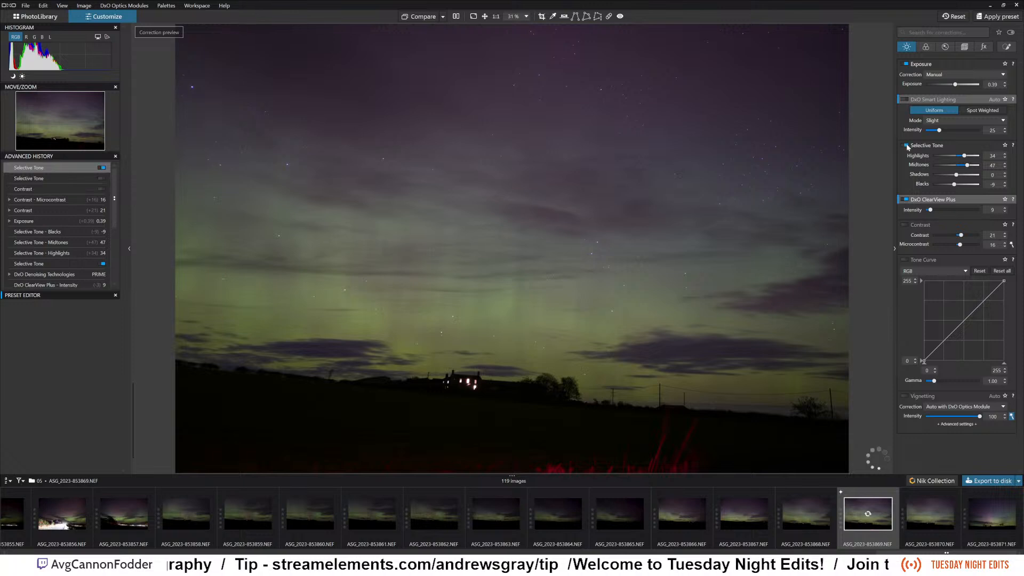
left_click(907, 145)
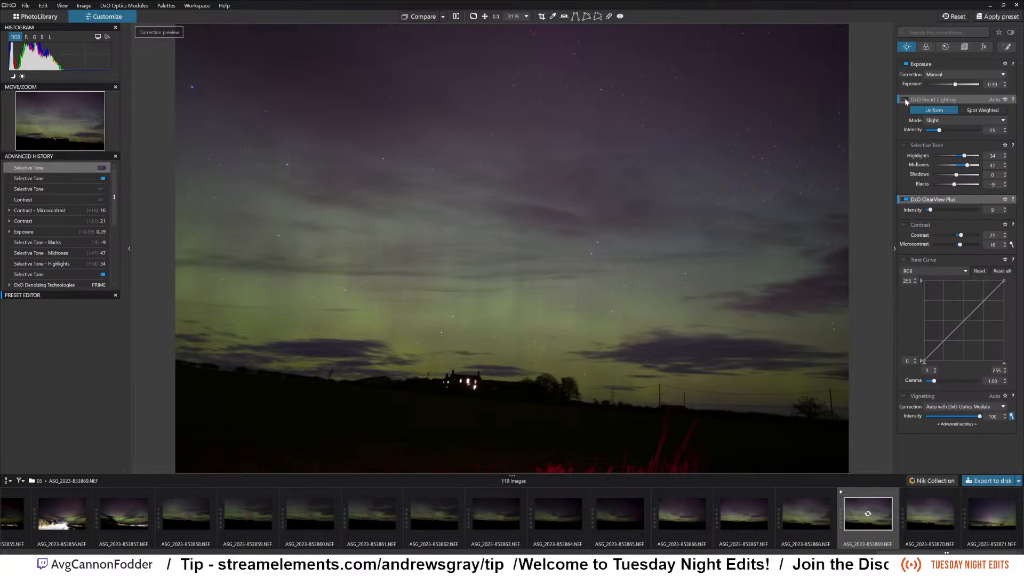
Enable DxO Smart Lighting in Uniform mode and set its intensity to 20.
mouse_move(906, 101)
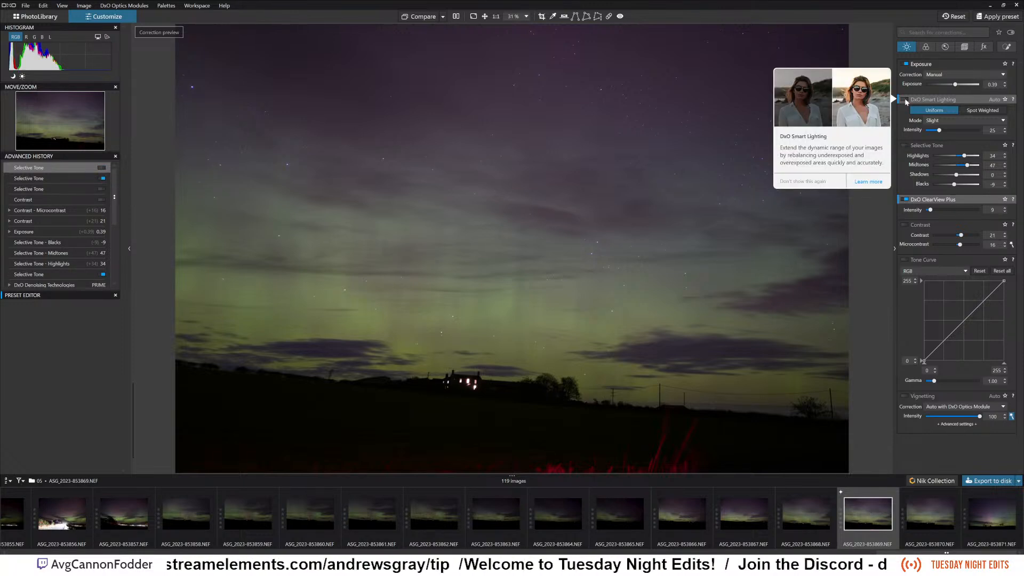
left_click(905, 101)
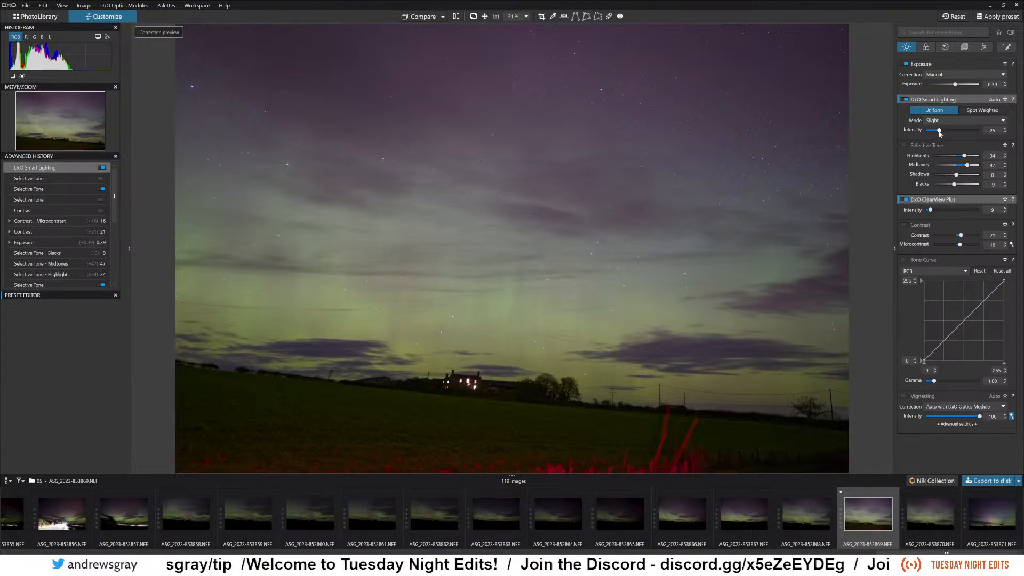
left_click_drag(942, 129, 937, 130)
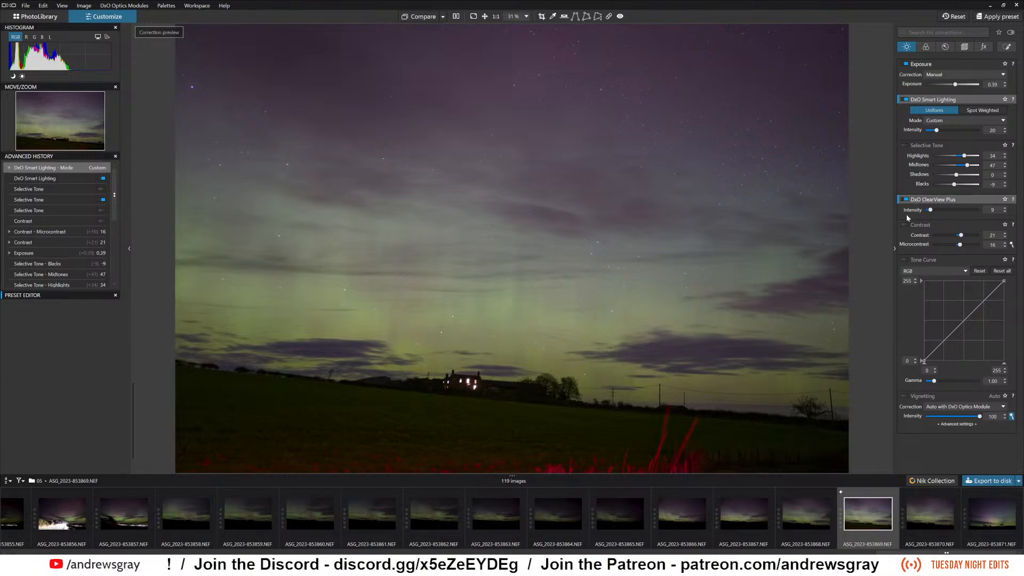
mouse_move(929, 200)
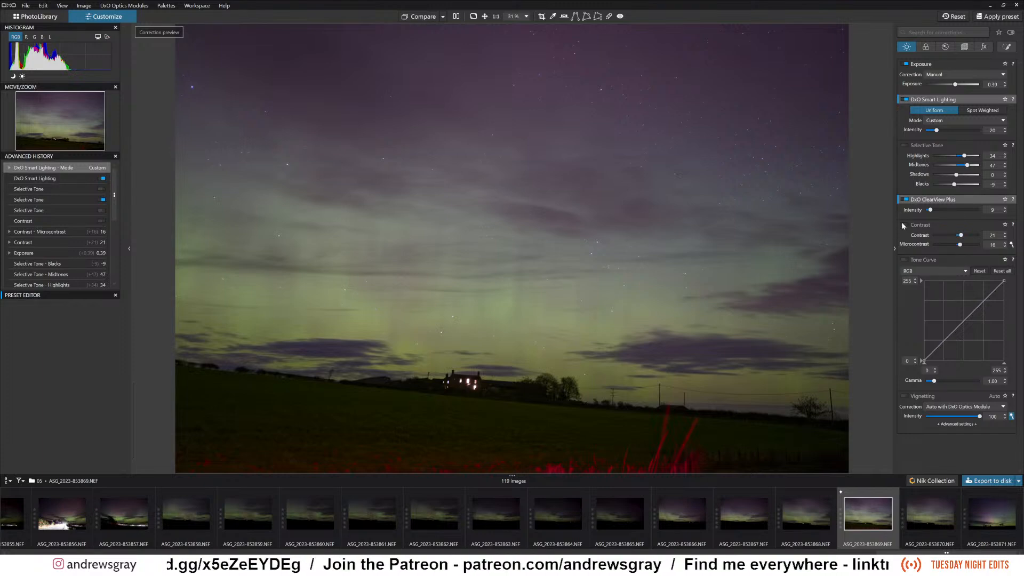
Enable the Tone Curve, shape the RGB curve into a gentle S with raised highlights and lowered shadows, and set Gamma to 0.96.
left_click(904, 260)
left_click_drag(979, 306, 979, 299)
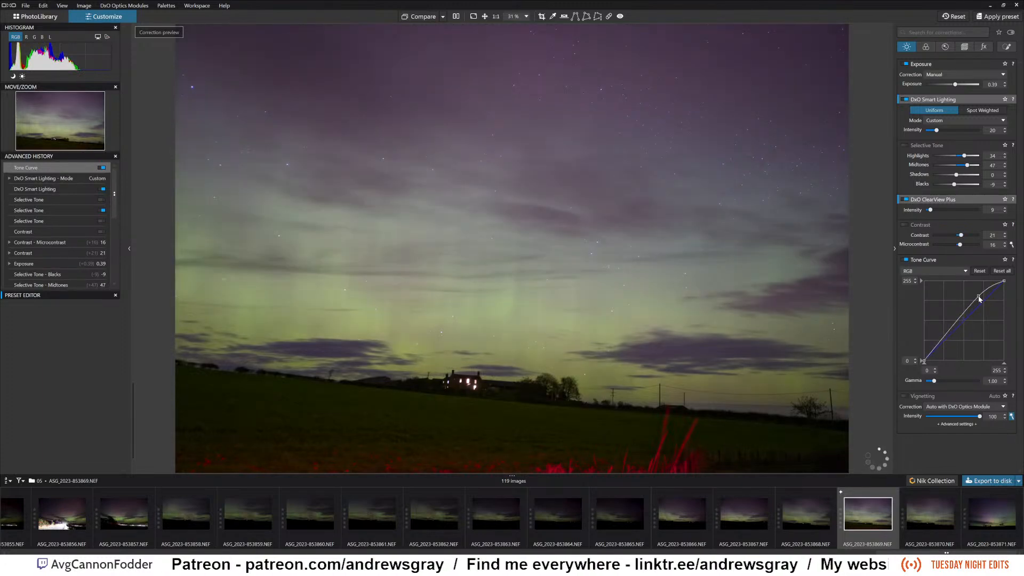
left_click_drag(981, 299, 955, 335)
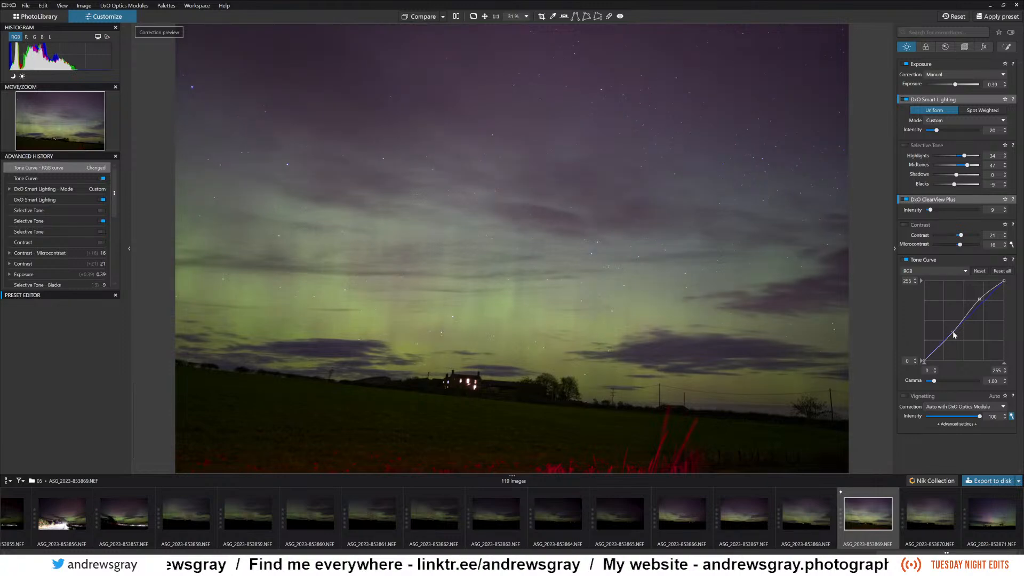
left_click_drag(954, 332, 954, 333)
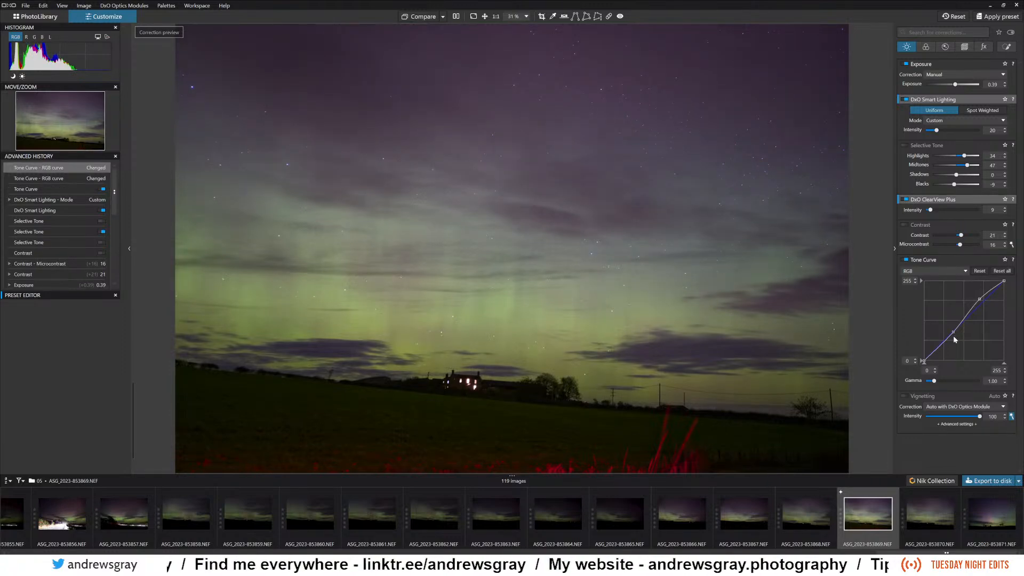
left_click_drag(937, 382, 934, 384)
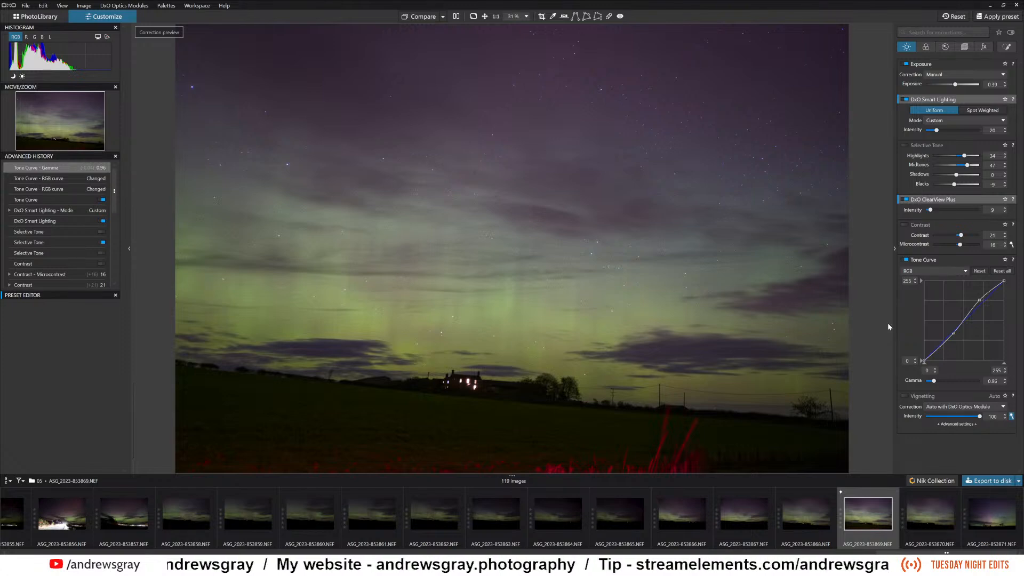
Try High Quality denoising at several luminance levels, set Luminance to 19, and switch the denoising method to DeepPRIME.
left_click(945, 47)
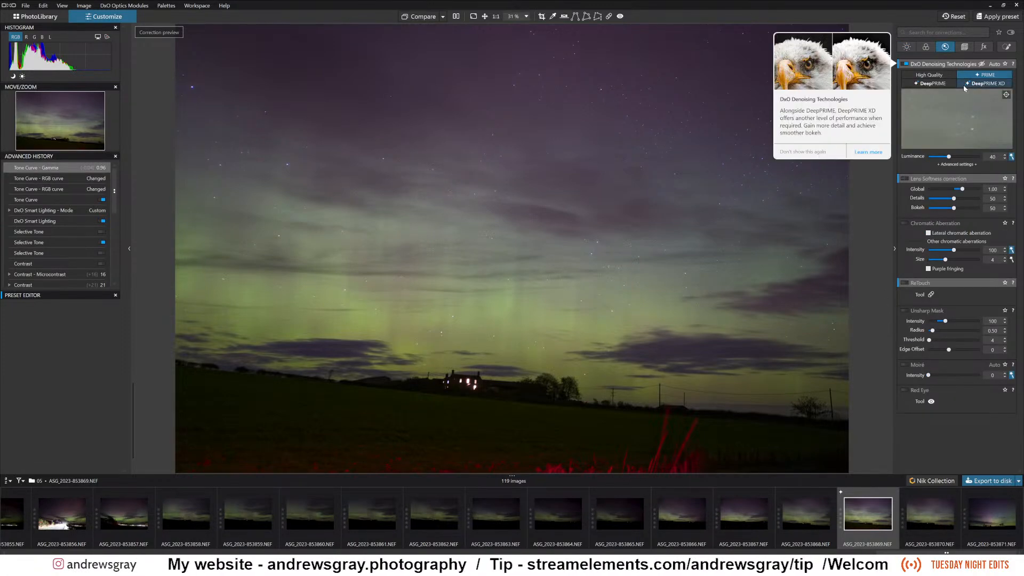
left_click(942, 79)
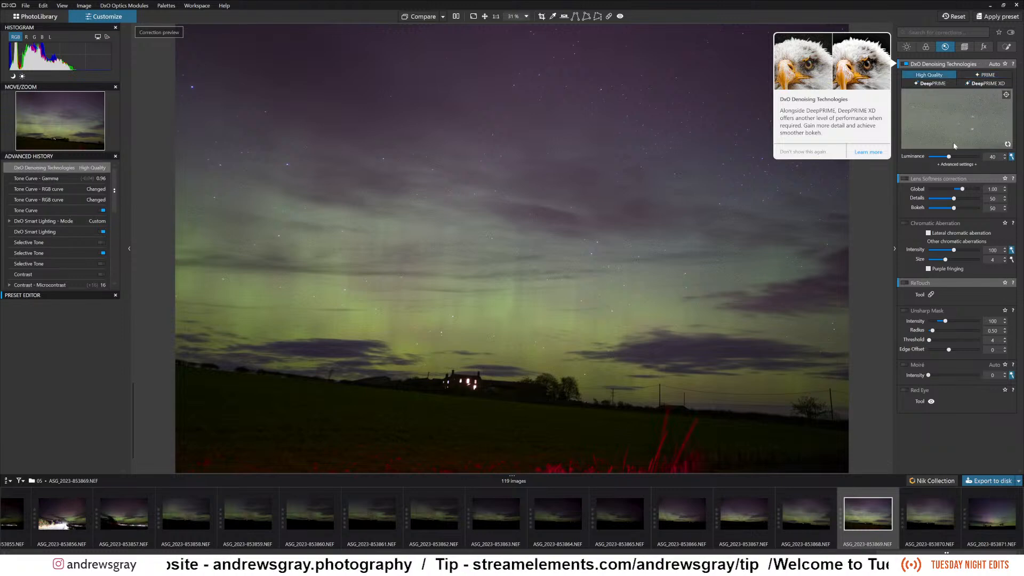
left_click(958, 156)
left_click(964, 157)
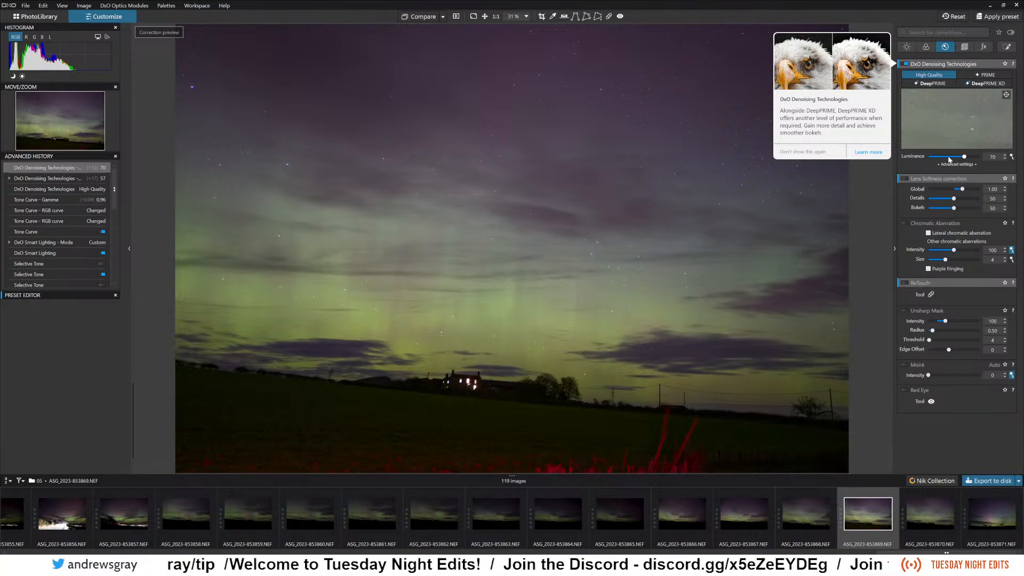
left_click_drag(950, 159, 939, 158)
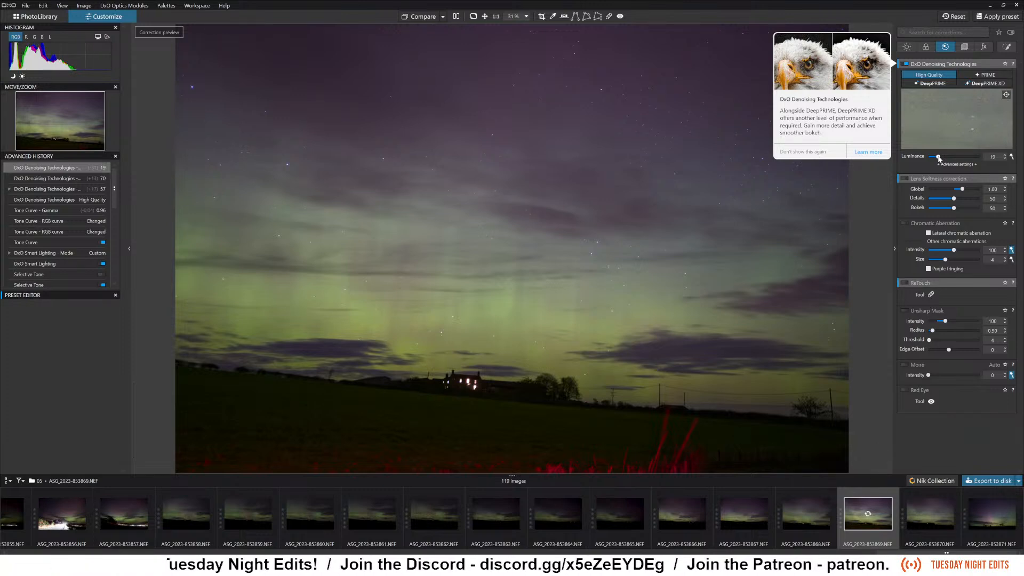
left_click(933, 84)
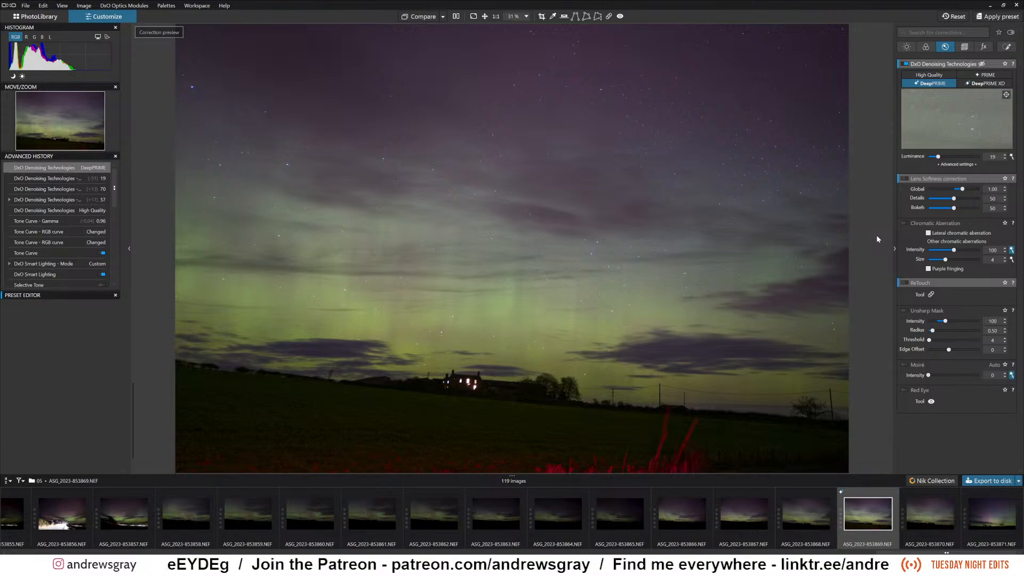
Switch Selective Tone back on with Highlights at 19 and Midtones at 8.
left_click(907, 47)
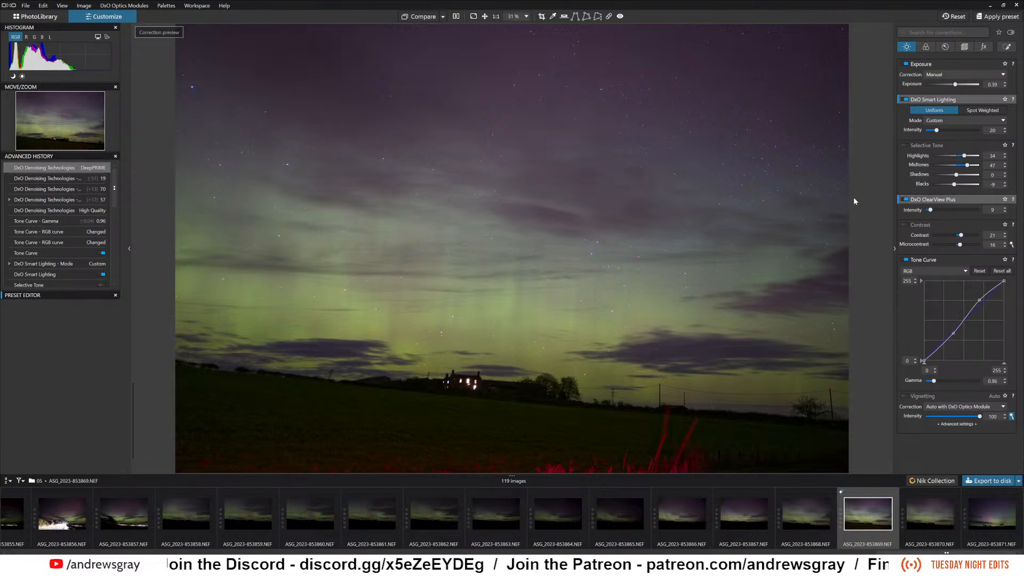
left_click(904, 145)
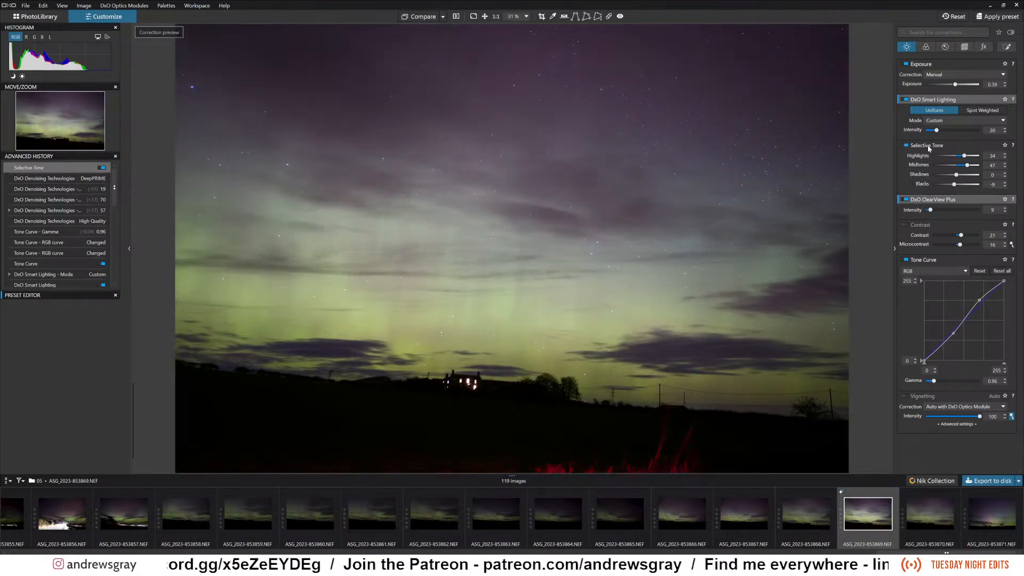
double_click(968, 165)
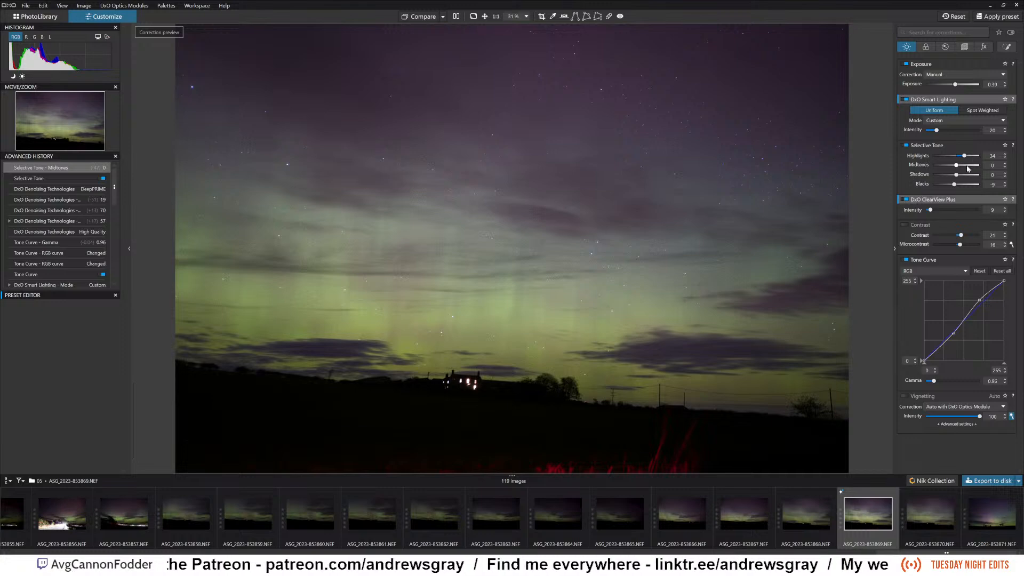
left_click_drag(965, 155, 959, 167)
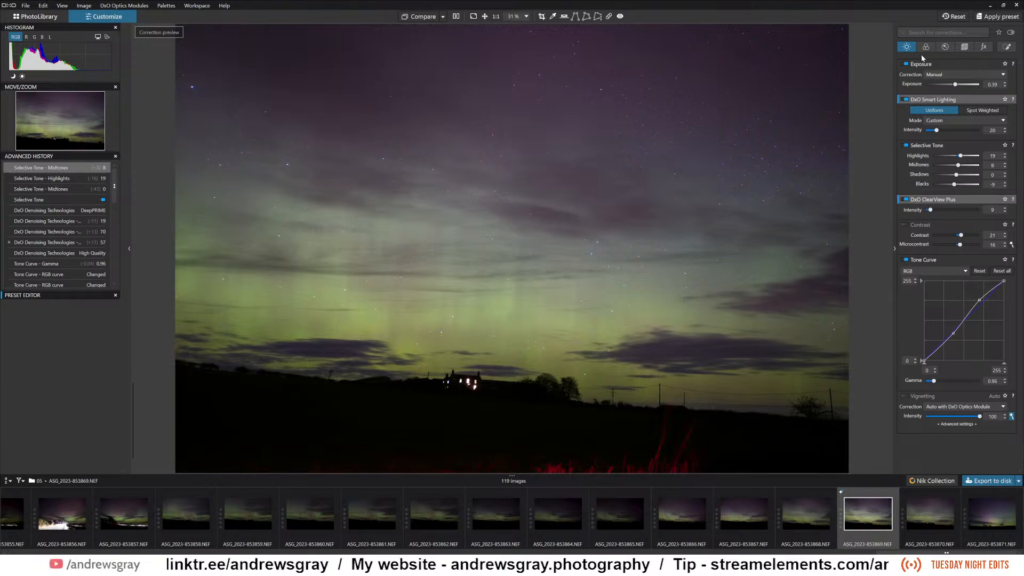
Set the DeepPRIME denoising Luminance to 62.
left_click(946, 47)
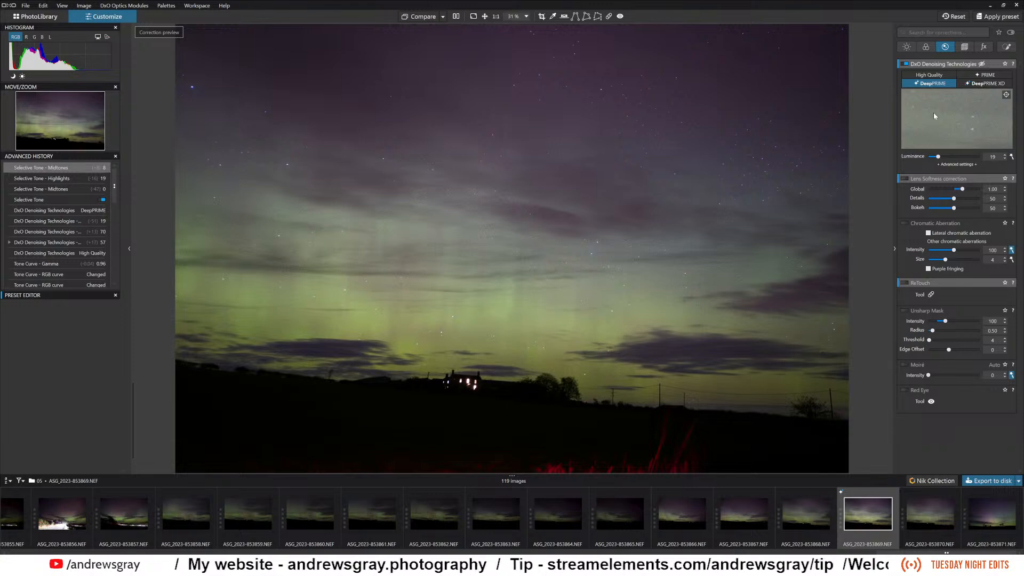
left_click(950, 157)
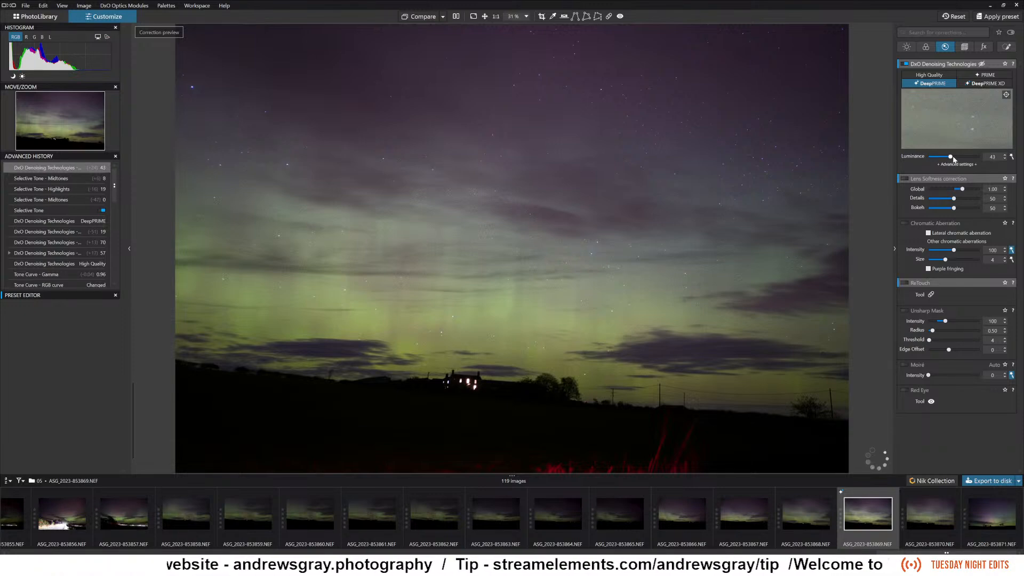
left_click(960, 157)
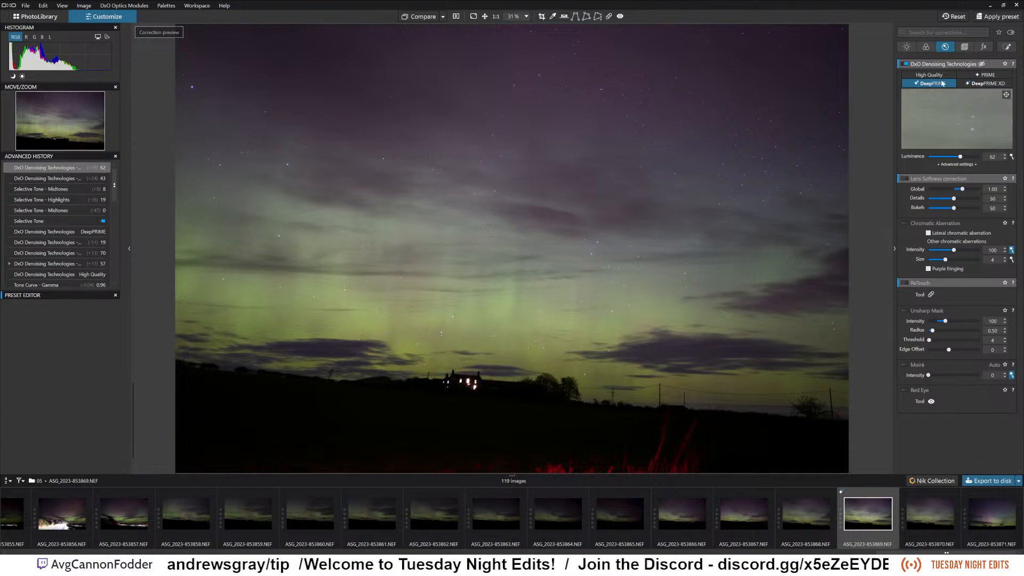
Set Luminance and Saturation to 26 each for the green channel of the HSL correction.
key("alt+2")
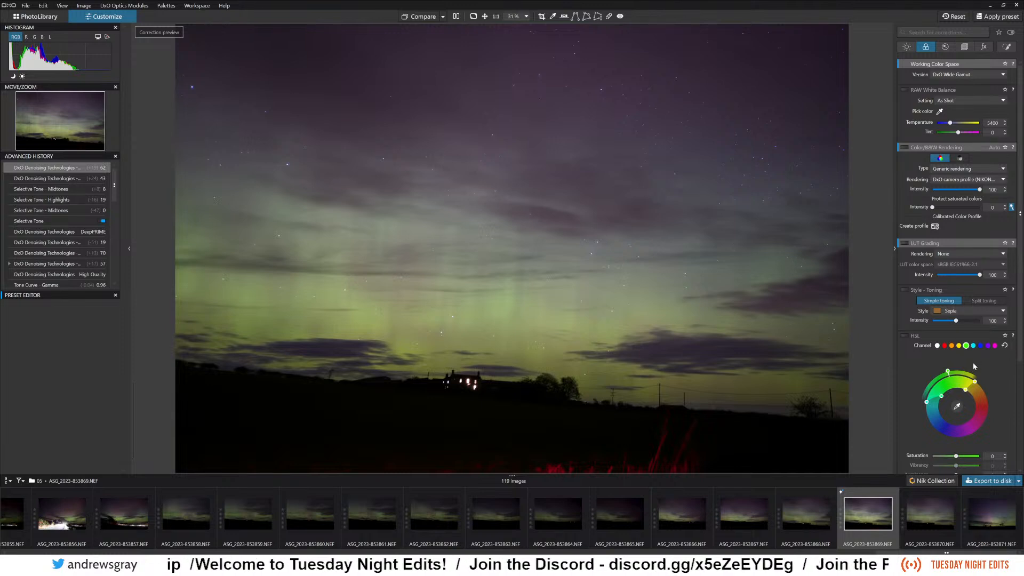
scroll(936, 361, "down", 3)
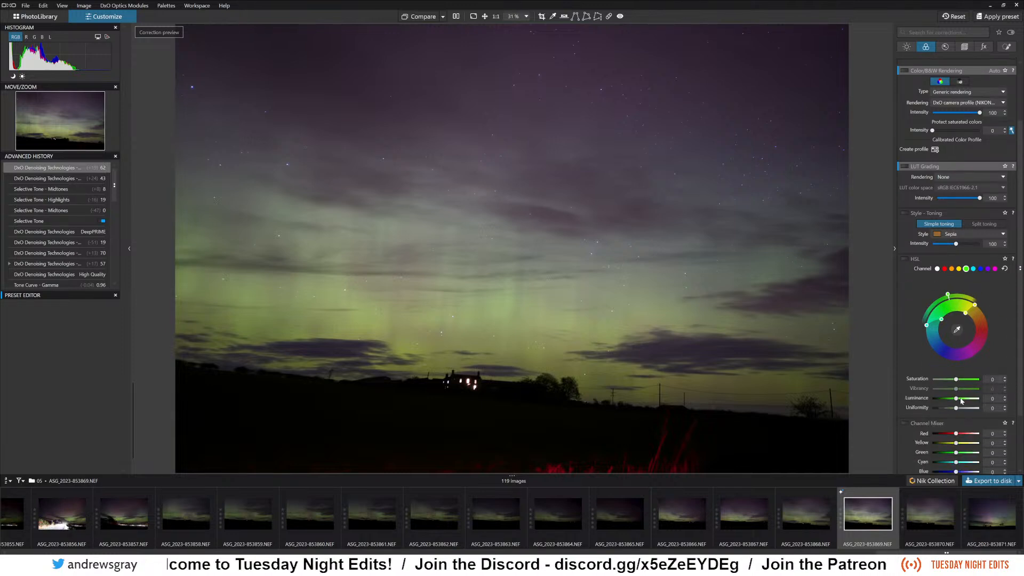
mouse_move(956, 398)
left_mouse_down()
mouse_move(964, 402)
mouse_move(962, 381)
left_mouse_up()
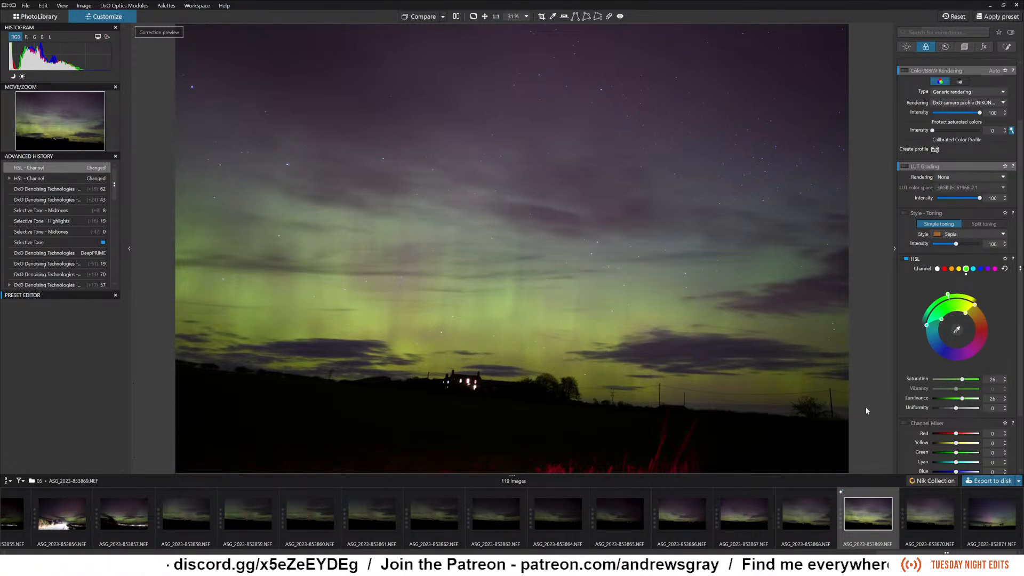
Enable the Channel Mixer, test stronger and weaker Yellow levels, and set Yellow to -3.
scroll(937, 426, "down", 3)
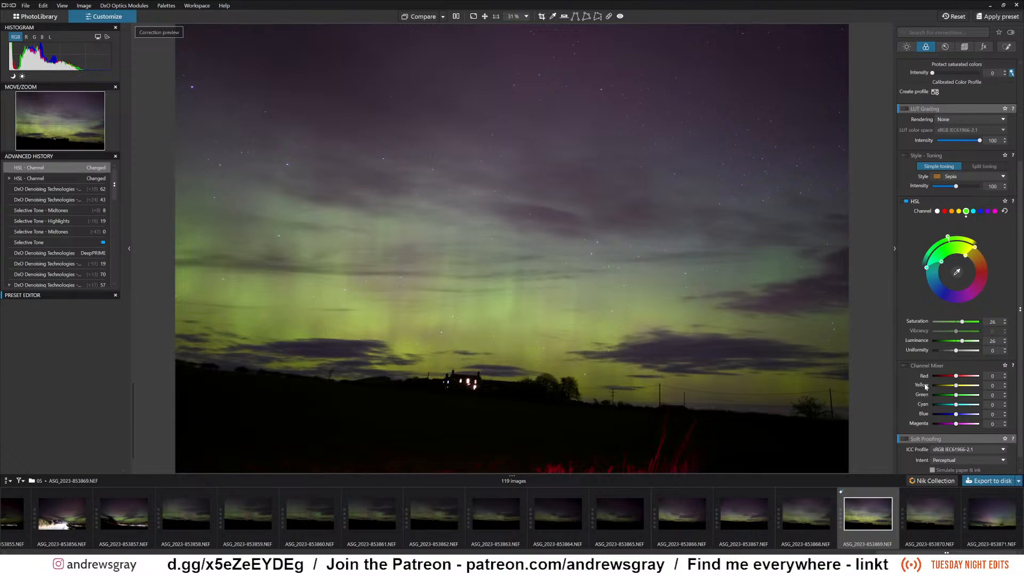
left_click(906, 366)
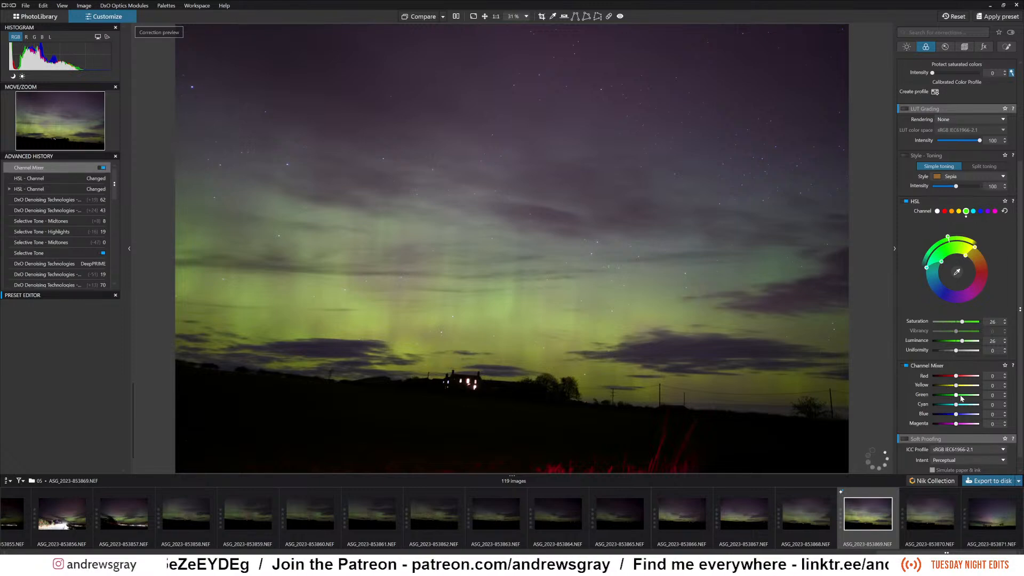
left_click_drag(956, 387, 966, 389)
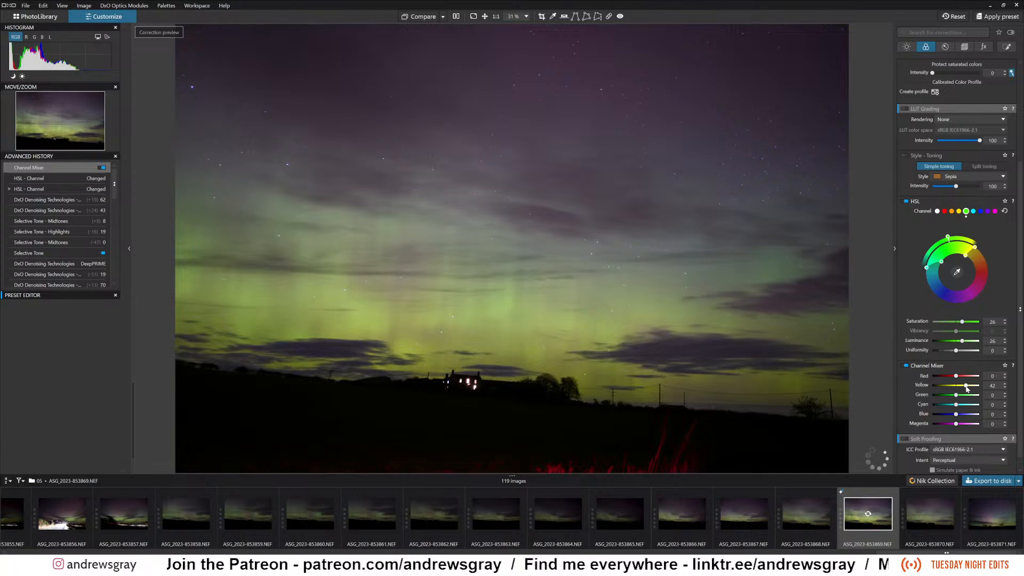
left_click_drag(967, 388, 957, 391)
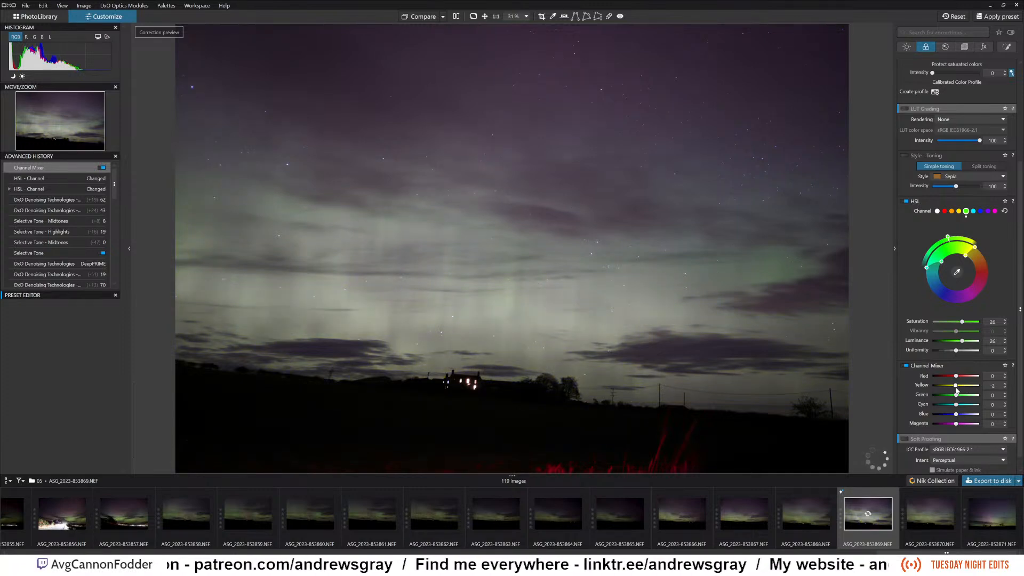
double_click(955, 388)
left_click_drag(956, 391, 955, 391)
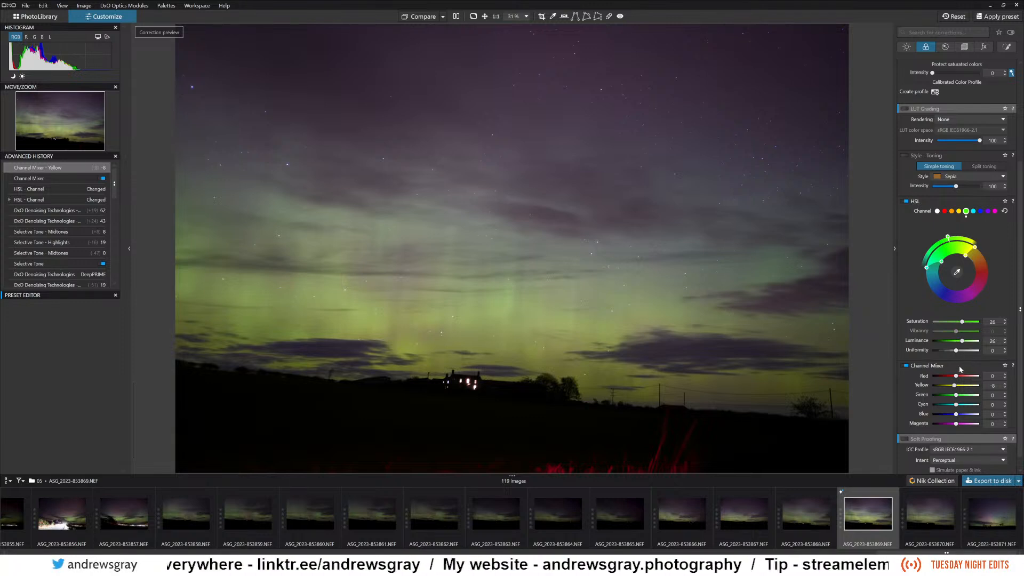
left_click_drag(957, 389, 958, 388)
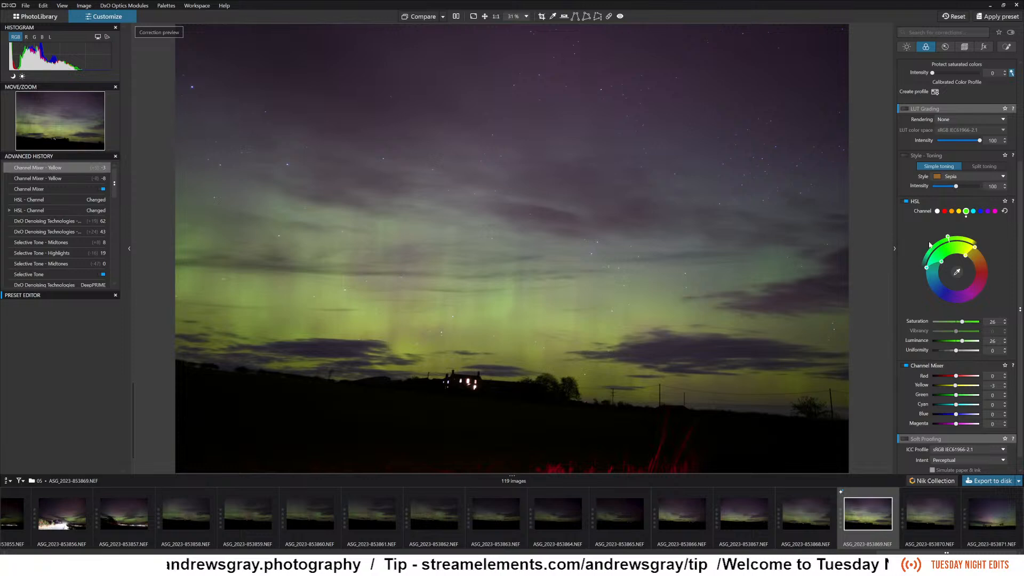
scroll(957, 318, "up", 7)
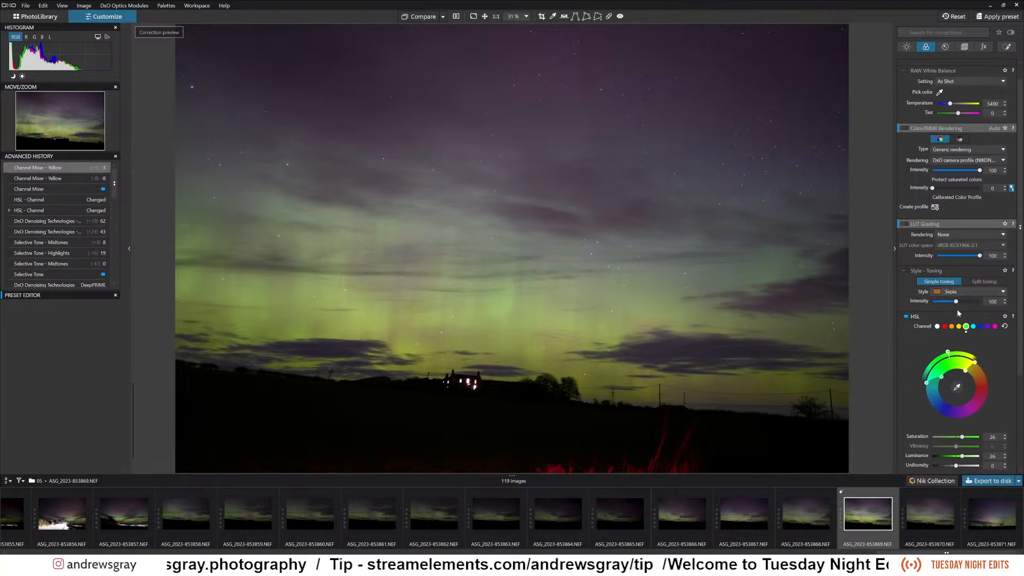
scroll(957, 318, "down", 2)
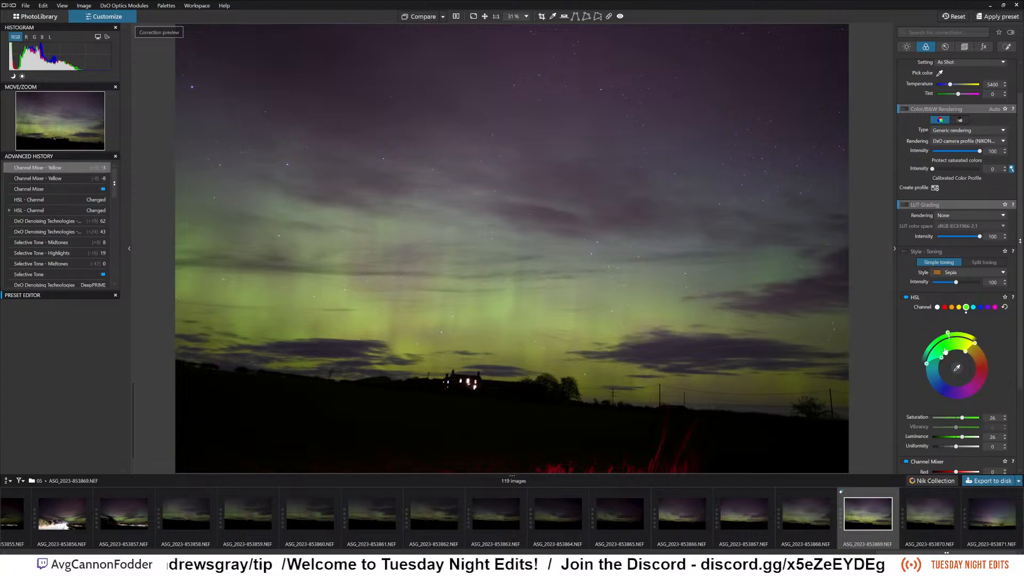
scroll(948, 341, "down", 3)
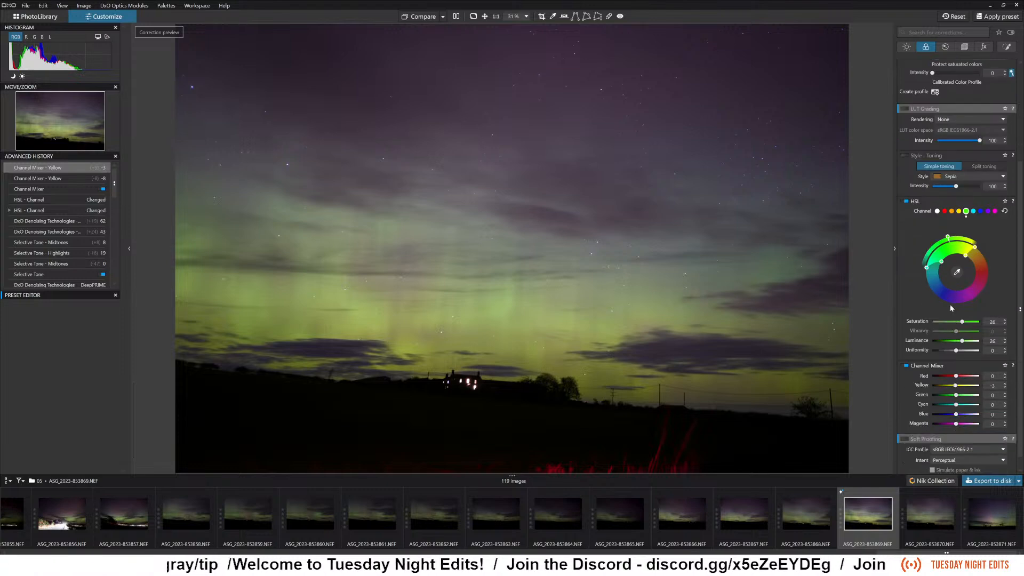
Examine the available ICC profiles and rendering intents in the Soft Proofing correction.
scroll(950, 307, "down", 1)
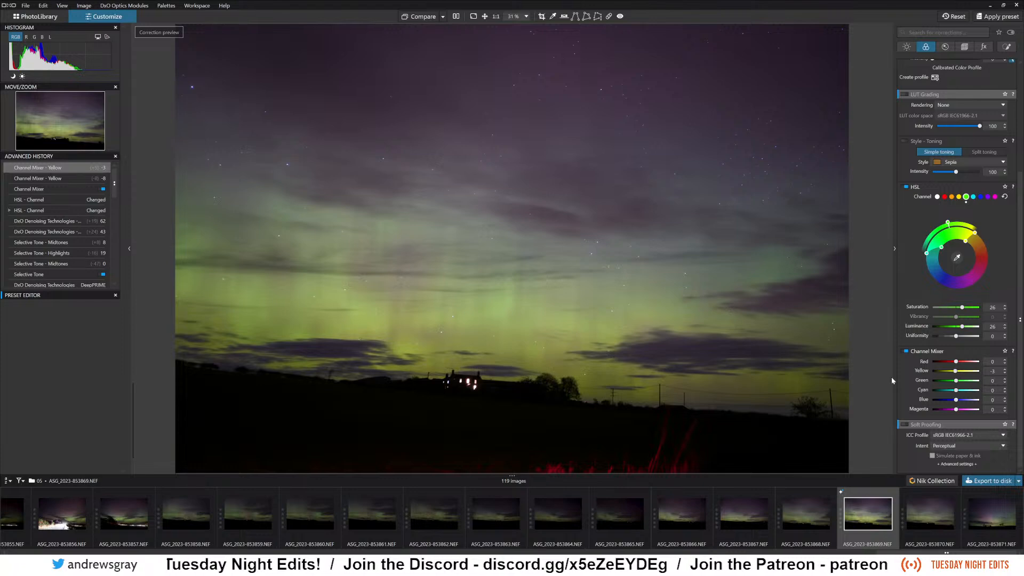
mouse_move(907, 424)
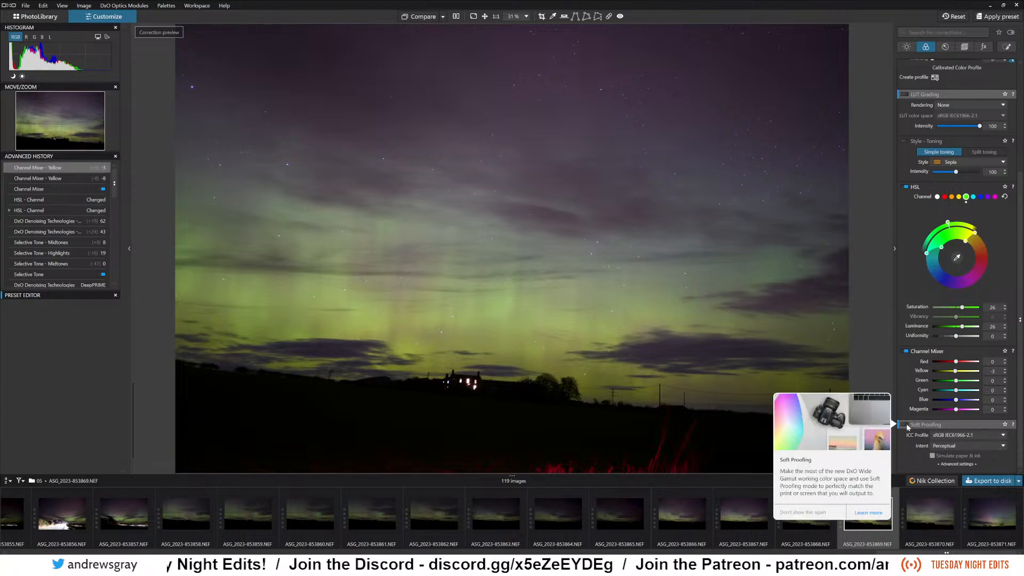
left_click(958, 436)
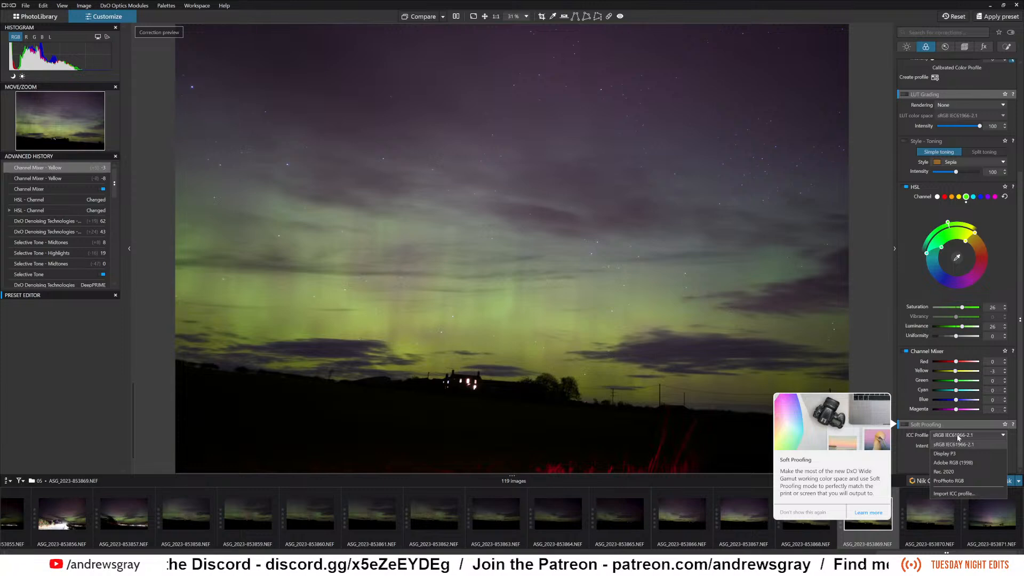
left_click(906, 449)
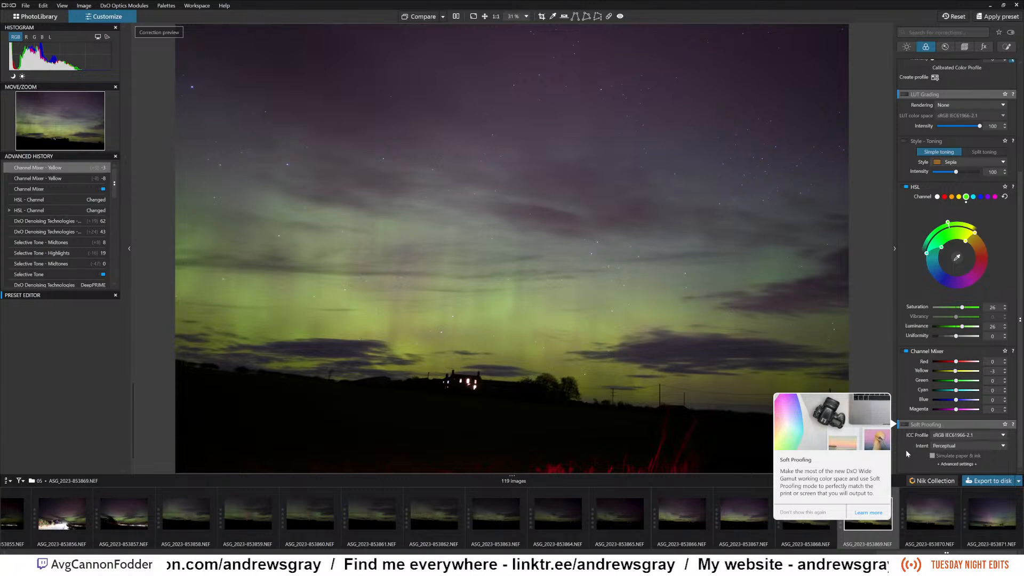
left_click(946, 438)
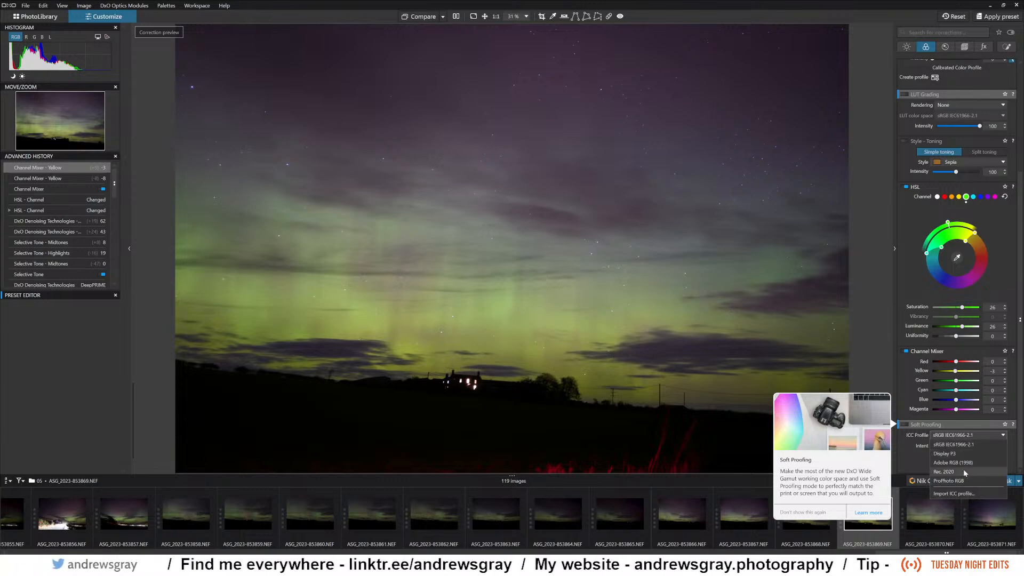
left_click(916, 459)
left_click(956, 444)
left_click(957, 444)
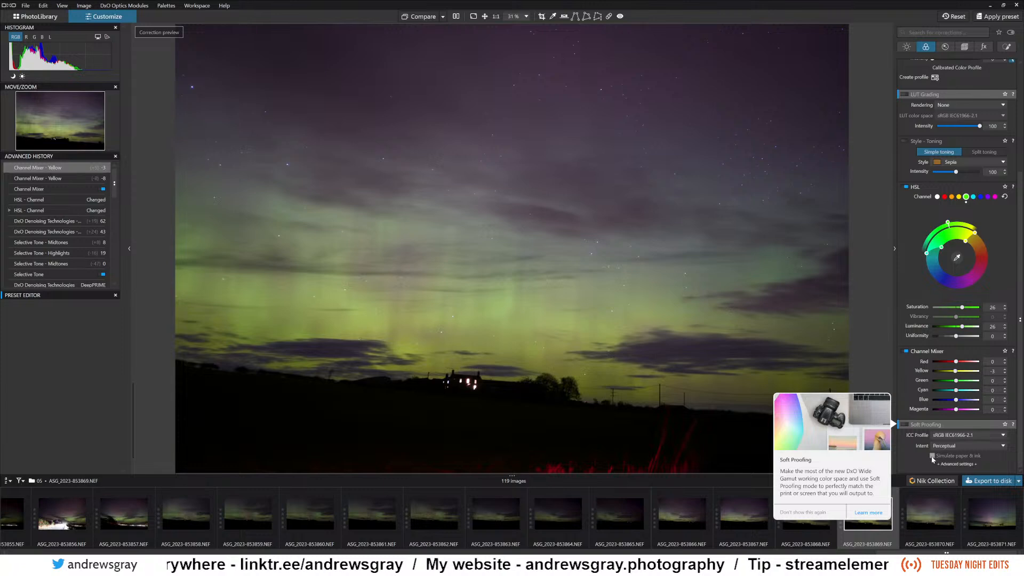
Enable Soft Proofing, acknowledge the virtual copy notice, and set the ICC profile to ProPhoto RGB.
left_click(901, 423)
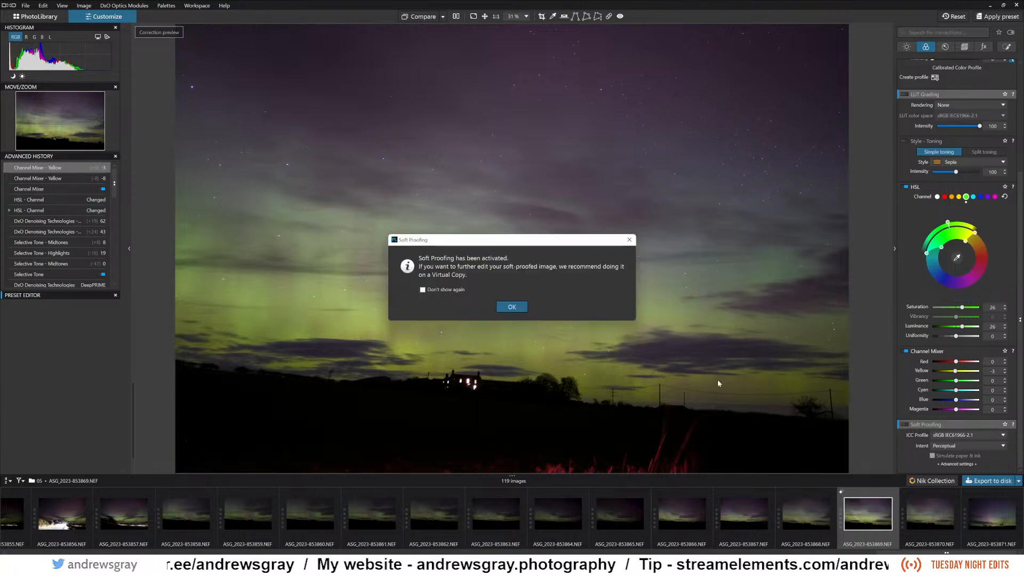
left_click(513, 308)
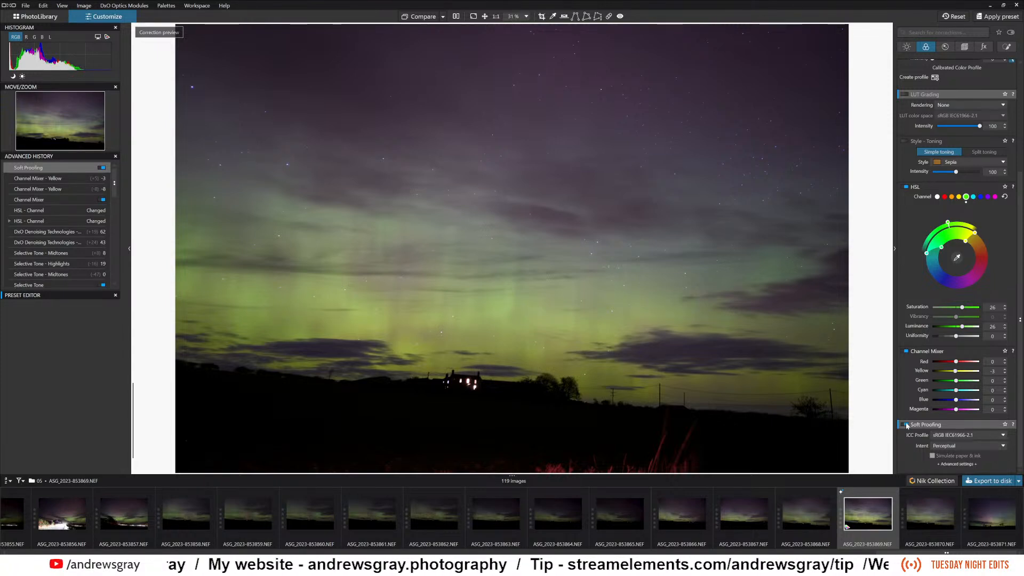
left_click(941, 437)
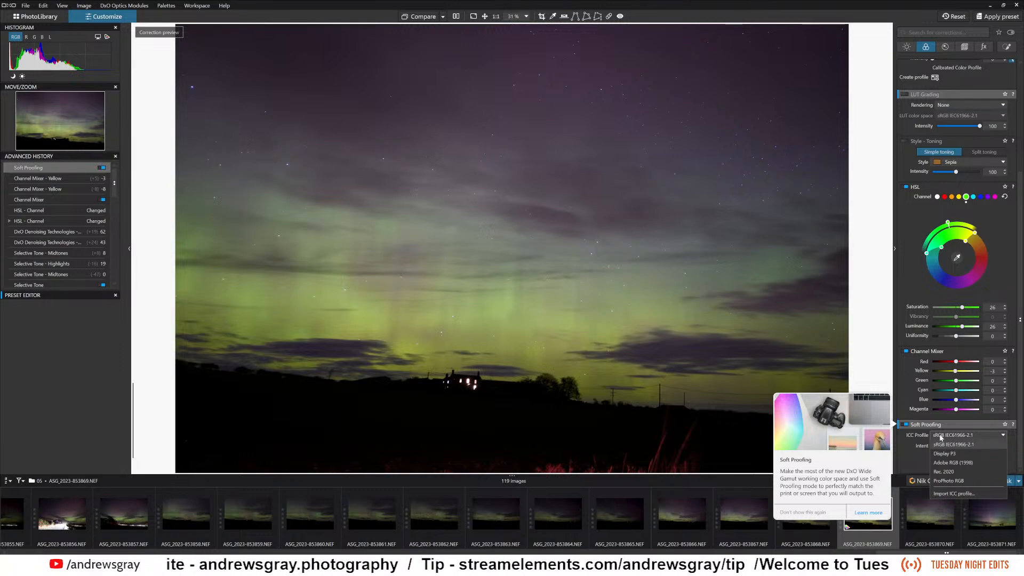
left_click(952, 481)
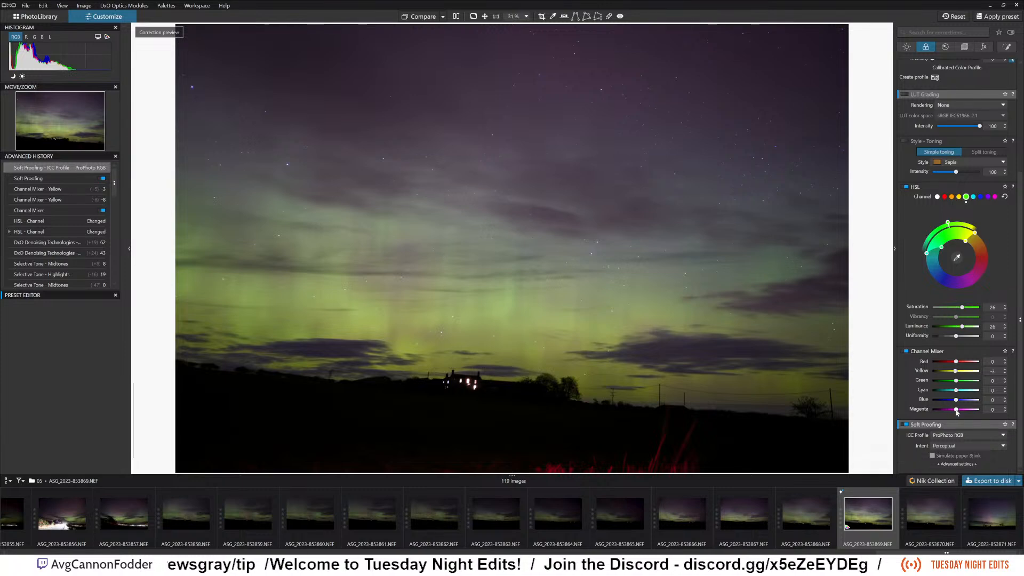
Set Magenta to -22 and Blue to -11 in the Channel Mixer.
left_click_drag(956, 410, 952, 410)
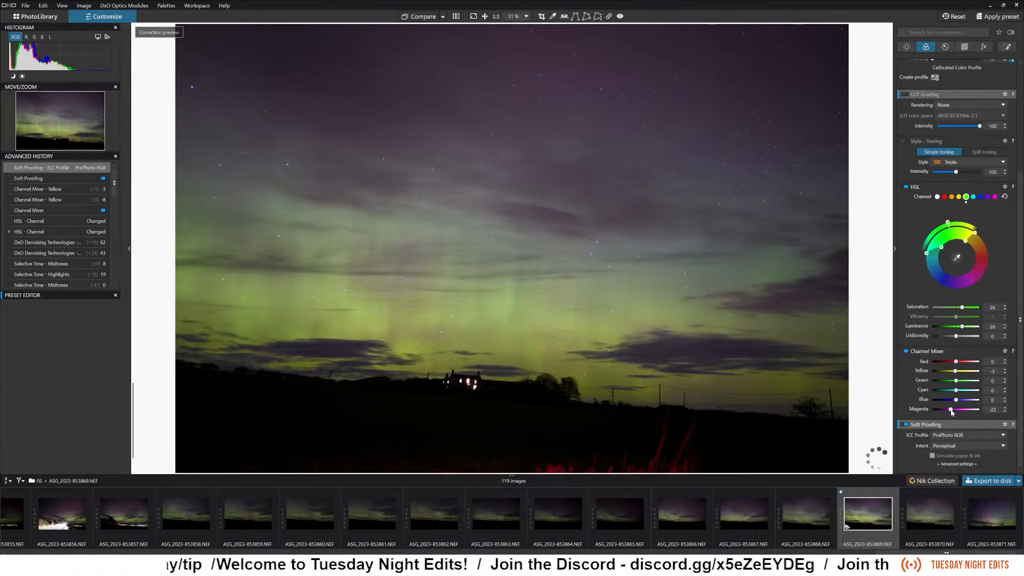
left_click_drag(956, 399, 951, 401)
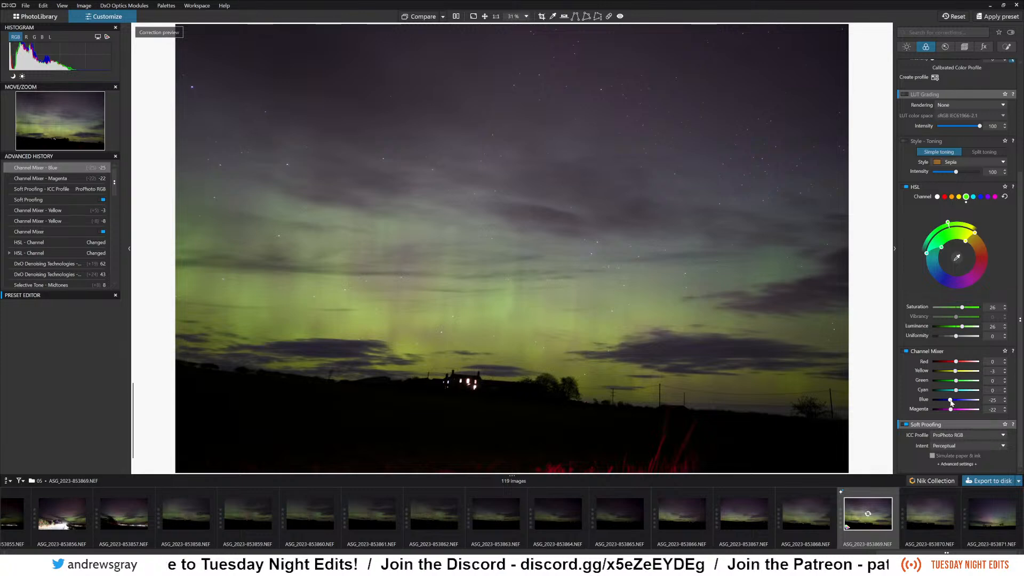
left_click_drag(951, 401, 955, 403)
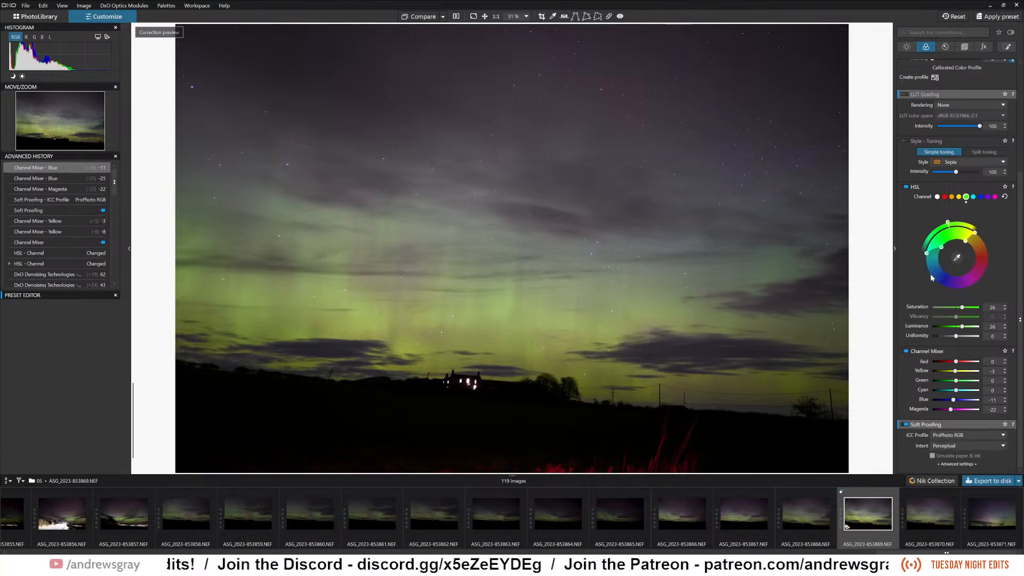
Enable RAW White Balance, review its presets, and keep the As Shot setting.
scroll(916, 309, "up", 2)
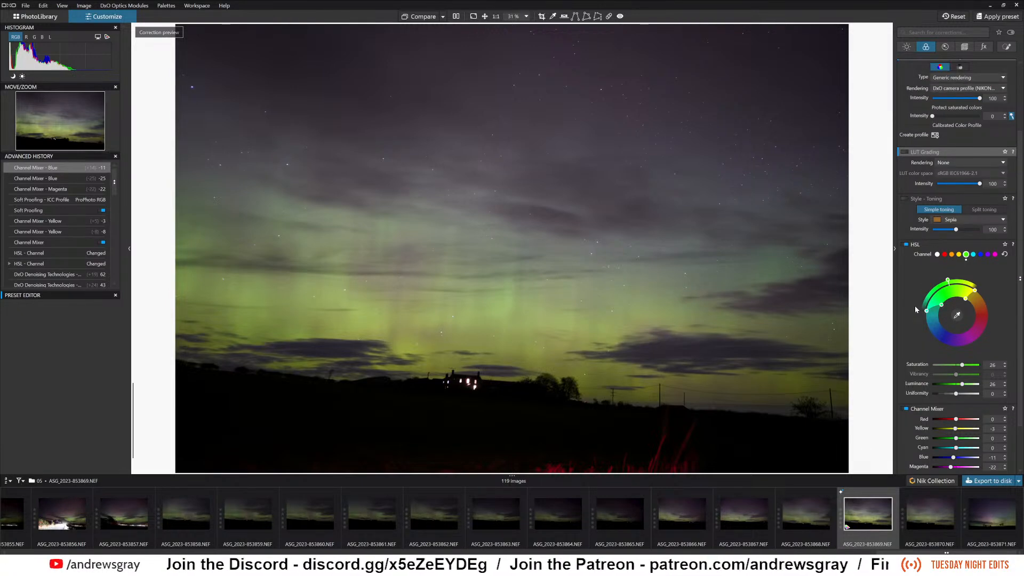
scroll(916, 309, "down", 2)
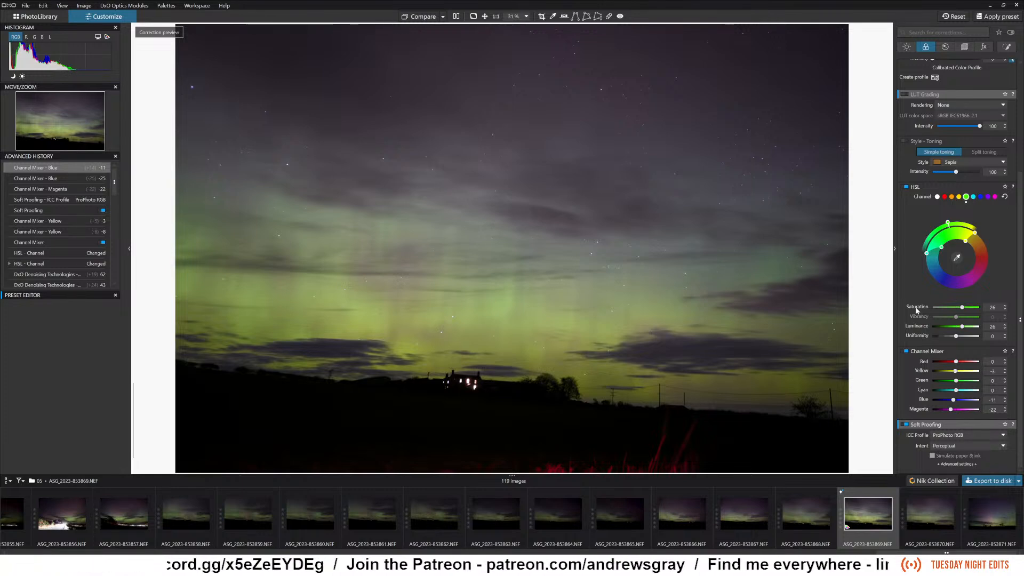
scroll(918, 315, "up", 4)
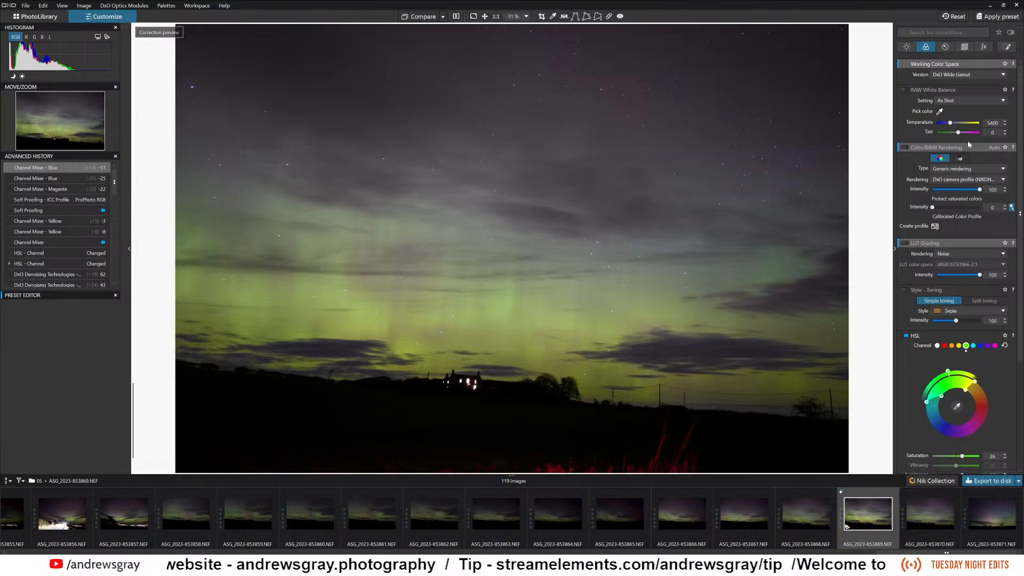
left_click(905, 90)
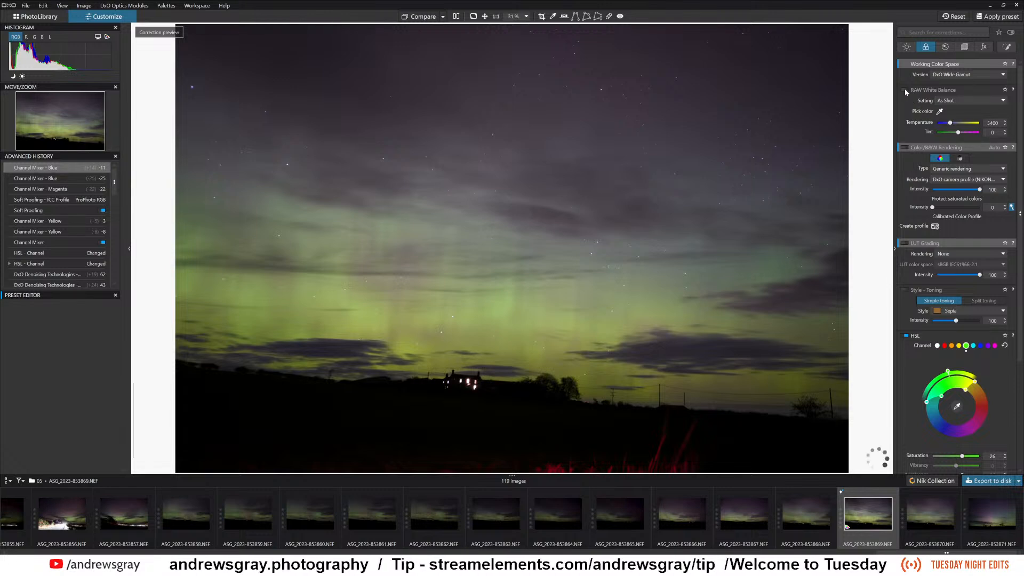
left_click(962, 100)
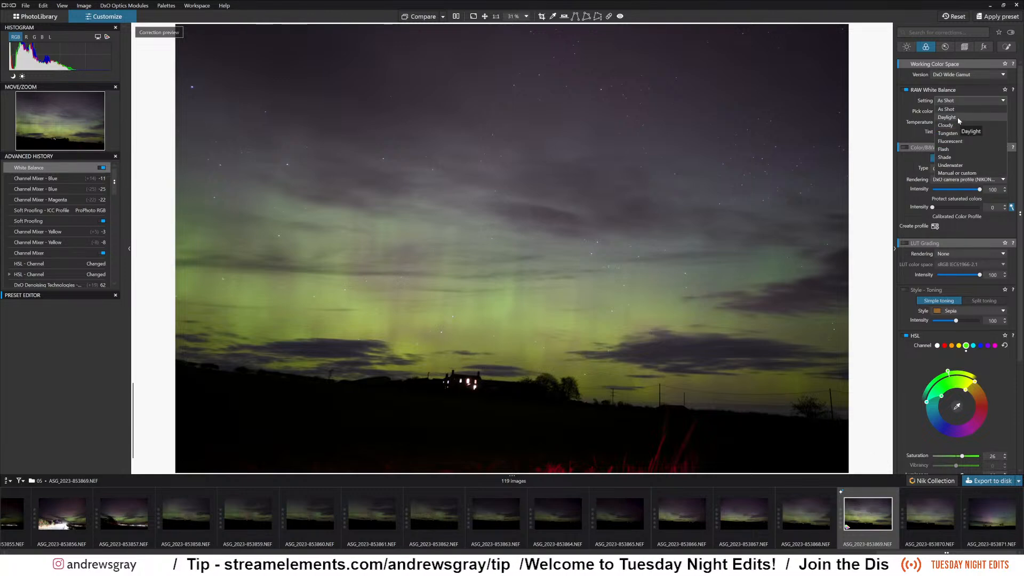
left_click(911, 103)
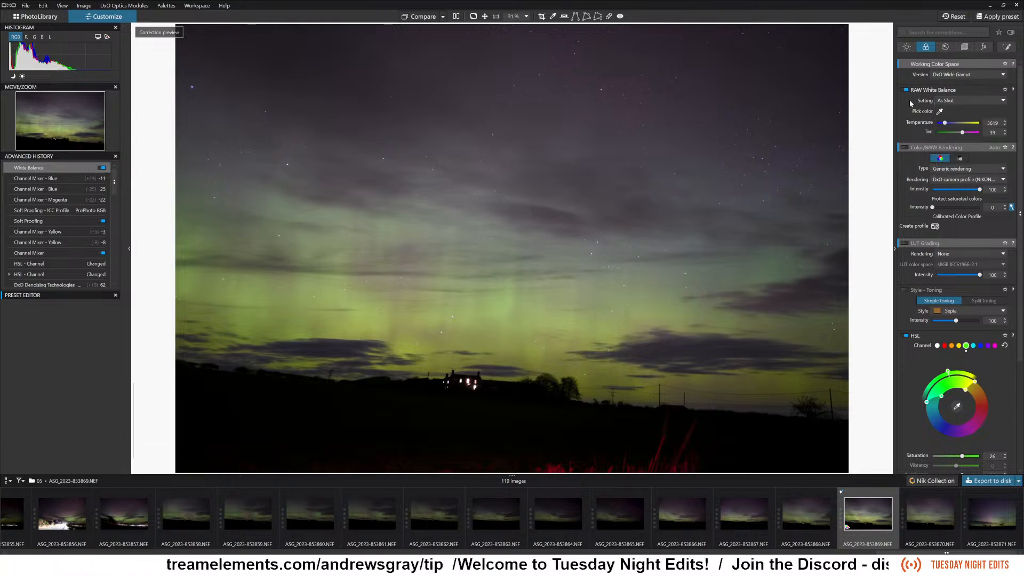
Set the Color/B&W Rendering type to Camera body with the Nikon D5, D6, D500, D7500, D850, Z fc, Z30, Z50 rendering.
left_click(948, 170)
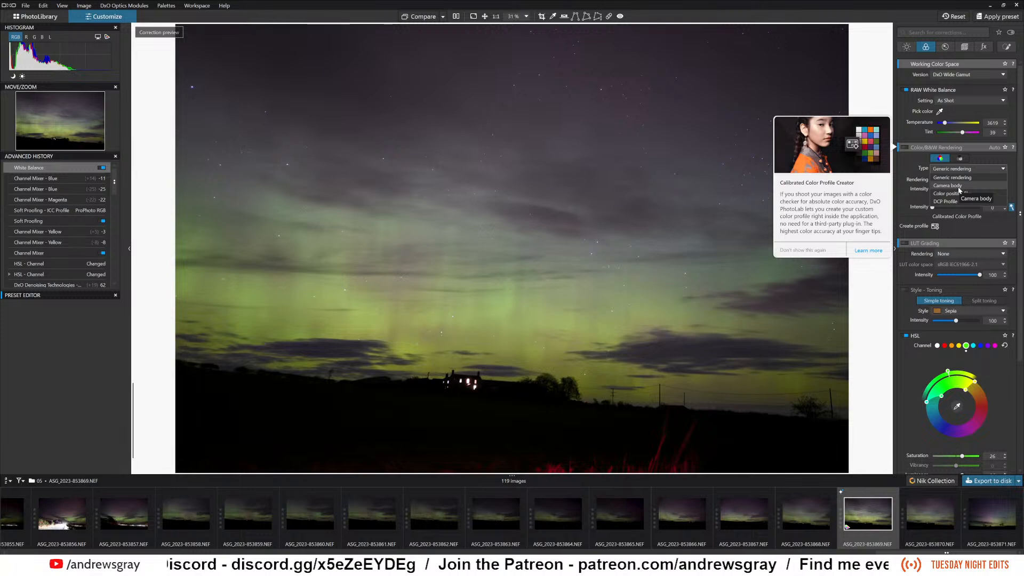
left_click(958, 187)
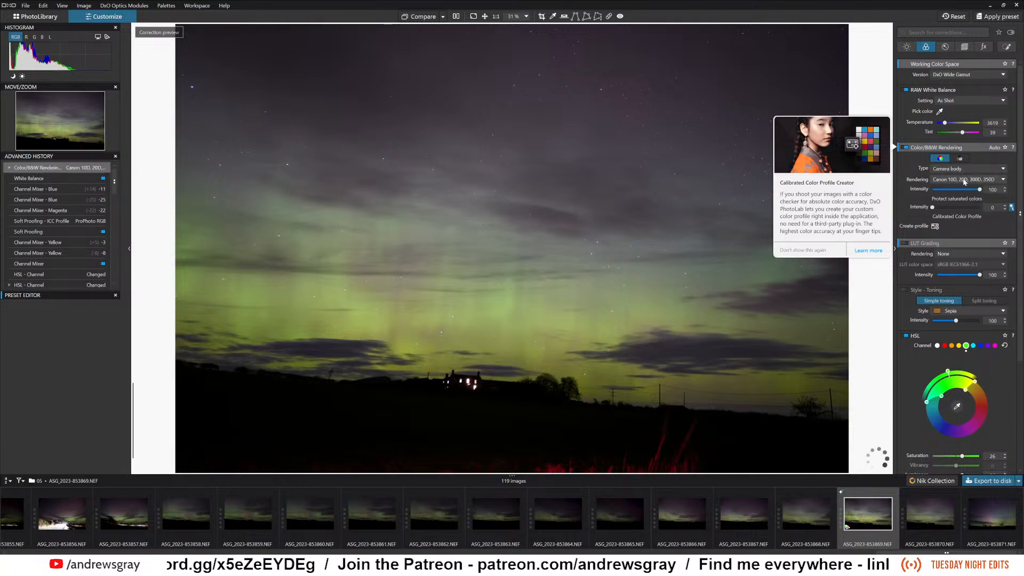
left_click(964, 182)
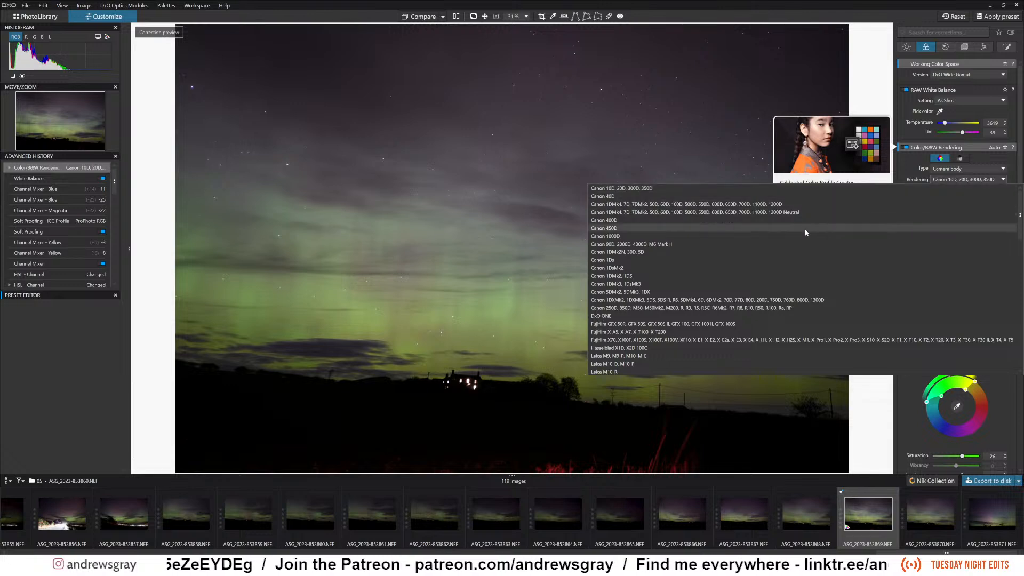
scroll(786, 271, "down", 2)
scroll(787, 271, "down", 6)
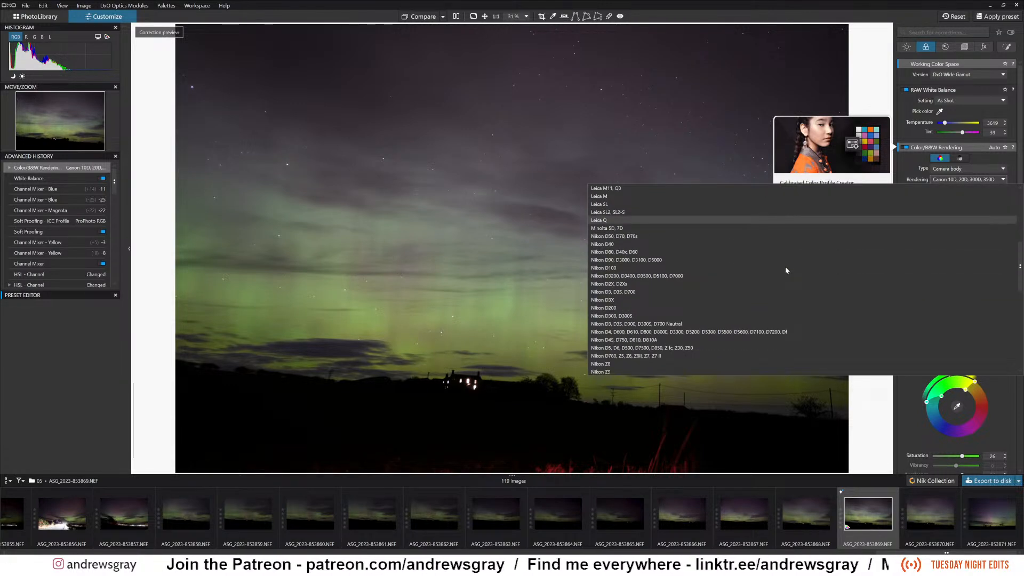
left_click(671, 348)
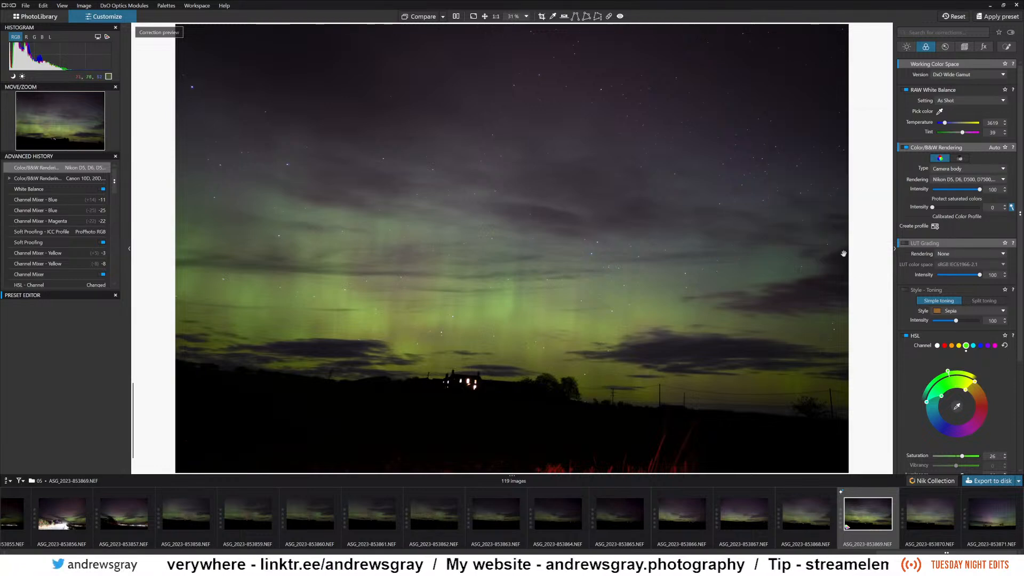
Set the Color/B&W Rendering Intensity to 68 and the Protect saturated colors Intensity to 23.
left_click(968, 190)
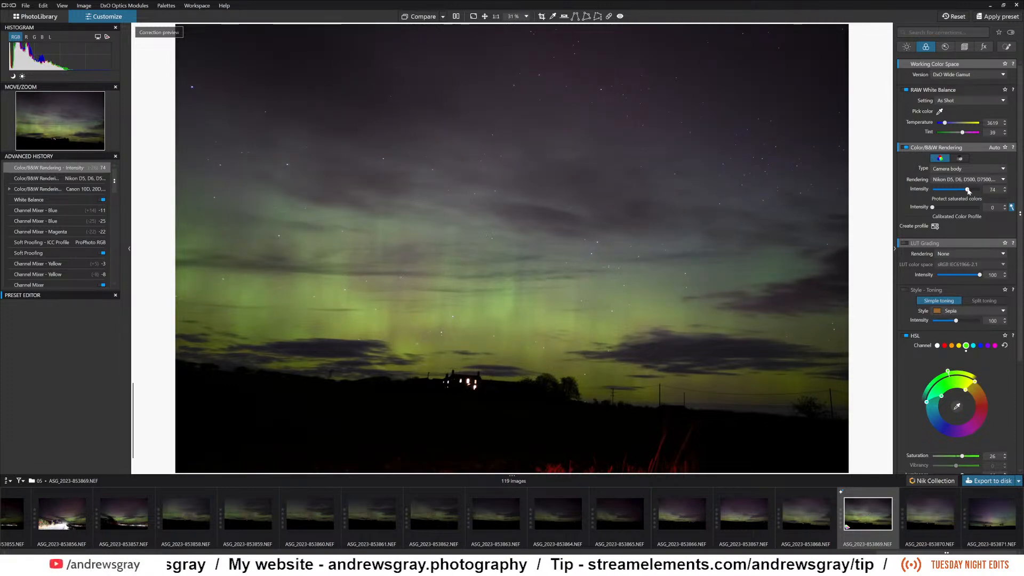
left_click_drag(968, 190, 966, 191)
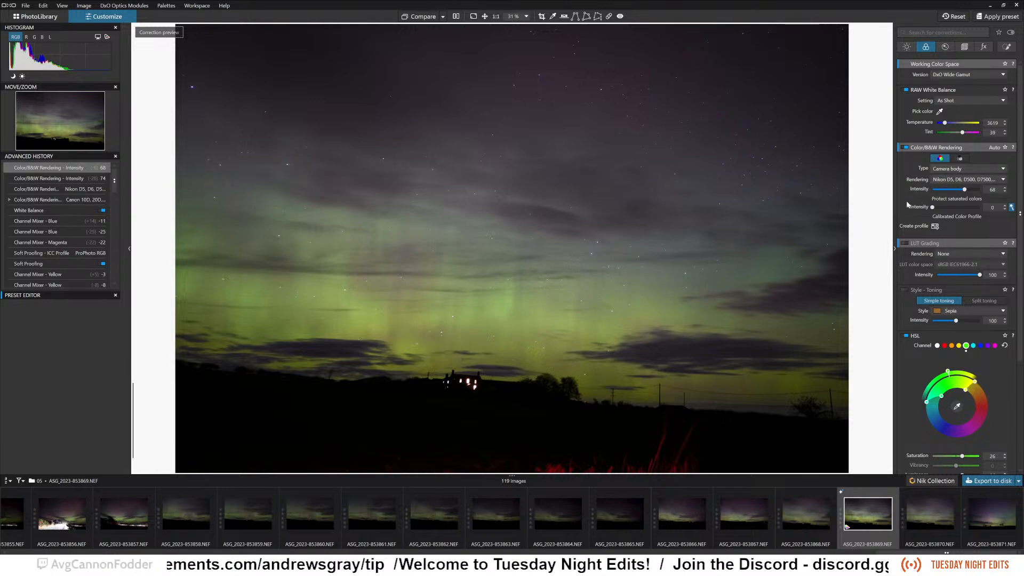
left_click_drag(934, 210, 944, 210)
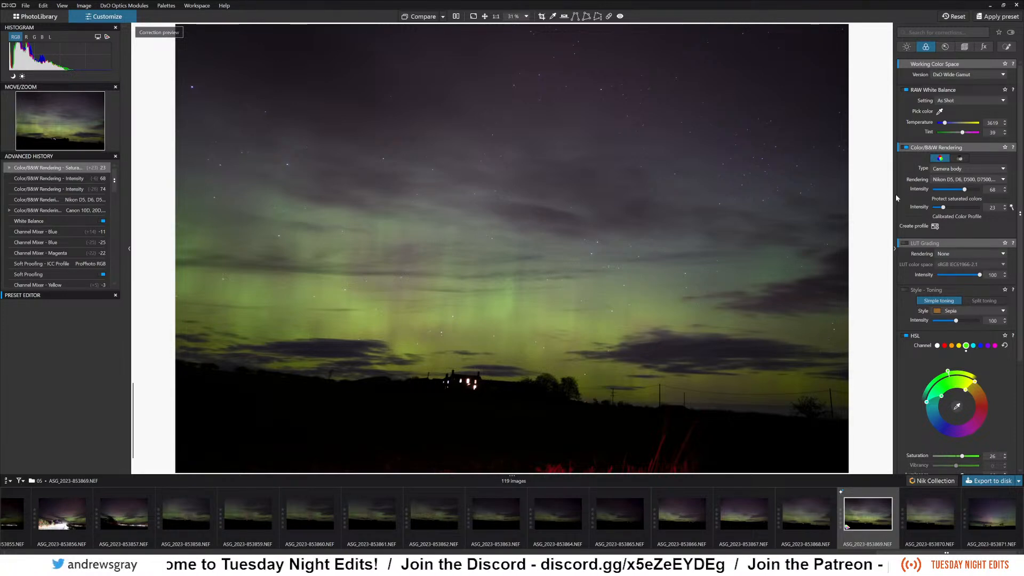
Review the chart types offered for creating a calibrated color profile, and close the profile tool without making one.
left_click(935, 227)
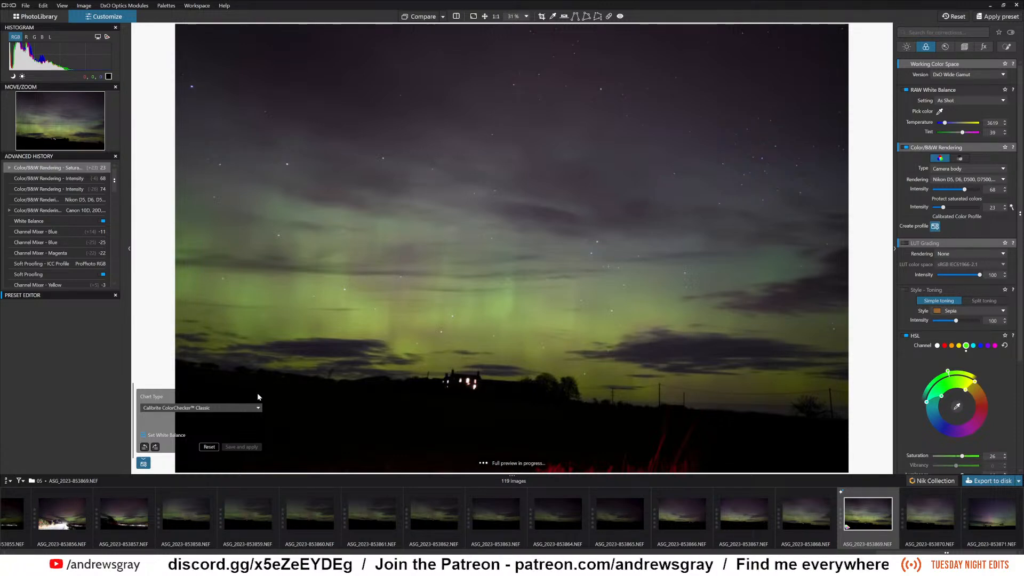
left_click(190, 408)
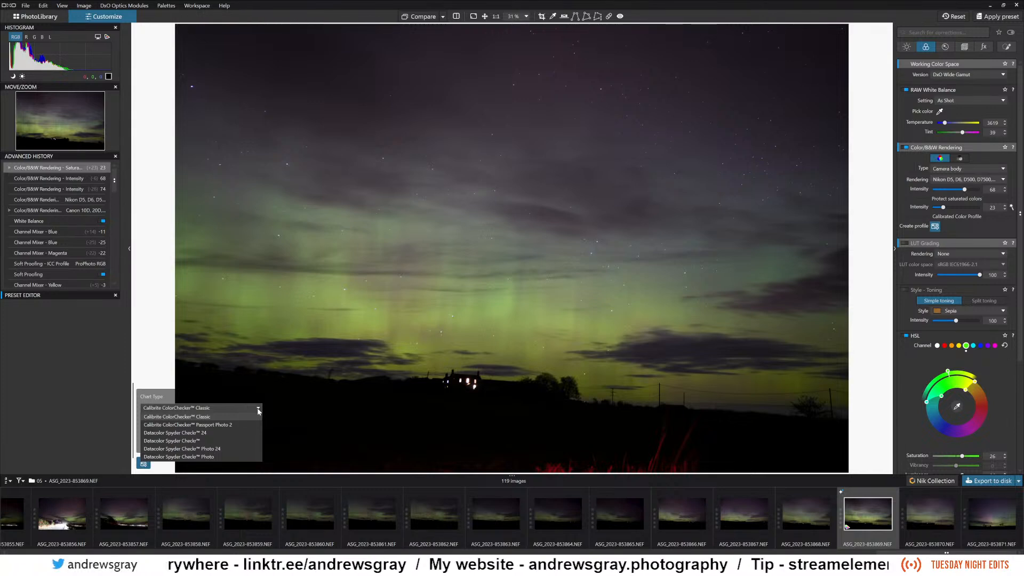
left_click(258, 409)
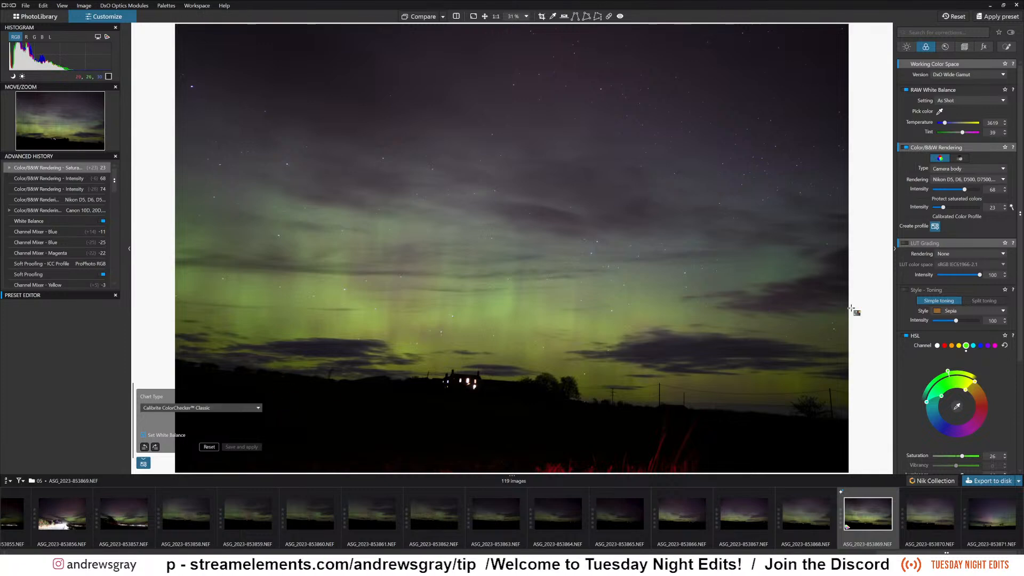
left_click(936, 226)
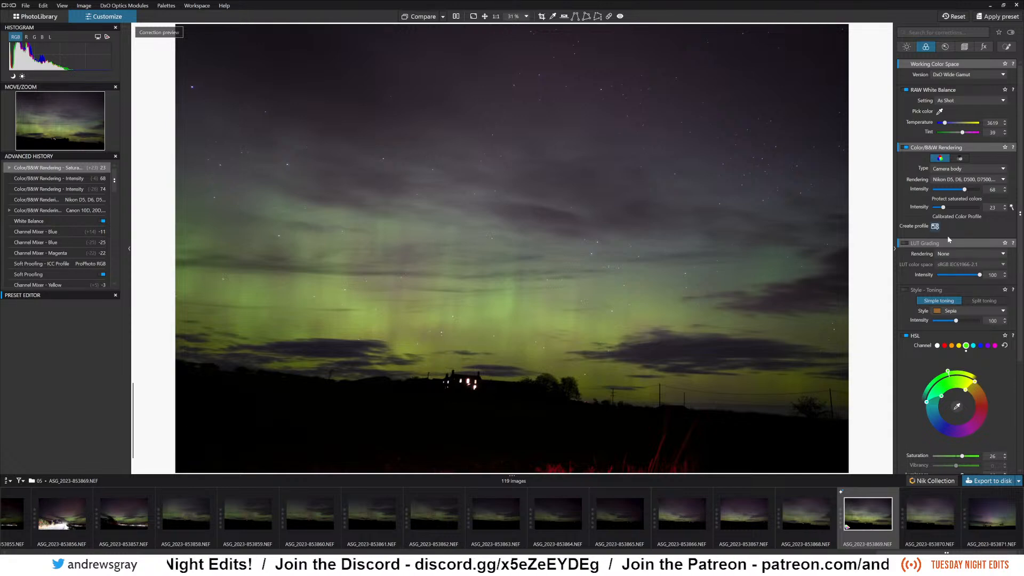
Try the 13-Timeless.cube LUT in LUT Grading, and switch the rendering to 01-After-midnight.cube.
mouse_move(514, 565)
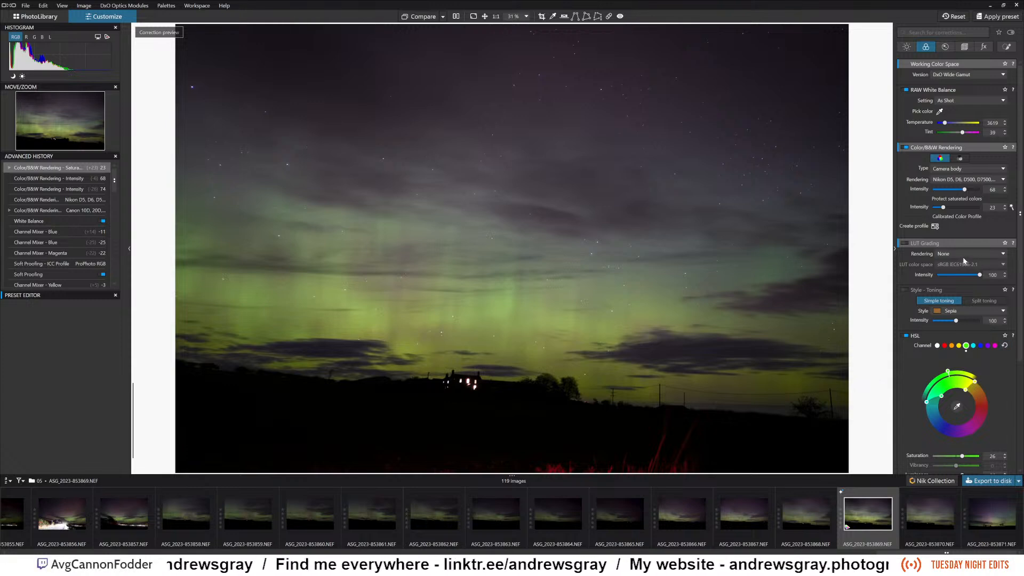
left_click(963, 255)
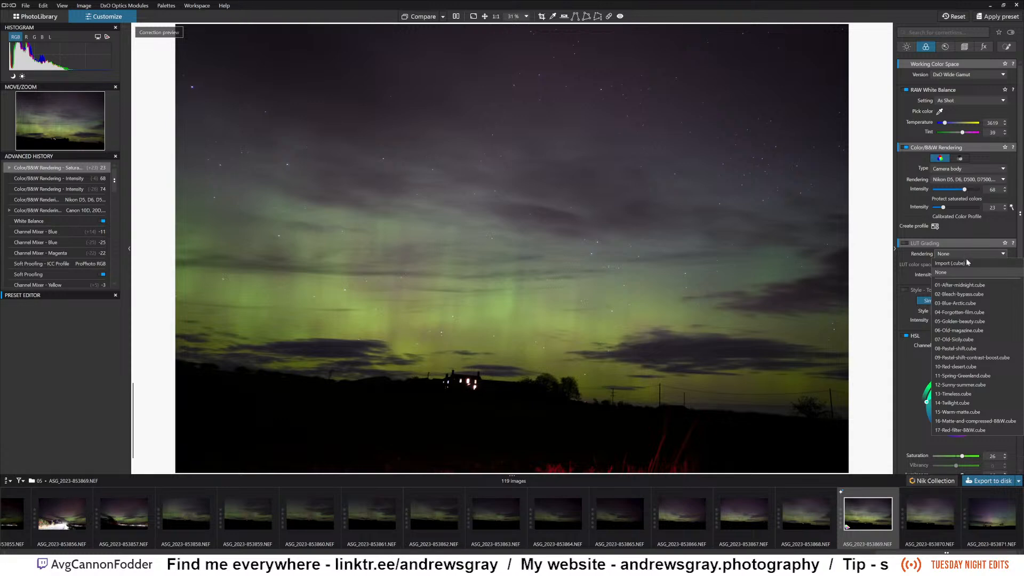
left_click(962, 395)
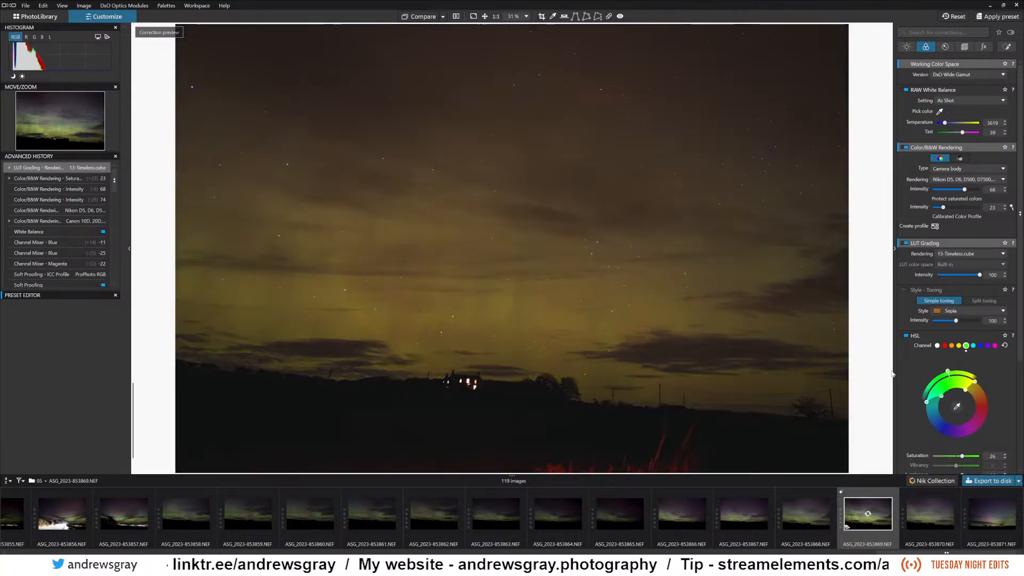
left_click(973, 255)
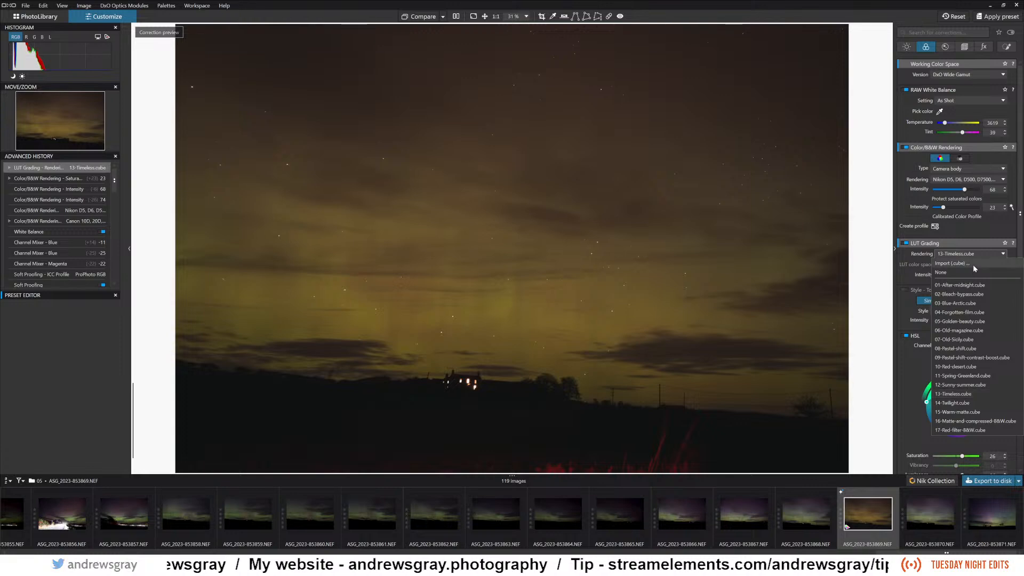
left_click(968, 286)
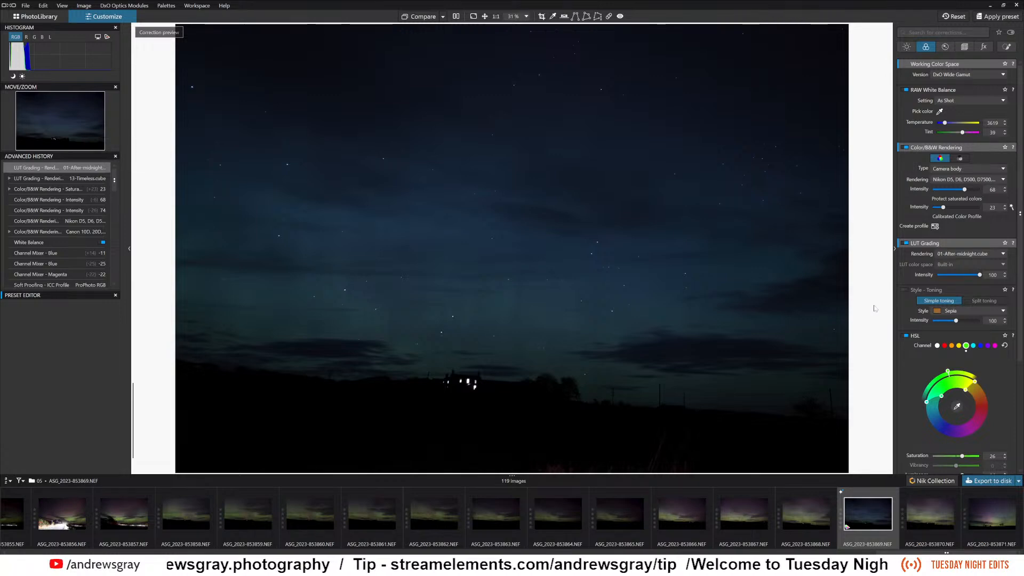
Reduce the LUT Grading Intensity to 30.
left_click_drag(971, 278, 963, 278)
left_click(962, 276)
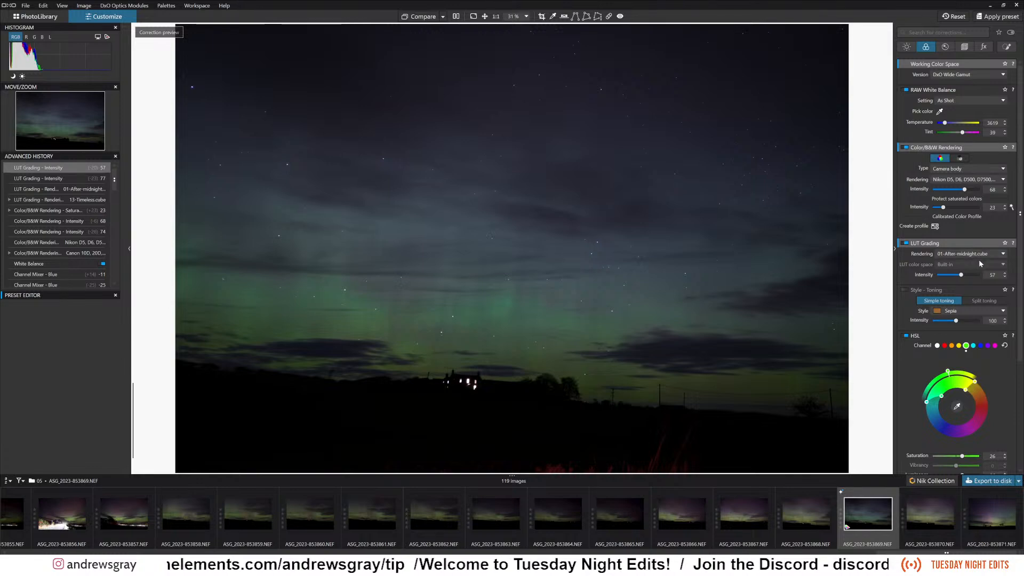
left_click_drag(954, 276, 954, 277)
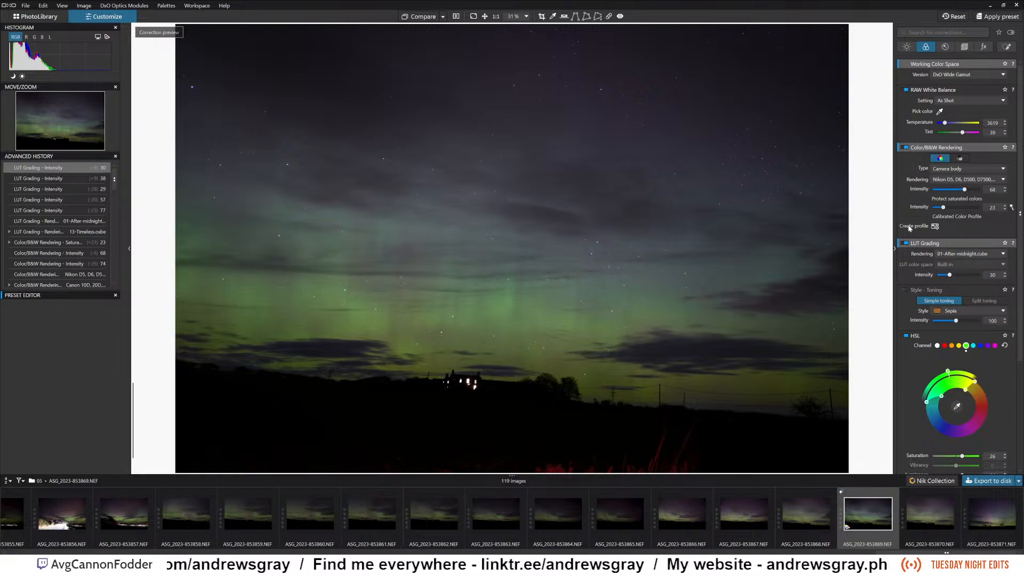
Set the RAW White Balance Temperature to 4035 and inspect the sky detail at 100%.
left_click(961, 103)
left_click(961, 103)
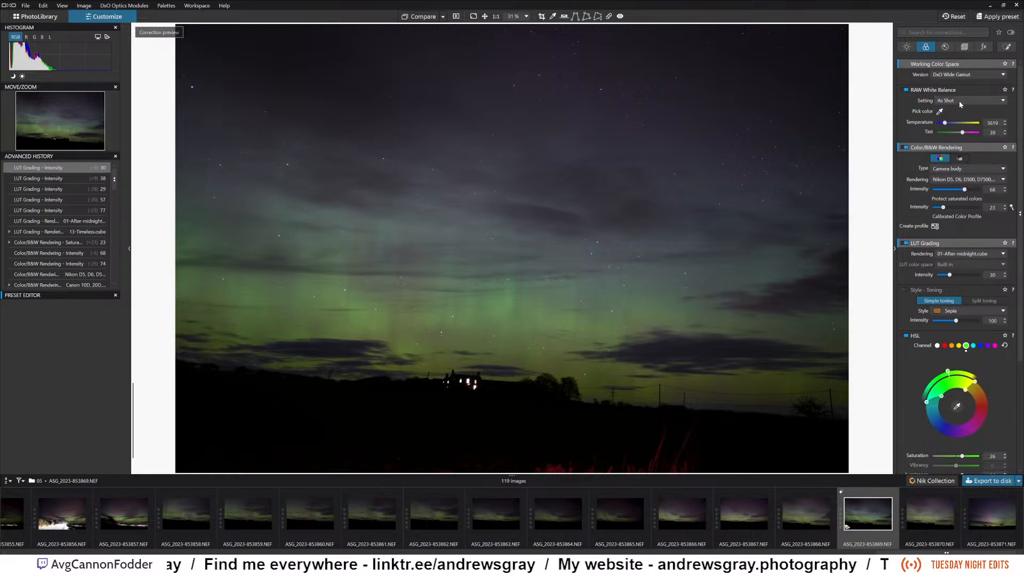
left_click(947, 124)
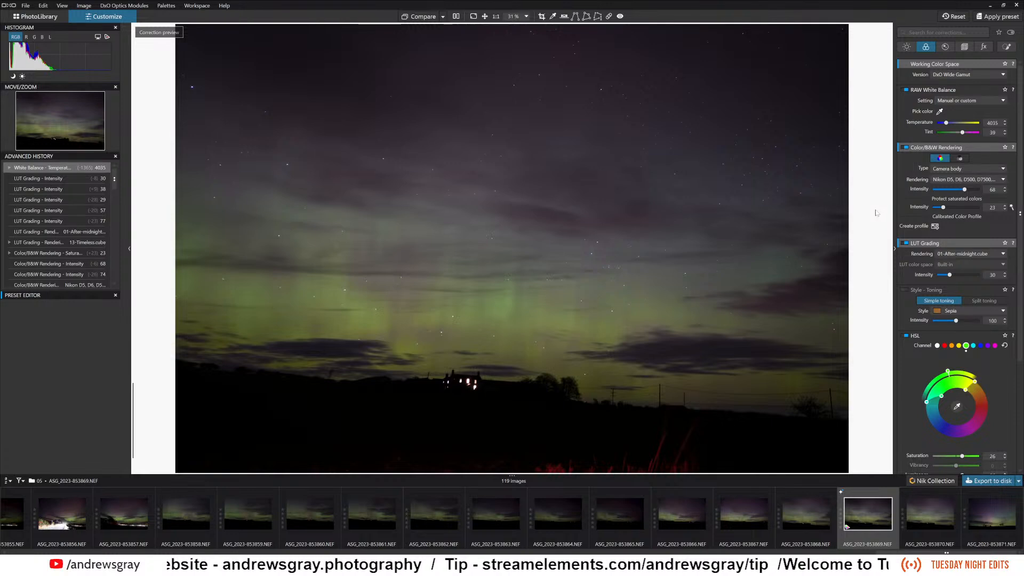
scroll(902, 274, "down", 3)
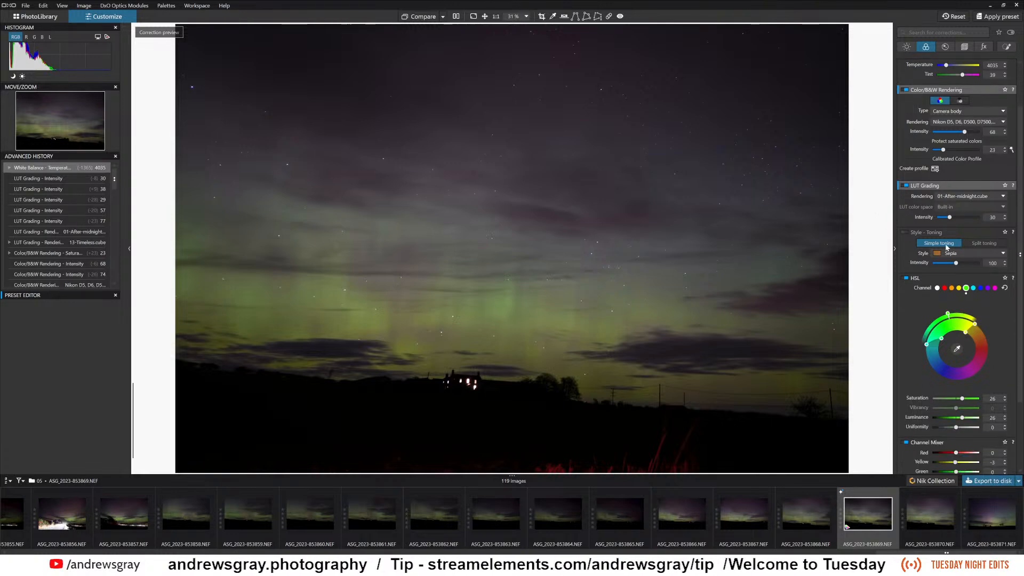
scroll(947, 239, "up", 3)
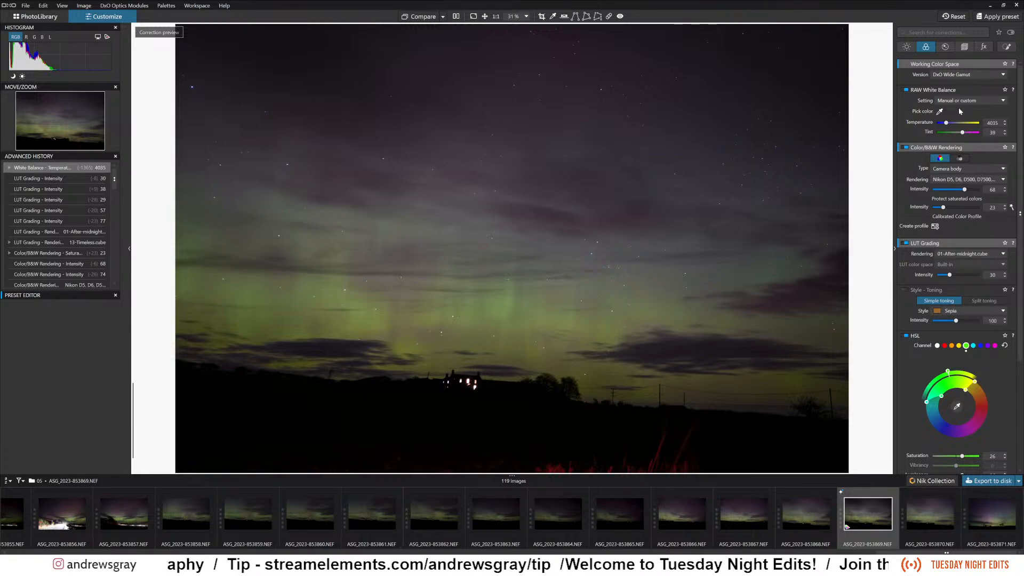
left_click(500, 18)
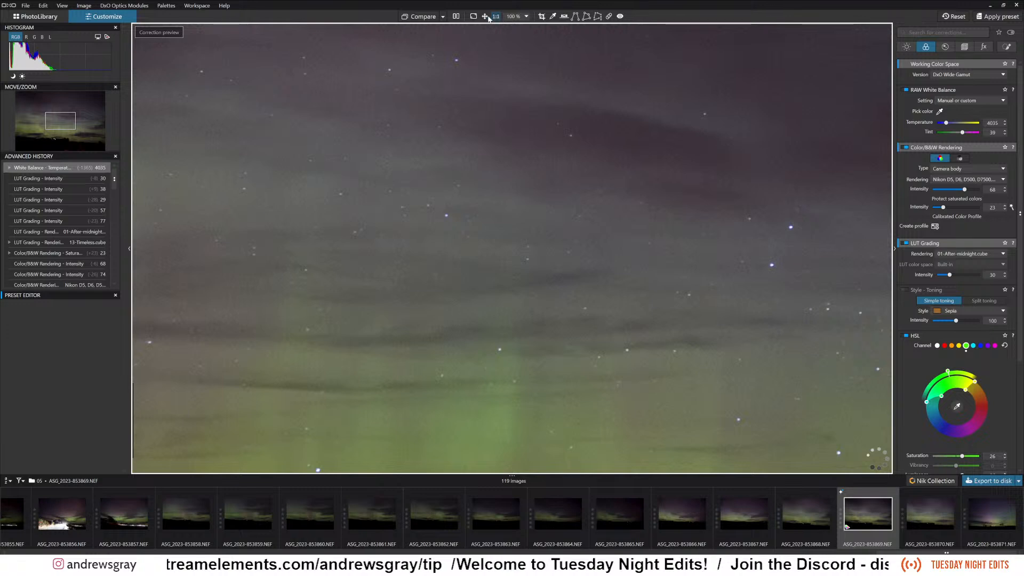
left_click(488, 19)
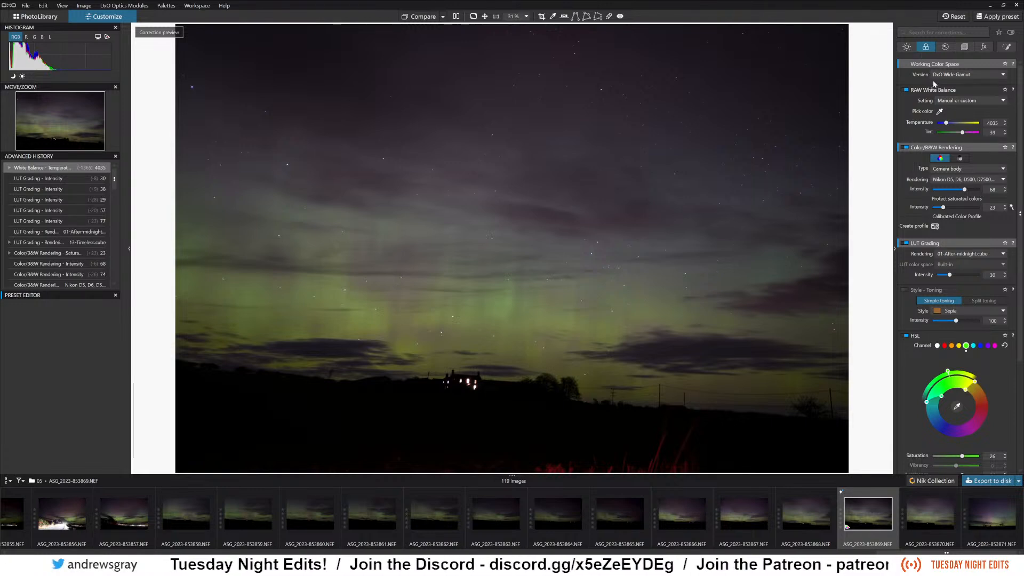
Turn off the LUT Grading correction for the aurora photo.
left_click(907, 47)
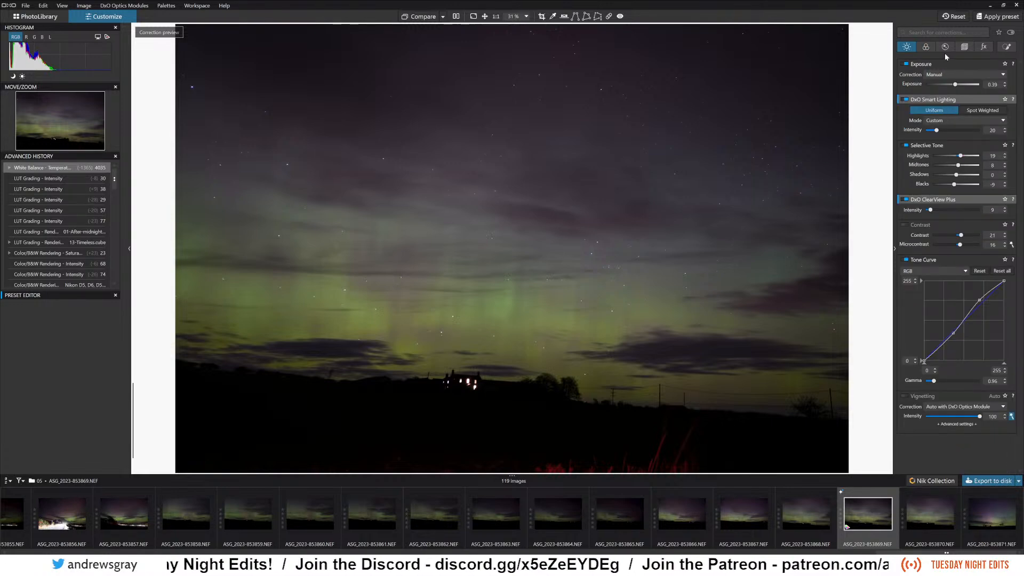
left_click(928, 49)
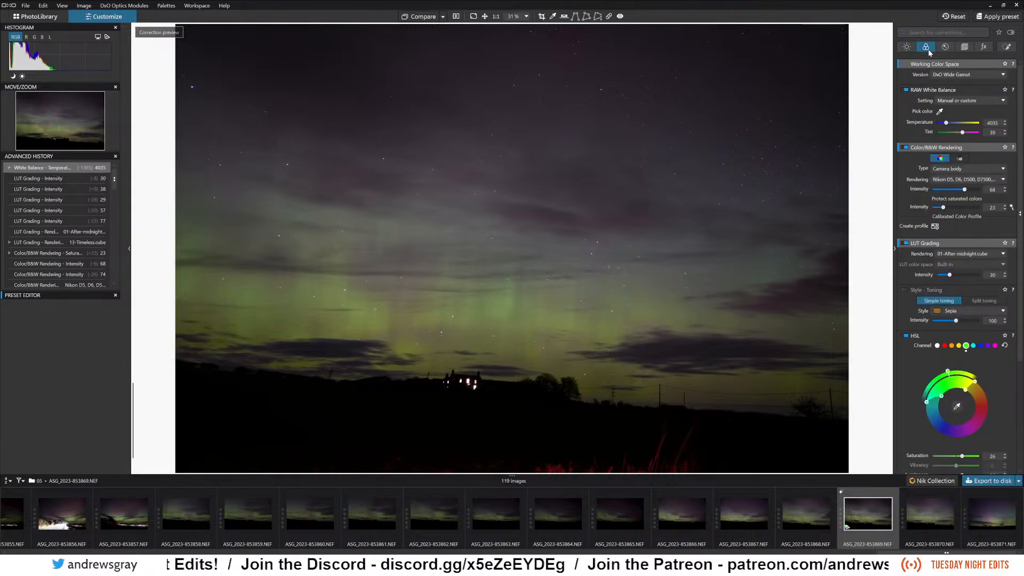
left_click(906, 243)
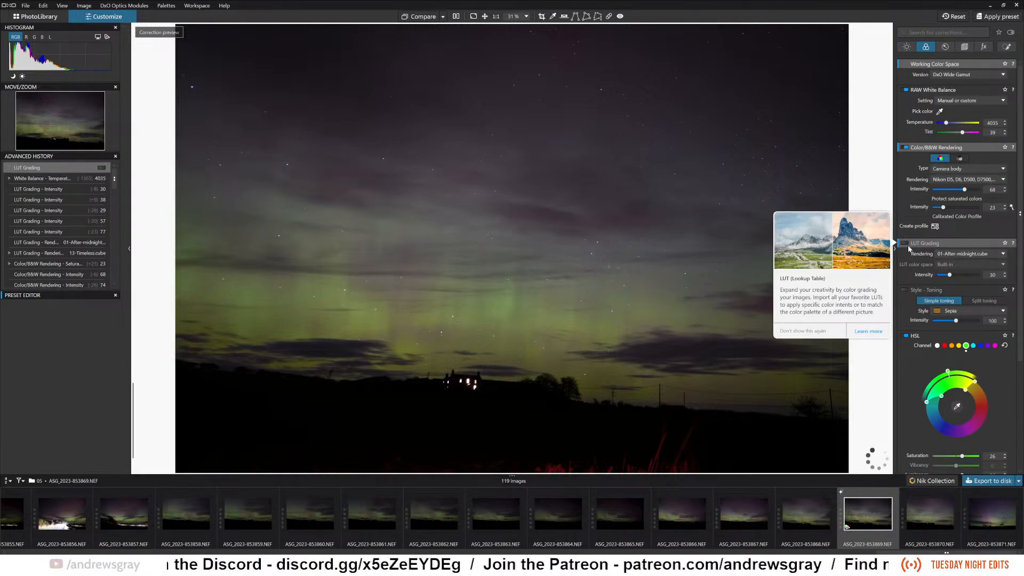
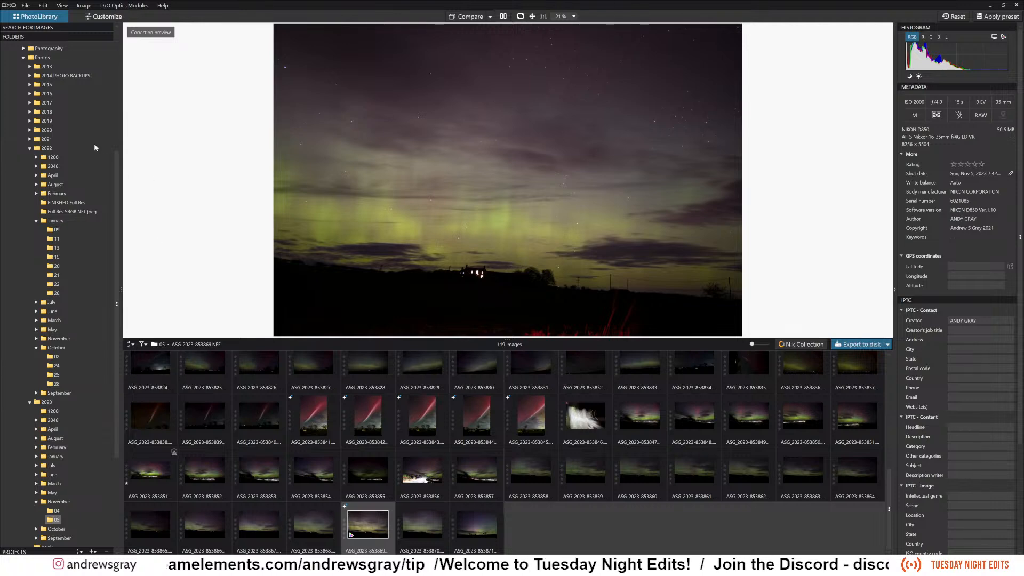
Browse the 15 folder in January 2022 and open the sunlit hillside photo ASG-2022-857564.NEF for editing in Customize.
left_click(57, 258)
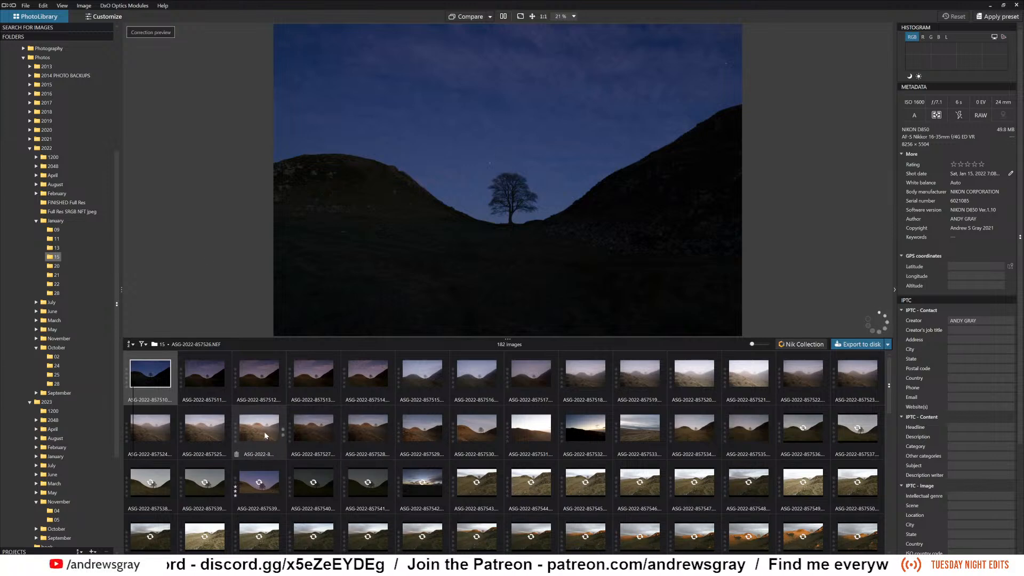
mouse_move(264, 431)
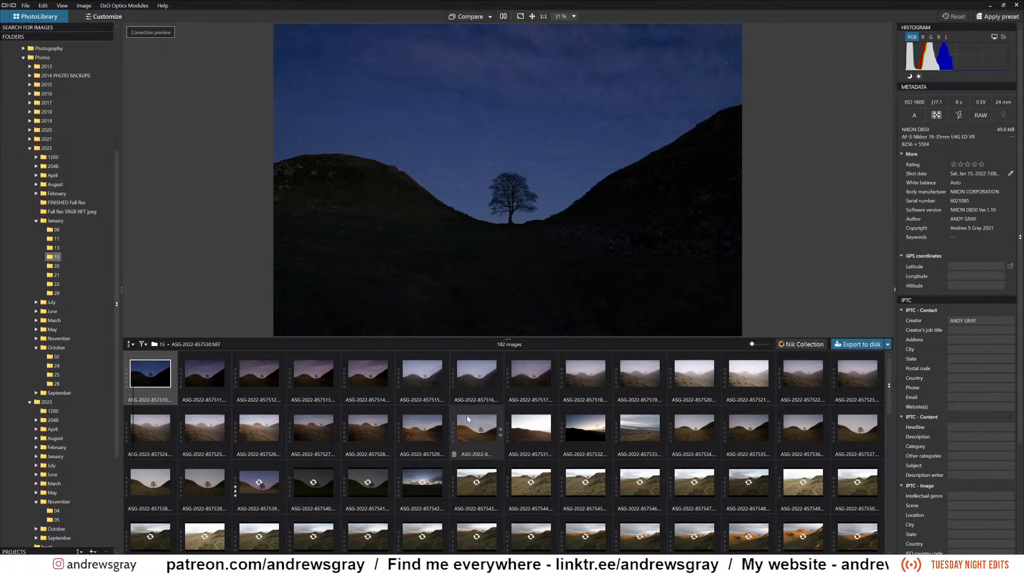
mouse_move(467, 419)
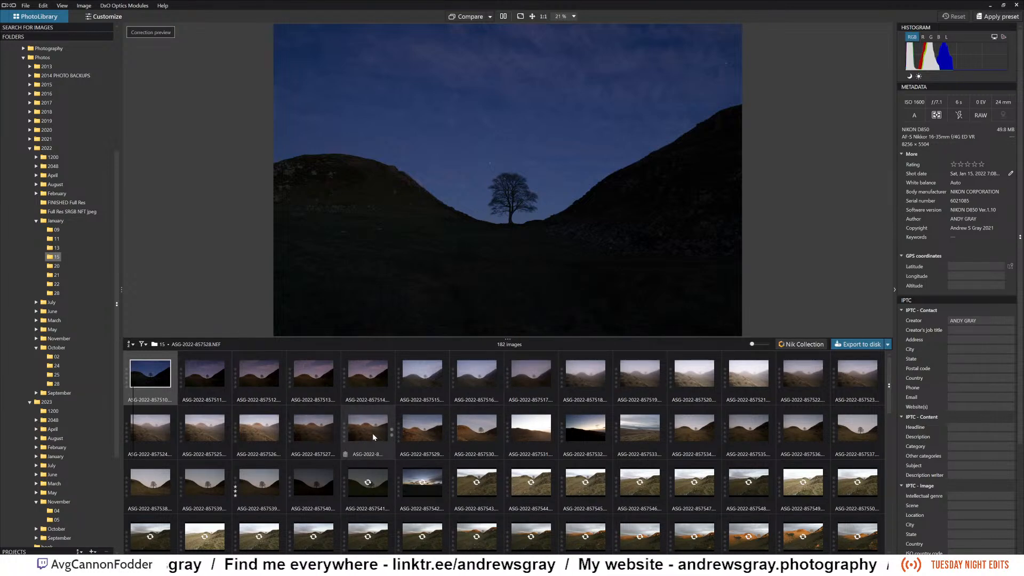
scroll(372, 433, "down", 1)
scroll(374, 436, "down", 1)
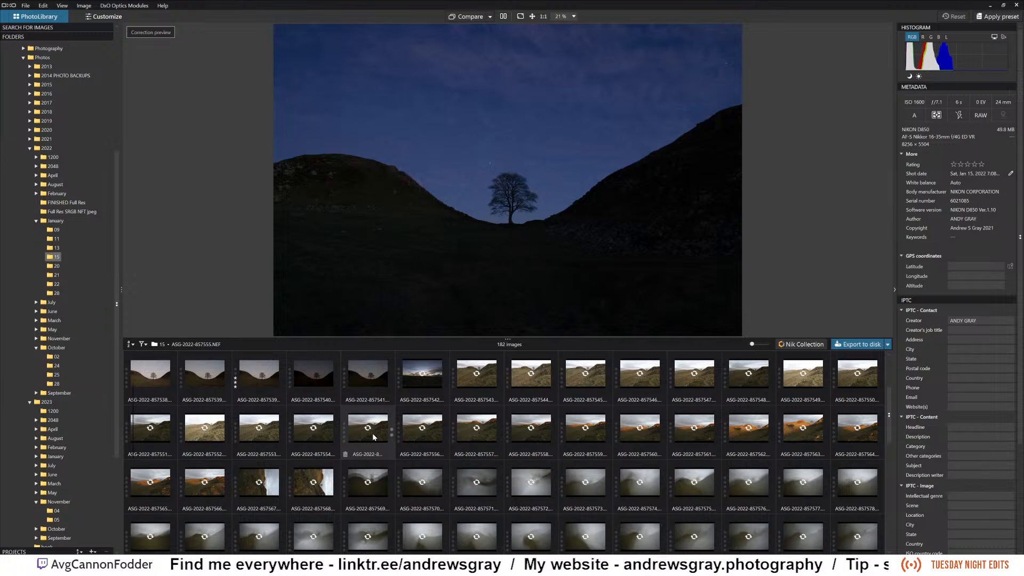
mouse_move(373, 436)
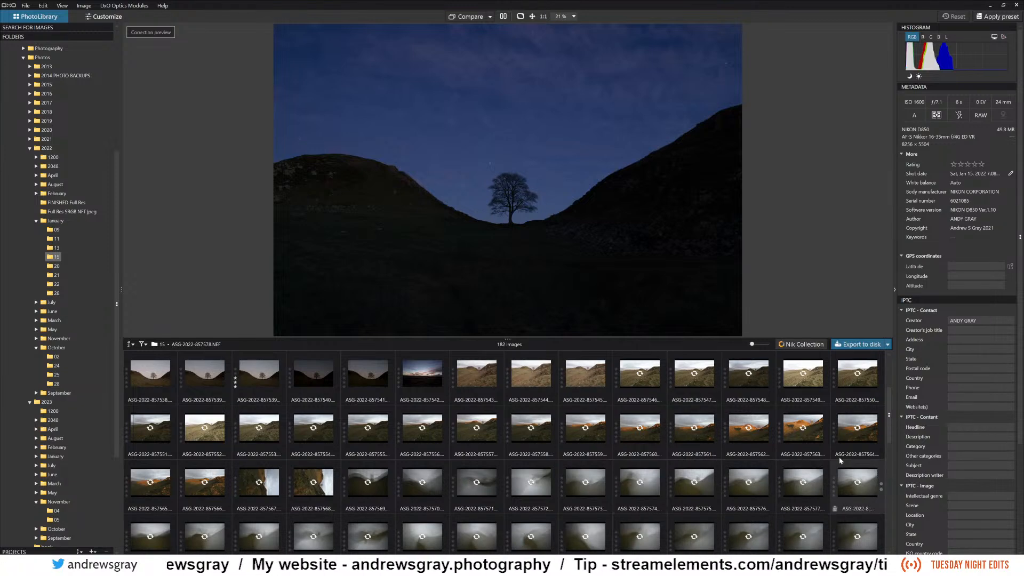
left_click(855, 439)
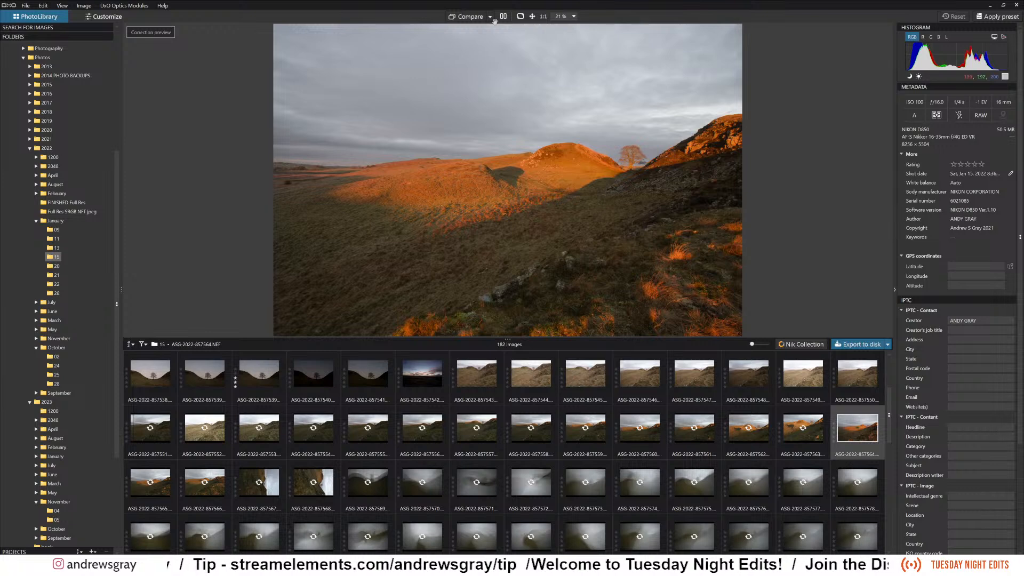
left_click(108, 17)
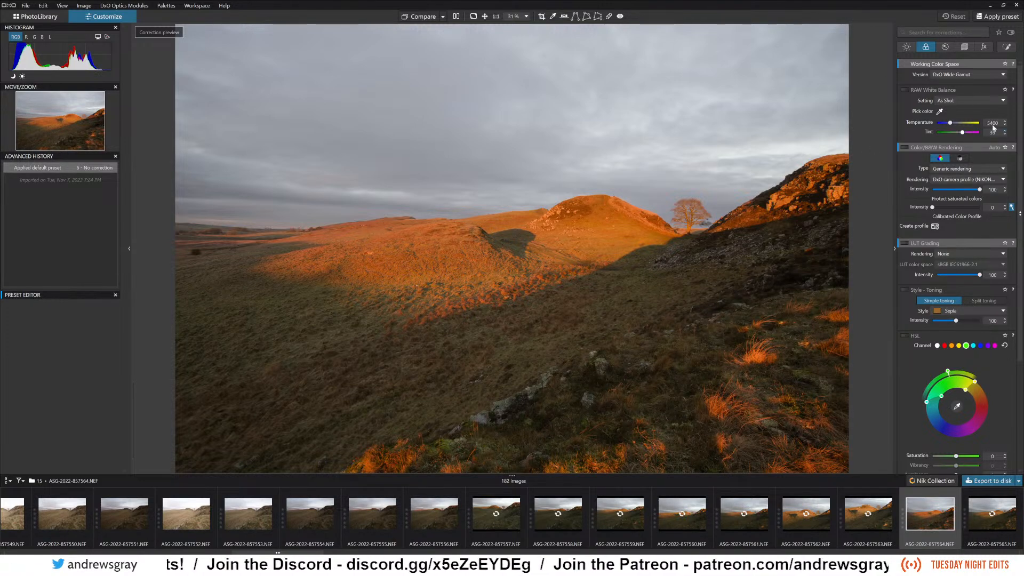
Try the Daylight RAW White Balance setting on the hillside photo, and set it to Cloudy.
left_click(962, 99)
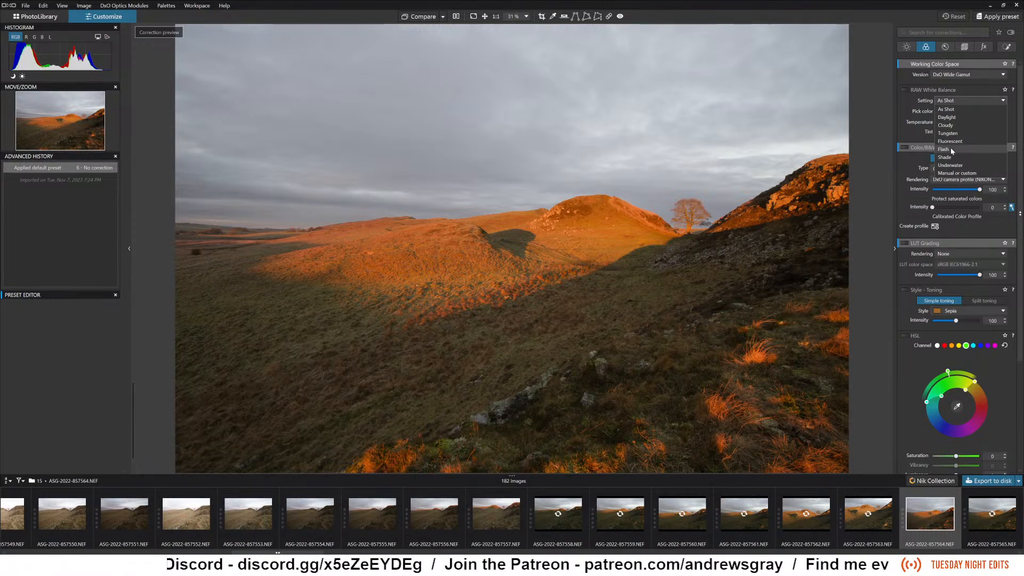
left_click(958, 117)
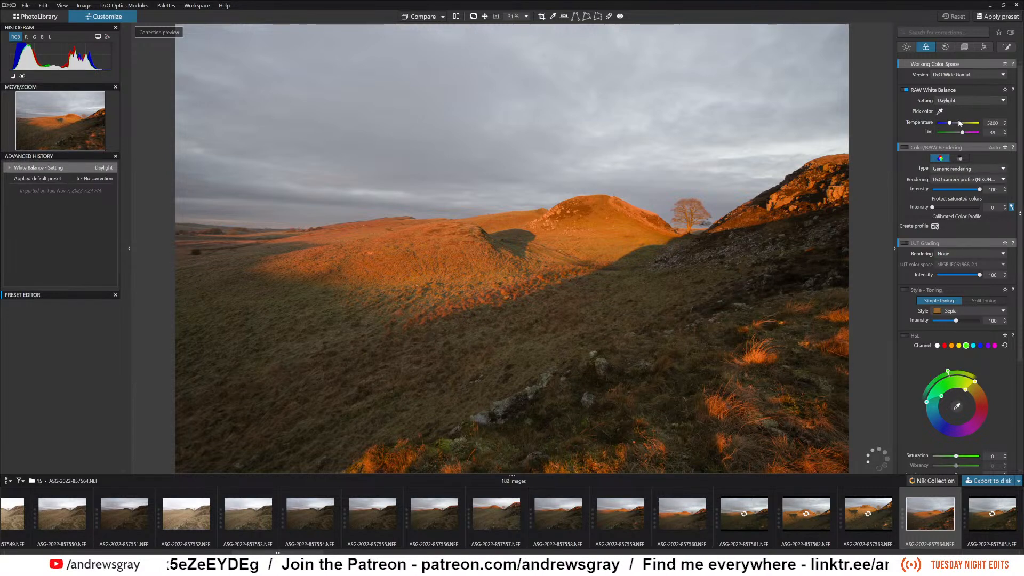
left_click(961, 102)
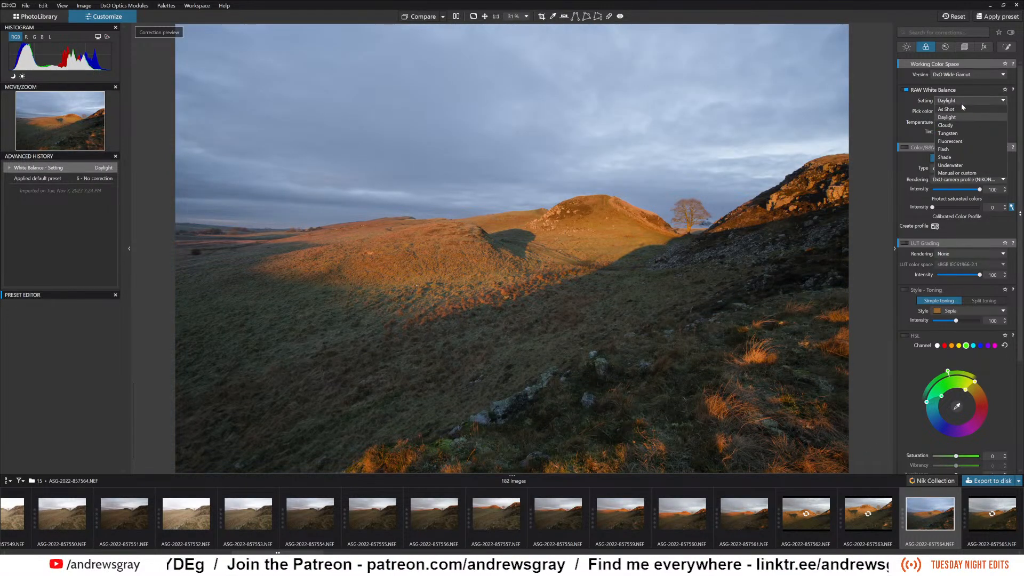
left_click(962, 125)
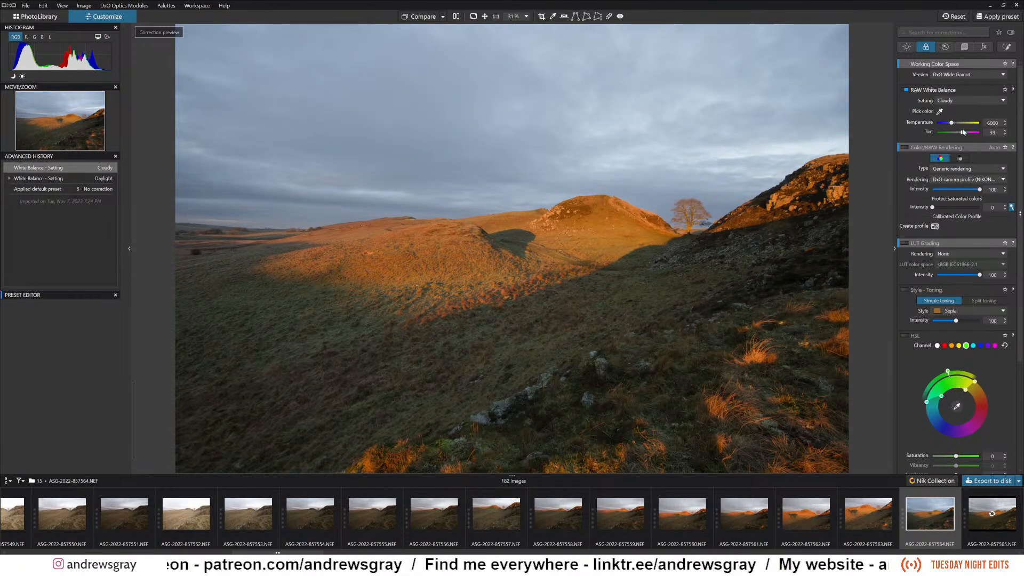
Set the color rendering type to Camera body with the Nikon D5, D6, D500, D7500, D850, Z fc, Z30, Z50 profile at Intensity 61.
left_click(961, 170)
left_click(959, 186)
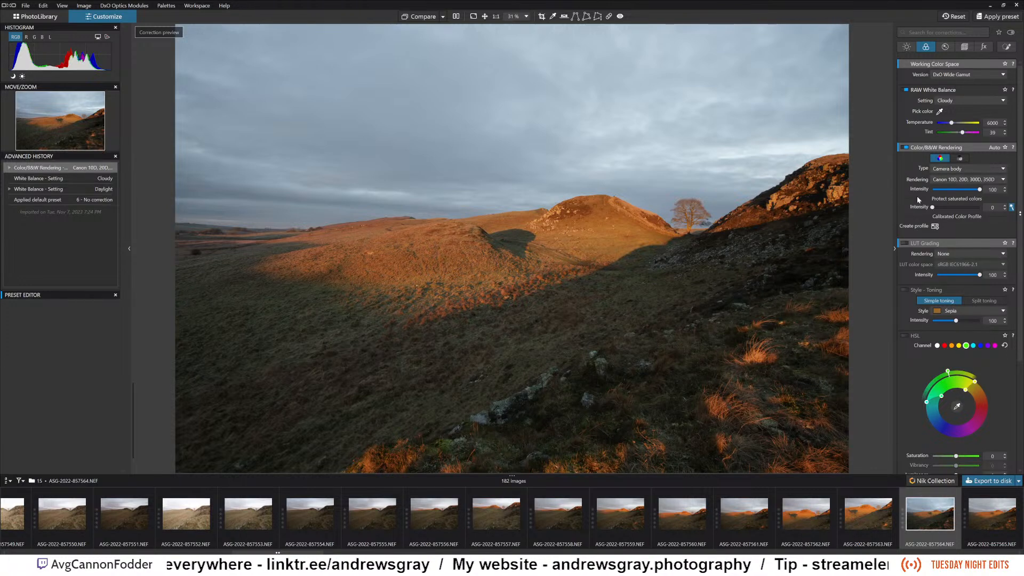
left_click(947, 179)
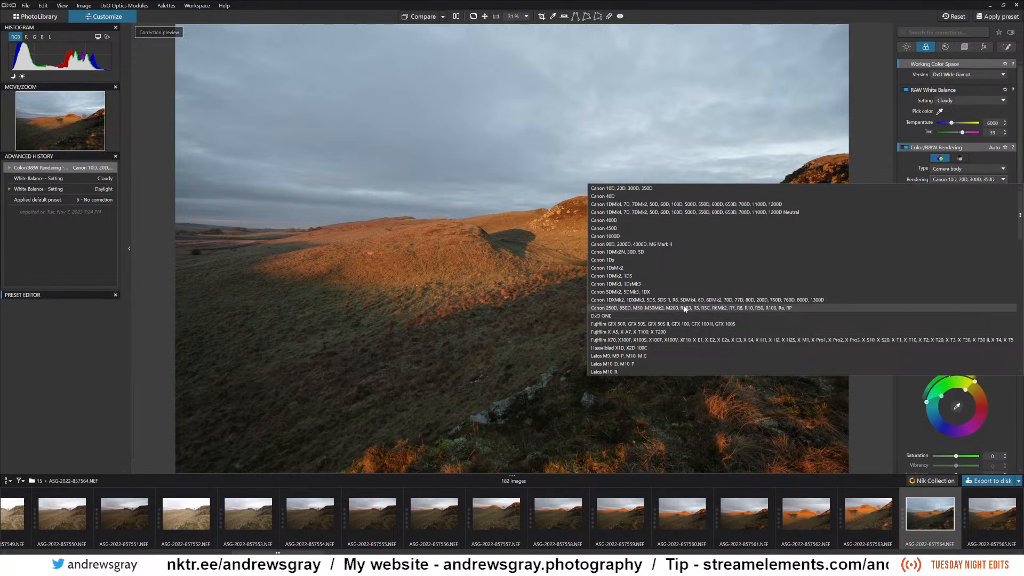
scroll(674, 290, "down", 6)
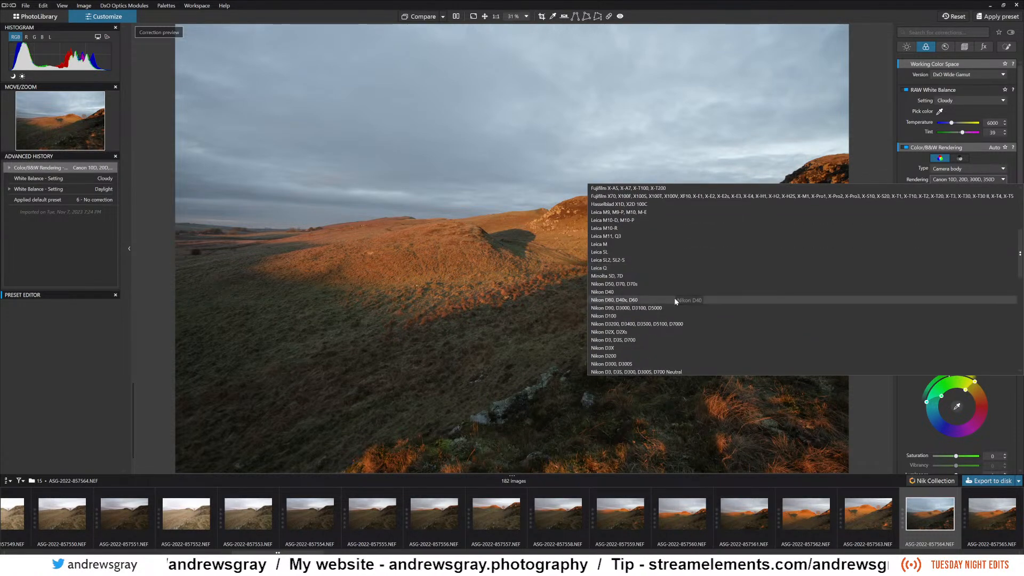
scroll(688, 299, "down", 1)
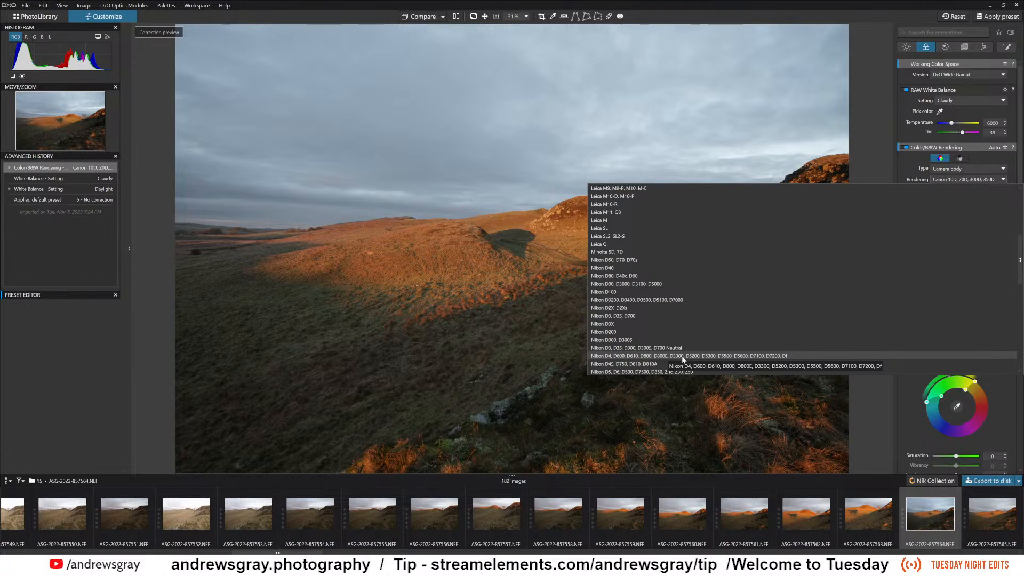
scroll(716, 341, "down", 1)
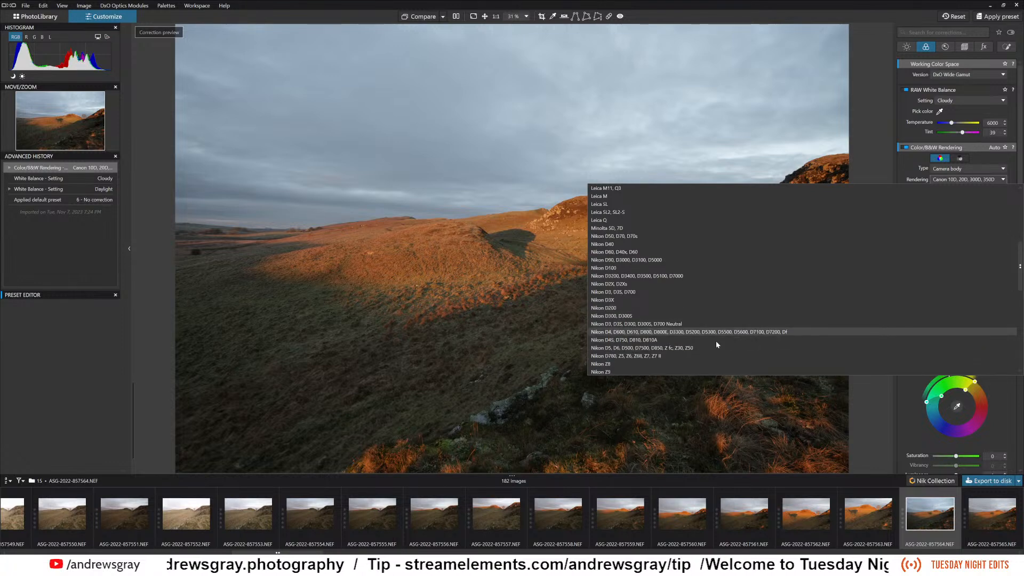
left_click(664, 348)
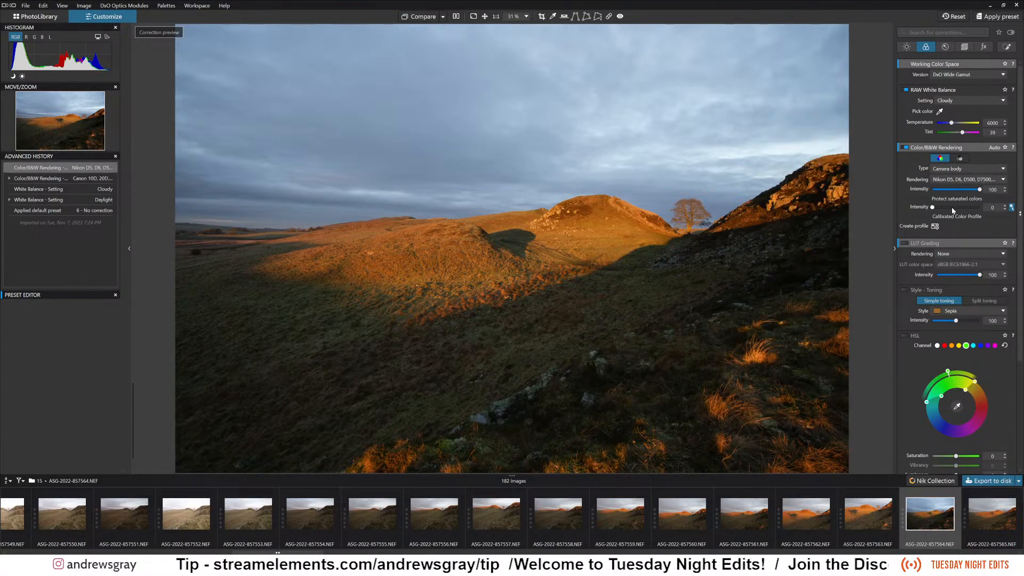
left_click_drag(980, 189, 962, 189)
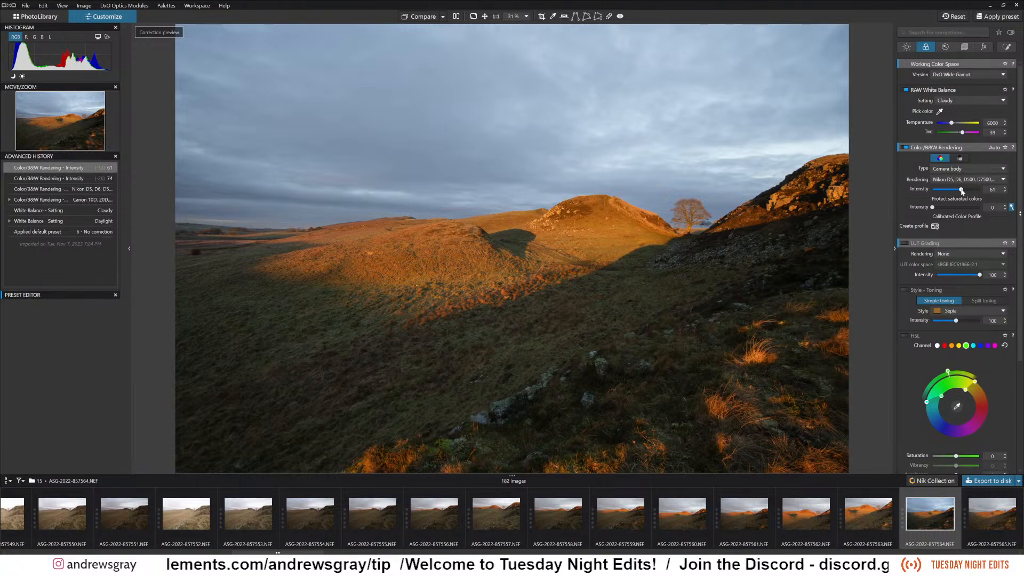
Enable DxO ClearView Plus on the hillside photo and set its Intensity to 34.
left_click(907, 47)
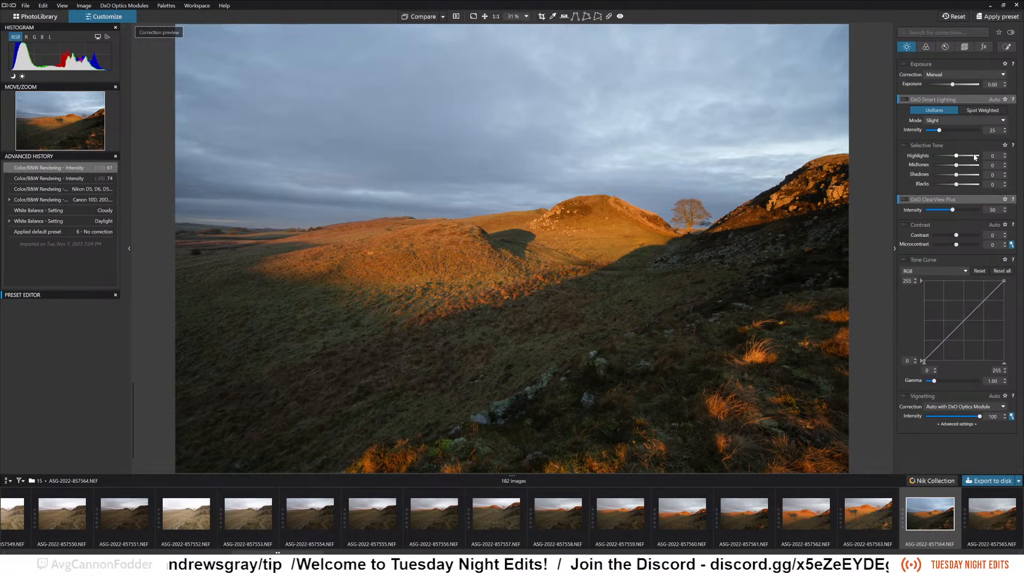
left_click(906, 200)
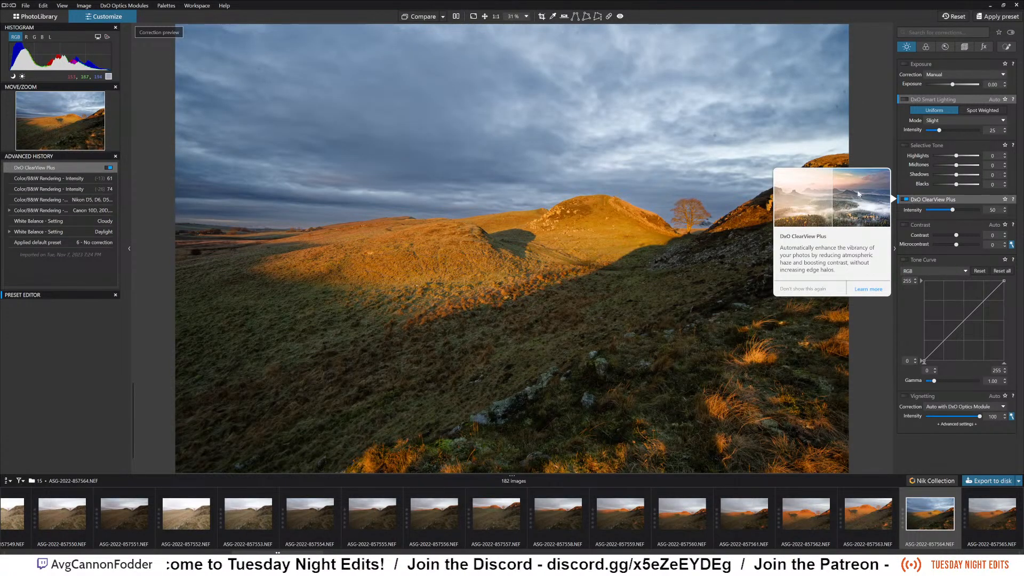
left_click_drag(955, 211, 947, 211)
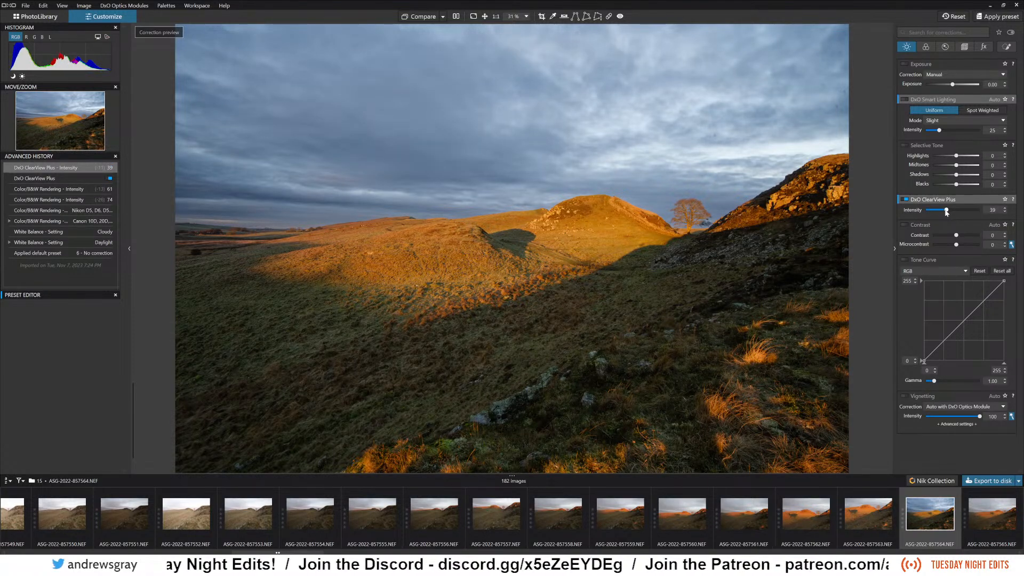
left_click_drag(946, 211, 944, 210)
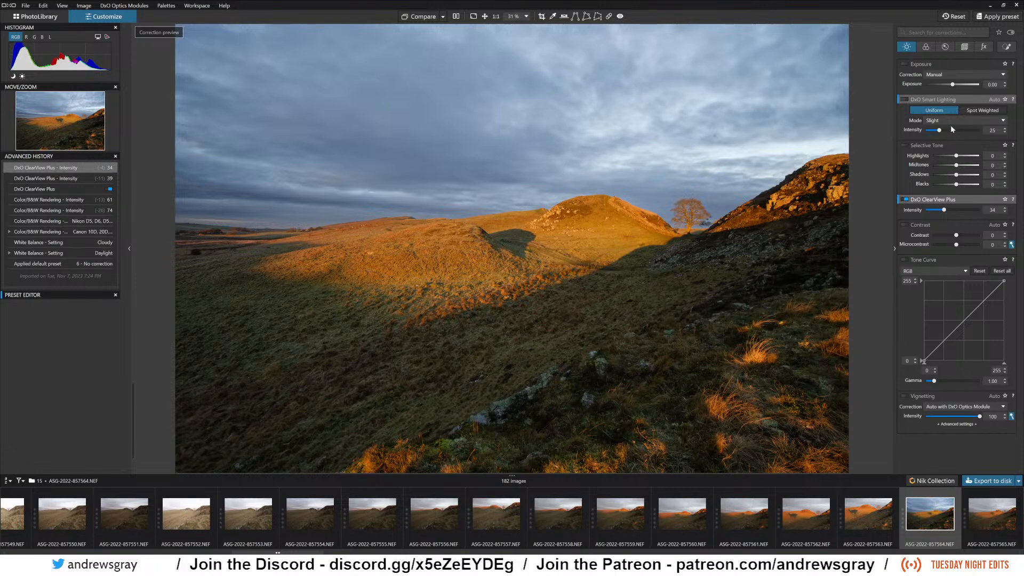
Compare the photo with DxO Smart Lighting on and off, and enable Selective Tone with Blacks at -17 and Shadows at 22.
left_click(904, 99)
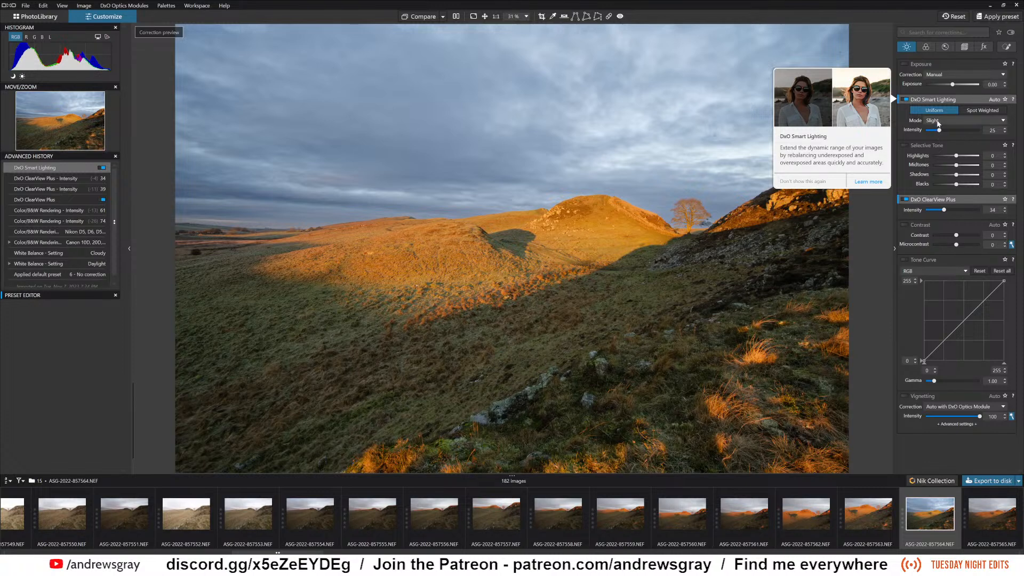
left_click(906, 100)
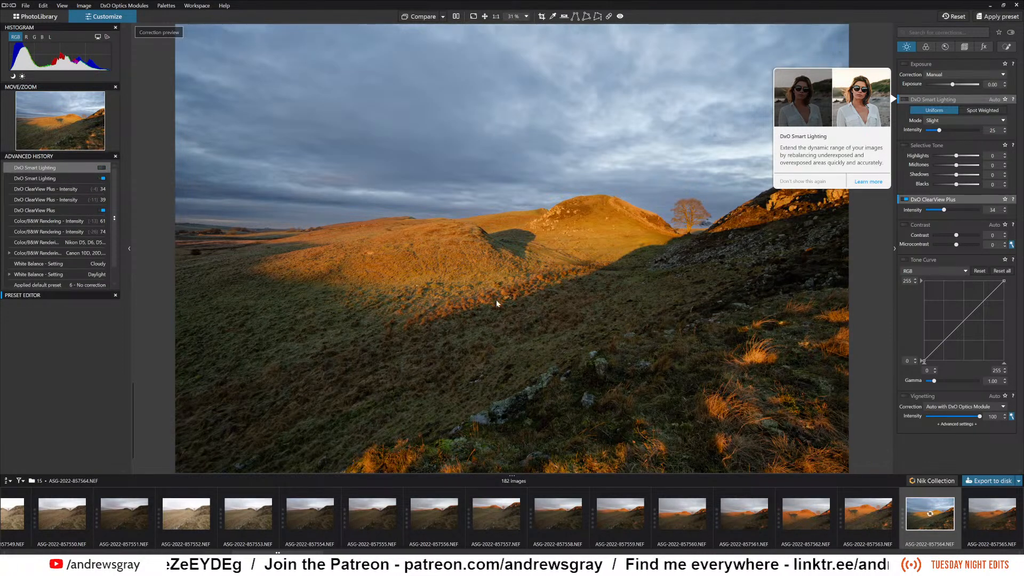
left_click(905, 145)
left_click_drag(958, 184, 947, 185)
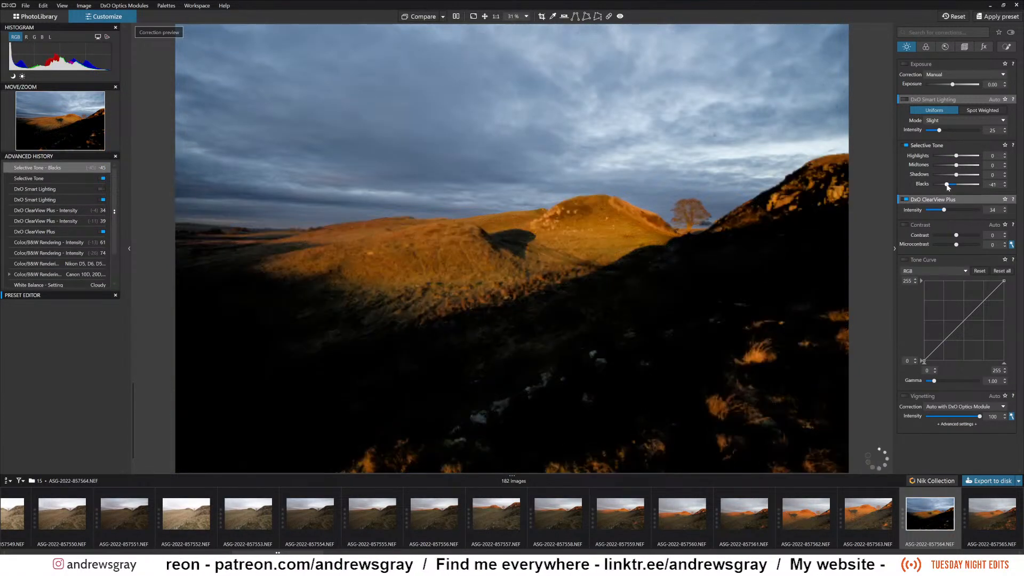
left_click_drag(947, 186, 953, 188)
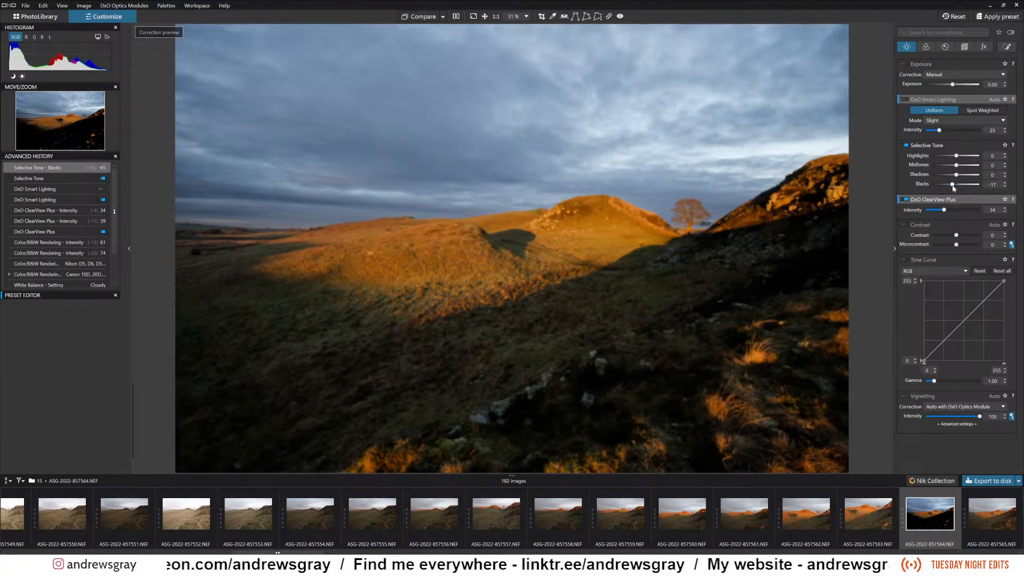
left_click_drag(957, 175, 960, 175)
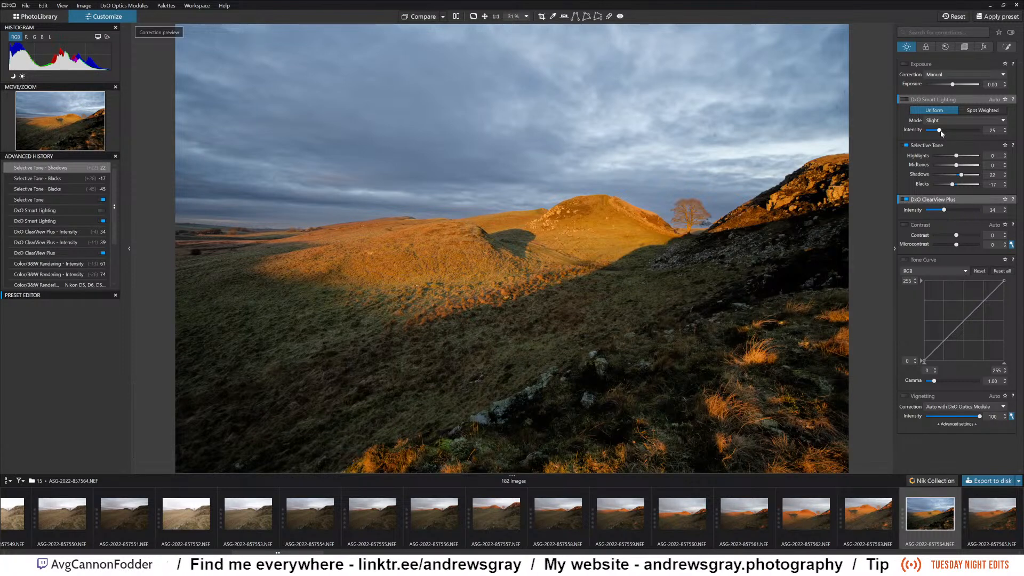
Turn off Selective Tone and enable Uniform DxO Smart Lighting with a custom Intensity of 9.
left_click(906, 145)
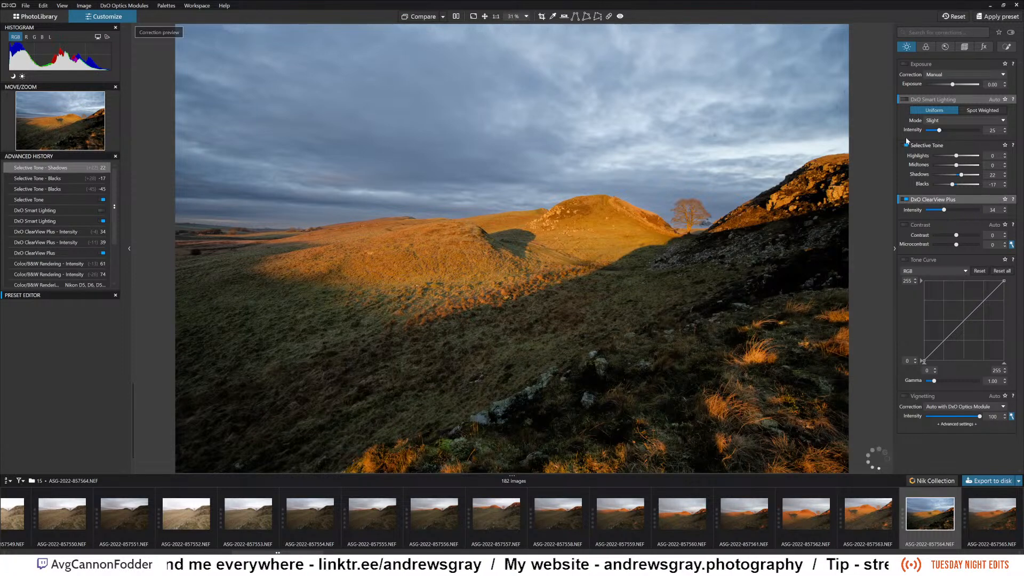
left_click(905, 99)
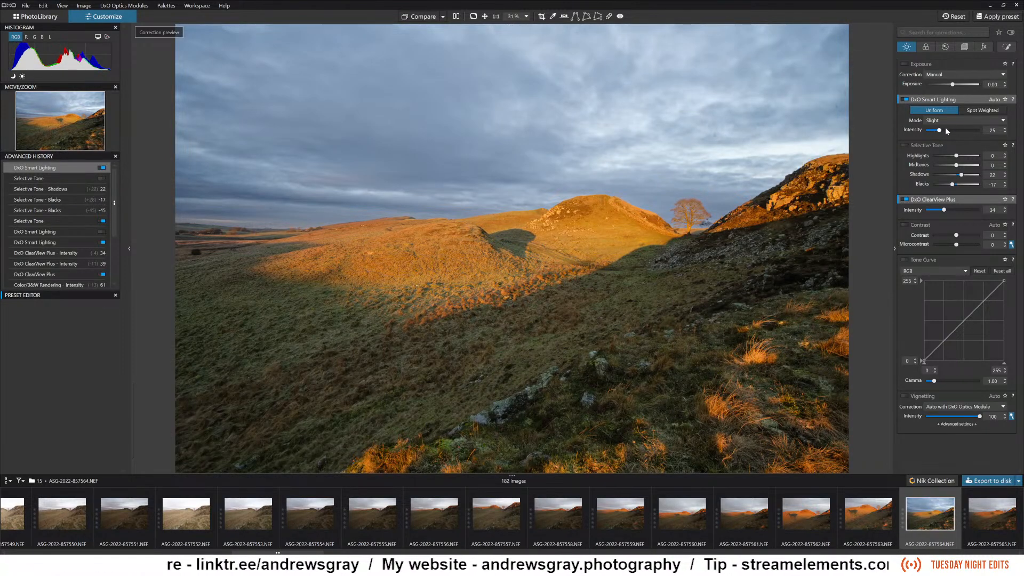
left_click_drag(940, 130, 931, 130)
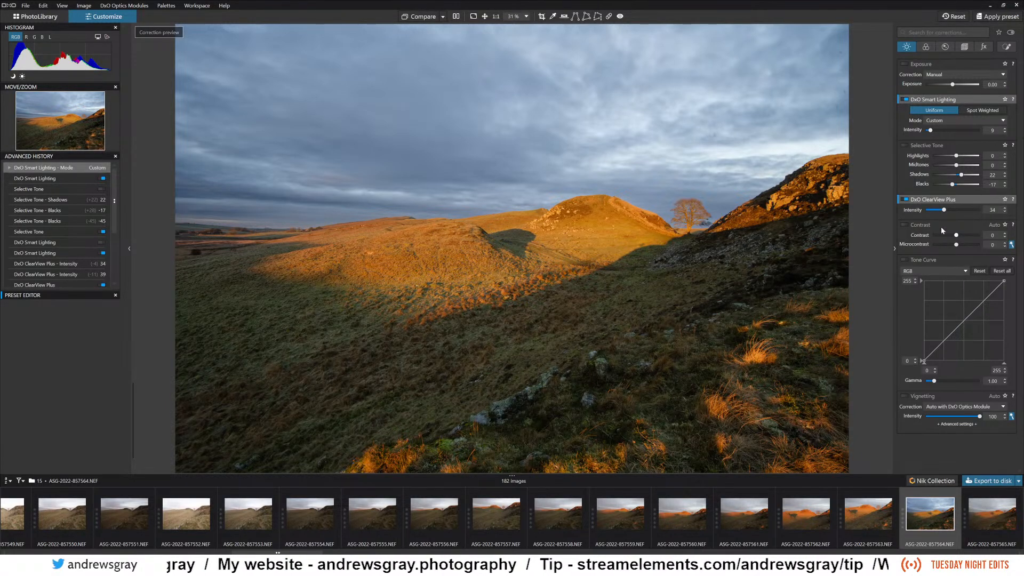
Compare the photo with DxO ClearView Plus off and on, and reduce its Intensity to 26.
left_click(906, 200)
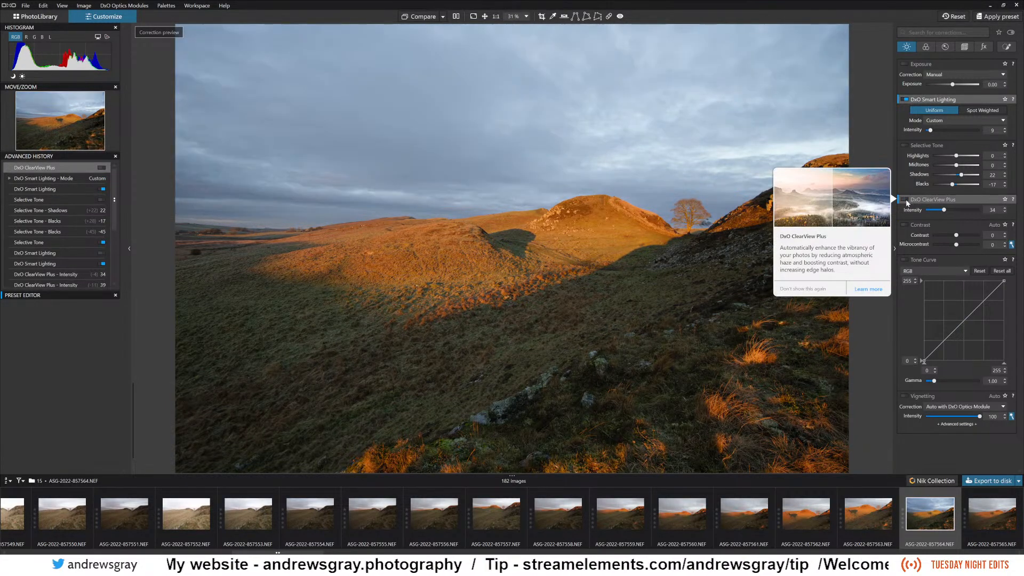
left_click(906, 201)
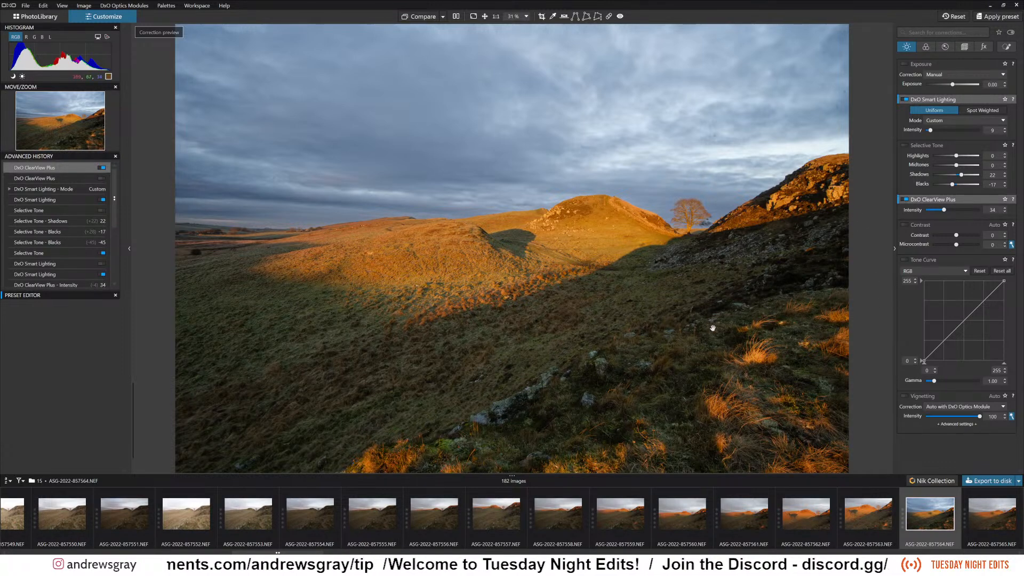
left_click(937, 210)
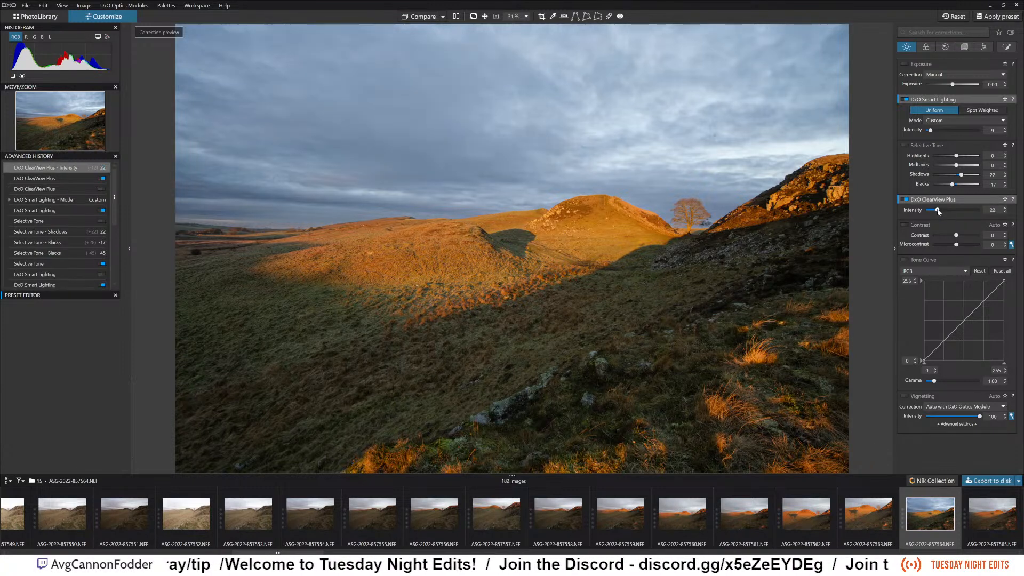
left_click_drag(938, 211, 940, 210)
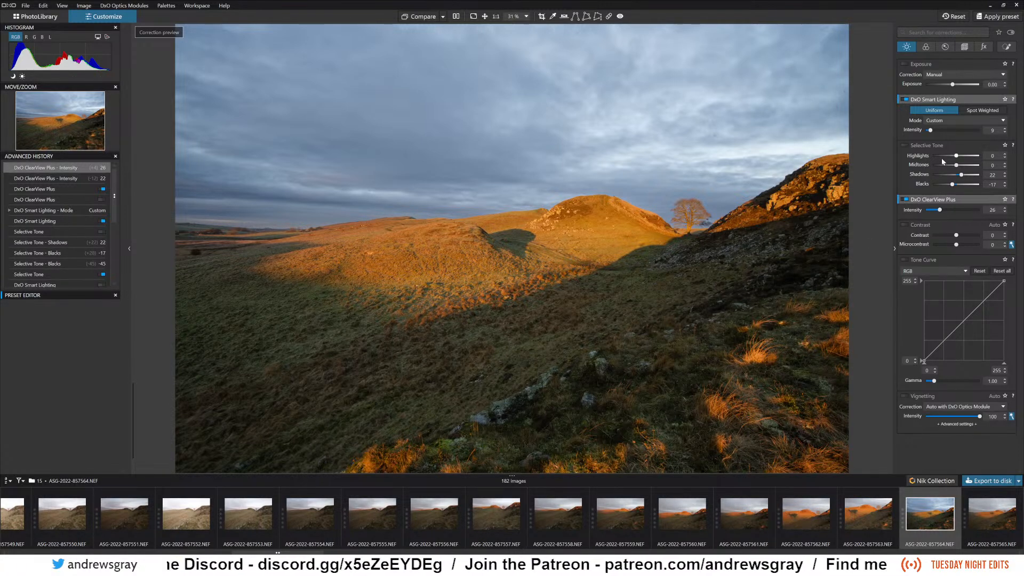
Adjust Selective Tone on the hillside photo to Highlights -33, Midtones -21 and Shadows -1.
left_click_drag(956, 158, 949, 158)
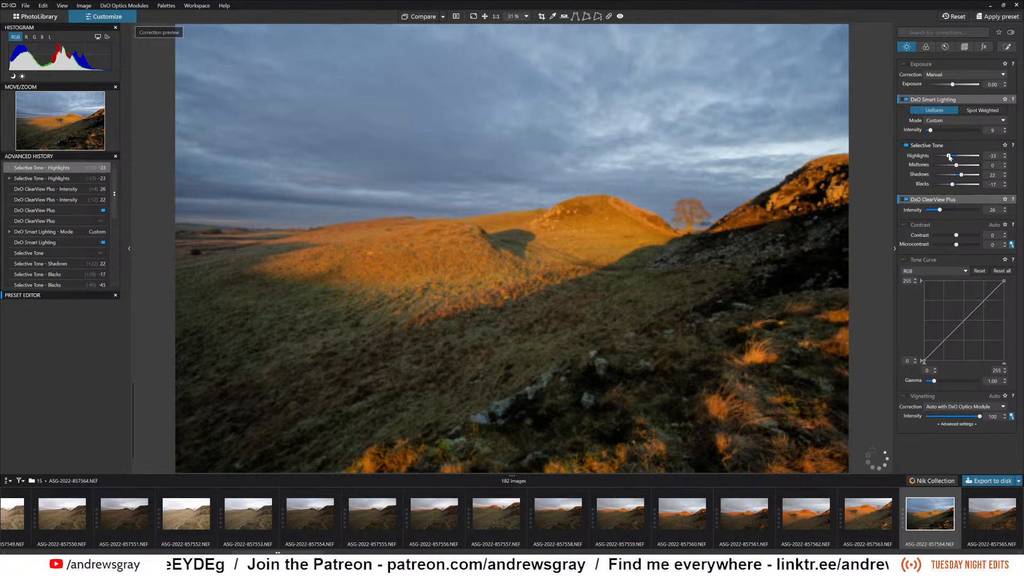
left_click(955, 175)
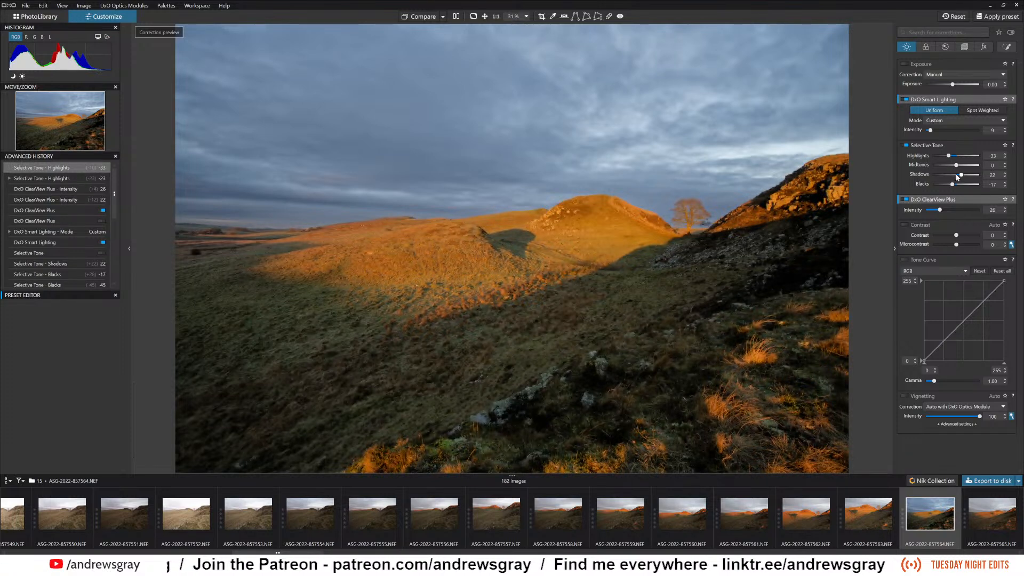
left_click(951, 166)
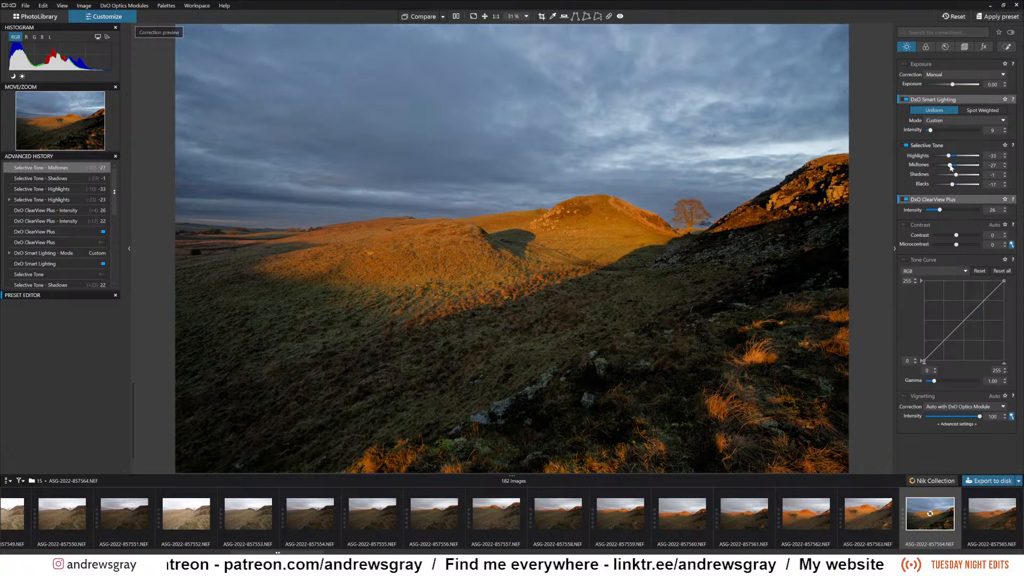
left_click_drag(951, 166, 952, 166)
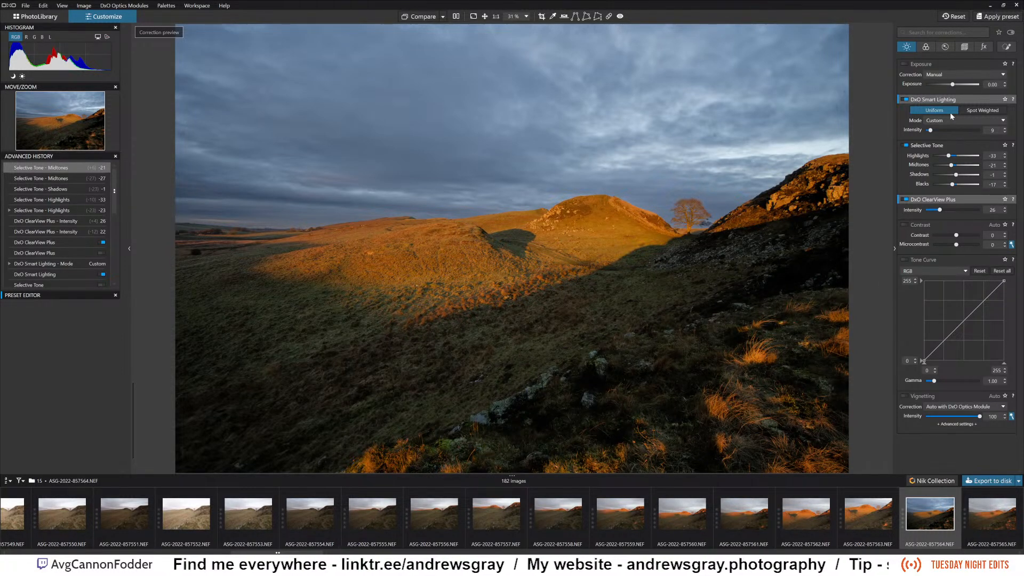
Enable HSL, sample the sky to pick the blue channel, and set its Luminance to -29 and Uniformity to -19.
left_click(926, 47)
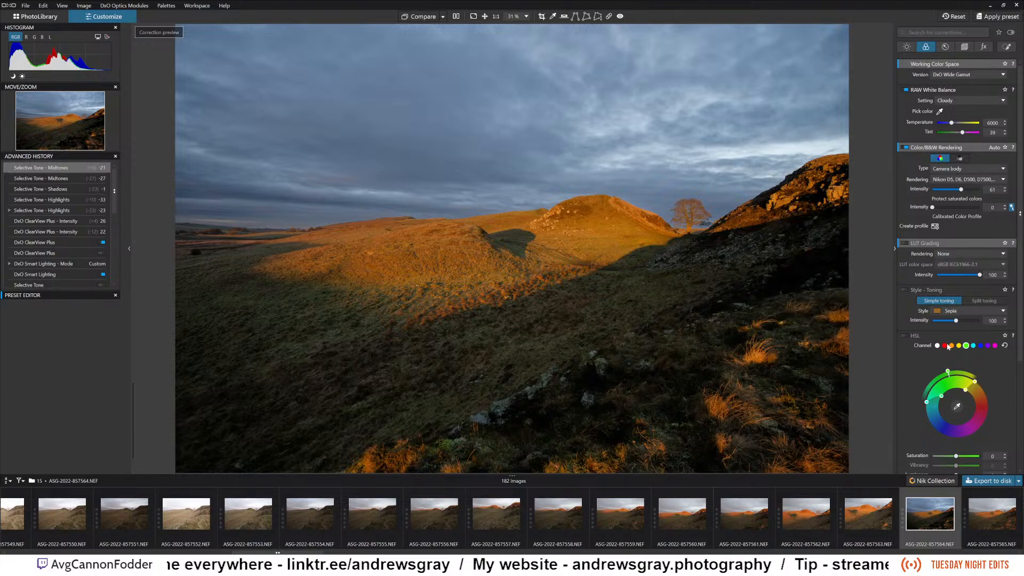
scroll(911, 354, "down", 2)
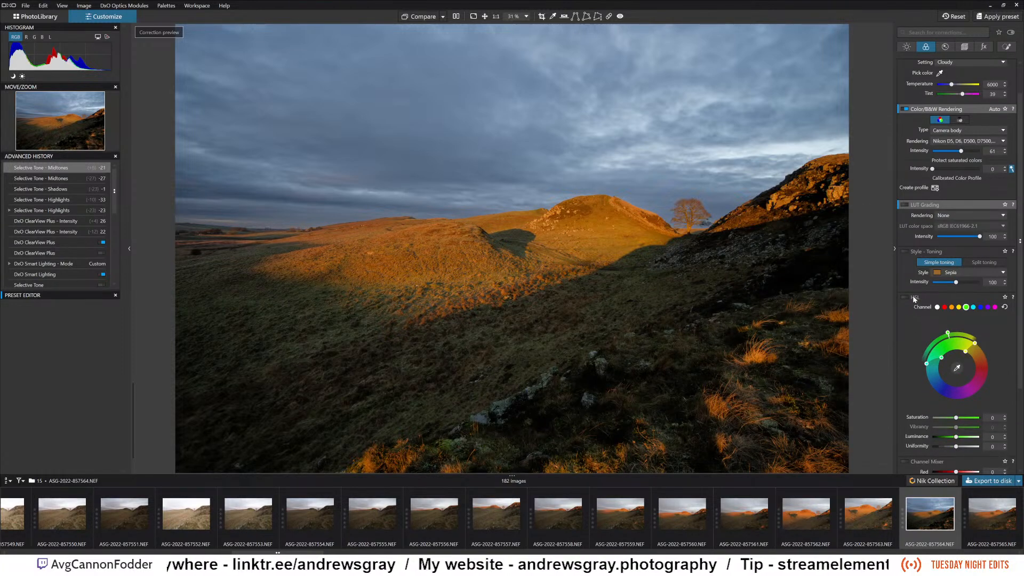
left_click(906, 299)
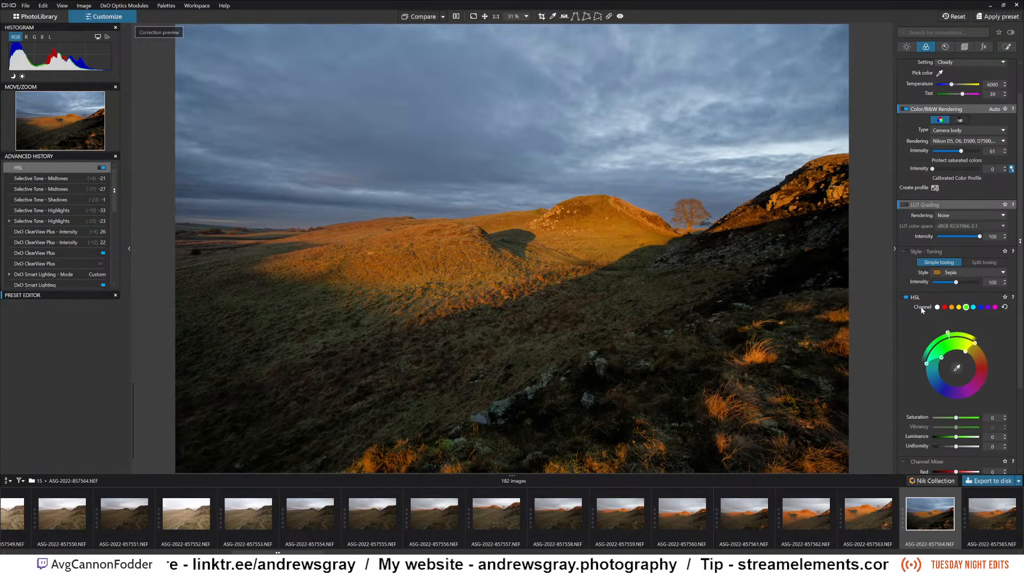
left_click(958, 368)
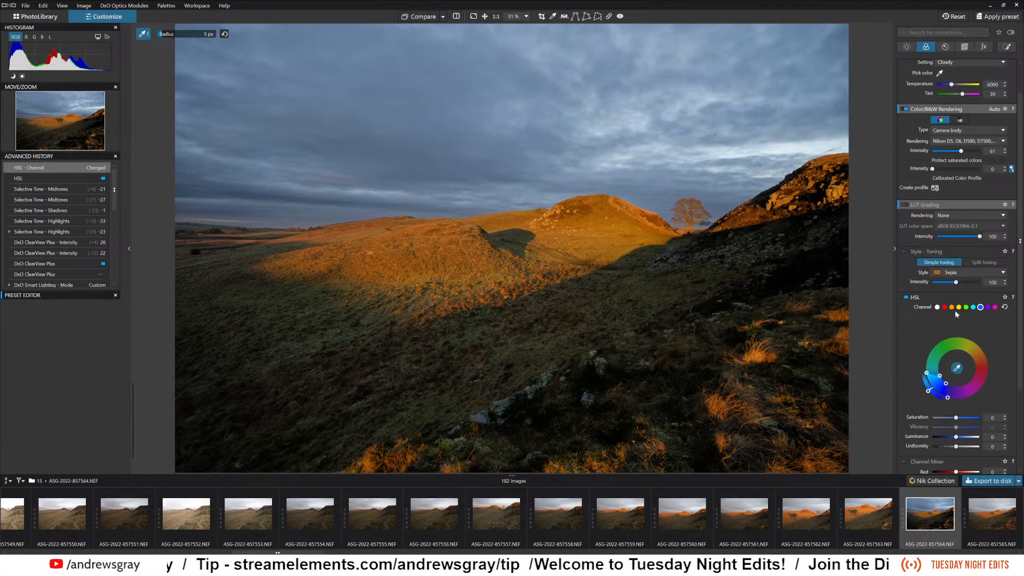
left_click_drag(956, 437, 949, 437)
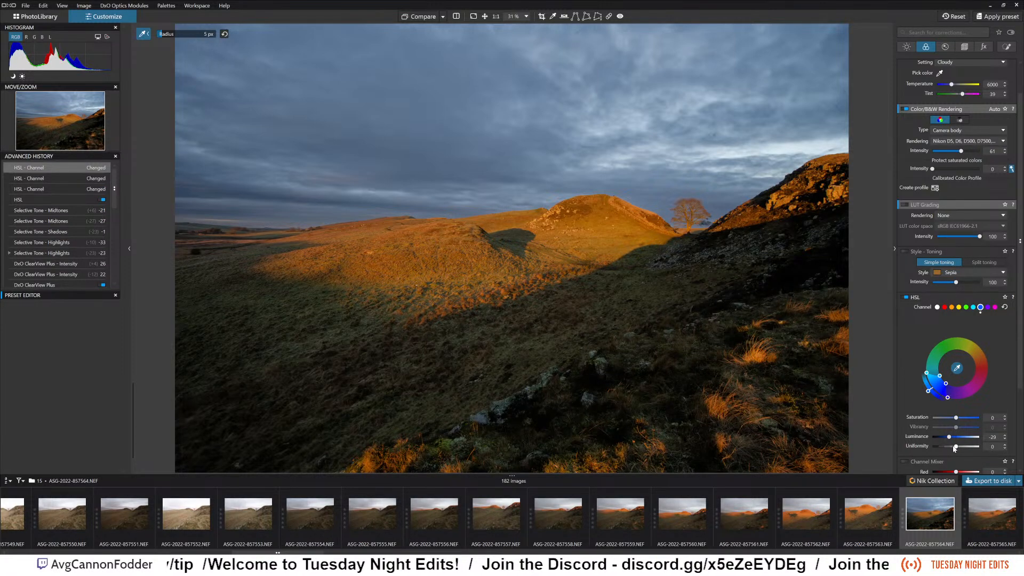
left_click_drag(954, 447, 951, 448)
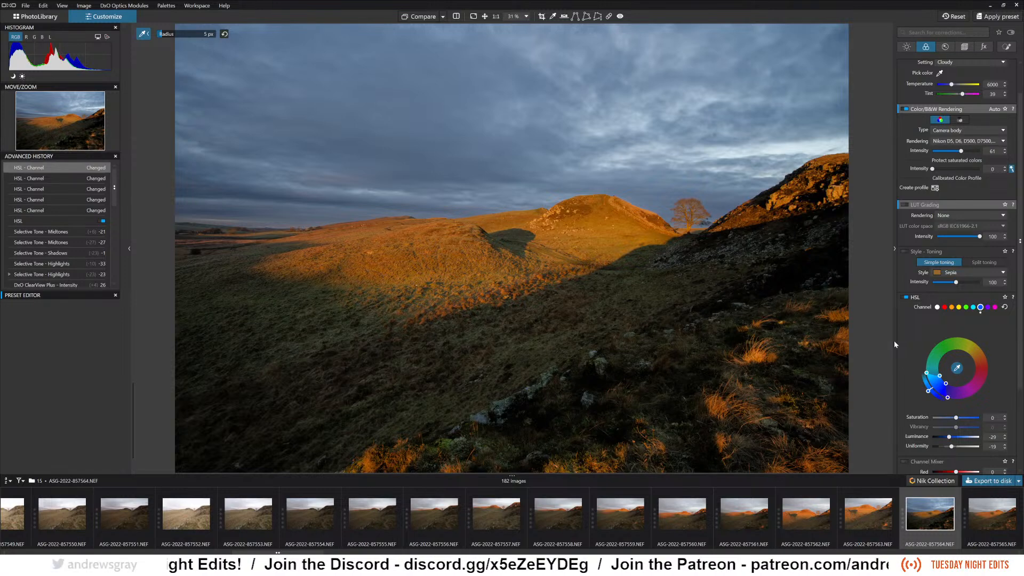
left_click(754, 314)
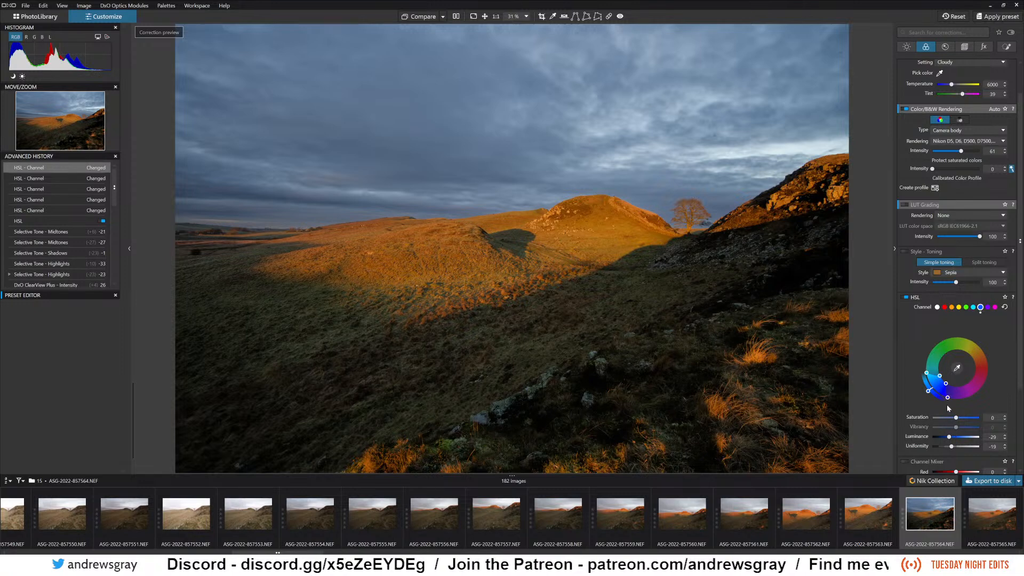
Try stronger and weaker Saturation on the blue HSL channel and settle on -11.
left_click_drag(956, 417, 950, 419)
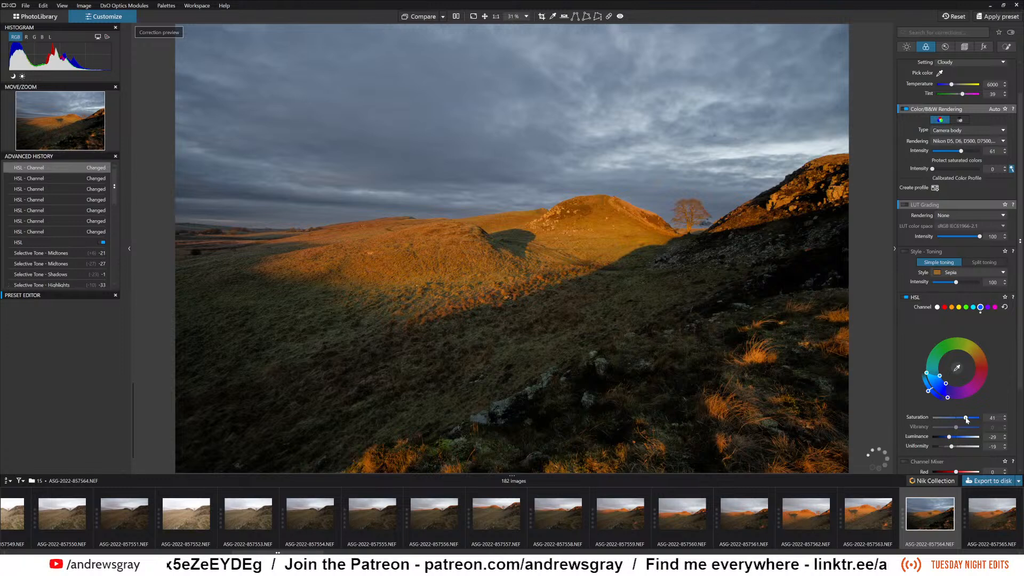
left_click(953, 418)
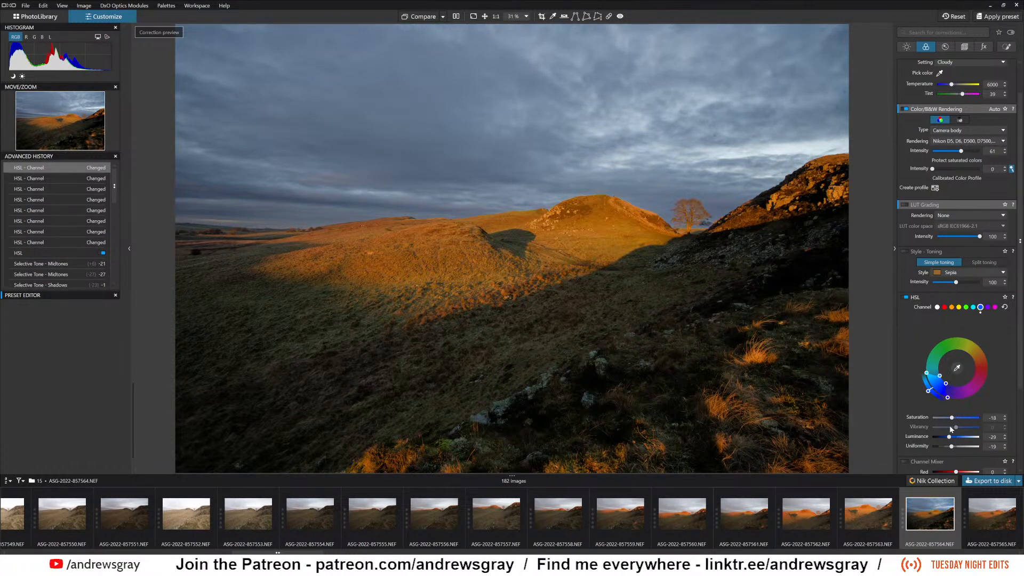
left_click(953, 419)
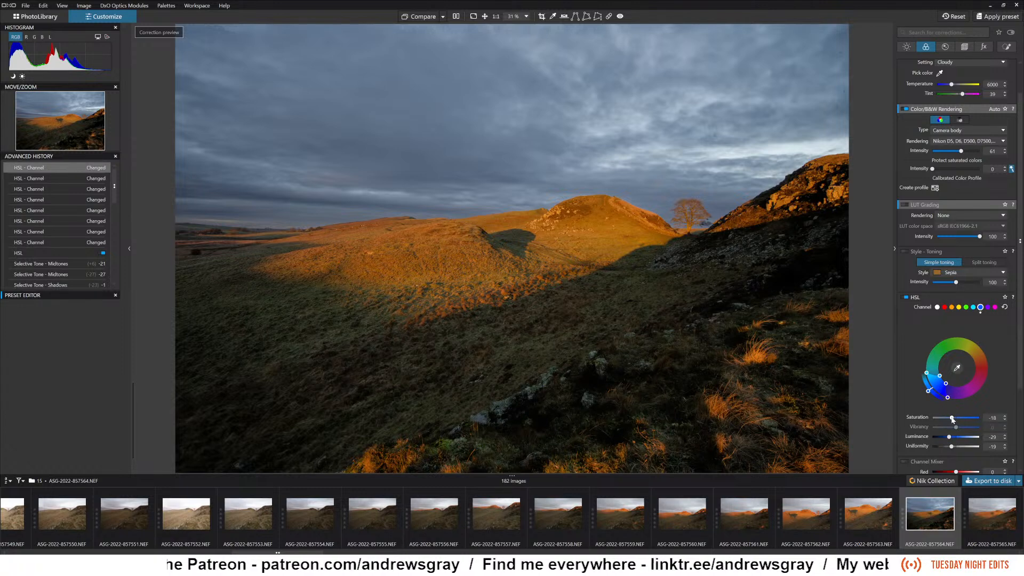
left_click(954, 419)
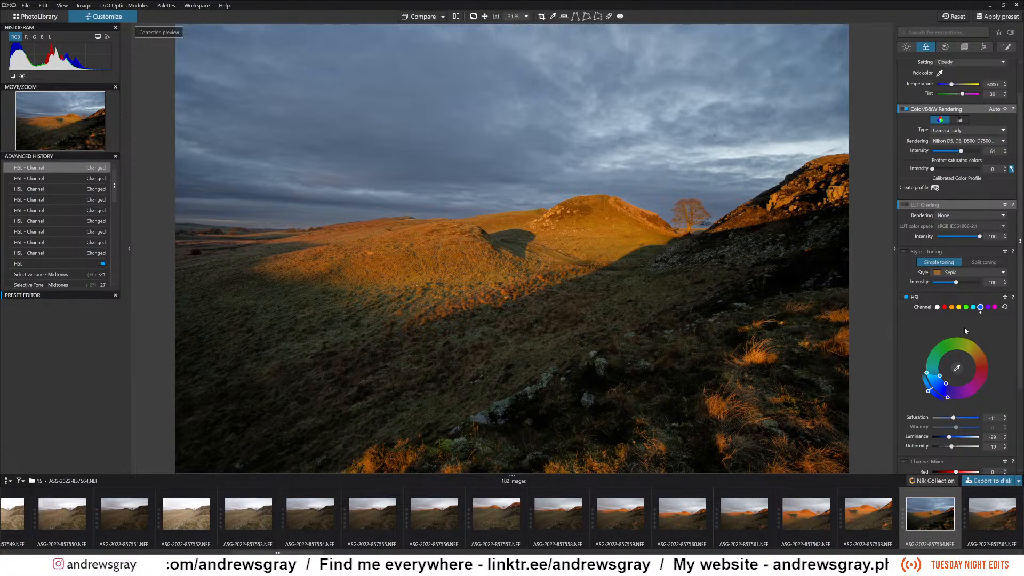
Enable the Channel Mixer, try its Blue value at -27 and 21, and reset Blue to 0.
scroll(965, 326, "down", 3)
left_click(905, 351)
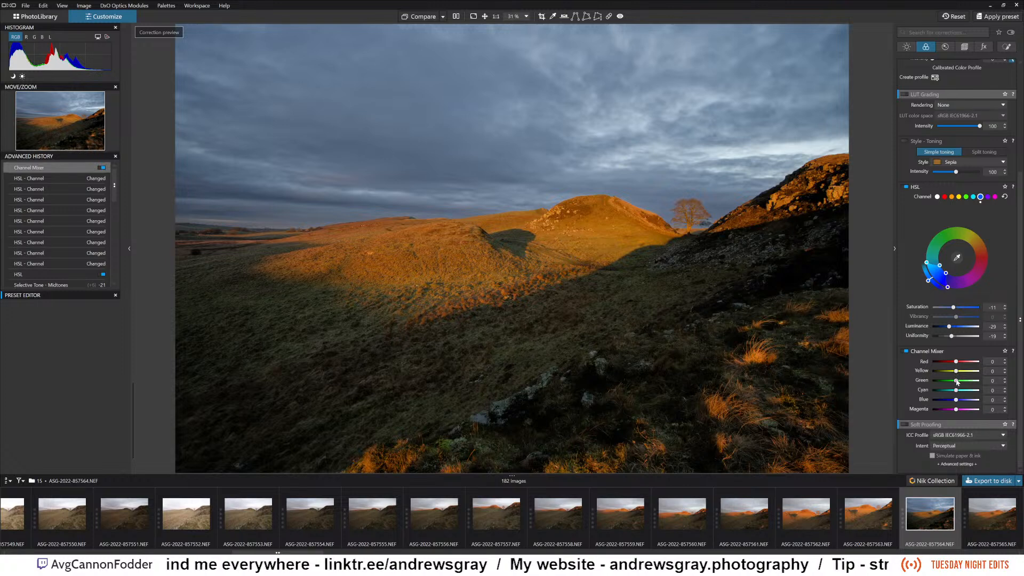
left_click_drag(956, 400, 950, 401)
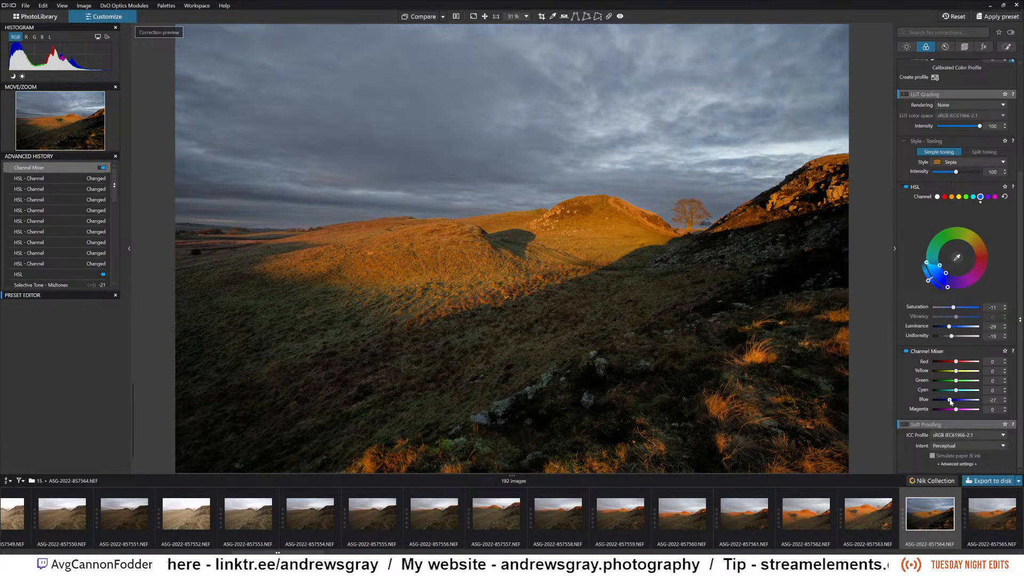
mouse_move(950, 402)
left_mouse_down()
mouse_move(942, 400)
mouse_move(961, 398)
left_mouse_up()
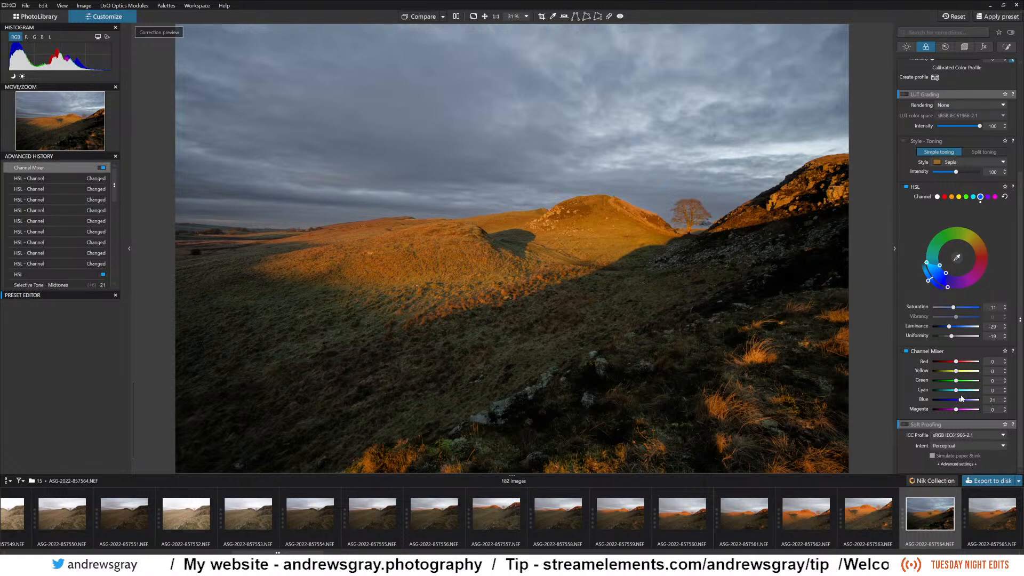
double_click(961, 400)
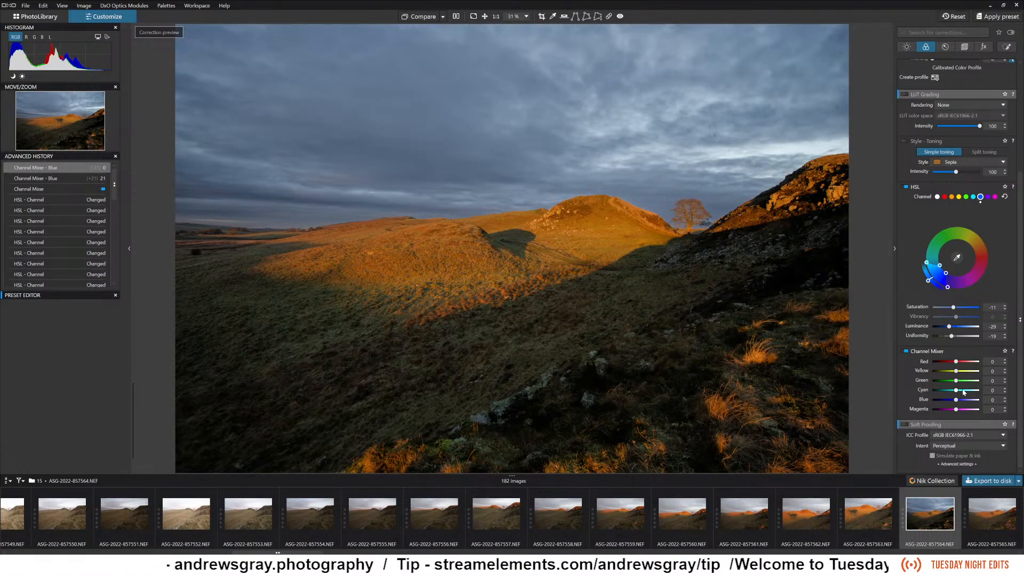
Try the Channel Mixer's Cyan value at 27, -22 and -14, and reset Cyan to 0.
left_click(963, 394)
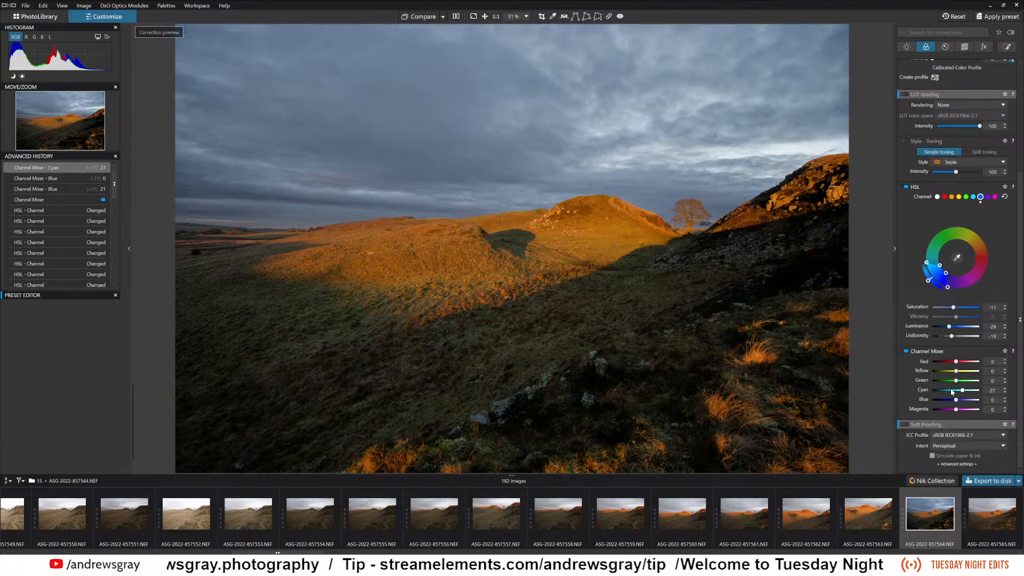
left_click(952, 392)
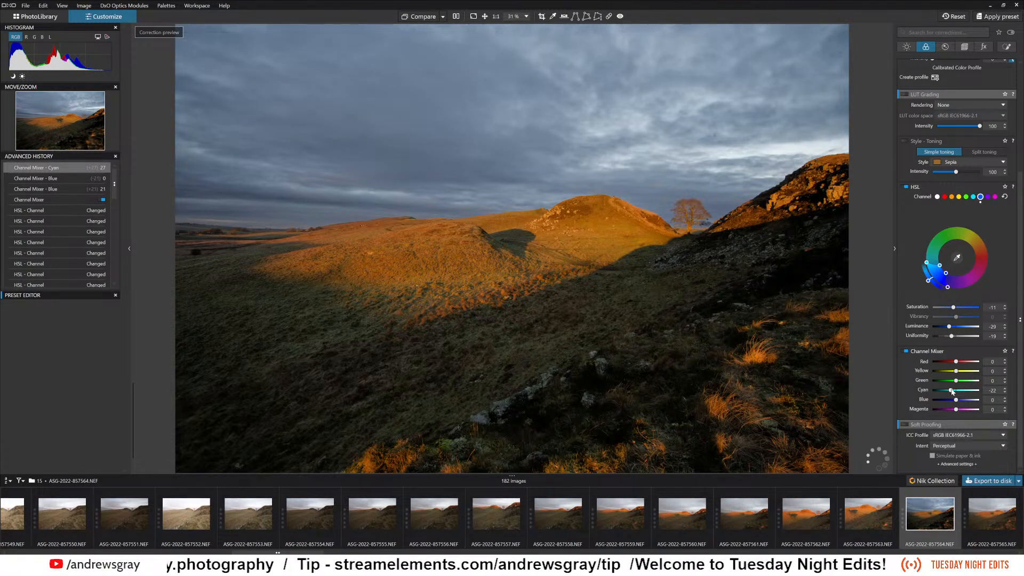
left_click_drag(953, 392, 954, 394)
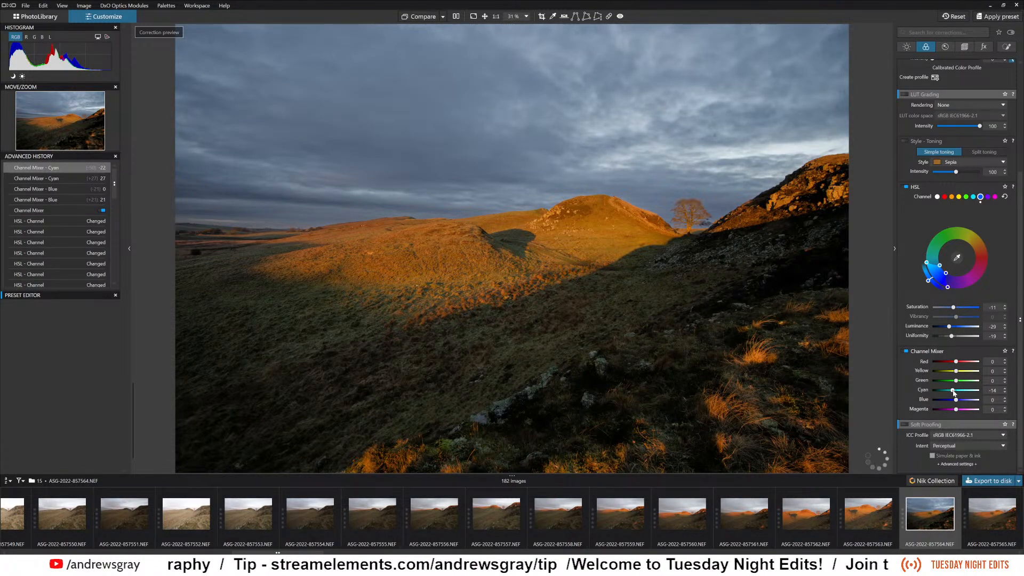
double_click(956, 391)
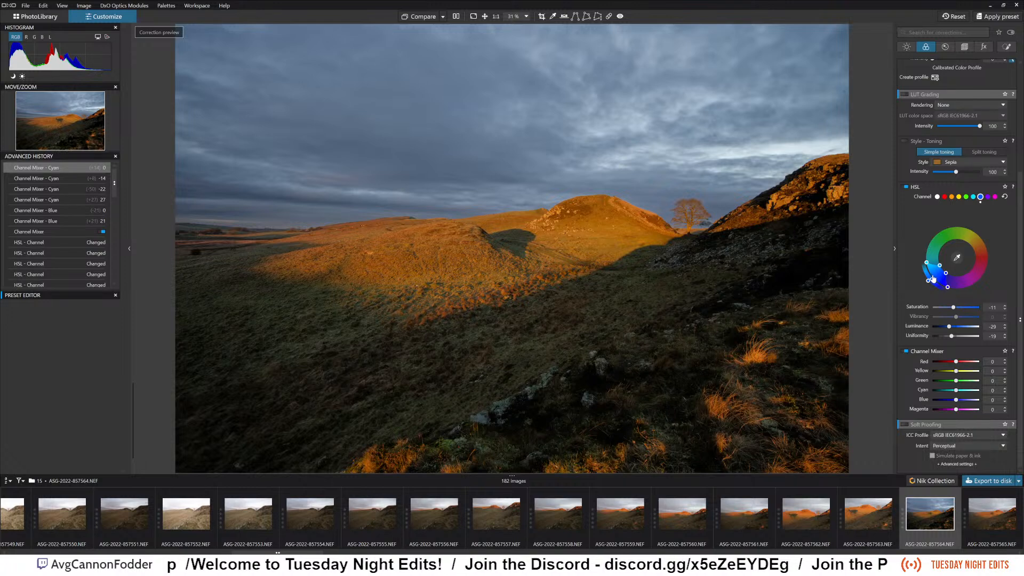
Shift the hue of the blue HSL channel toward purple on the color wheel.
mouse_move(929, 284)
left_mouse_down()
mouse_move(915, 273)
mouse_move(923, 255)
mouse_move(943, 292)
mouse_move(934, 290)
left_mouse_up()
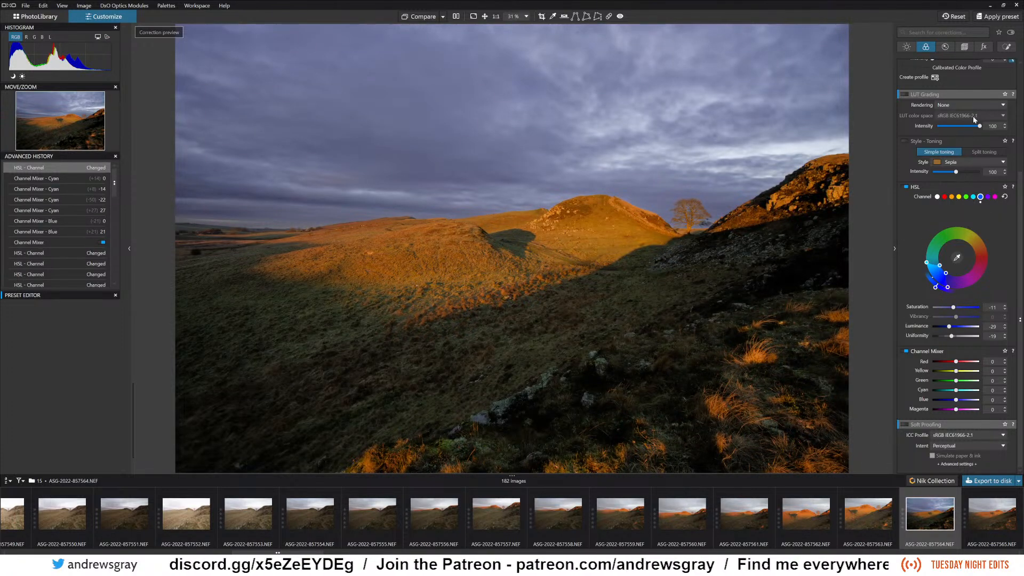
scroll(946, 230, "up", 3)
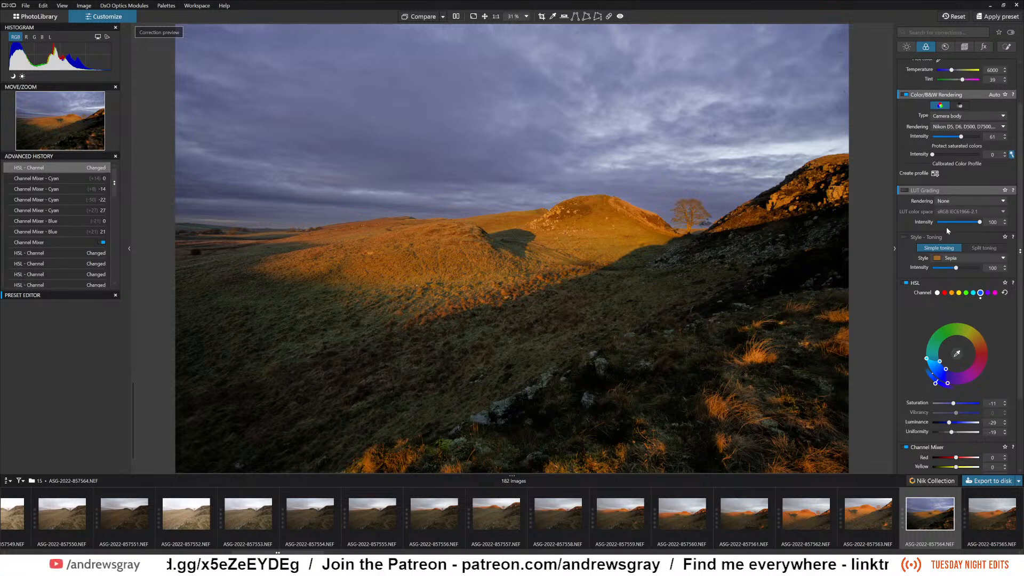
scroll(921, 244, "up", 2)
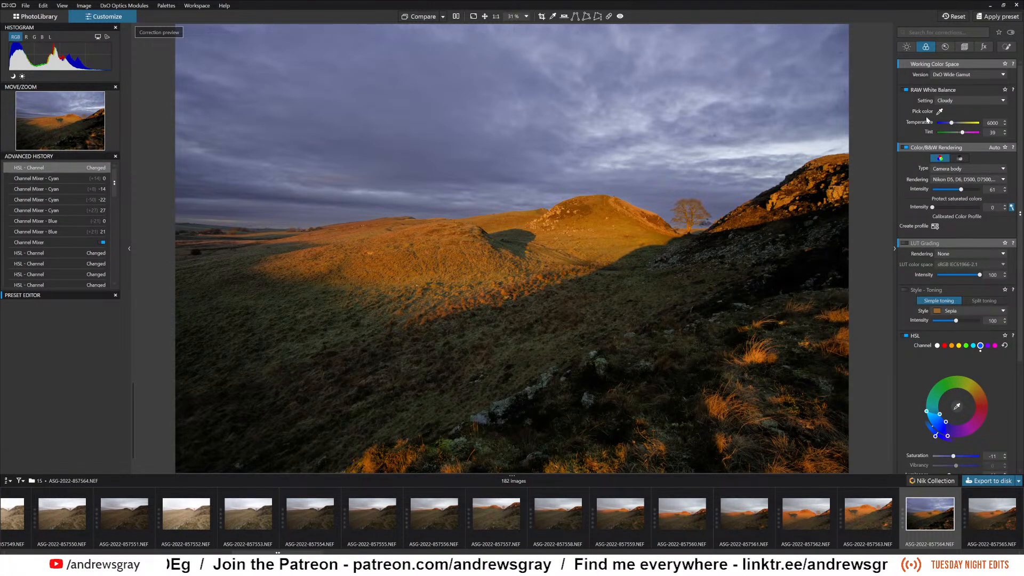
scroll(928, 122, "down", 5)
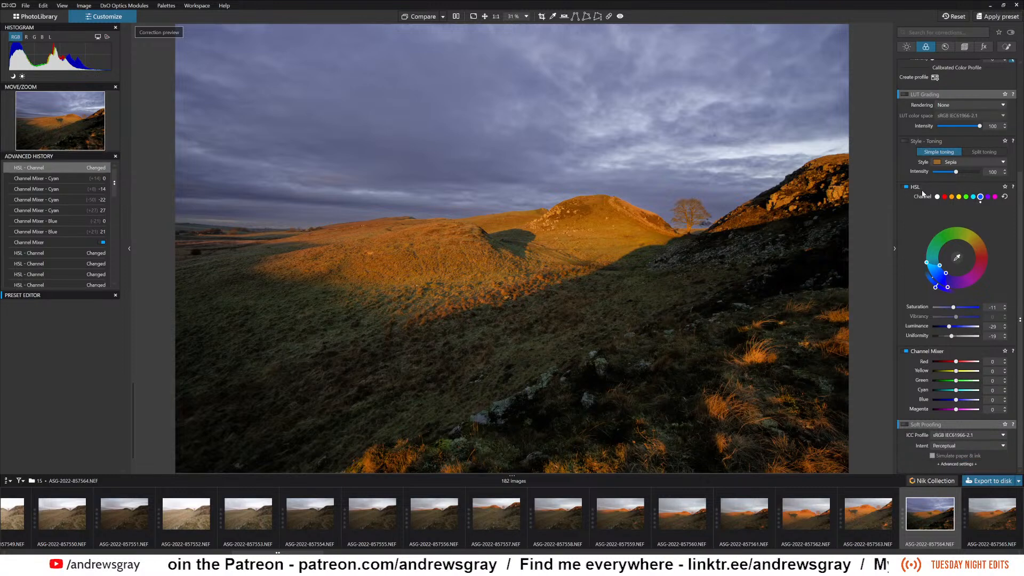
Add a local Graduated Filter that fades from the upper edge of the sky down to the middle of the hillside.
left_click(946, 48)
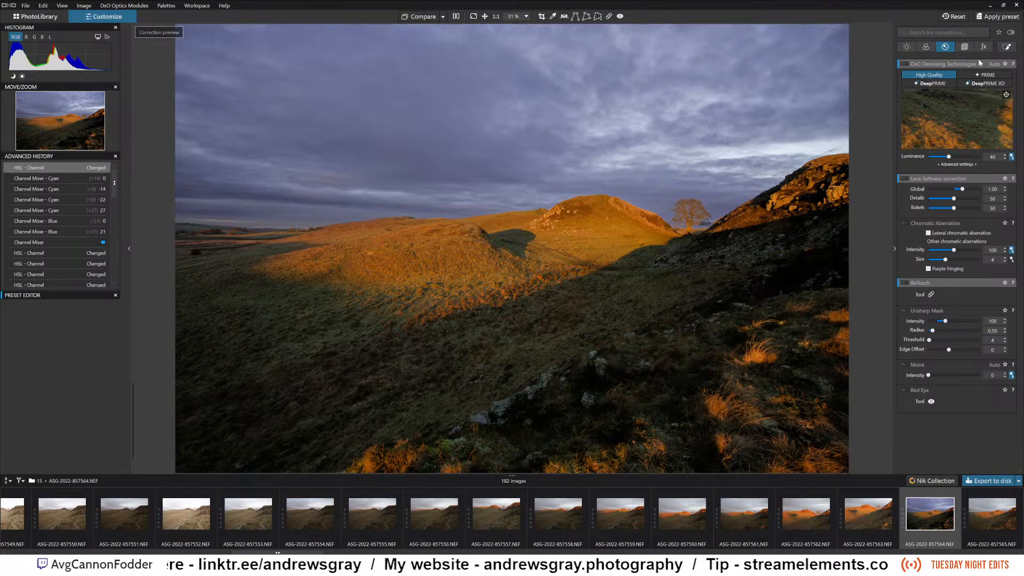
key("l")
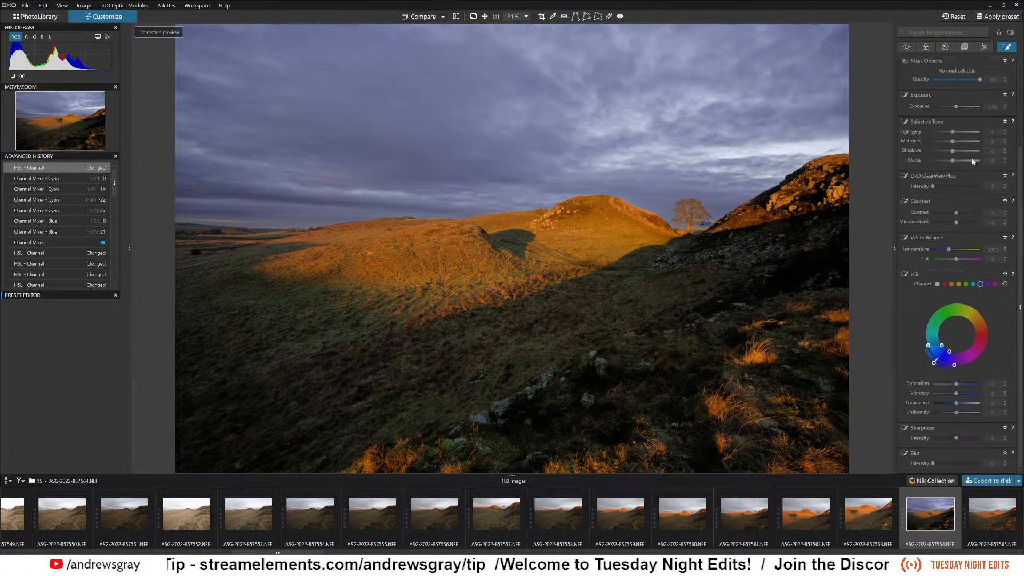
scroll(972, 158, "up", 3)
left_click(948, 77)
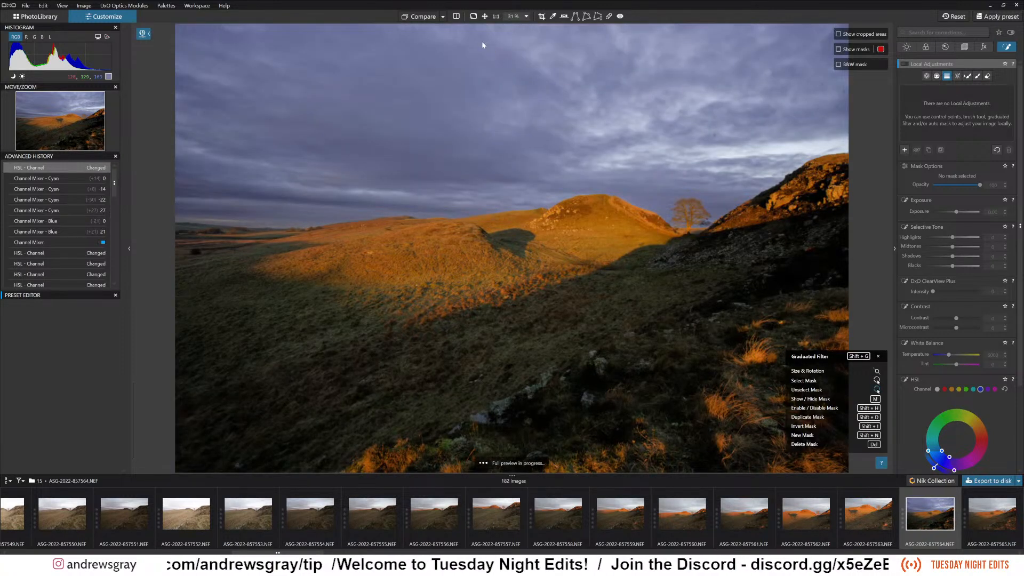
left_click_drag(483, 155, 479, 215)
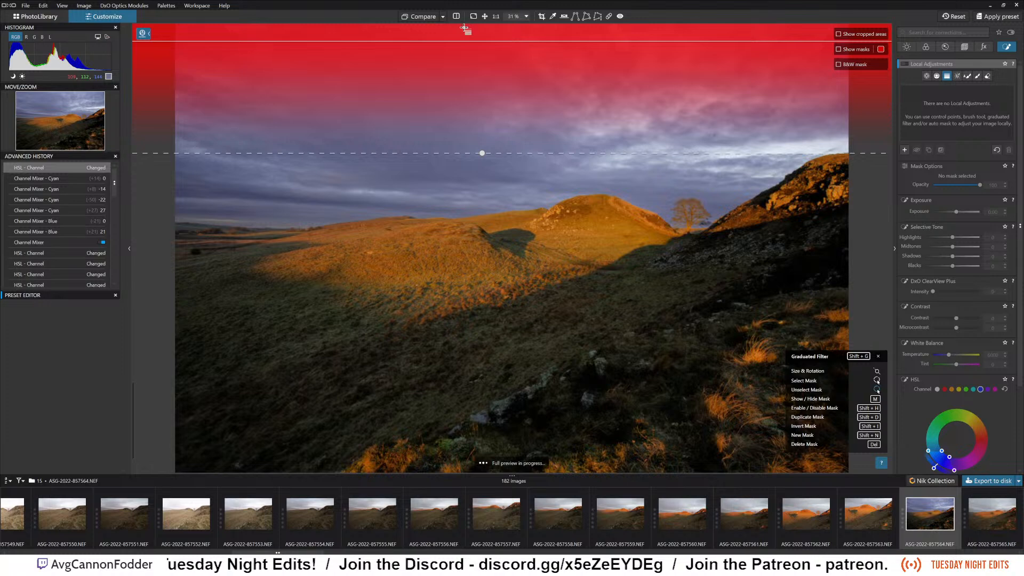
left_click_drag(465, 27, 460, 34)
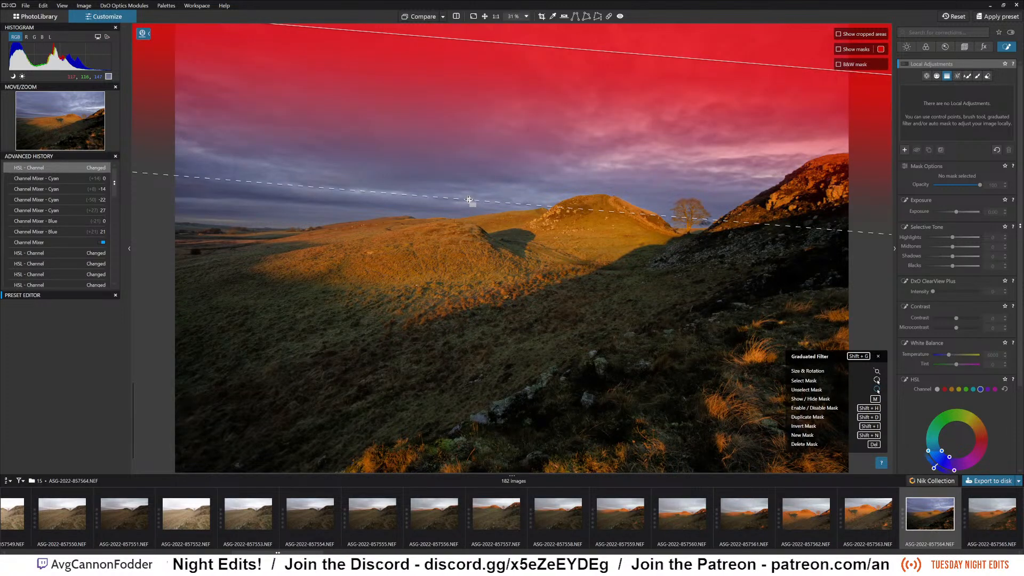
left_click_drag(473, 200, 468, 297)
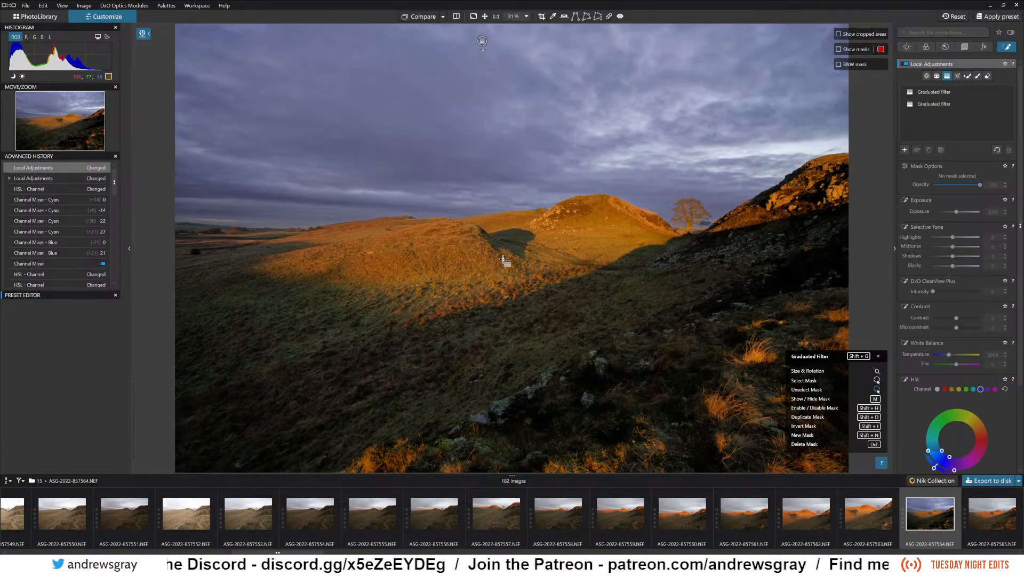
Delete the extra graduated filter and select the remaining one covering the sky.
key("Delete")
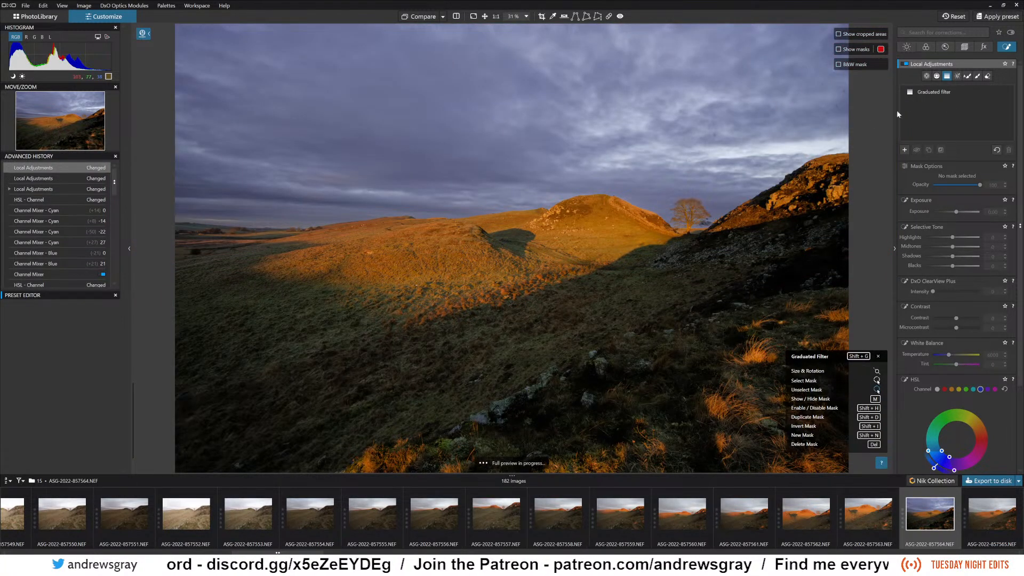
left_click(936, 95)
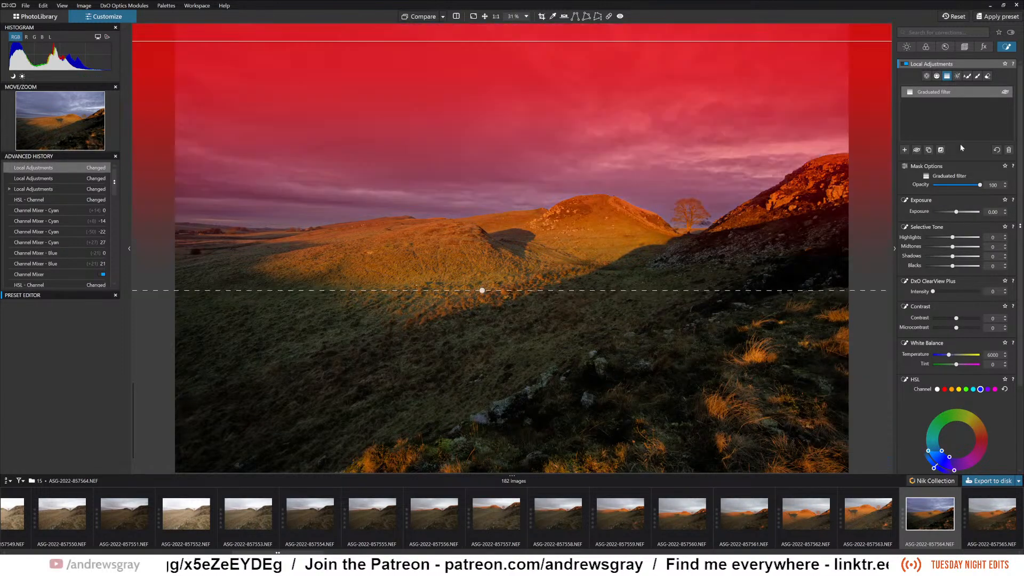
Darken the sky by setting the graduated filter's exposure to -1.19.
left_click_drag(955, 213, 951, 214)
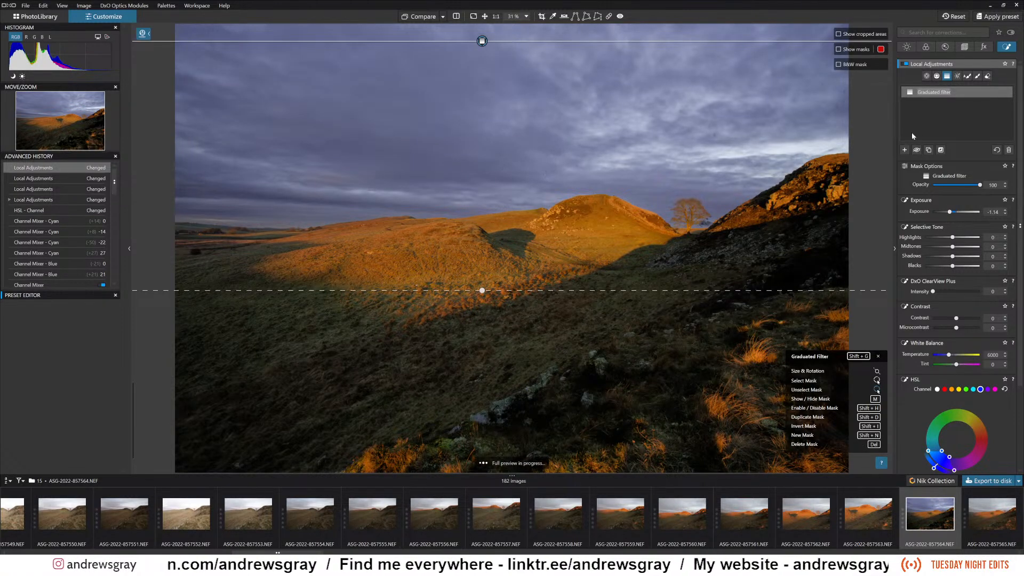
left_click_drag(950, 213, 949, 213)
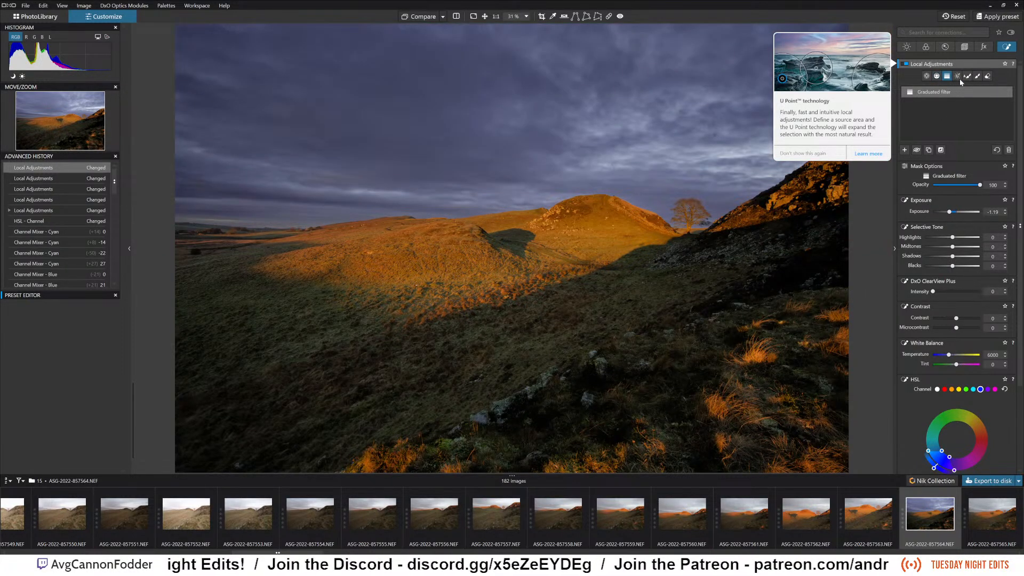
Add a local Control Point in the bright sky just beside the lone tree and enlarge its area of effect.
left_click(927, 76)
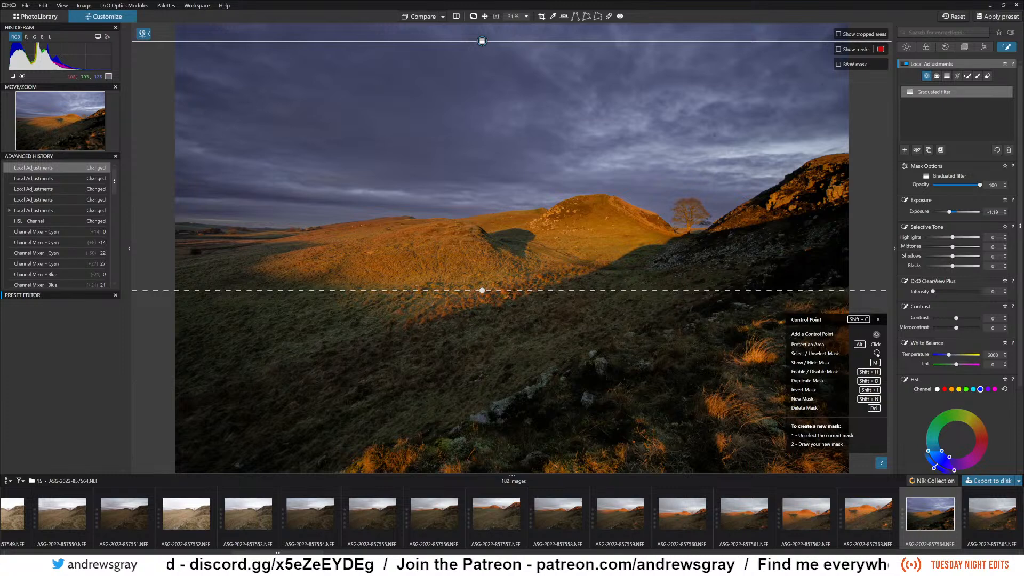
left_click(703, 239)
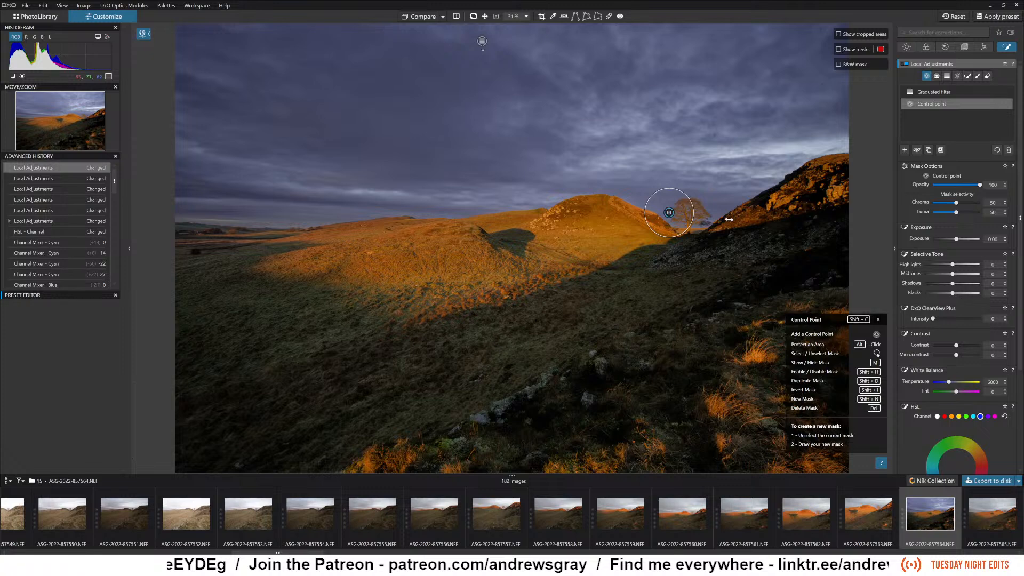
left_click_drag(729, 219, 731, 216)
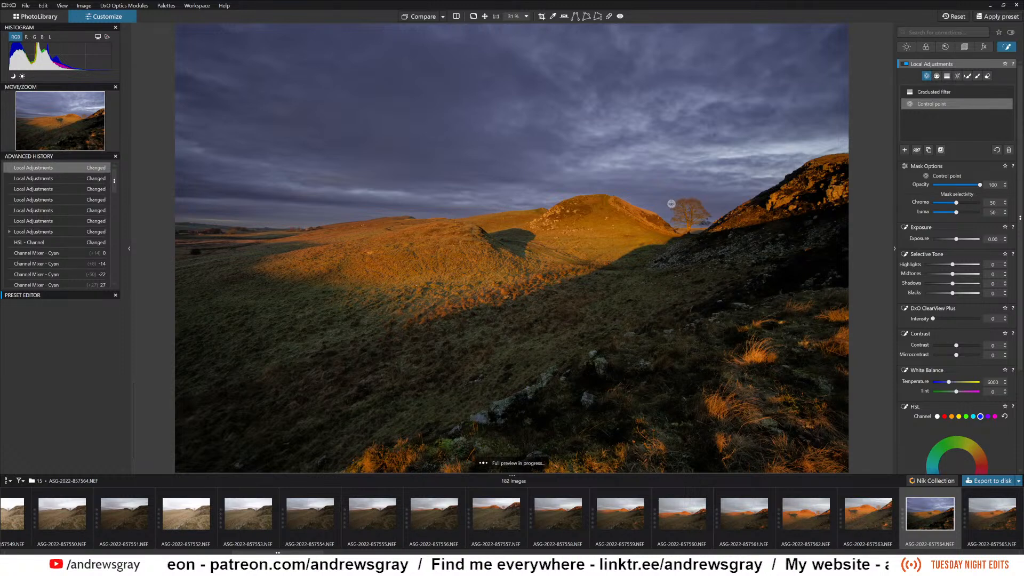
right_click(678, 390)
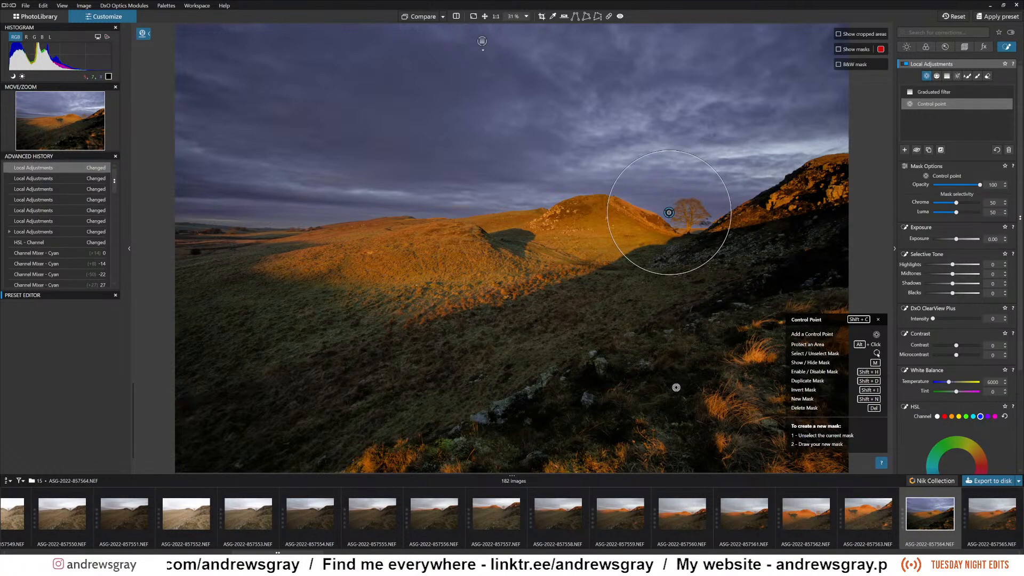
Set the exposure of the control point beside the tree to 1.48, then shift it slightly away from the tree and widen its radius.
left_click_drag(957, 240, 969, 243)
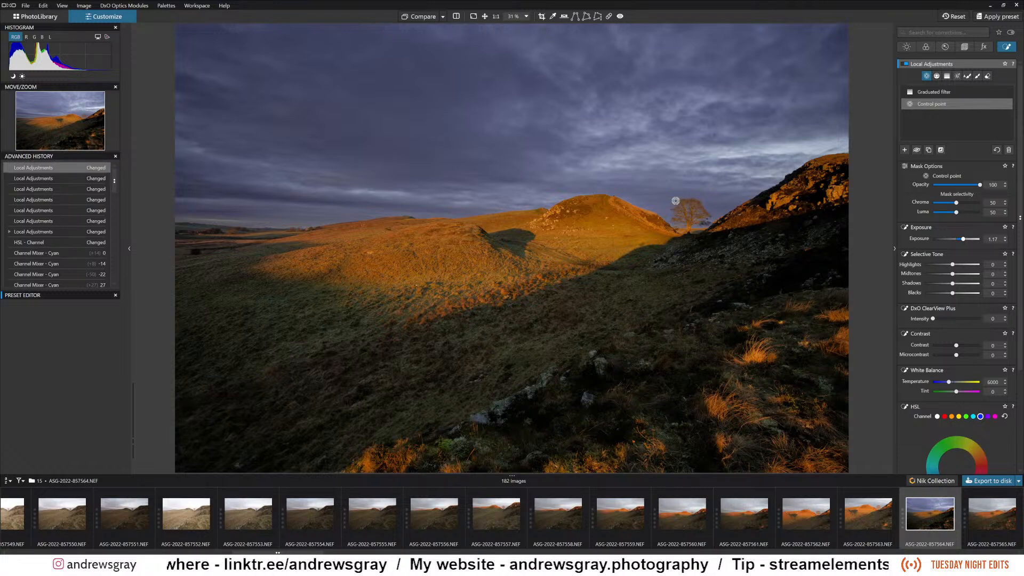
left_click_drag(964, 239, 968, 239)
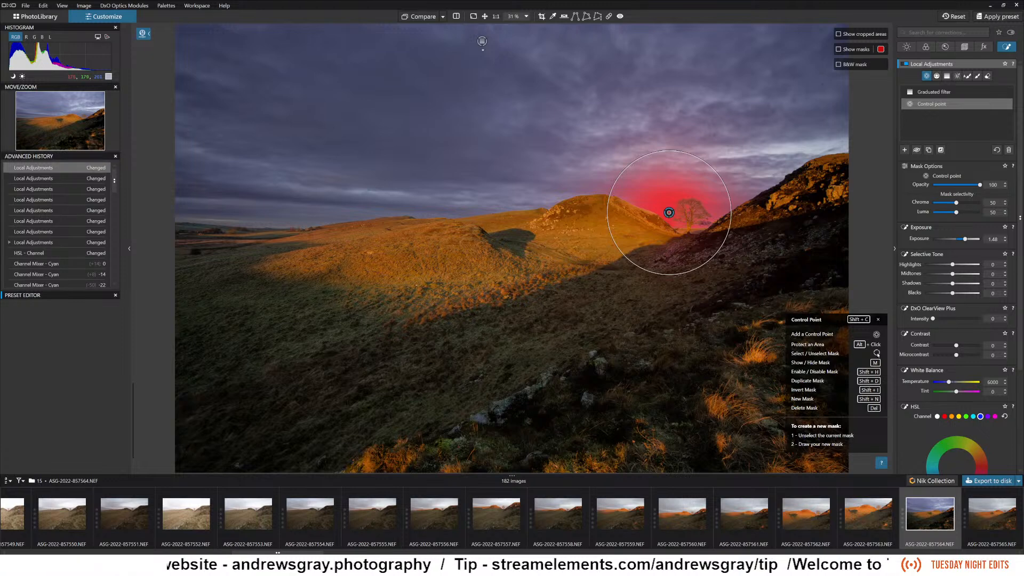
left_click_drag(666, 215, 663, 215)
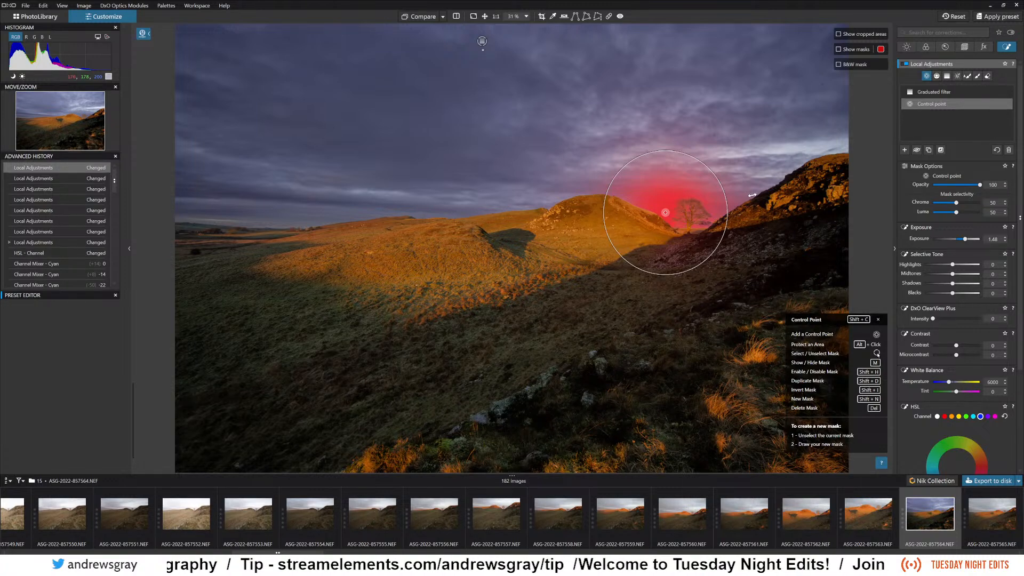
left_click_drag(752, 195, 753, 194)
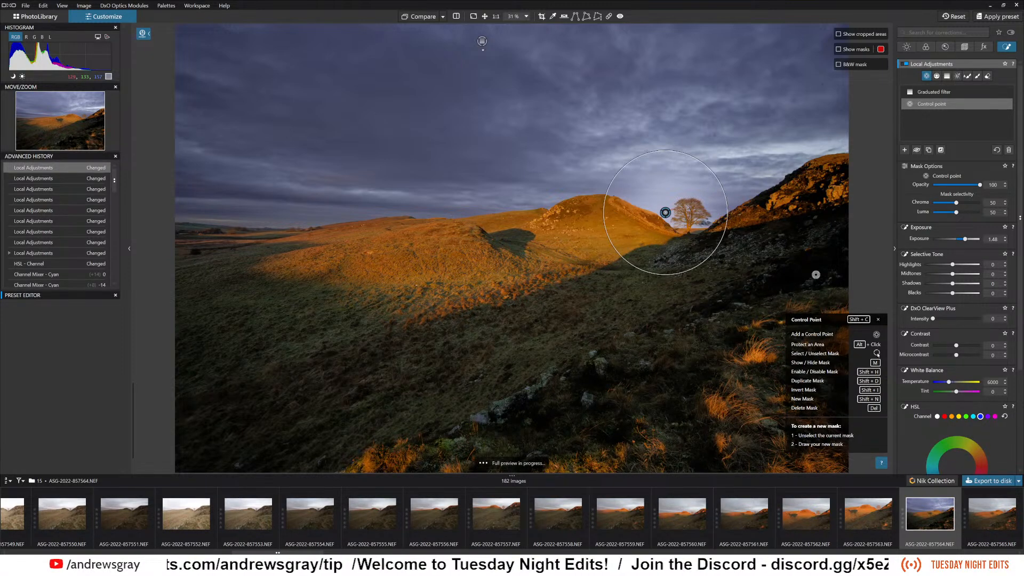
scroll(657, 244, "up", 4)
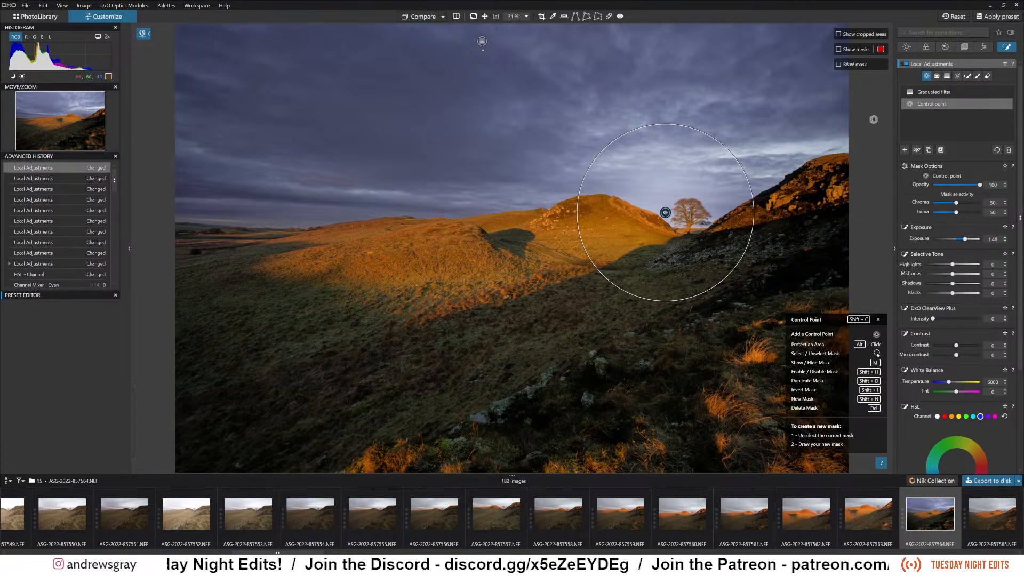
Add a Graduated Filter fading from the dark foreground up to the sunlit hillside, with midtones at -22 and exposure at -0.37.
left_click(948, 76)
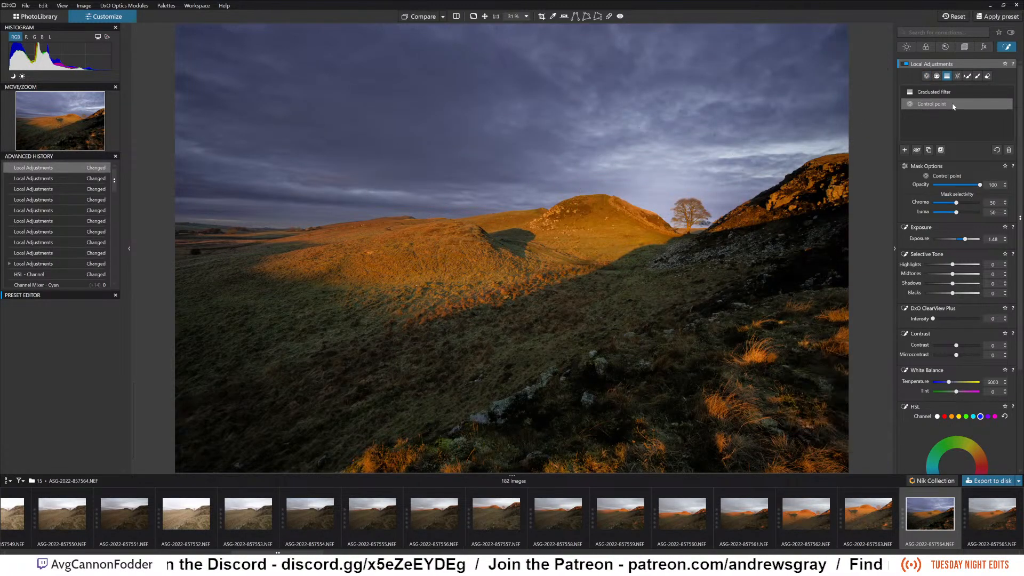
left_click_drag(525, 396, 523, 232)
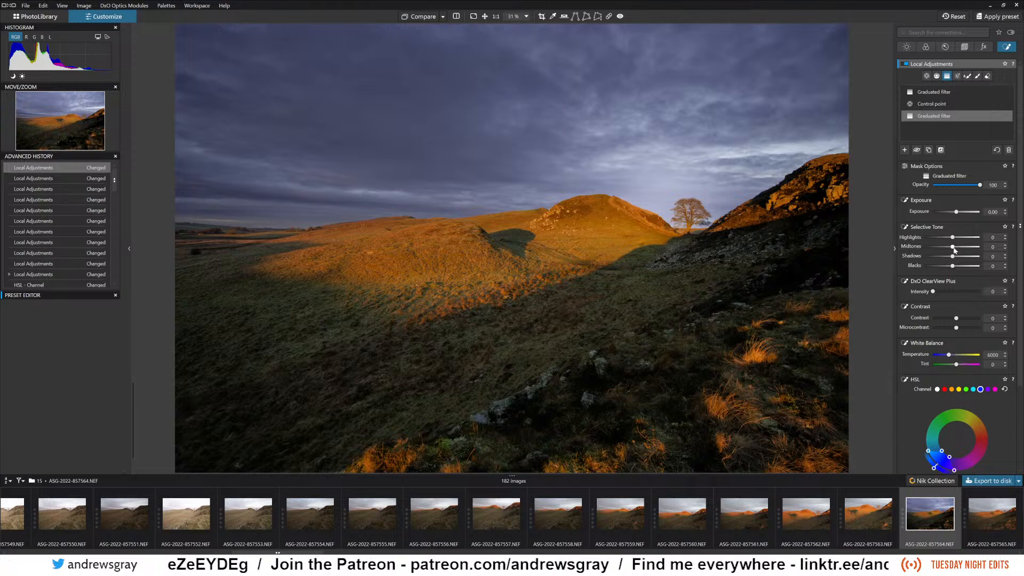
left_click_drag(953, 247, 947, 248)
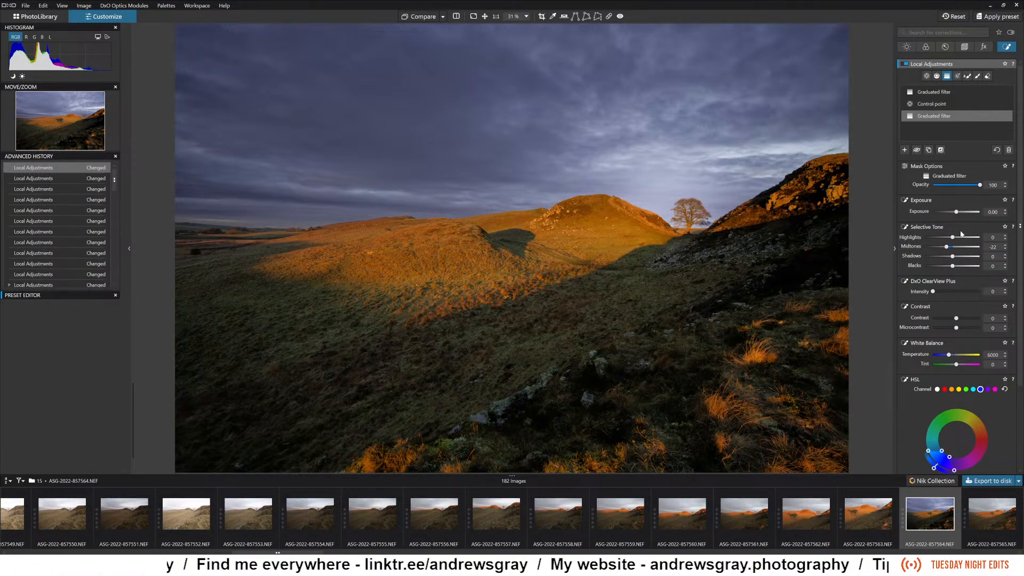
left_click_drag(957, 212, 955, 212)
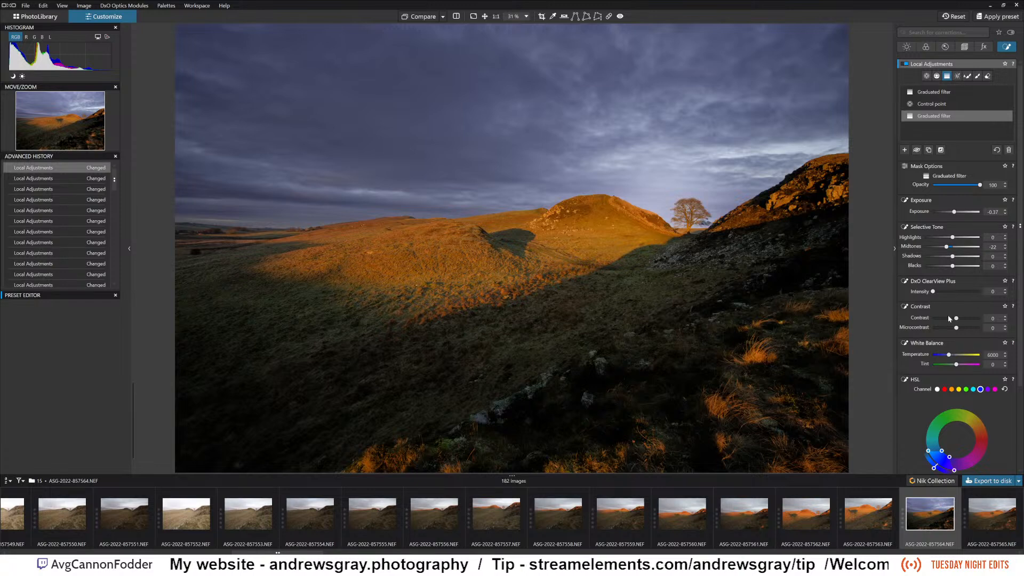
Add a new, separate Control Point on the sunlit grass tuft in the dark foreground.
left_click(928, 76)
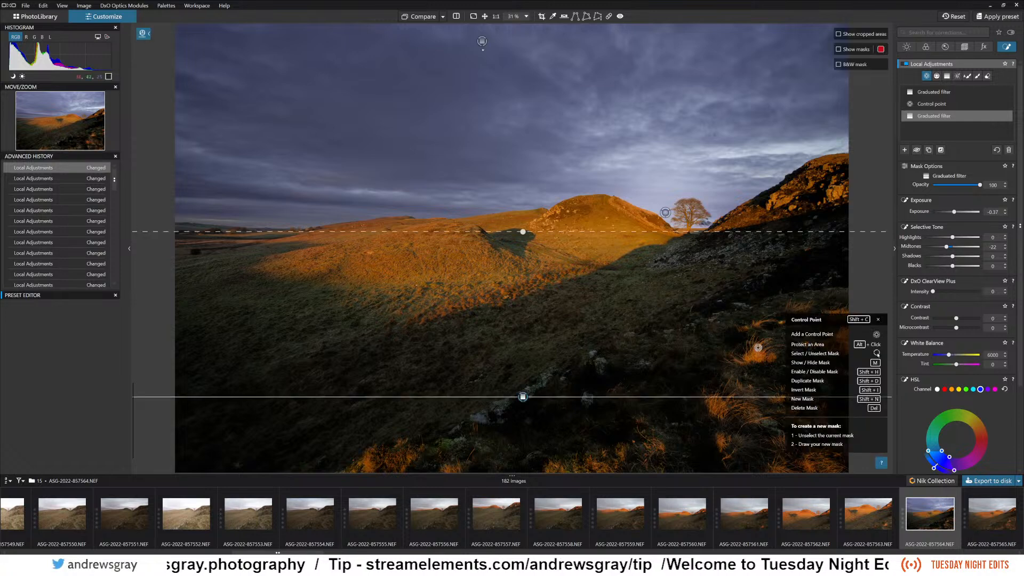
left_click(756, 355)
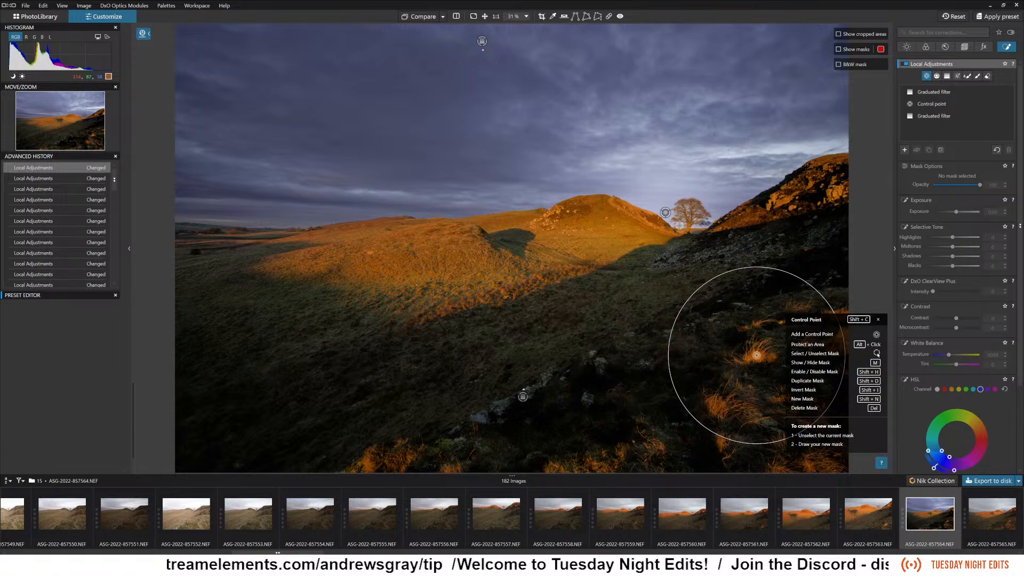
left_click(757, 355)
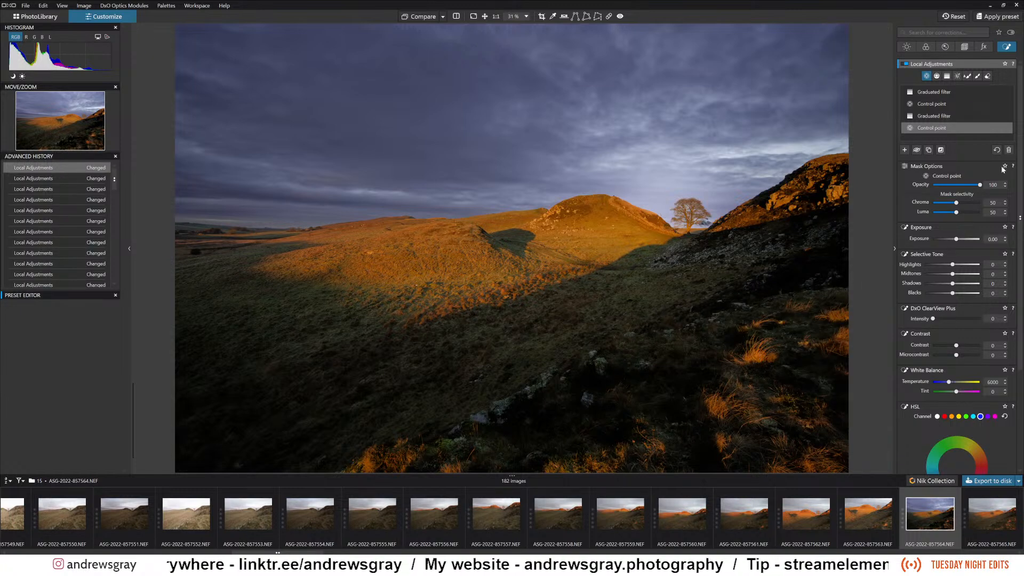
Brighten the grass tuft's control point with midtones at 31 and highlights at 26.
left_click_drag(952, 274, 963, 277)
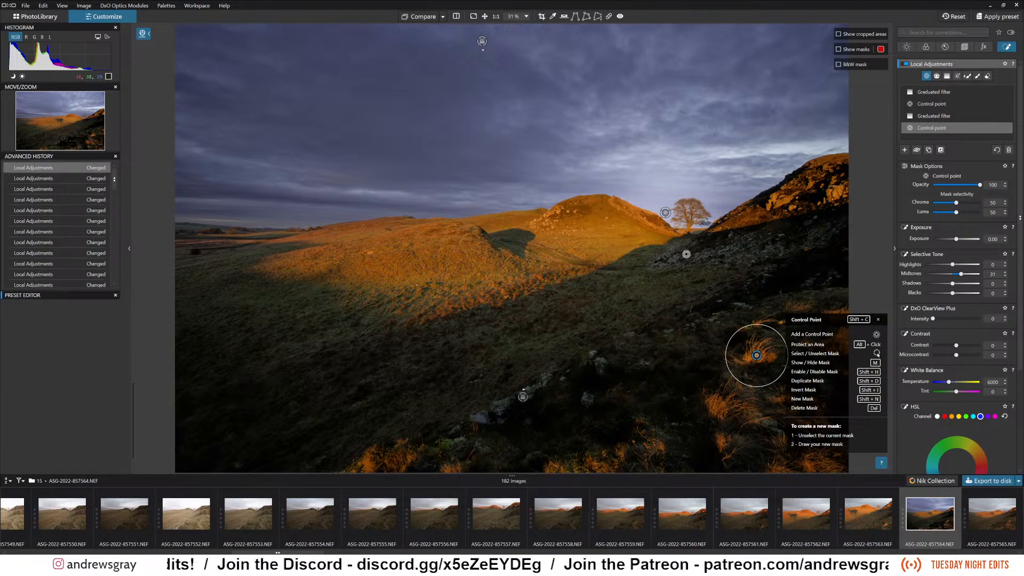
left_click_drag(953, 265, 960, 265)
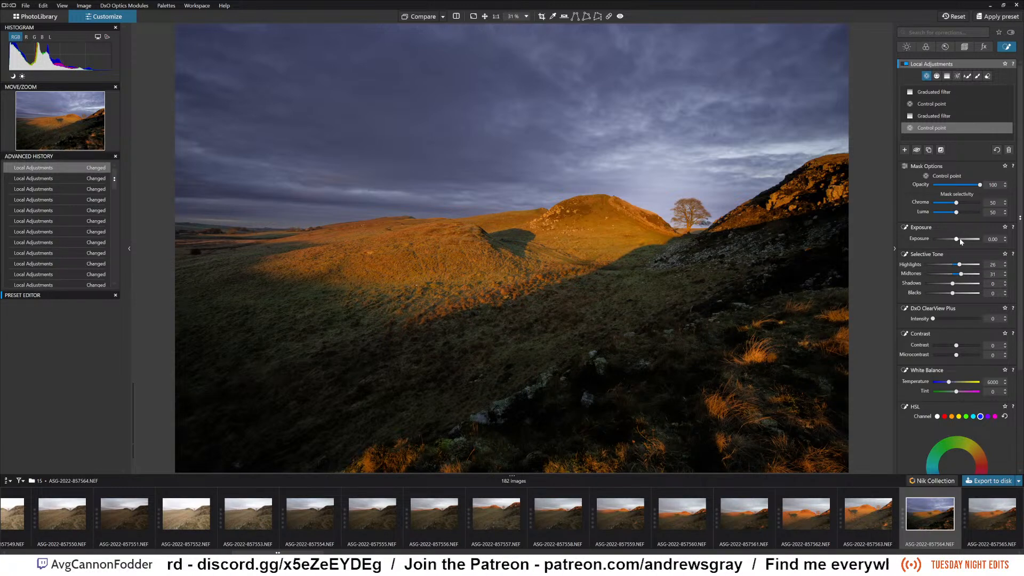
left_click(960, 238)
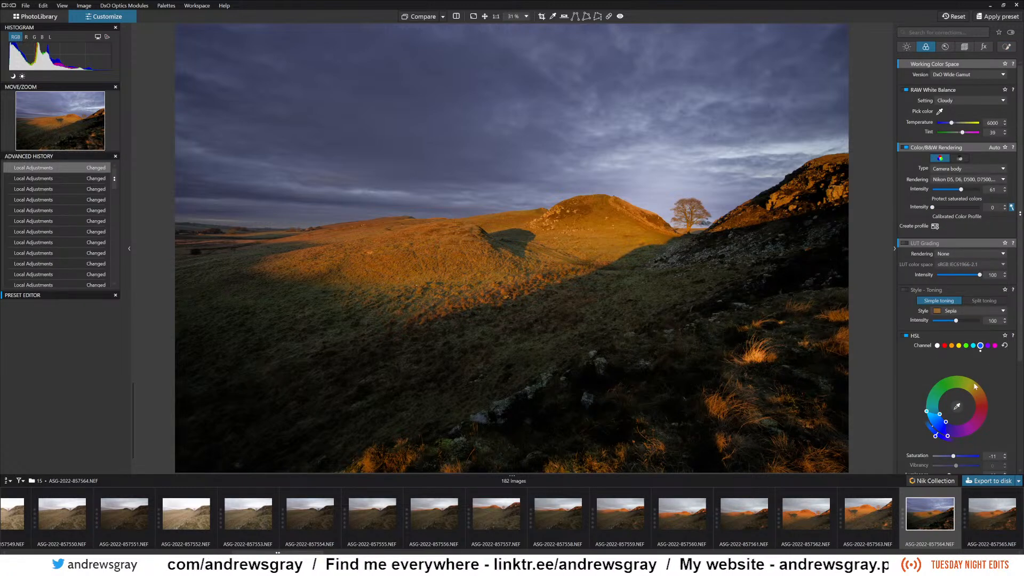
Sample the sunlit hillside below the rocky summit with the HSL color picker to target the orange channel.
left_click(957, 407)
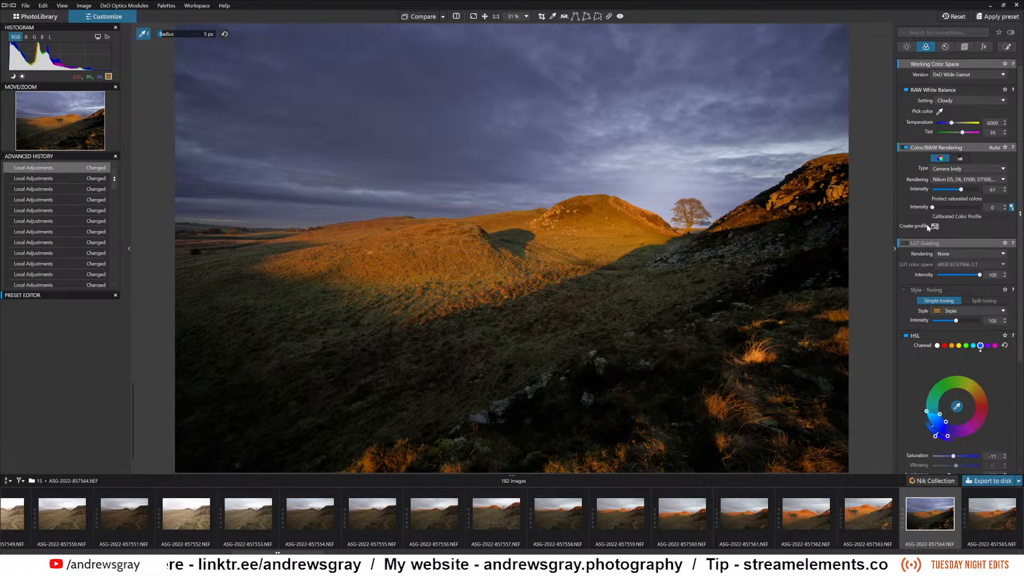
left_click(1007, 47)
left_click(1007, 48)
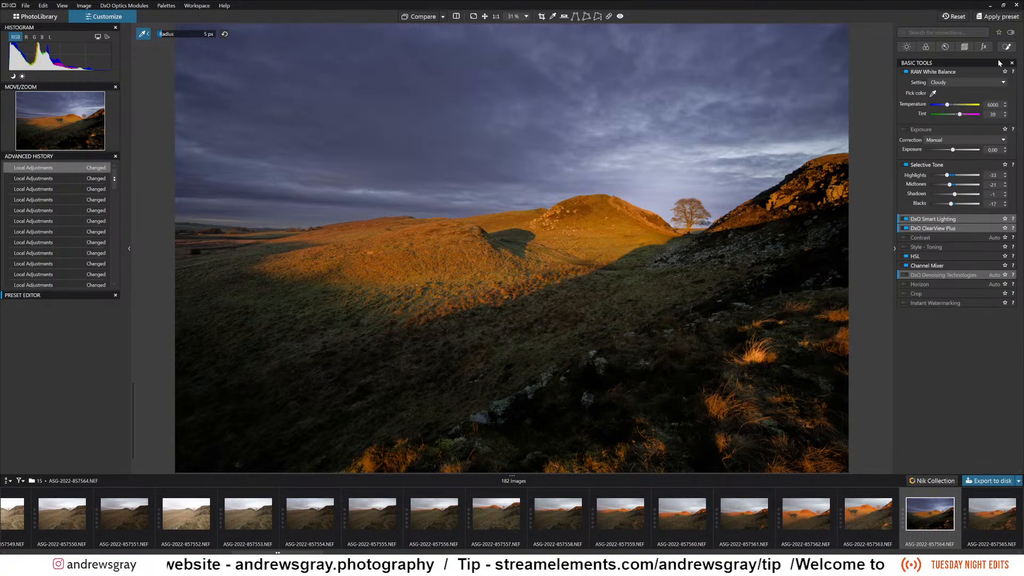
left_click(1006, 47)
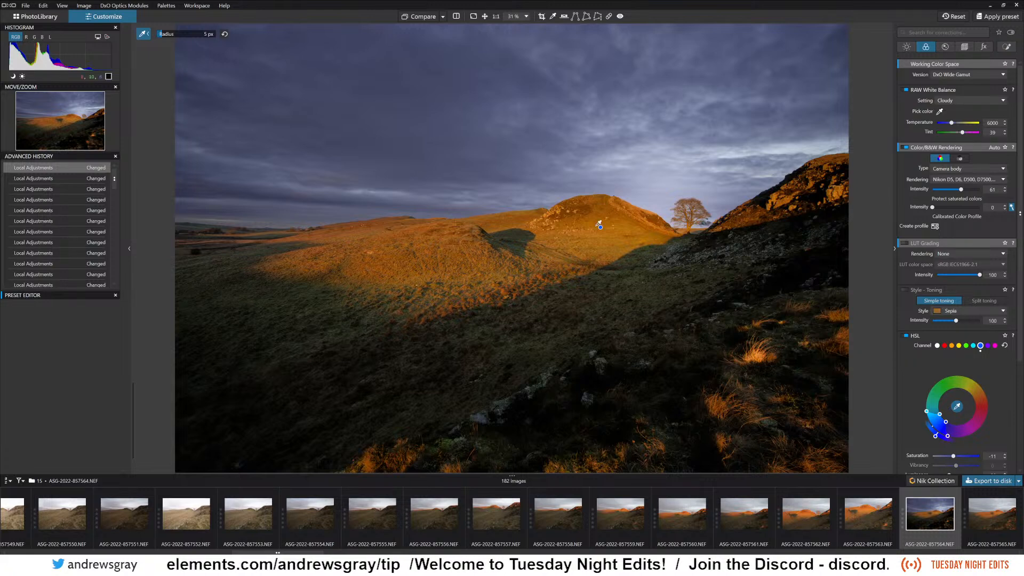
left_click(626, 225)
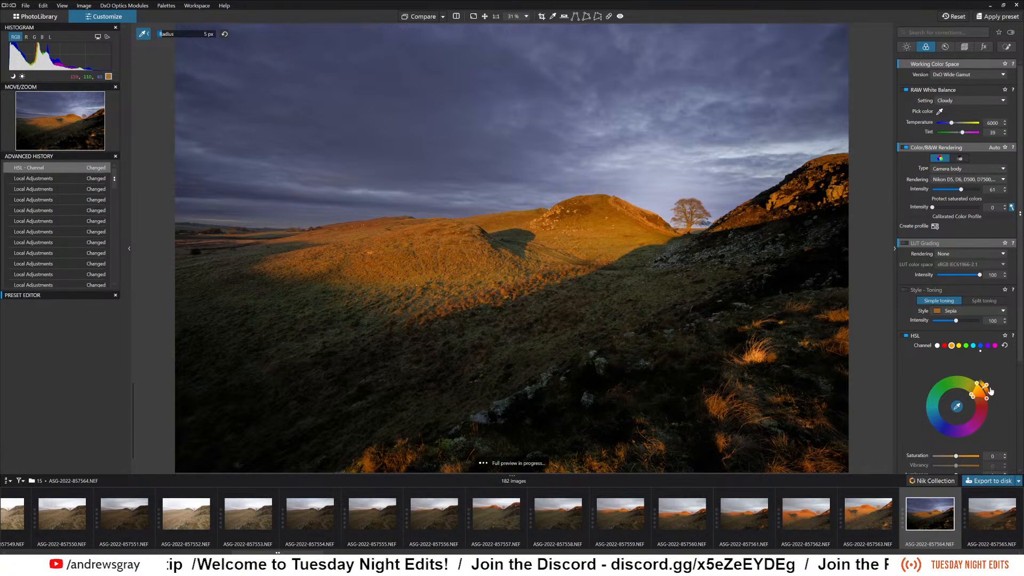
Shift the orange channel's hue moderately toward red on the HSL color wheel.
left_click_drag(990, 392, 992, 396)
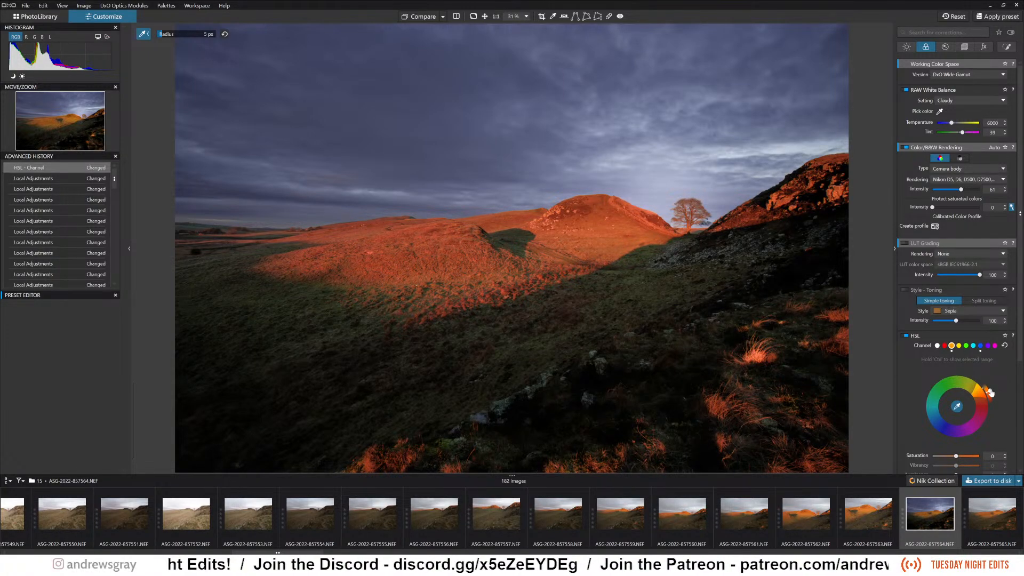
left_click_drag(991, 393, 990, 391)
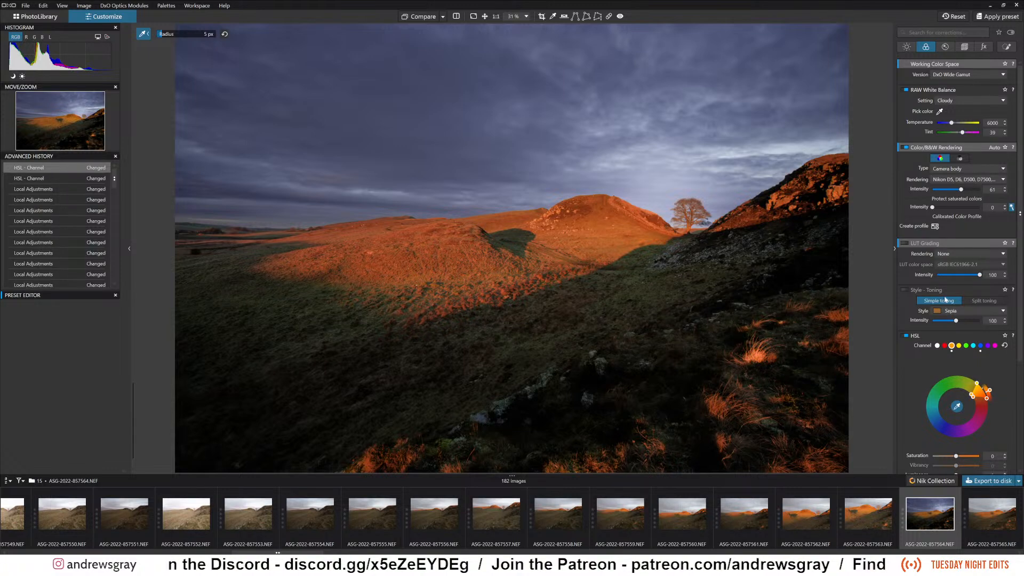
left_click_drag(990, 392, 991, 391)
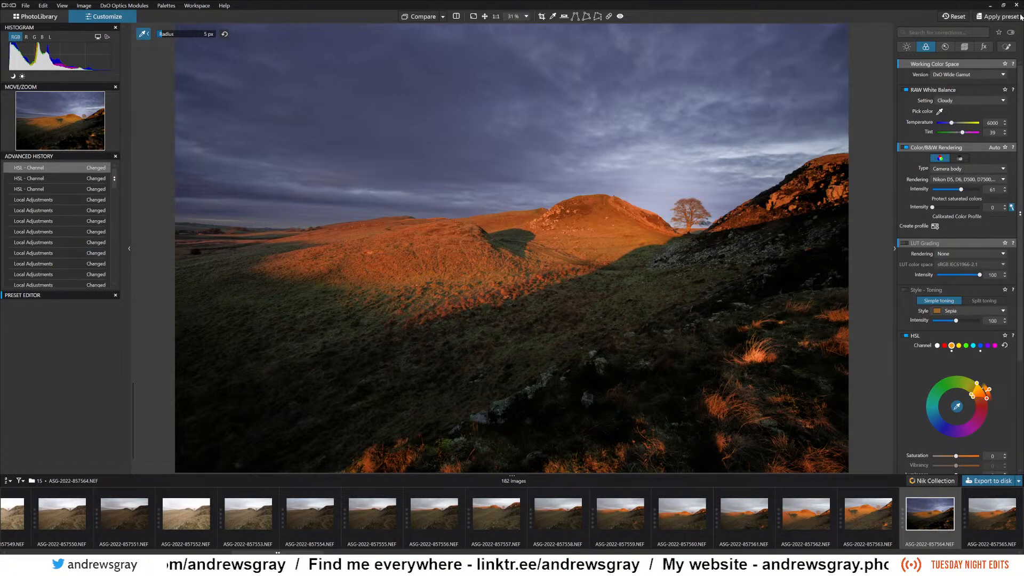
Enable the crop correction for the photo and set its aspect ratio to 16 × 9.
left_click(964, 47)
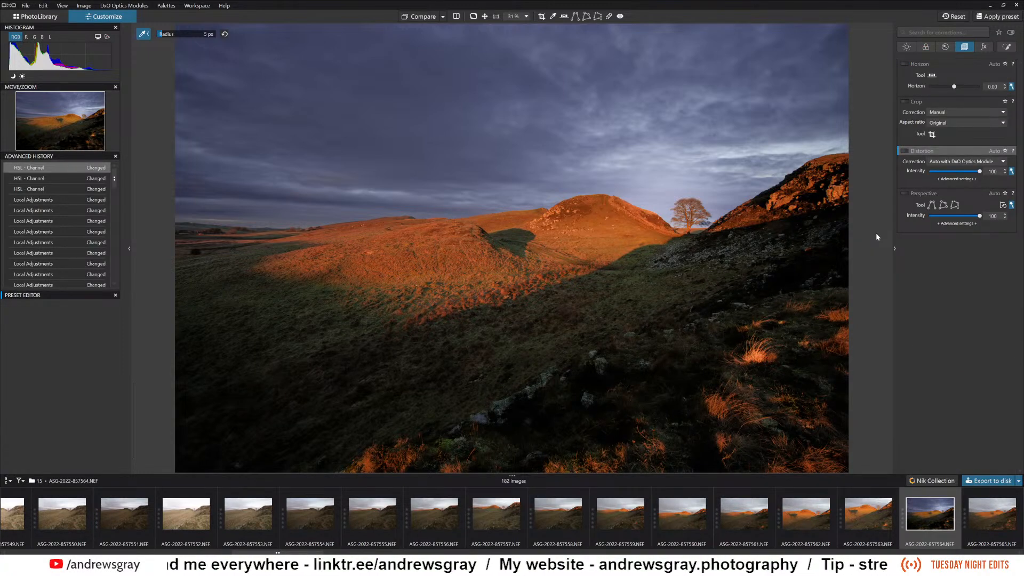
left_click(904, 101)
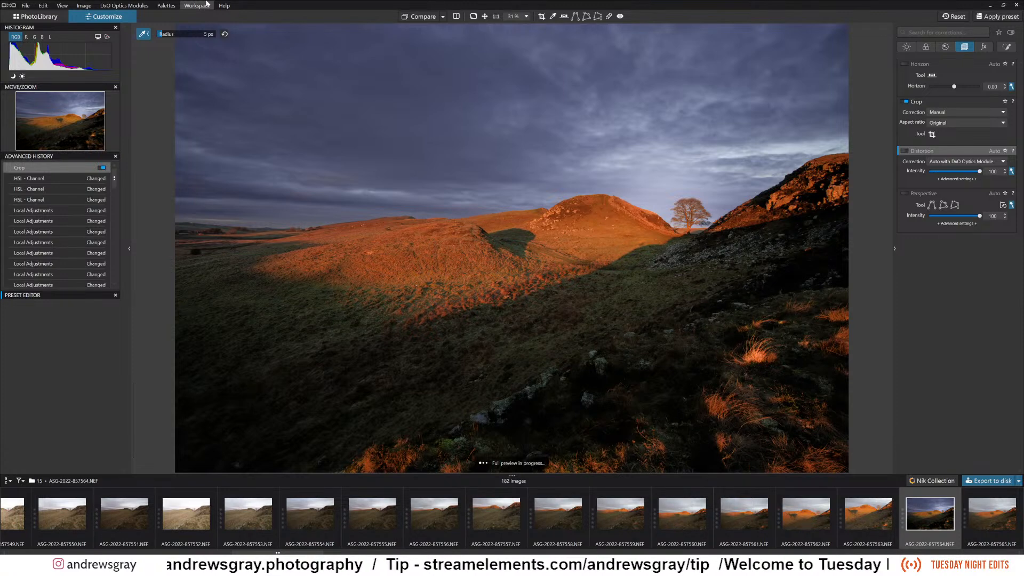
left_click(207, 5)
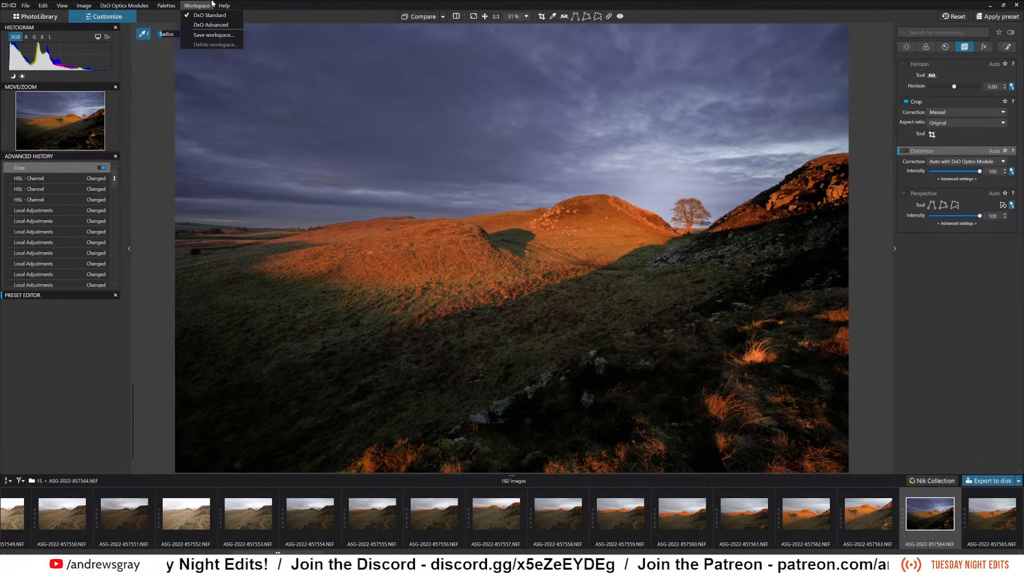
left_click(197, 6)
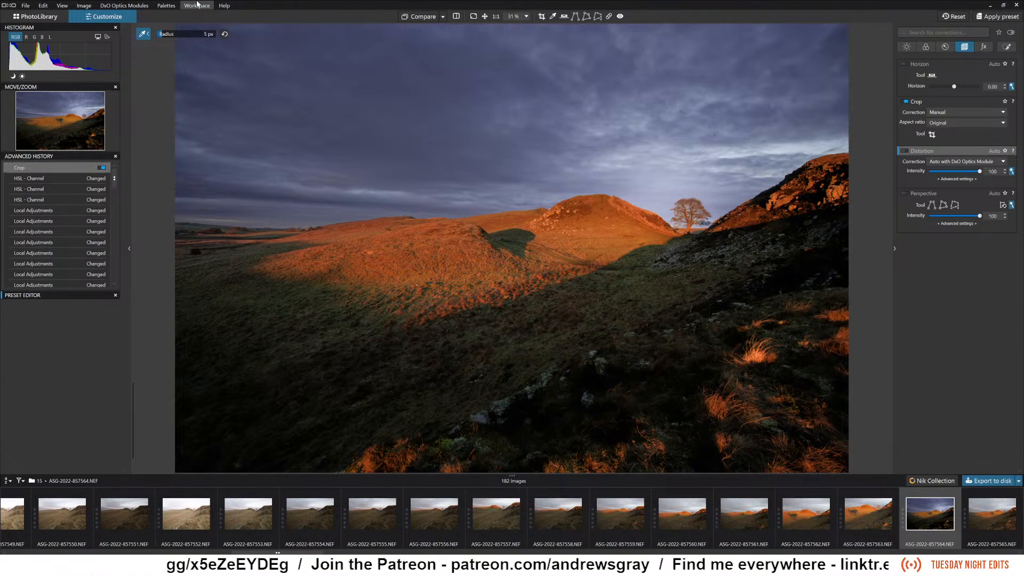
left_click(965, 122)
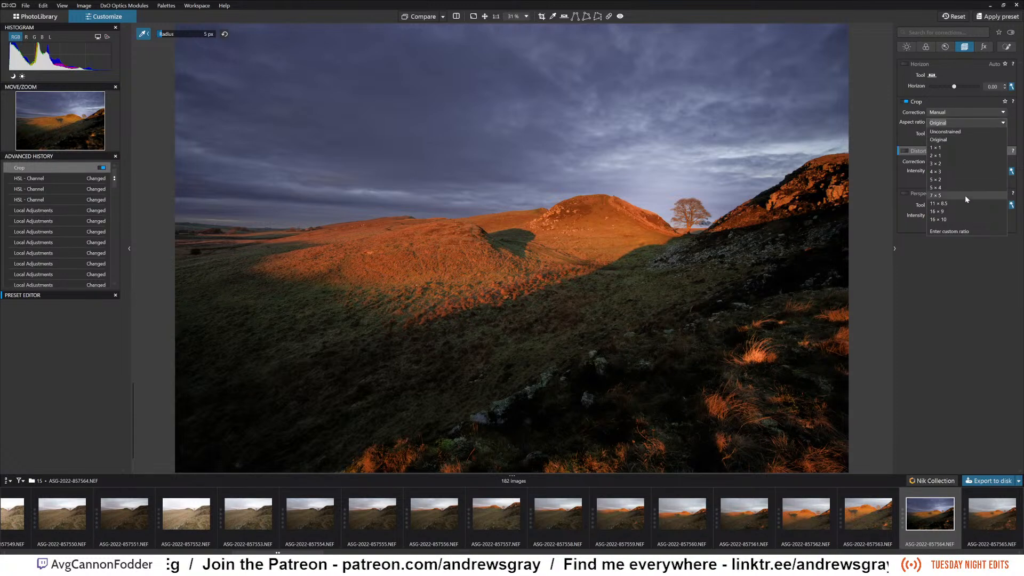
left_click(964, 212)
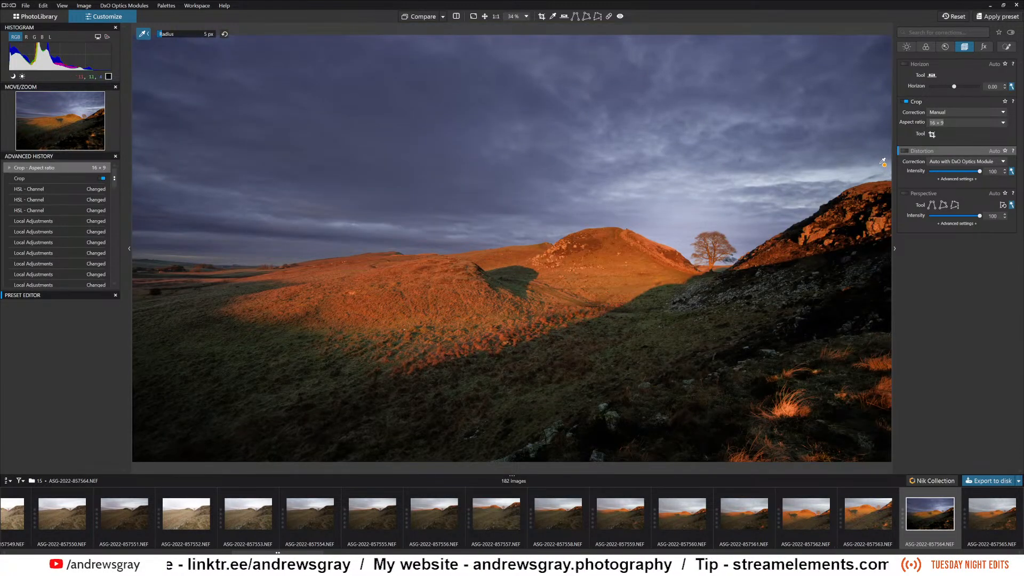
Tighten the crop to about 7784 × 4379 px, aligned with the photo's upper-right corner, and apply it.
left_click(932, 134)
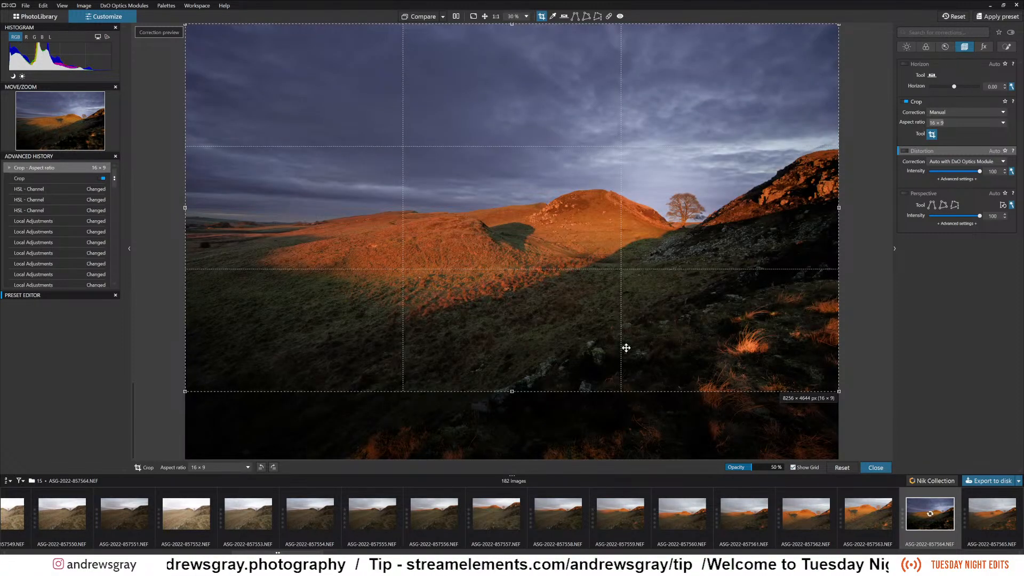
left_click_drag(512, 390, 516, 378)
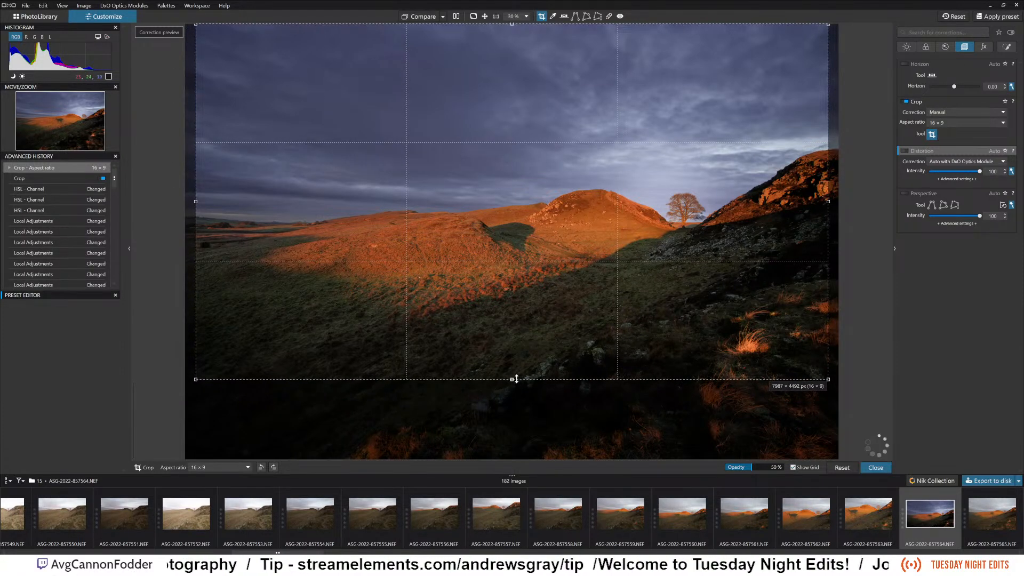
mouse_move(519, 238)
left_mouse_down()
mouse_move(539, 243)
mouse_move(526, 241)
left_mouse_up()
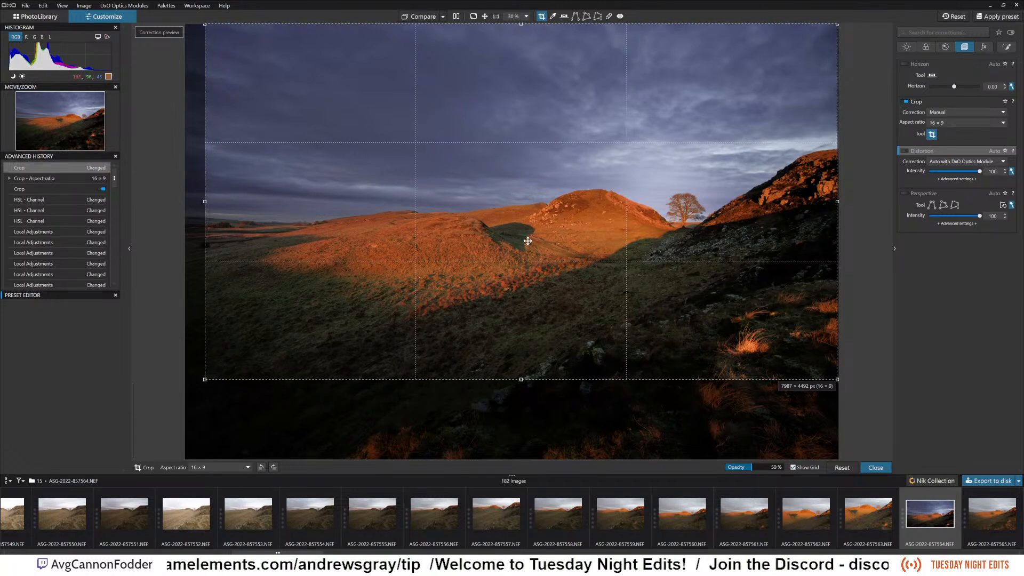
left_click_drag(205, 378, 220, 351)
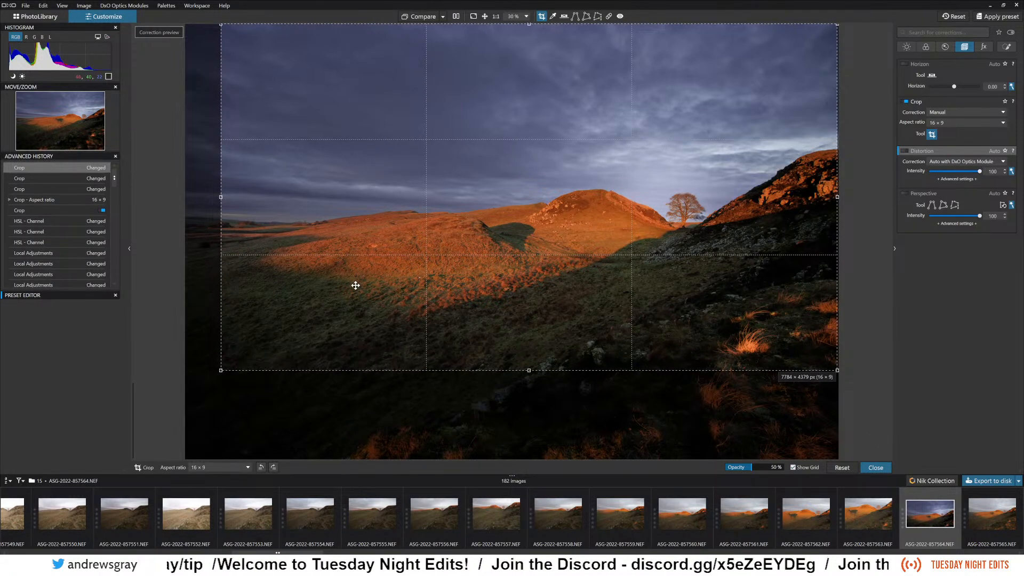
key("Return")
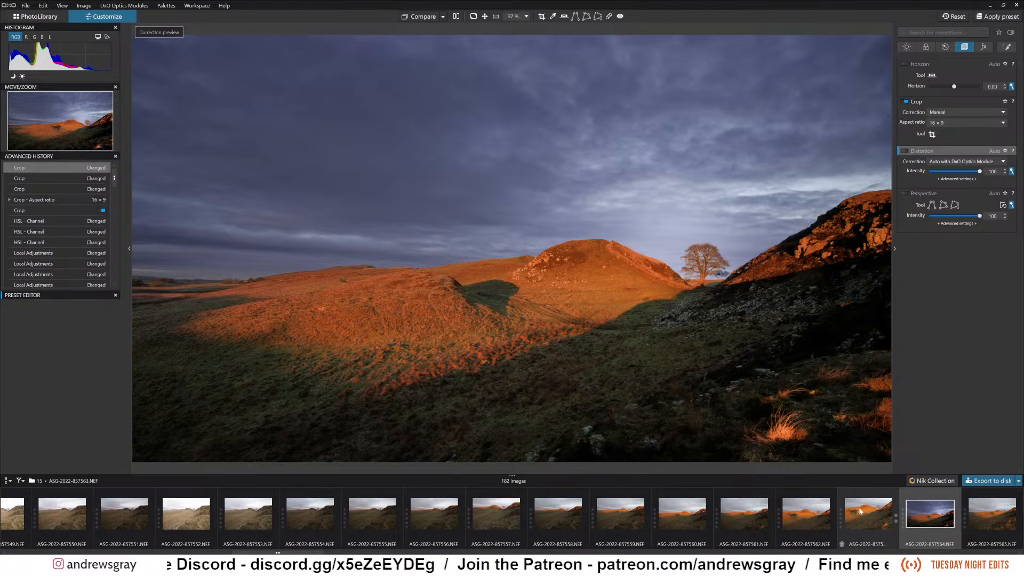
Copy the correction settings of ASG-2022-857564.NEF in the PhotoLibrary.
scroll(827, 528, "down", 4)
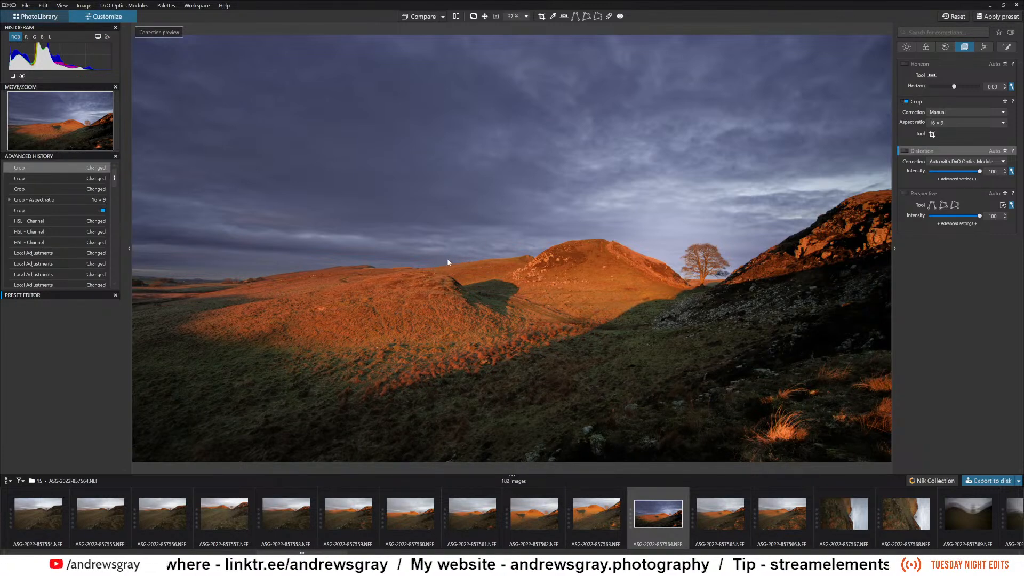
key("F9")
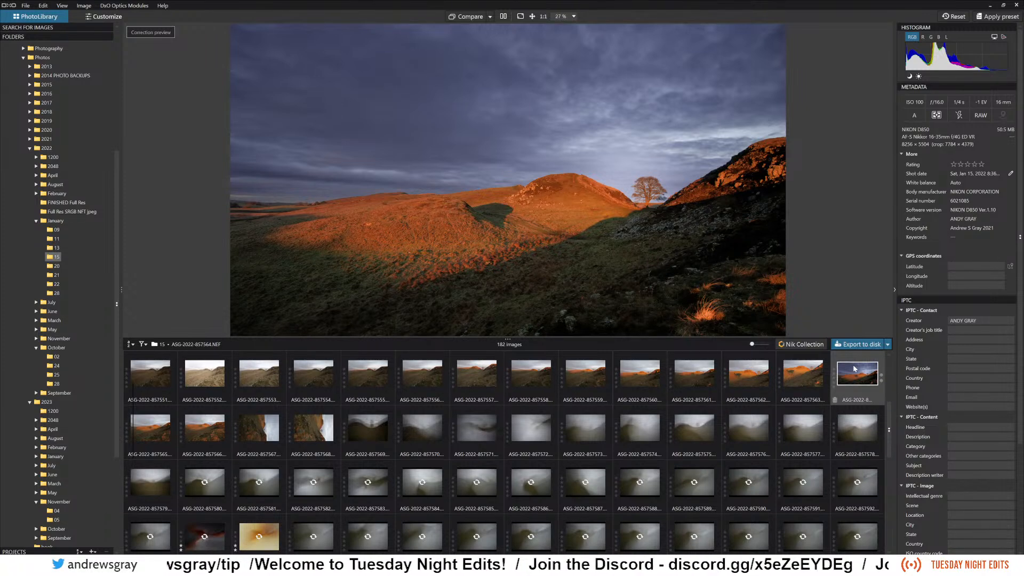
mouse_move(859, 380)
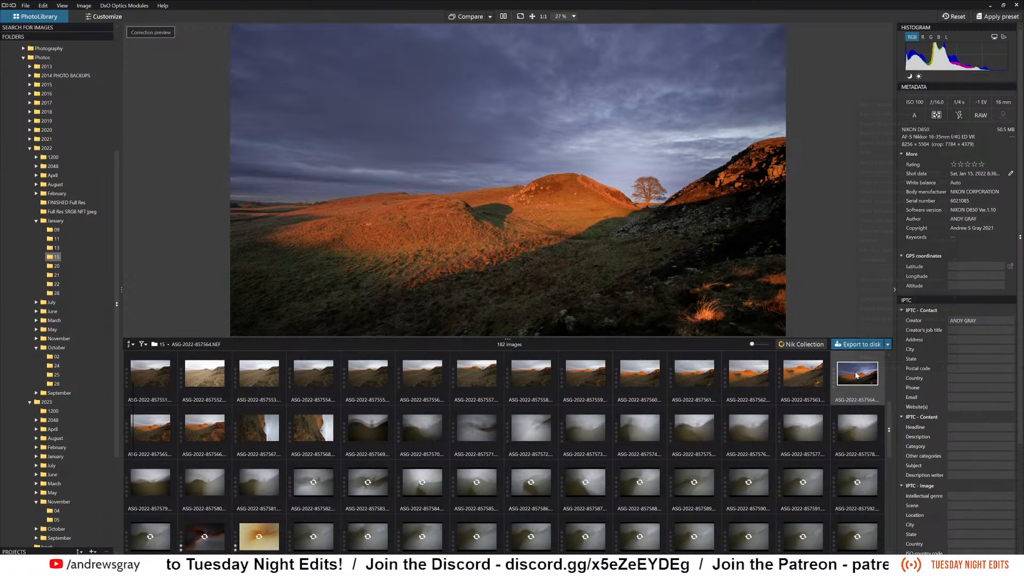
right_click(857, 373)
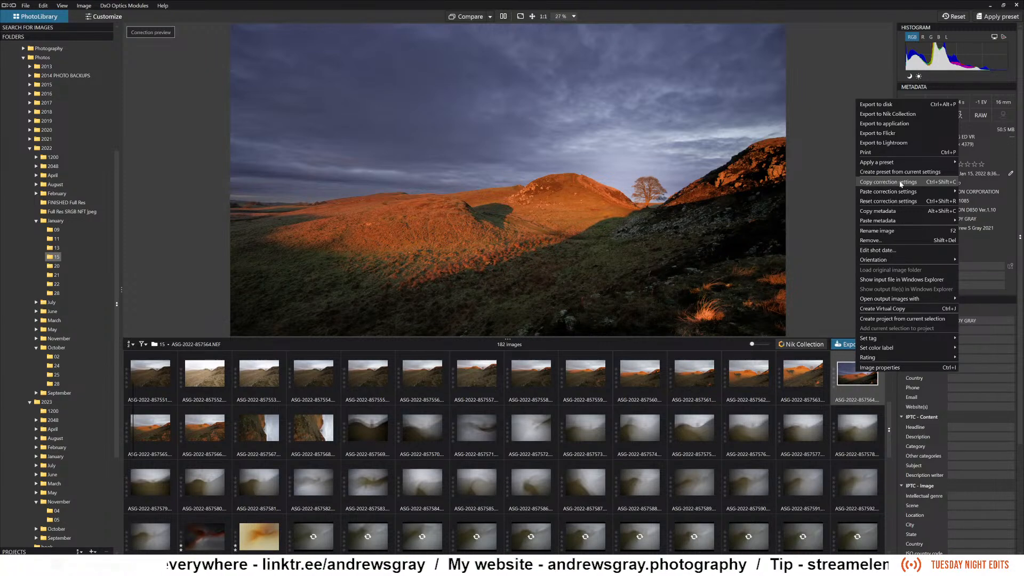
left_click(901, 183)
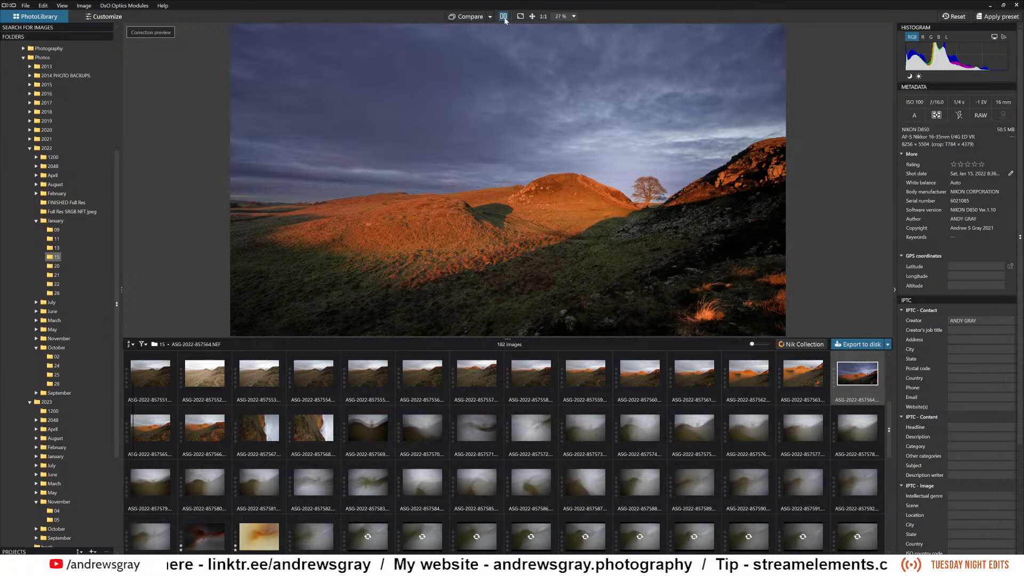
Compare the cropped photo side by side with its uncorrected version, and return to the single corrected view.
left_click(504, 17)
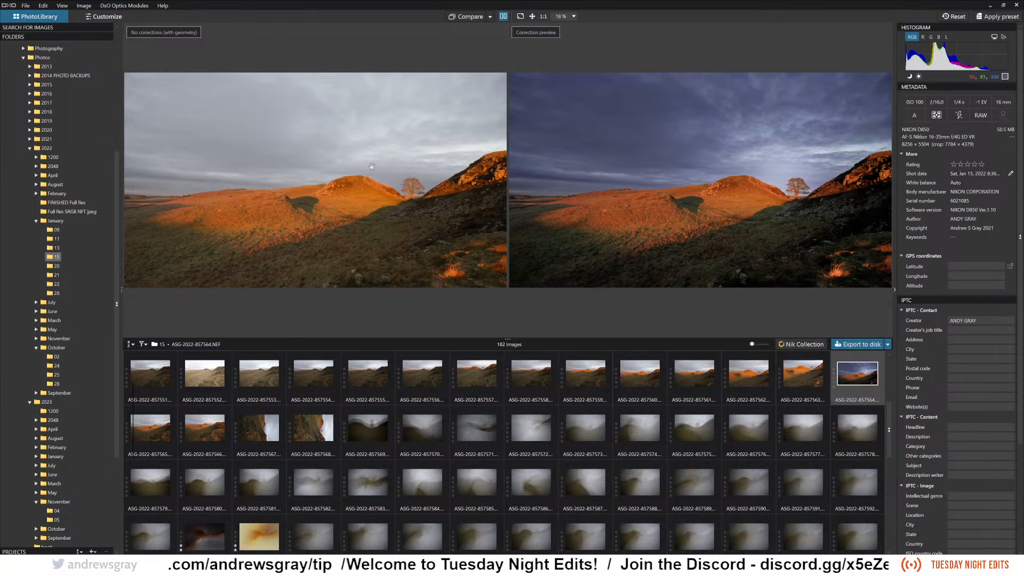
left_click(808, 380)
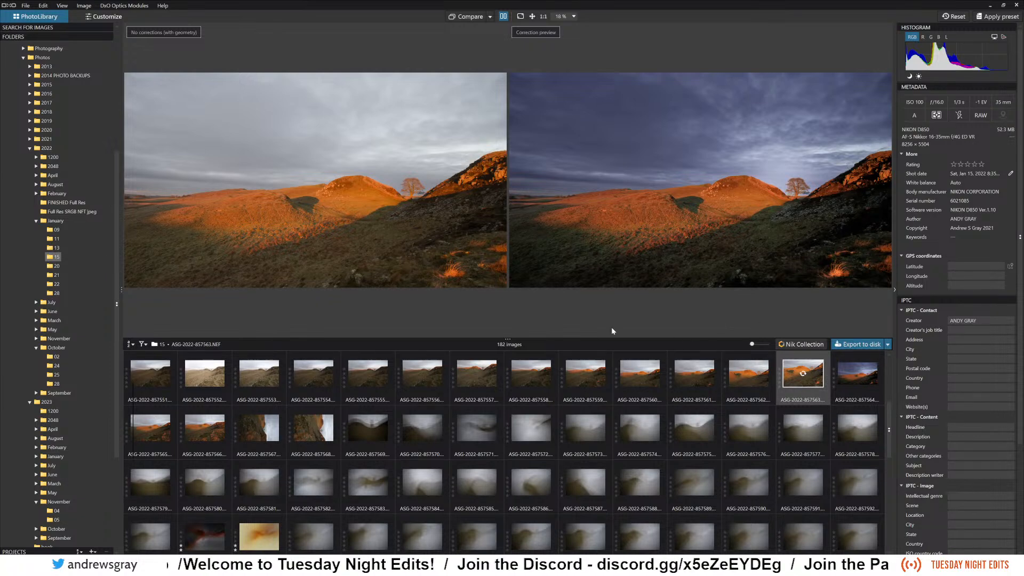
left_click(852, 382)
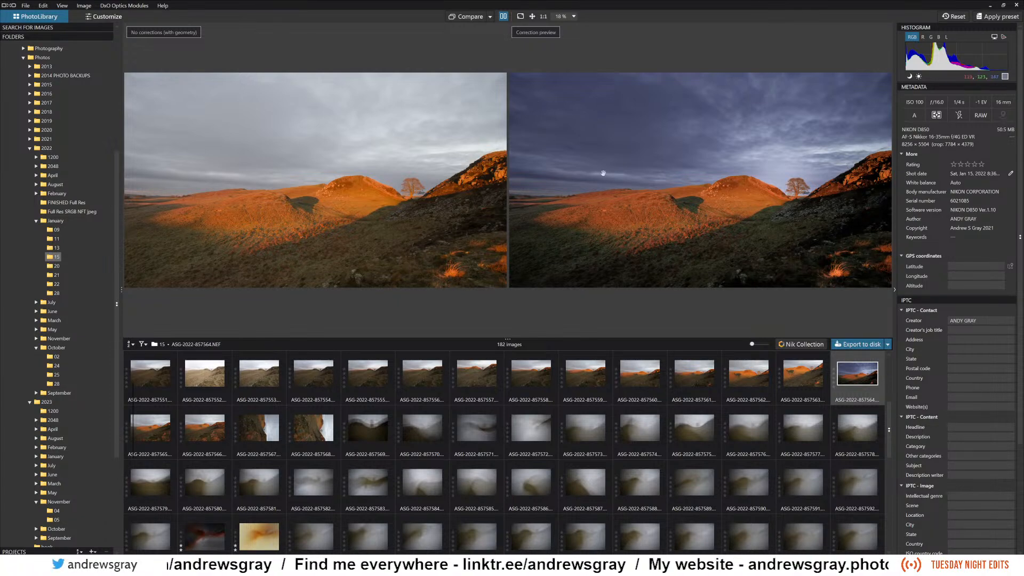
left_click(505, 17)
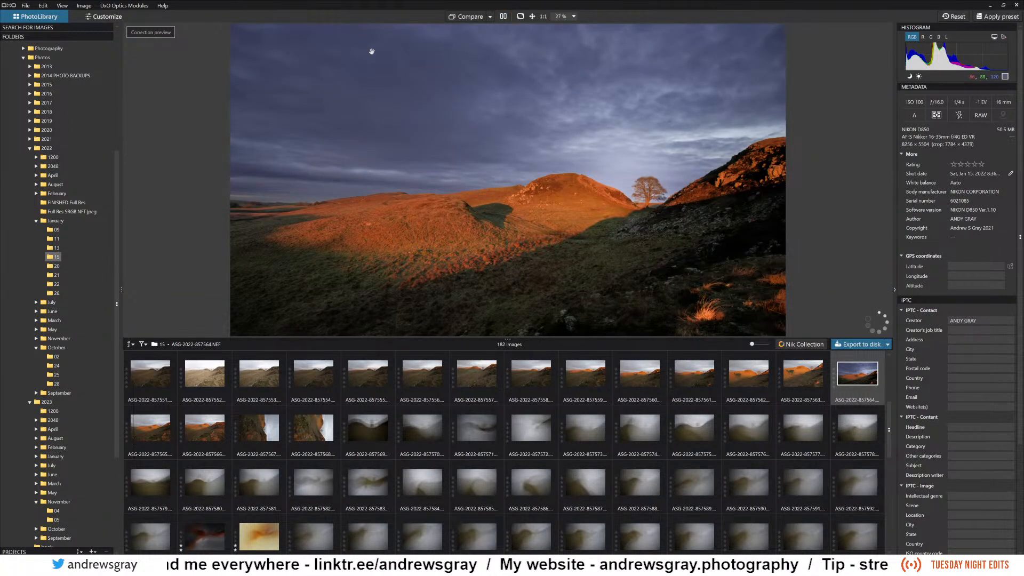
Repair three dust spots in the upper-left sky of the photo with an 18 px ReTouch repair brush.
left_click(108, 17)
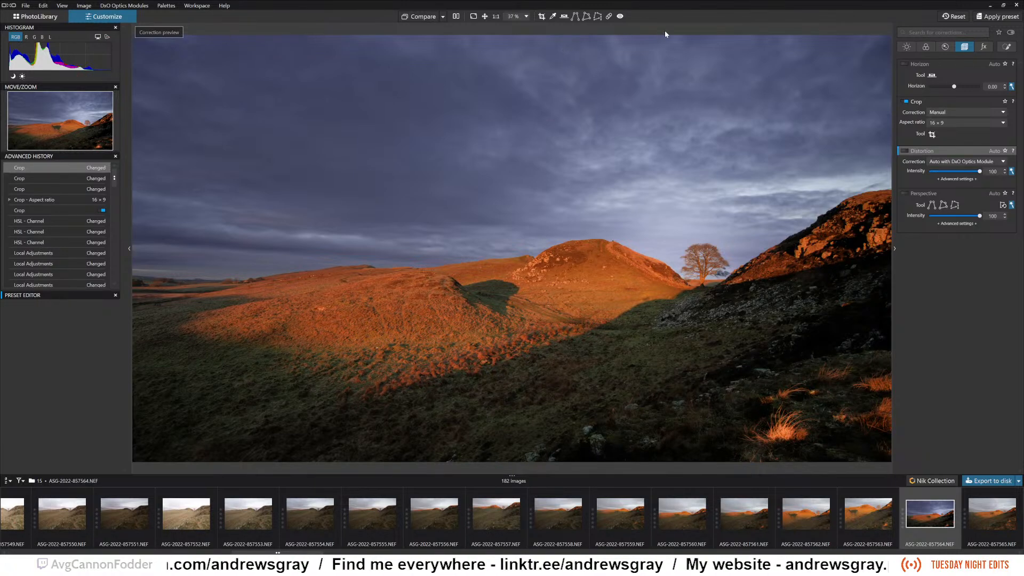
left_click(609, 17)
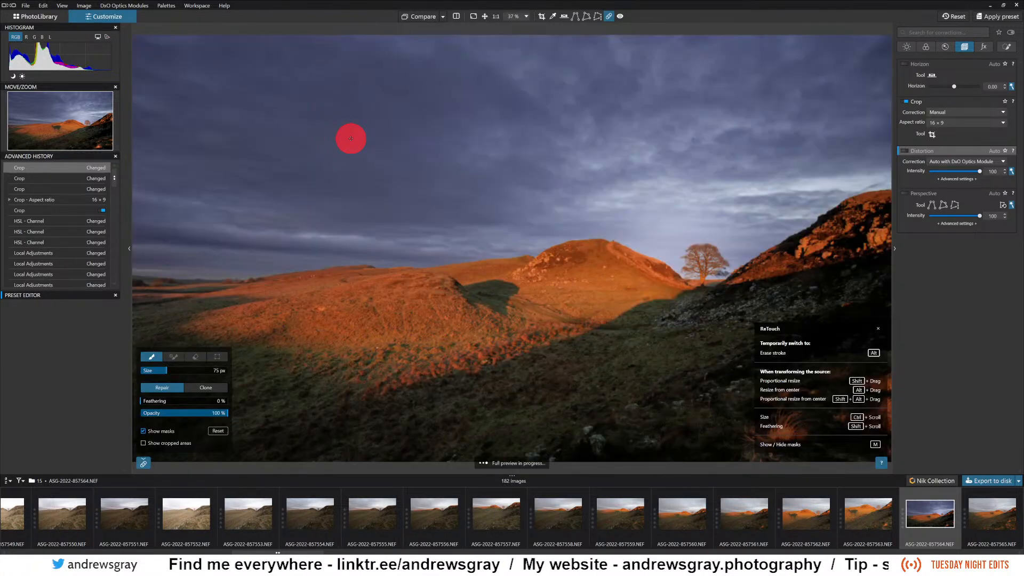
scroll(283, 131, "down", 2)
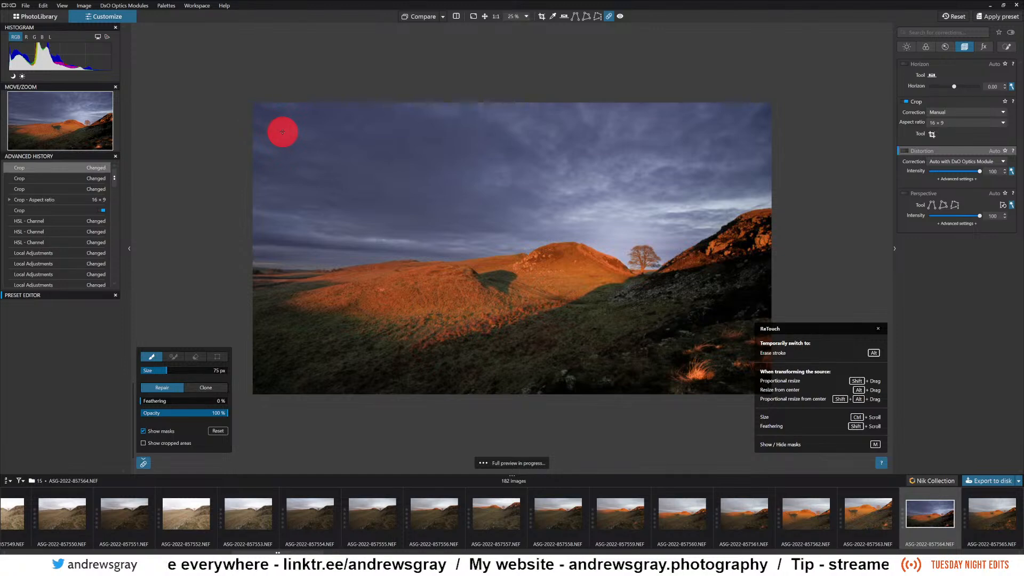
scroll(260, 139, "up", 2)
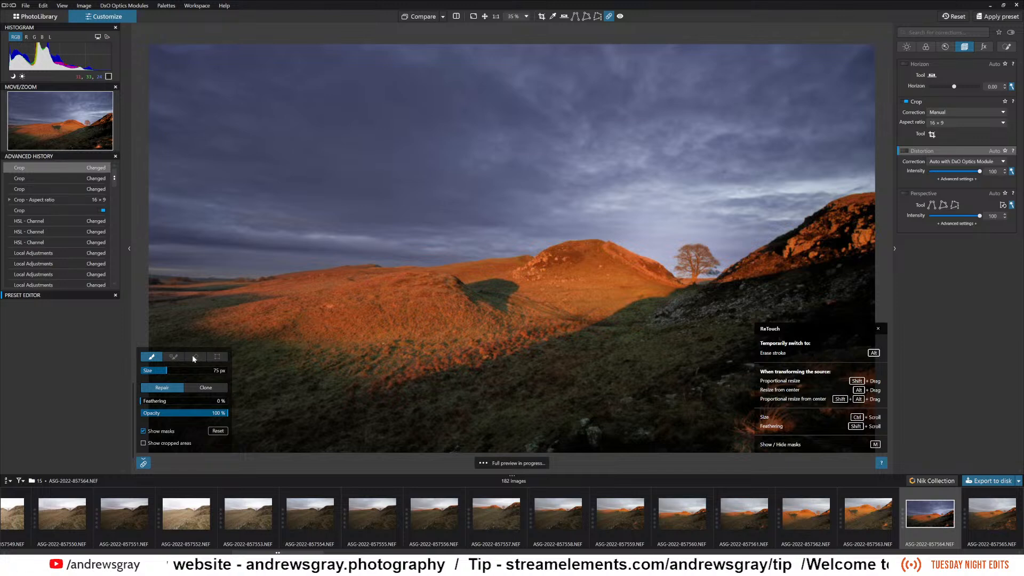
left_click(157, 371)
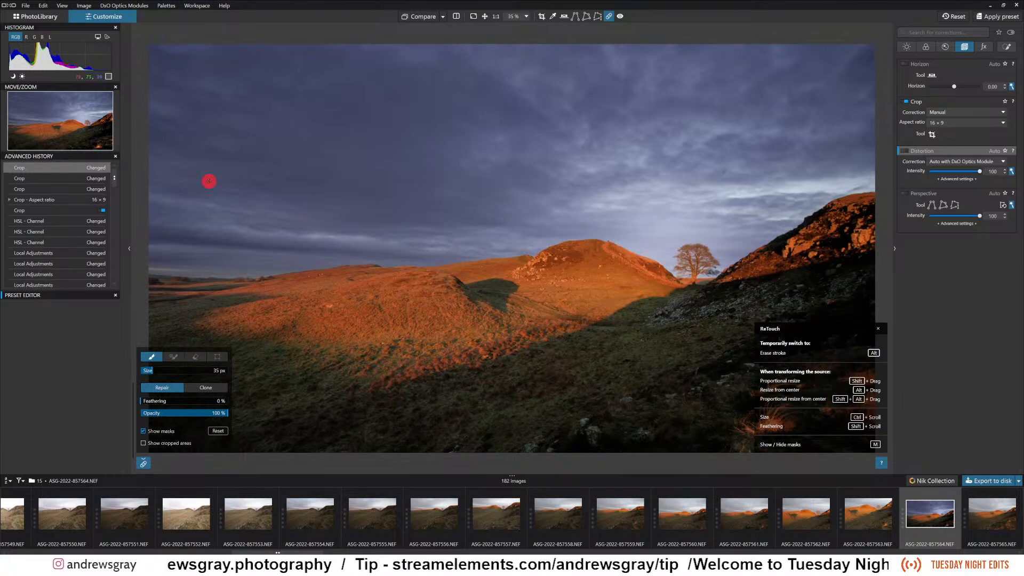
scroll(171, 370, "down", 5)
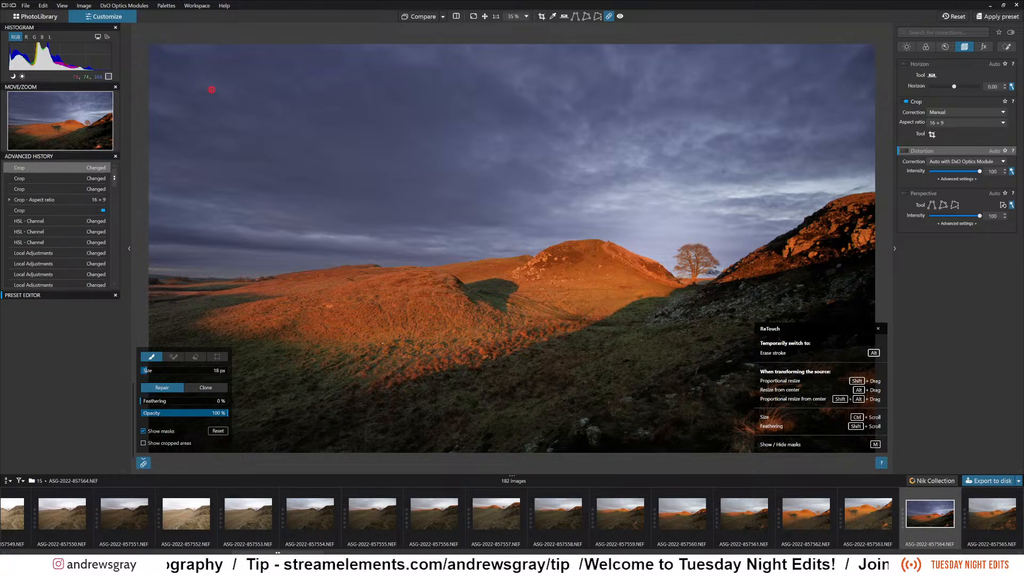
left_click(201, 95)
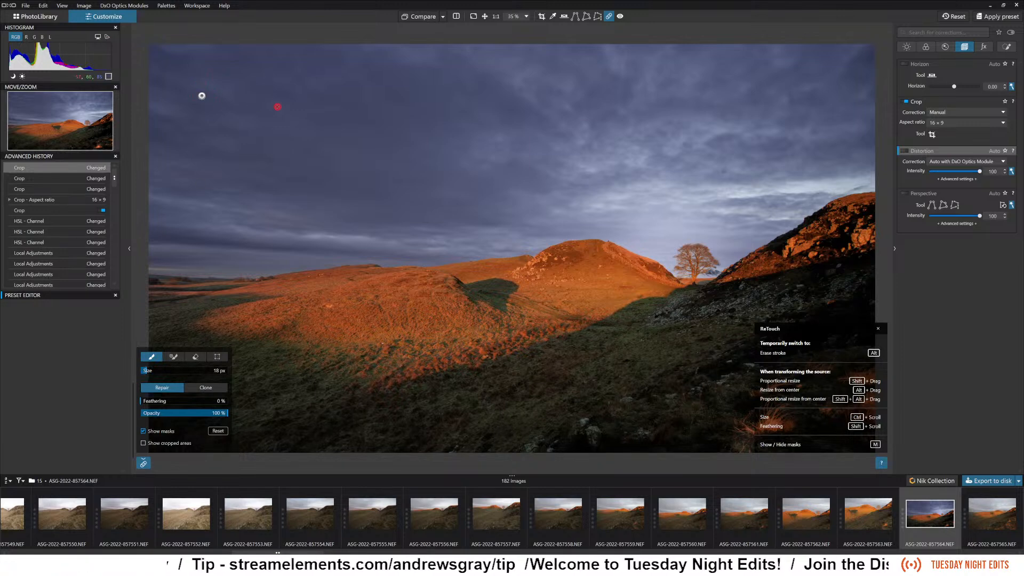
left_click(195, 140)
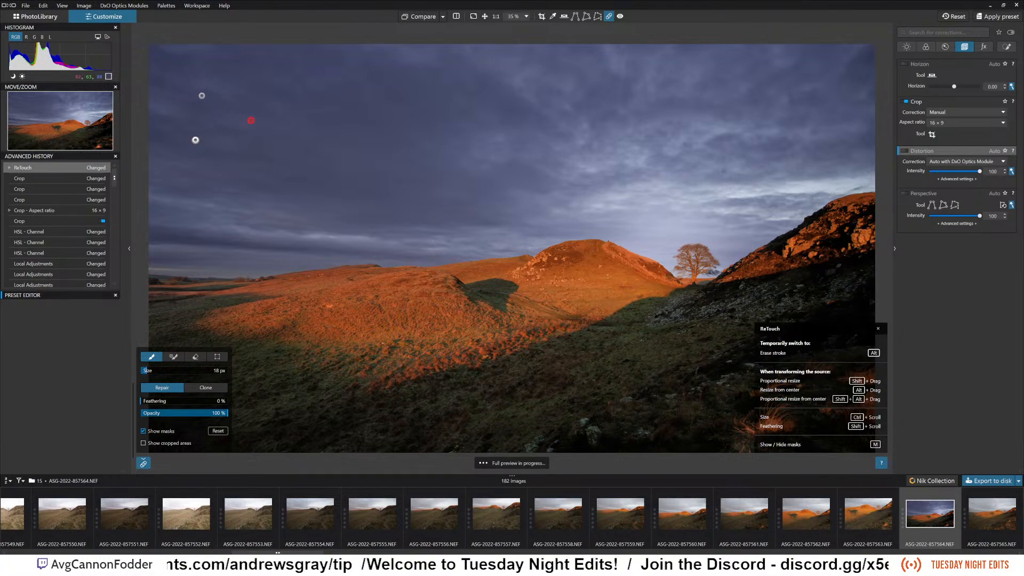
left_click(208, 109)
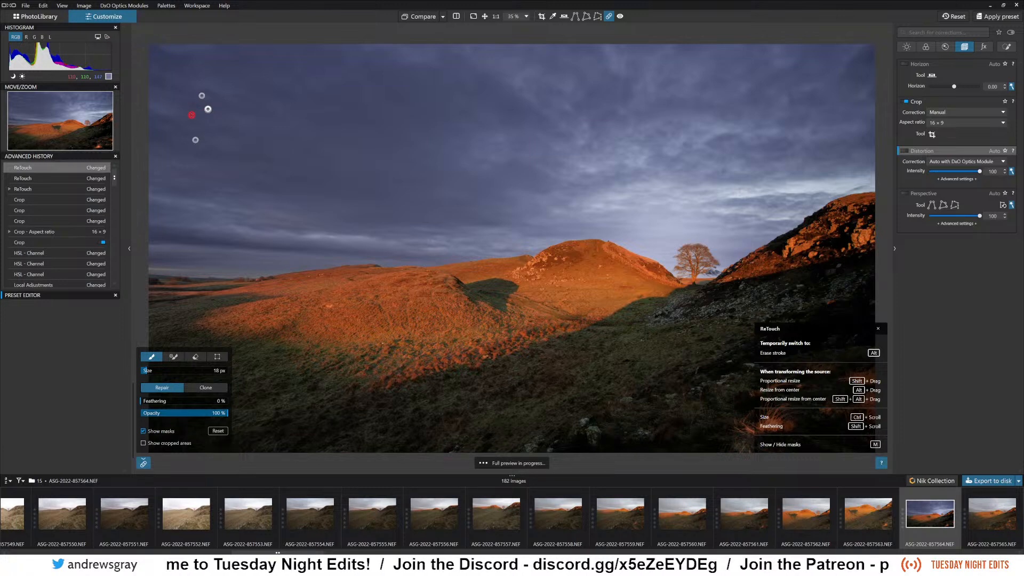
Repair two more dust spots in the dark cloud left of the rocky summit with a 20 px repair brush.
scroll(200, 134, "up", 3)
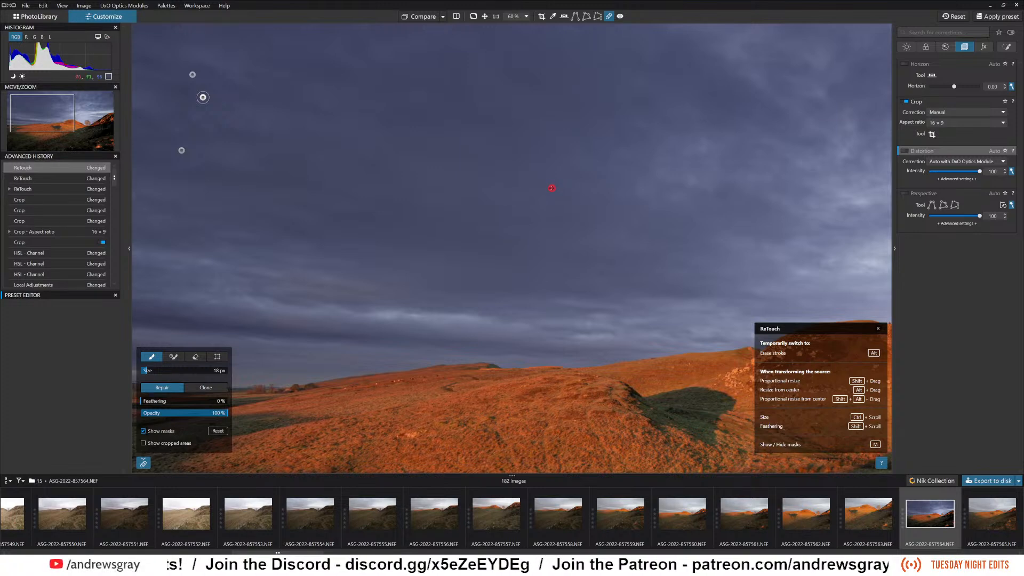
left_click(148, 372)
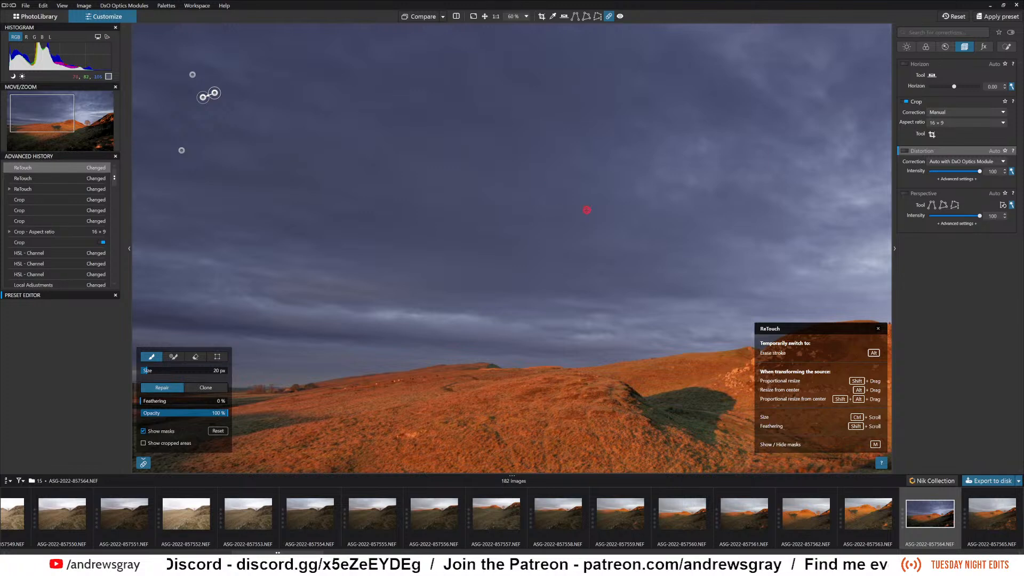
left_click(556, 181)
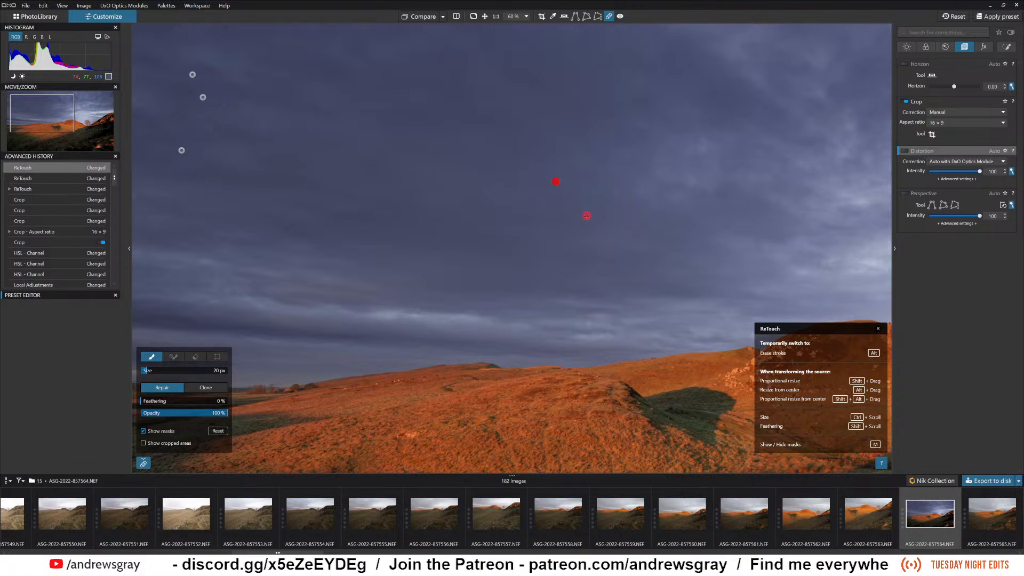
left_click(585, 214)
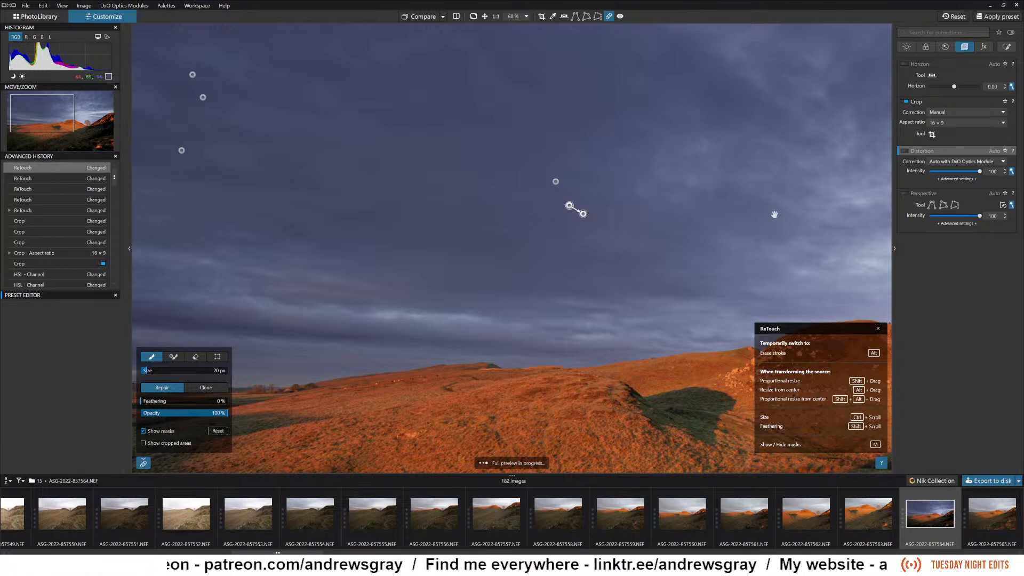
left_click(670, 216)
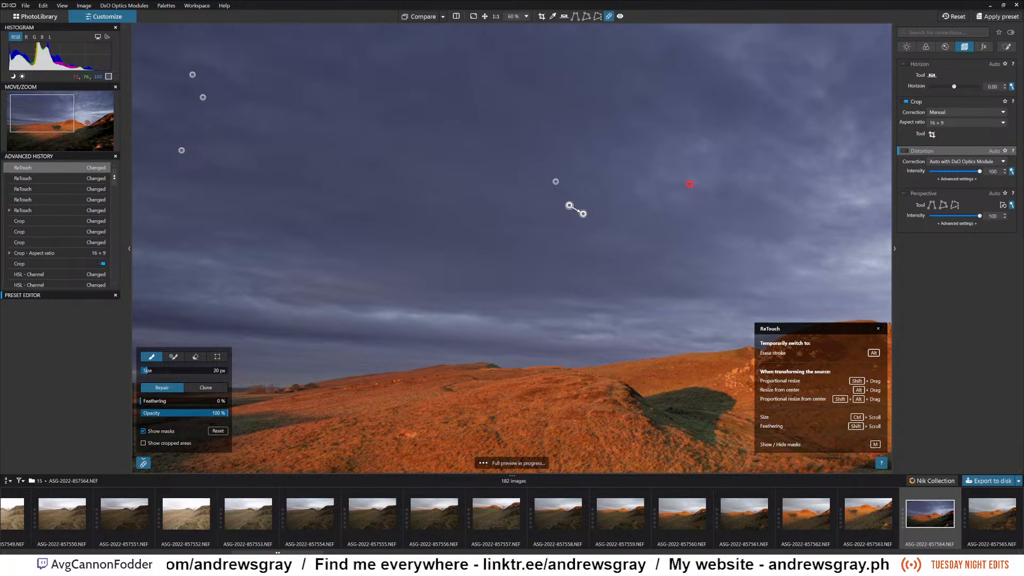
left_click_drag(690, 184, 477, 184)
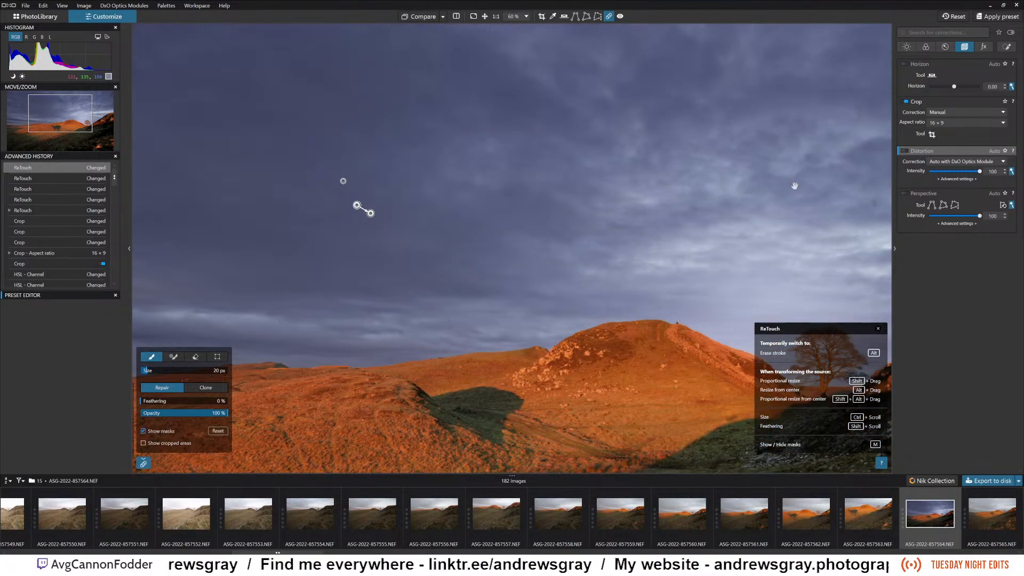
Repair the dust spot in the sky above the lone tree with a 20 px ReTouch brush, and return to the whole corrected photo.
left_click_drag(658, 186, 520, 169)
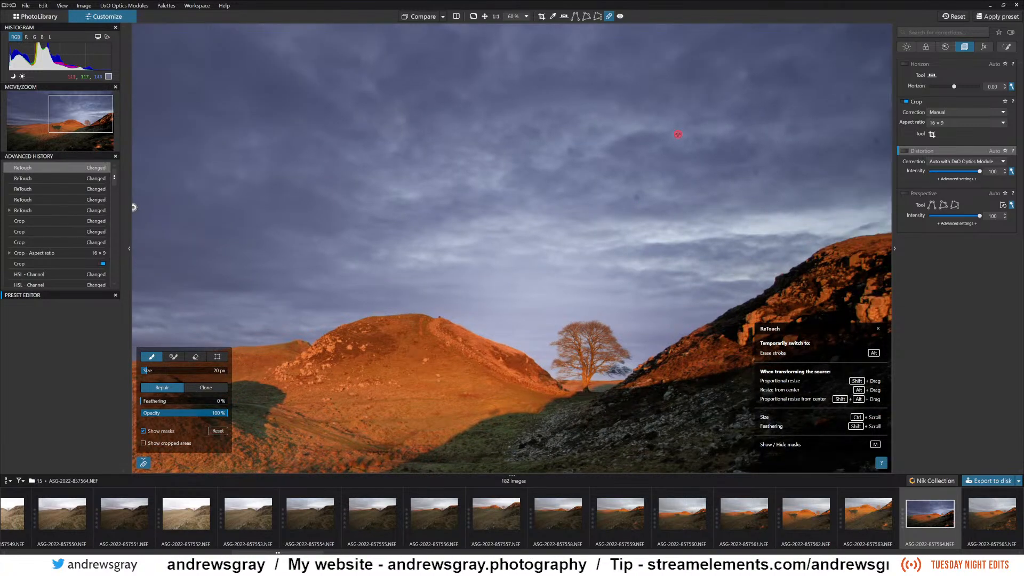
left_click(636, 198)
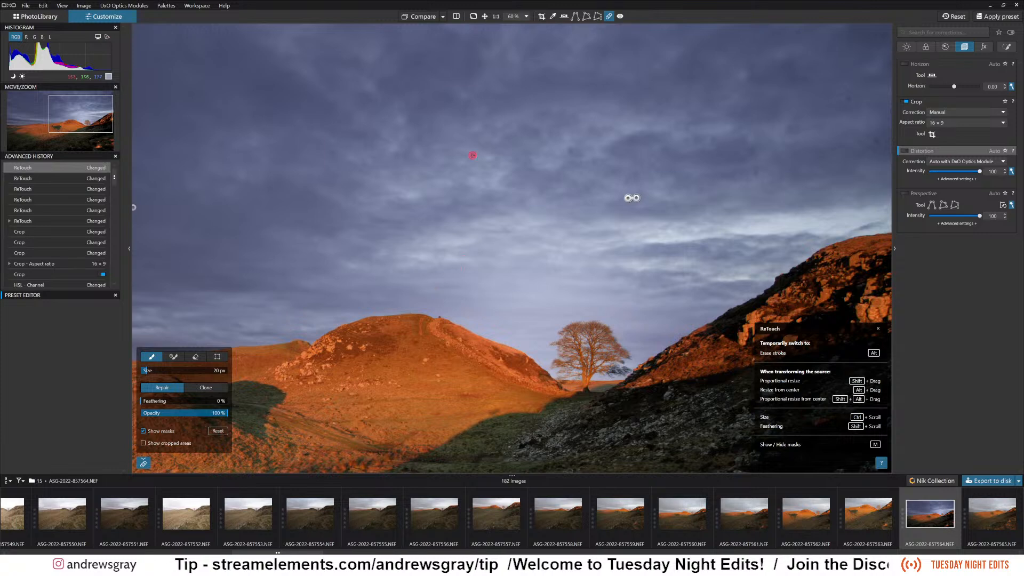
left_click(620, 18)
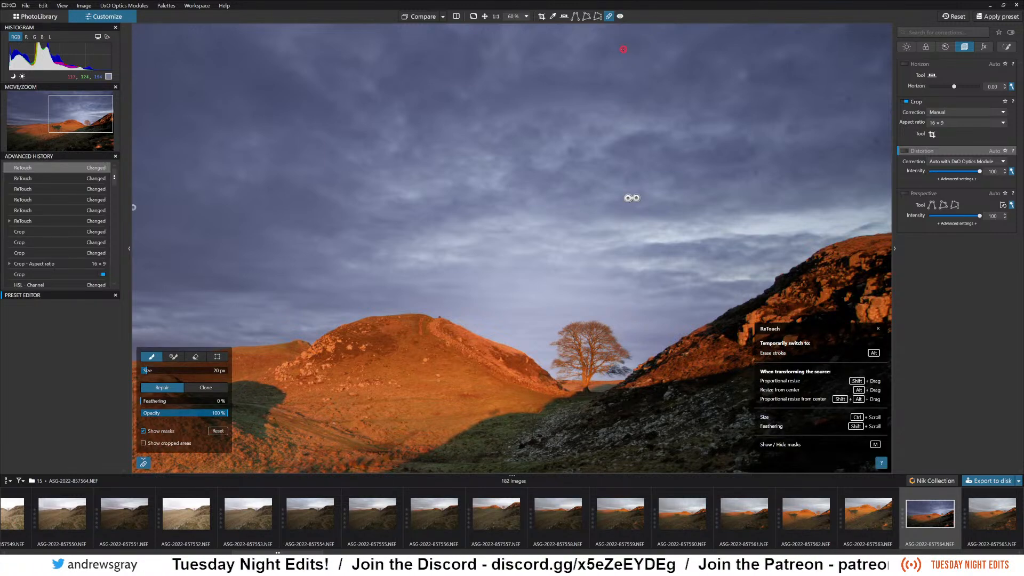
left_click(621, 17)
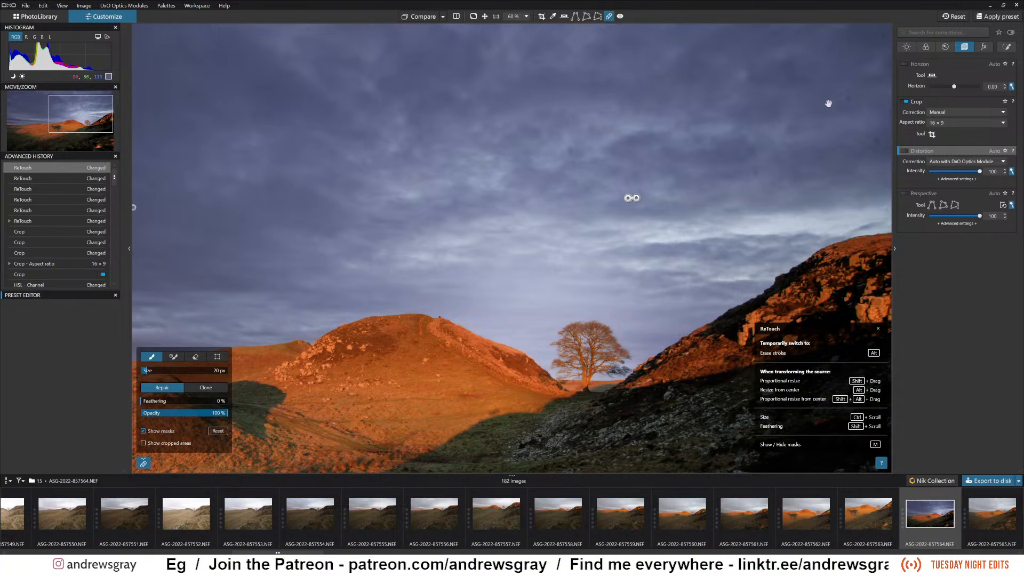
left_click_drag(639, 169, 623, 213)
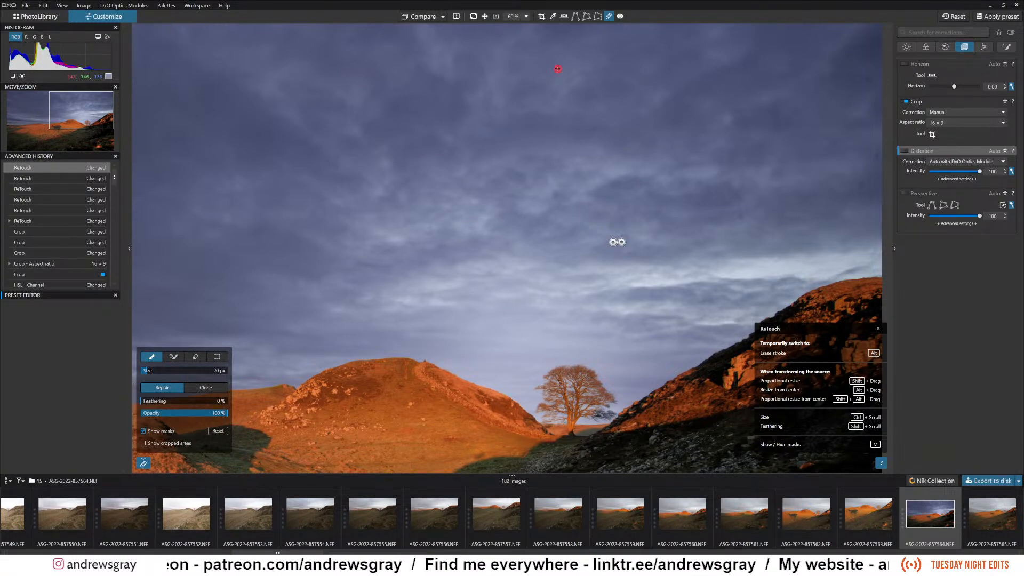
scroll(543, 118, "down", 5)
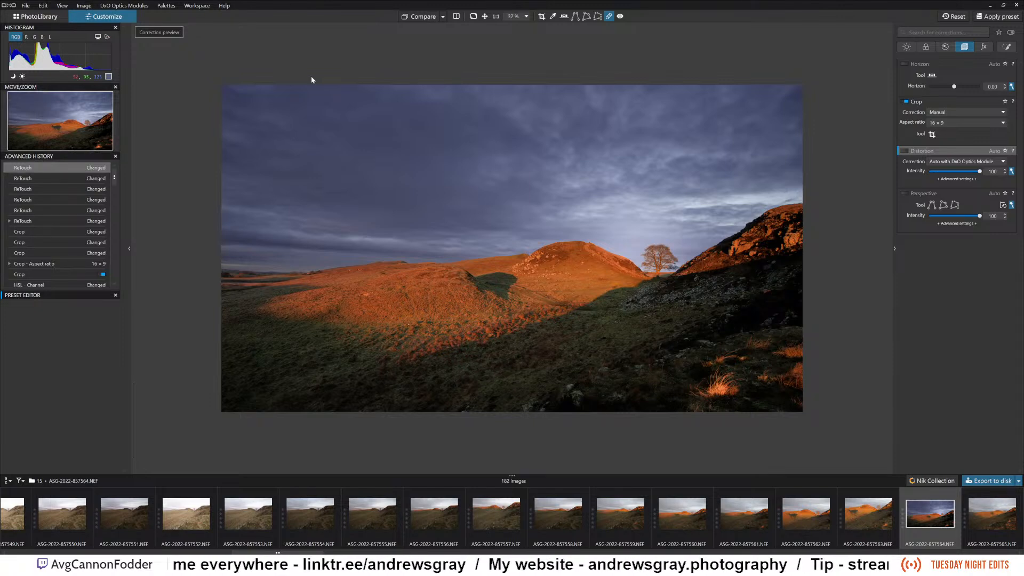
key("ctrl+r")
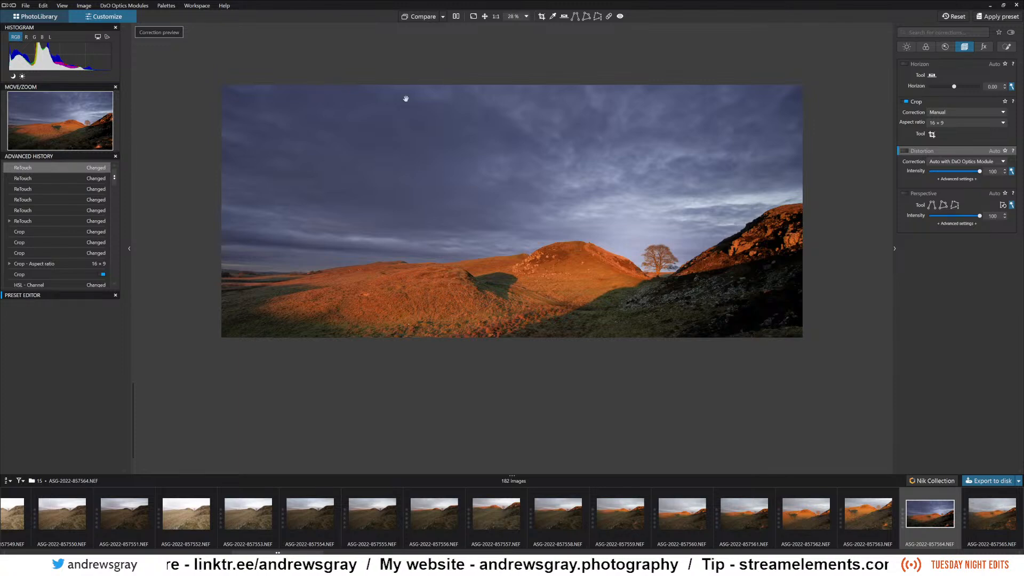
Compare the finished photo side by side with its uncorrected version in the PhotoLibrary, and return to the single view.
key("F7")
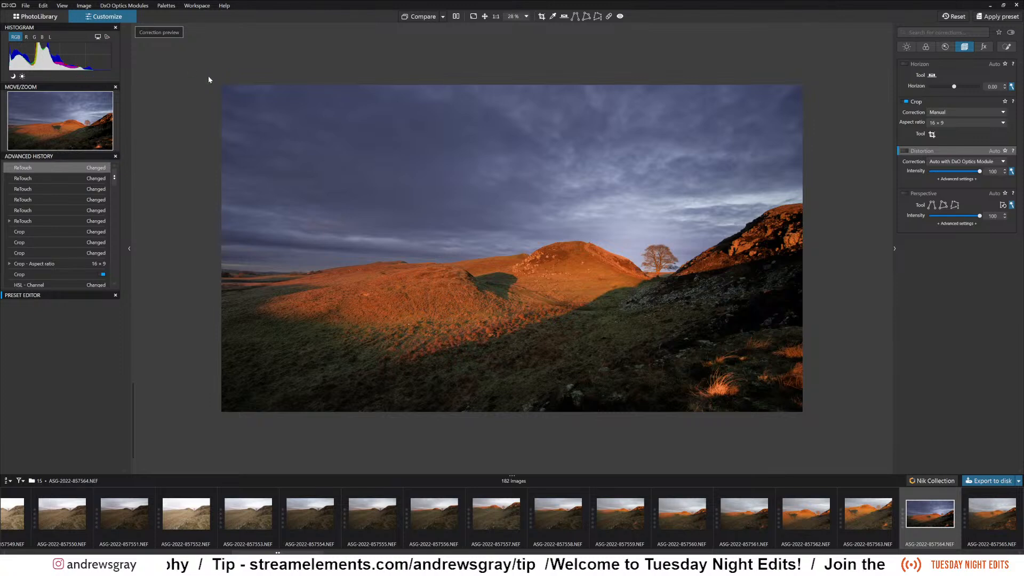
left_click(50, 16)
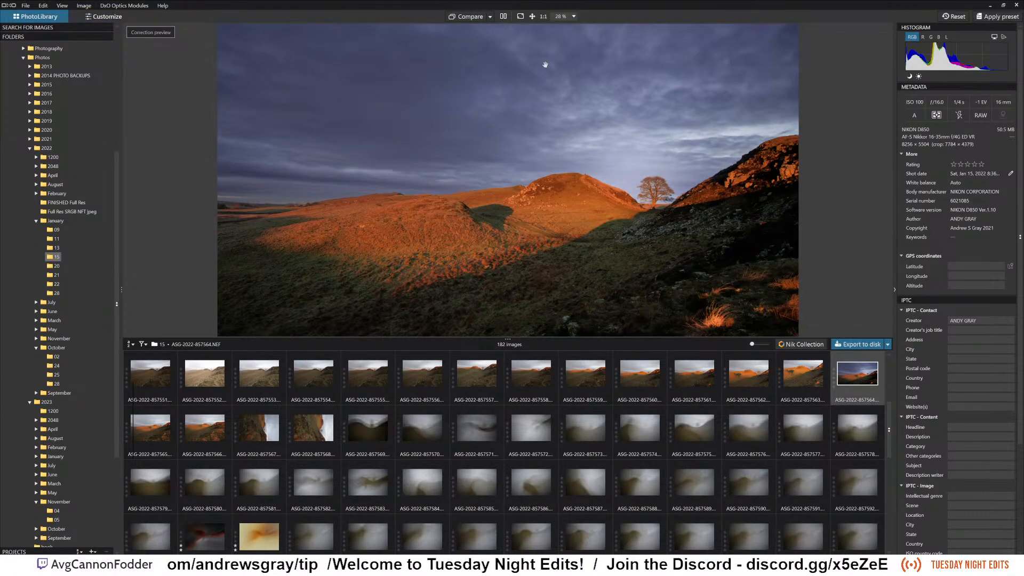
left_click(503, 17)
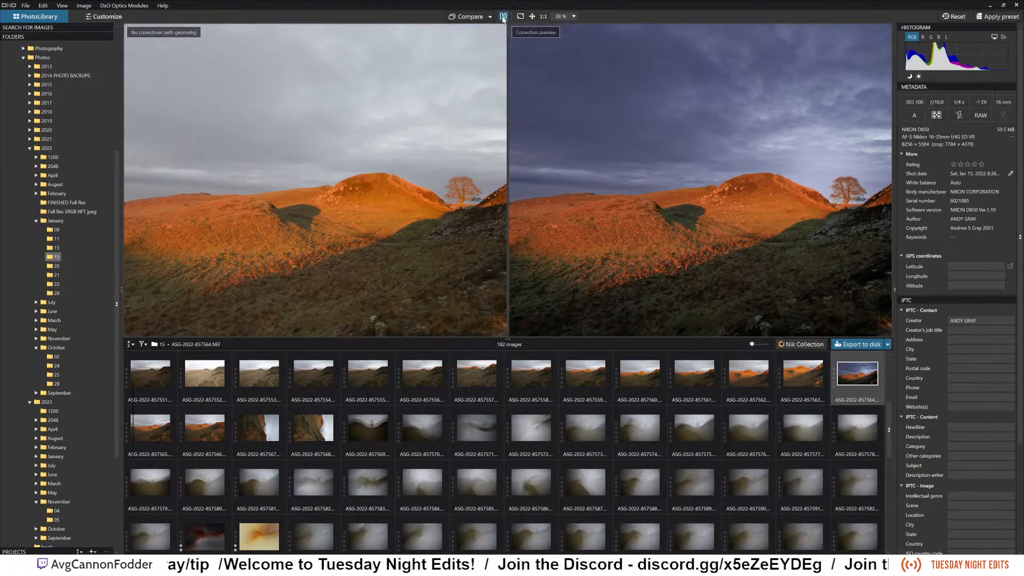
left_click(503, 18)
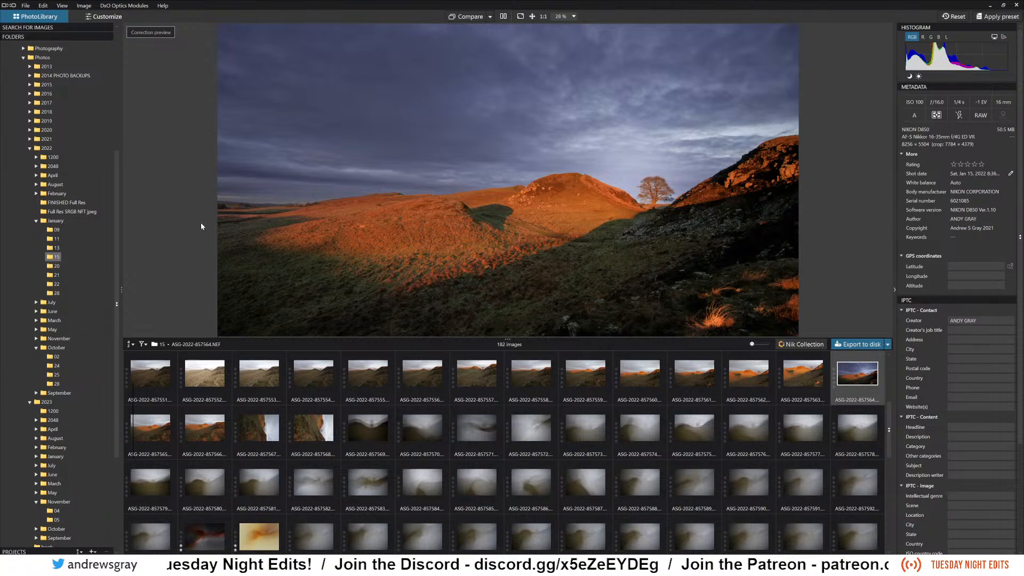
Browse the thumbnails of the January 15 folder and look through the available image filter options.
scroll(600, 339, "down", 1)
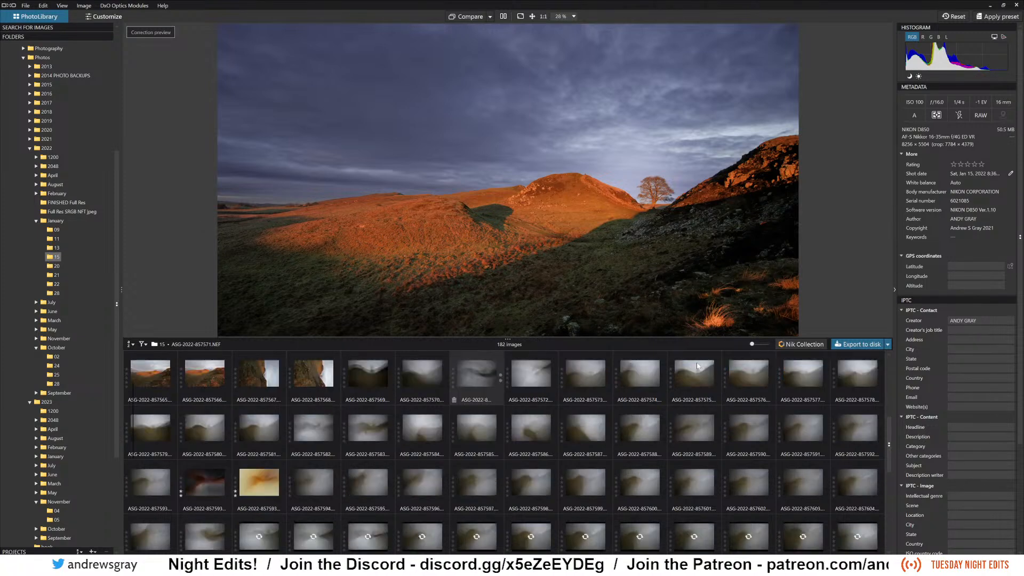
scroll(601, 337, "down", 1)
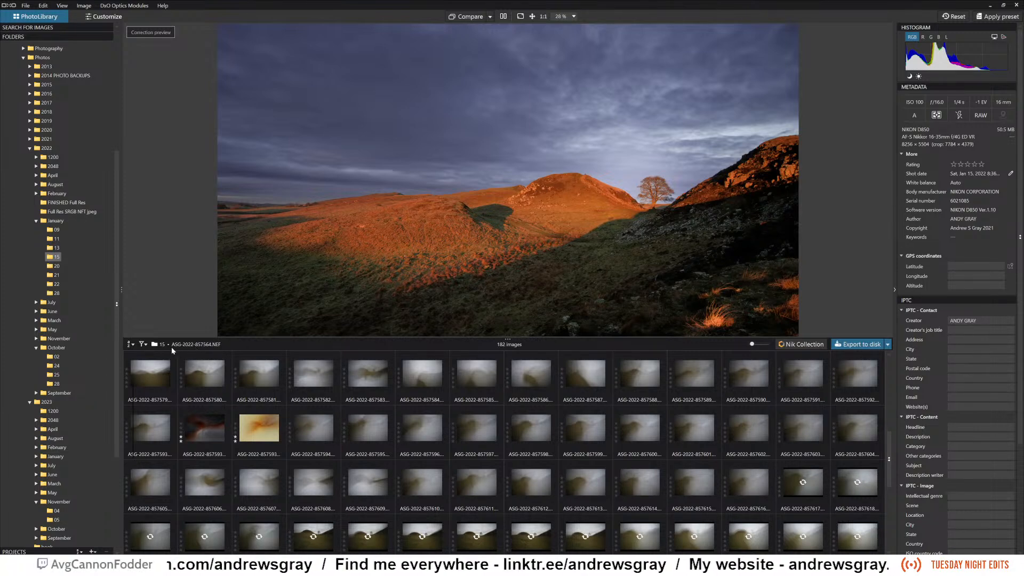
left_click(143, 344)
scroll(218, 327, "down", 2)
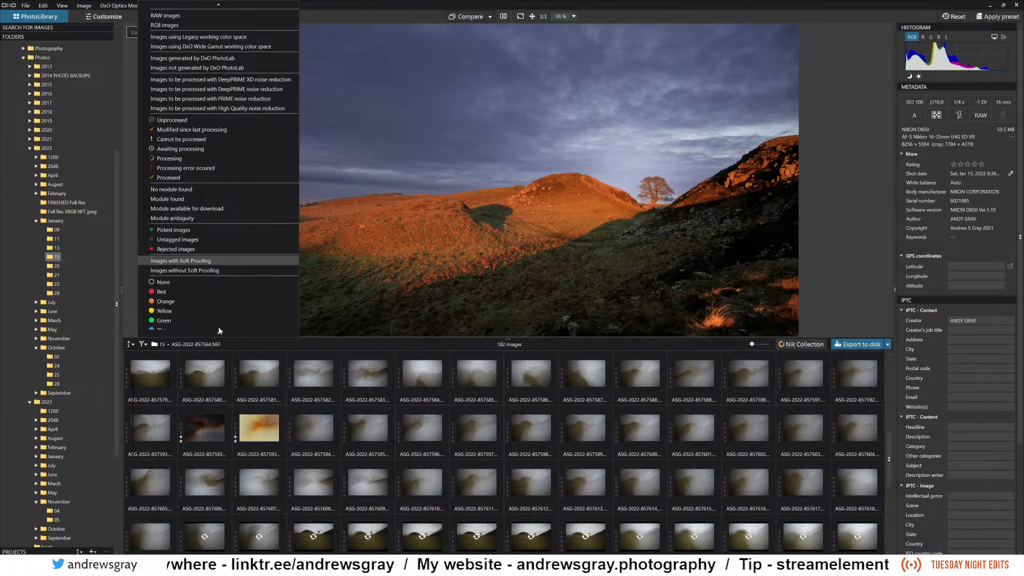
scroll(212, 269, "down", 2)
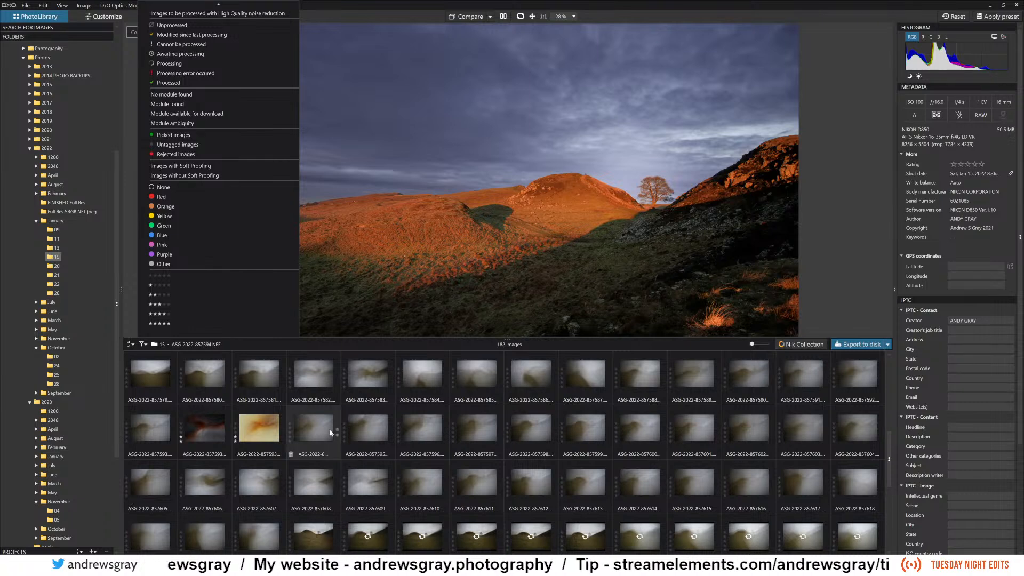
Select the blurred camera-movement photo ASG-2022-857595.NEF among the thumbnails.
left_click(365, 433)
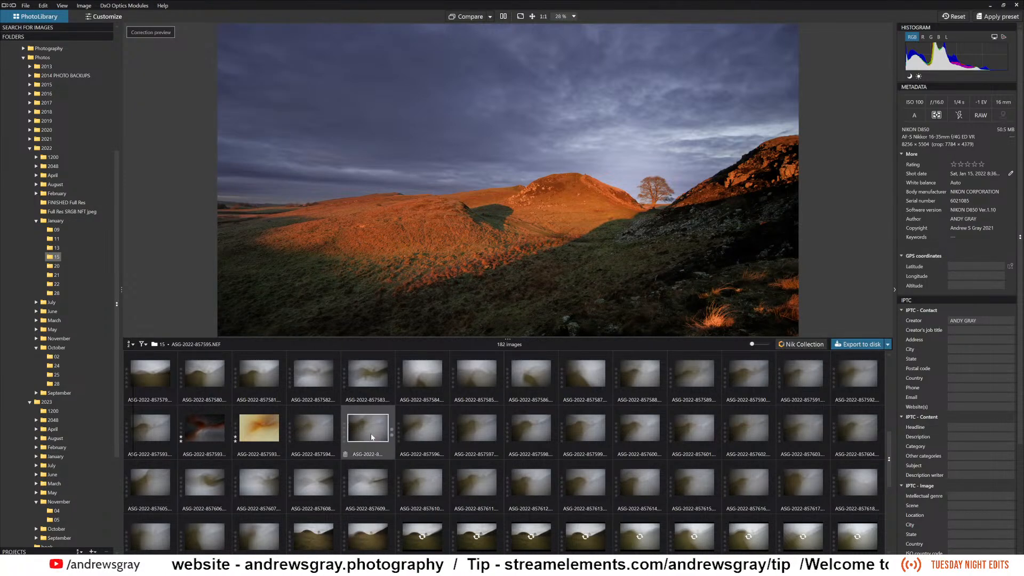
left_click(484, 435)
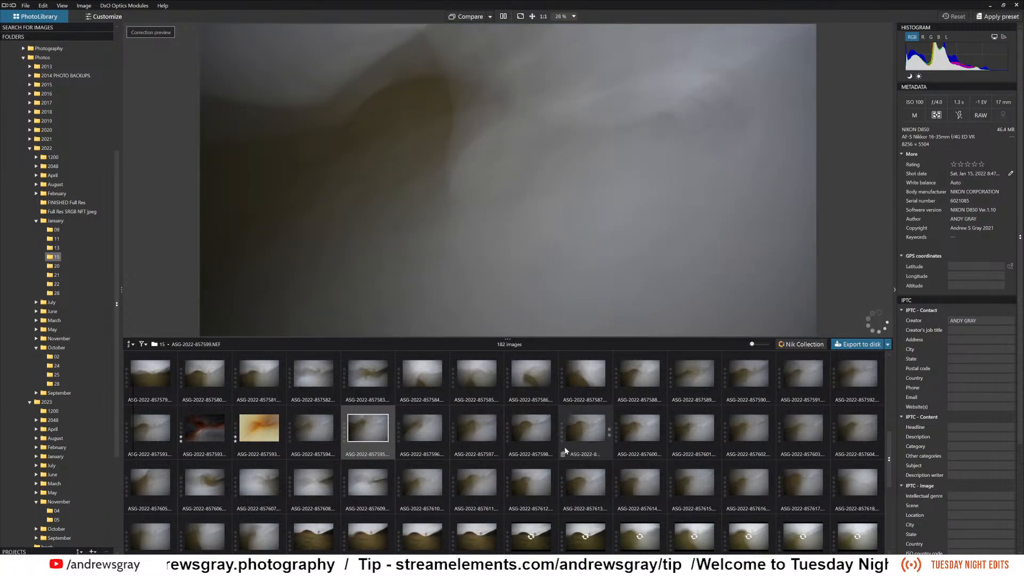
left_click(378, 436)
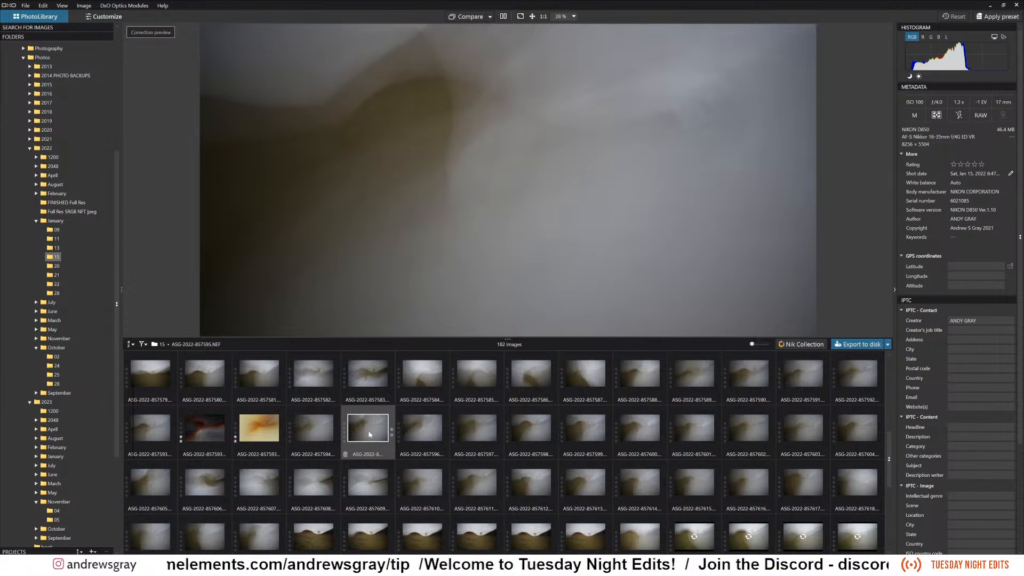
mouse_move(369, 436)
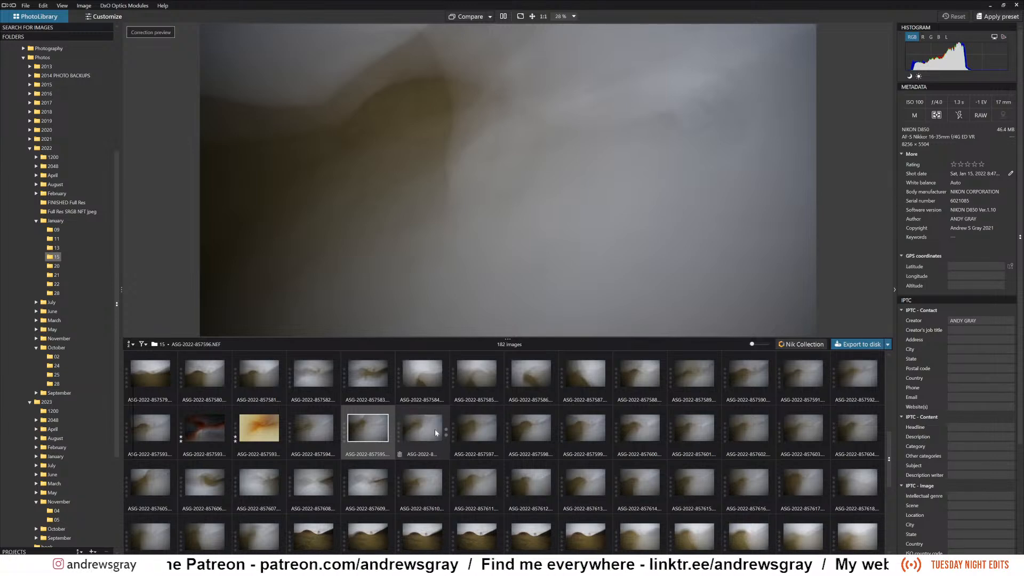
mouse_move(434, 429)
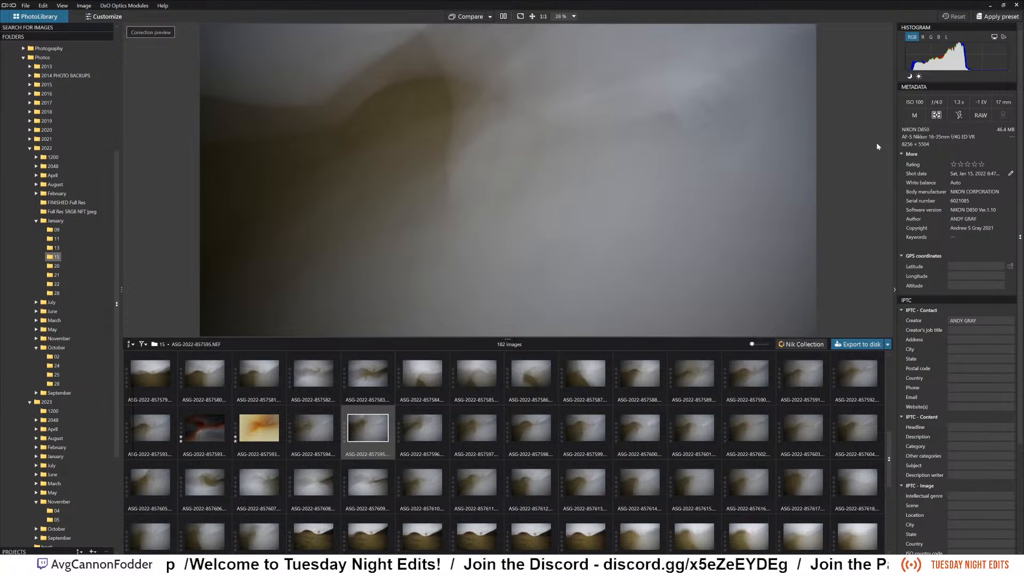
Examine the shooting metadata, IPTC fields and keywords of ASG-2022-857595.NEF.
scroll(994, 199, "down", 3)
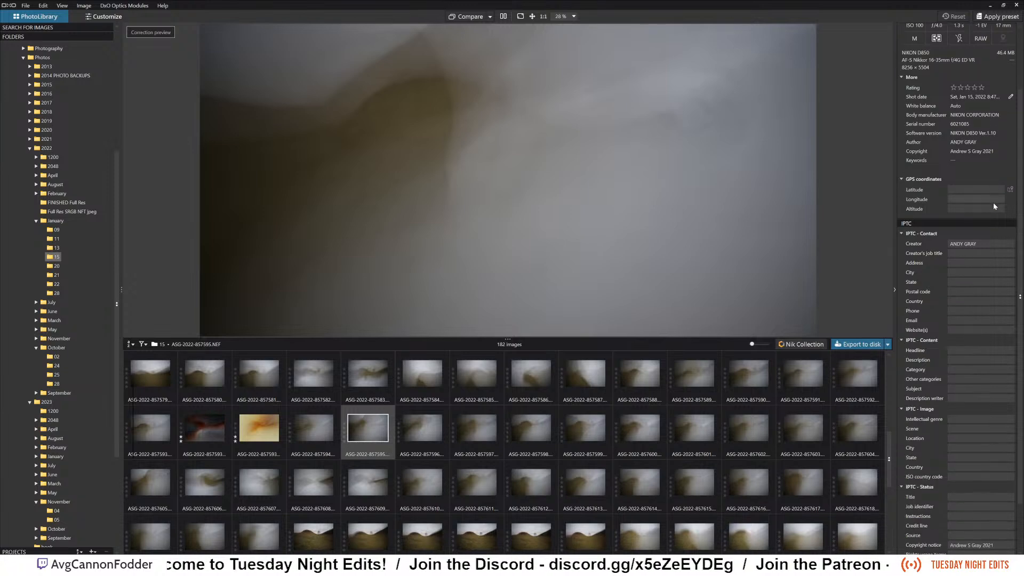
scroll(992, 204, "up", 3)
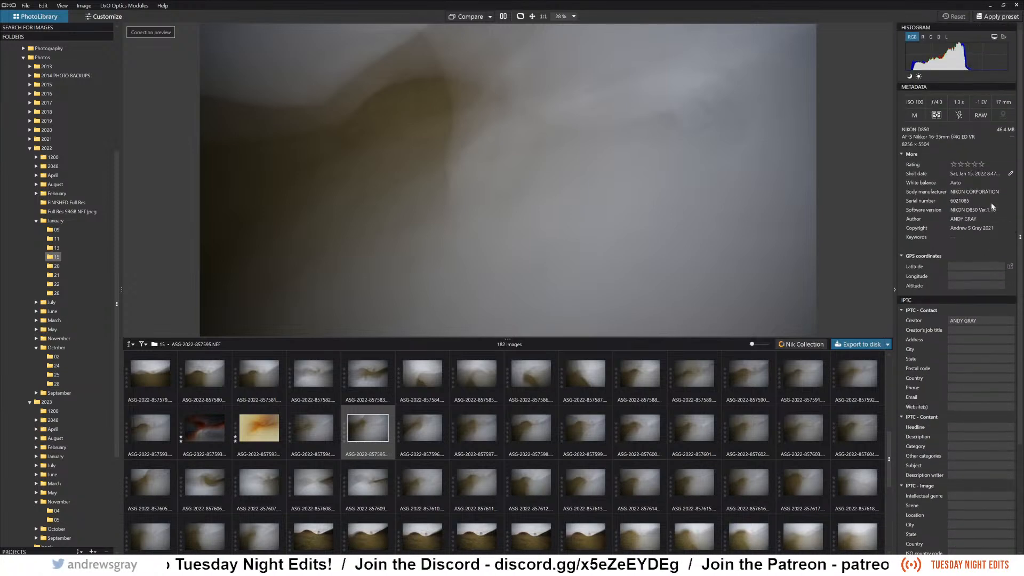
scroll(993, 246, "down", 7)
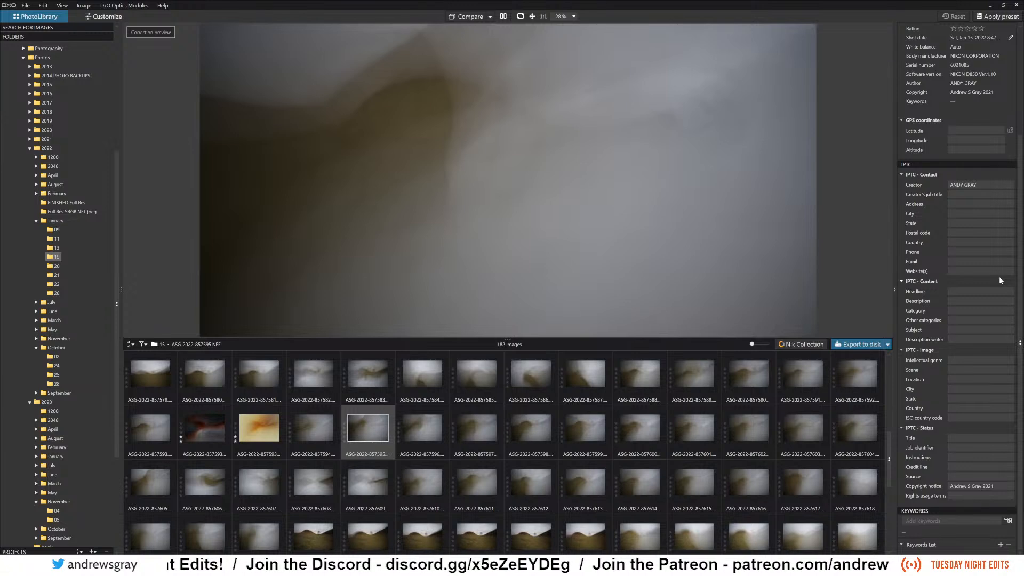
scroll(1000, 277, "up", 7)
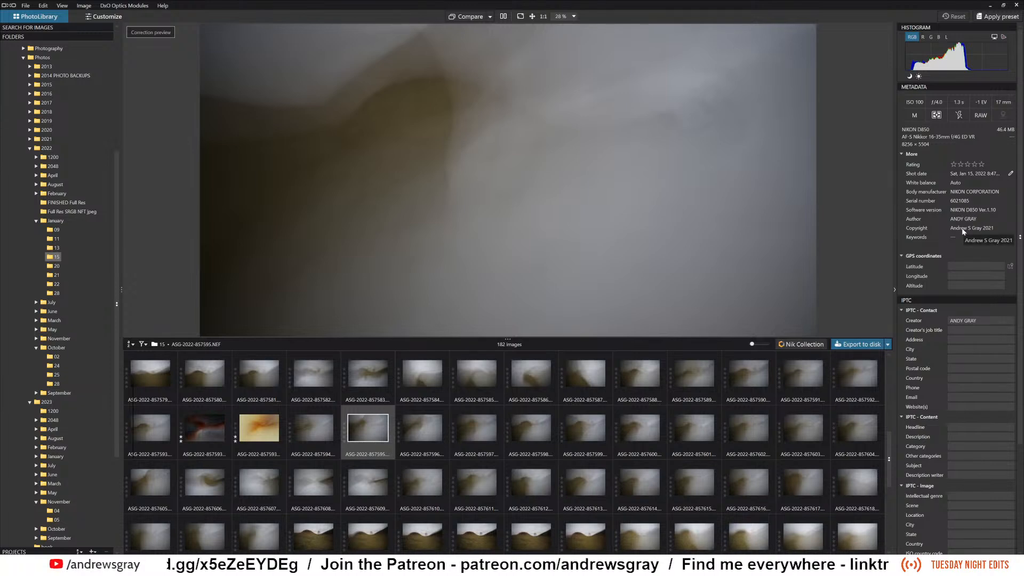
scroll(964, 230, "down", 5)
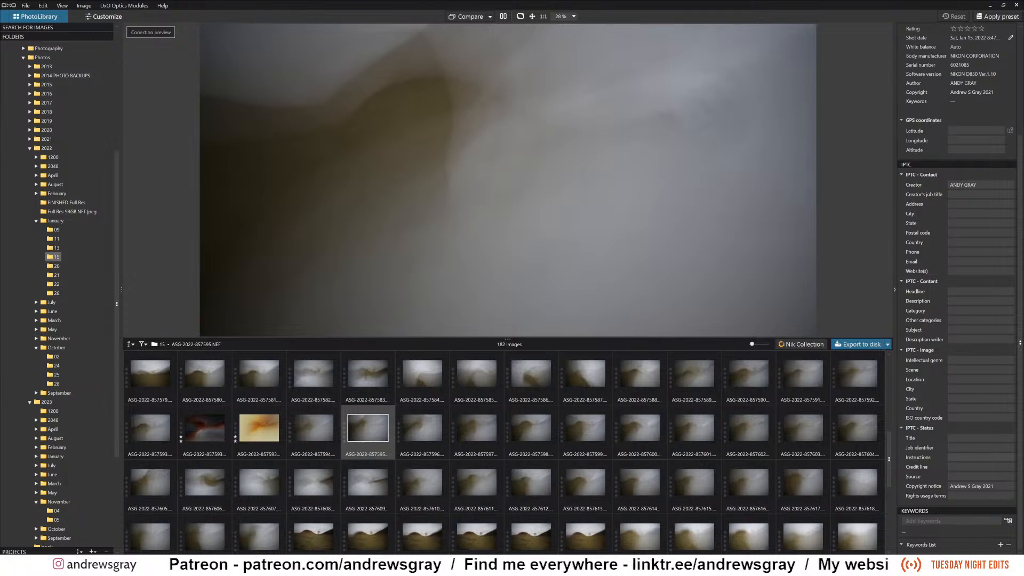
scroll(957, 288, "up", 3)
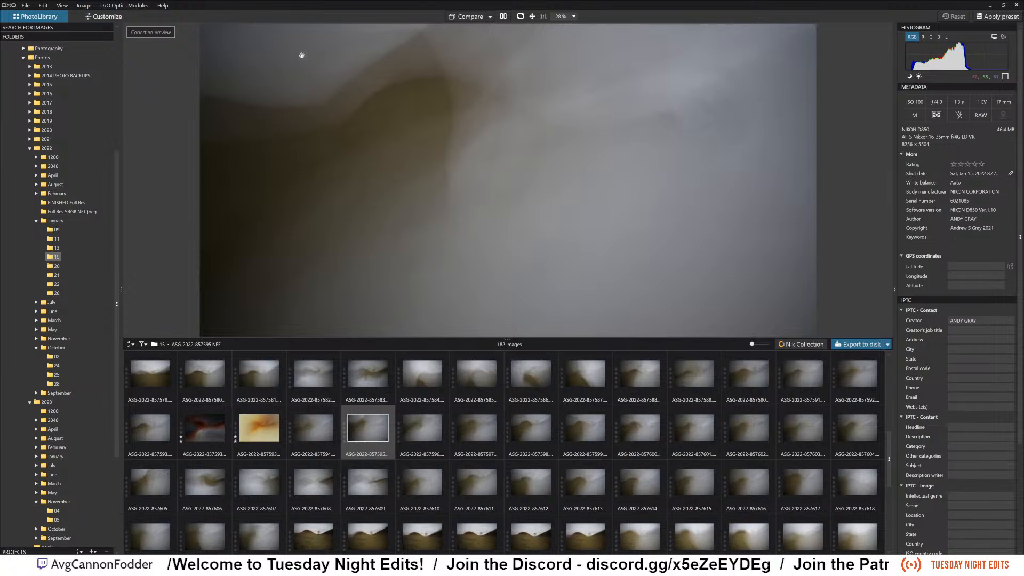
Open ASG-2022-857595.NEF in the Customize workspace for editing.
left_click(123, 16)
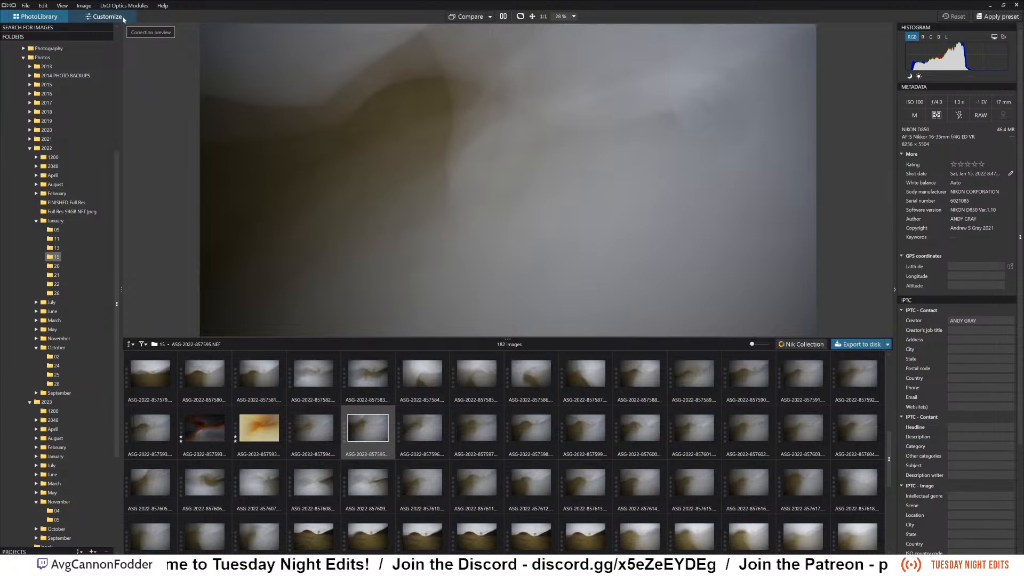